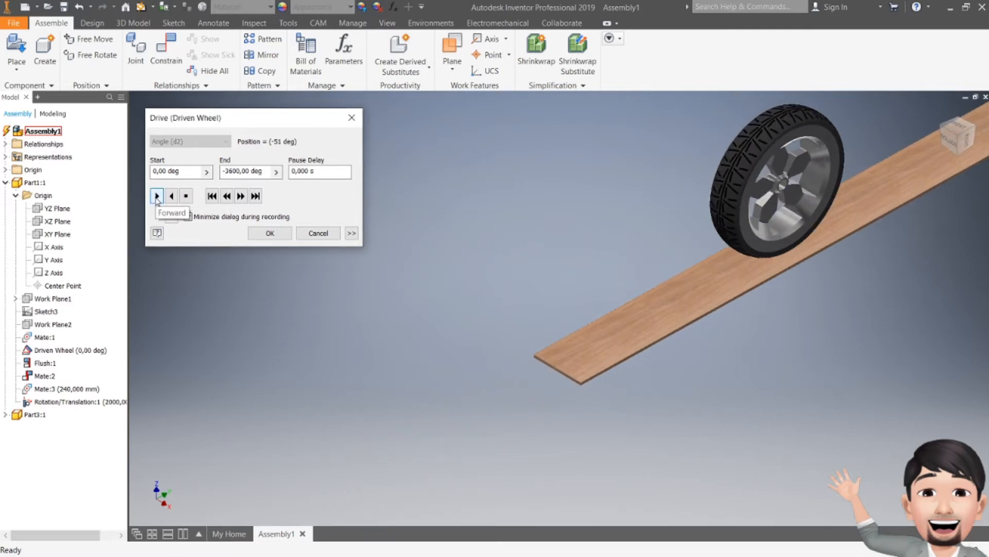
- Play the Driven Wheel constraint's drive in reverse and forward to examine the wheel rolling along the wooden board
{"action": "left_click", "coordinate": [171, 197]}
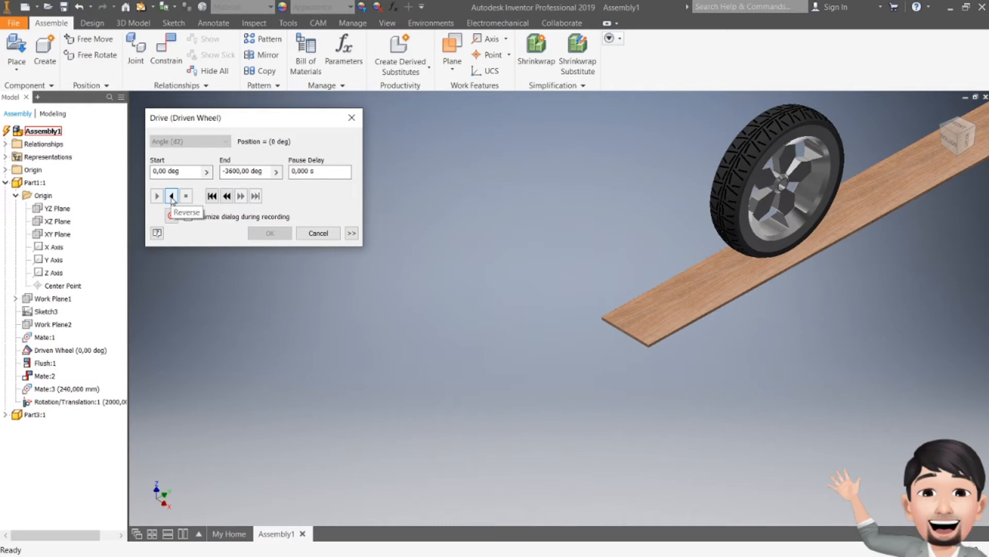
{"action": "middle_click_drag", "start_coordinate": [658, 289], "coordinate": [456, 365]}
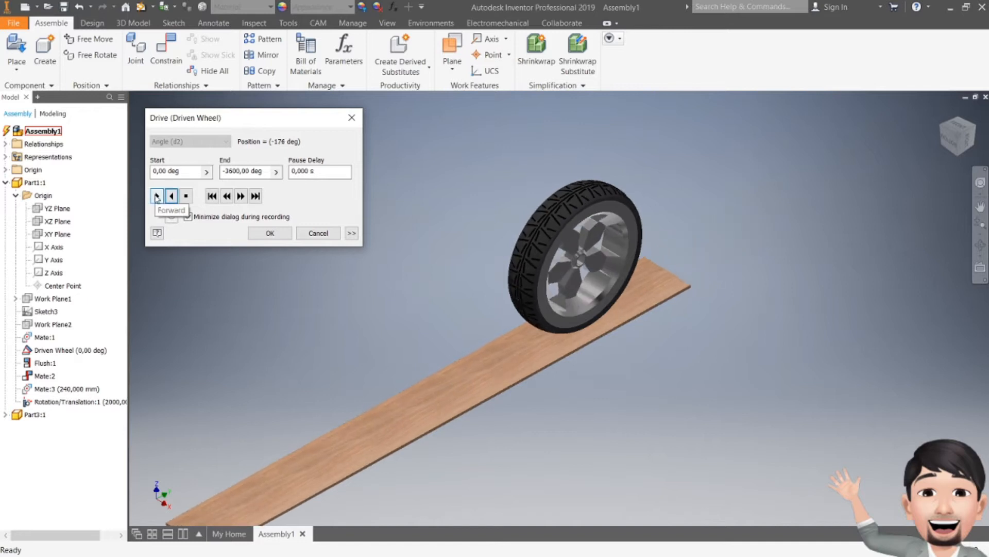
{"action": "left_click", "coordinate": [157, 198]}
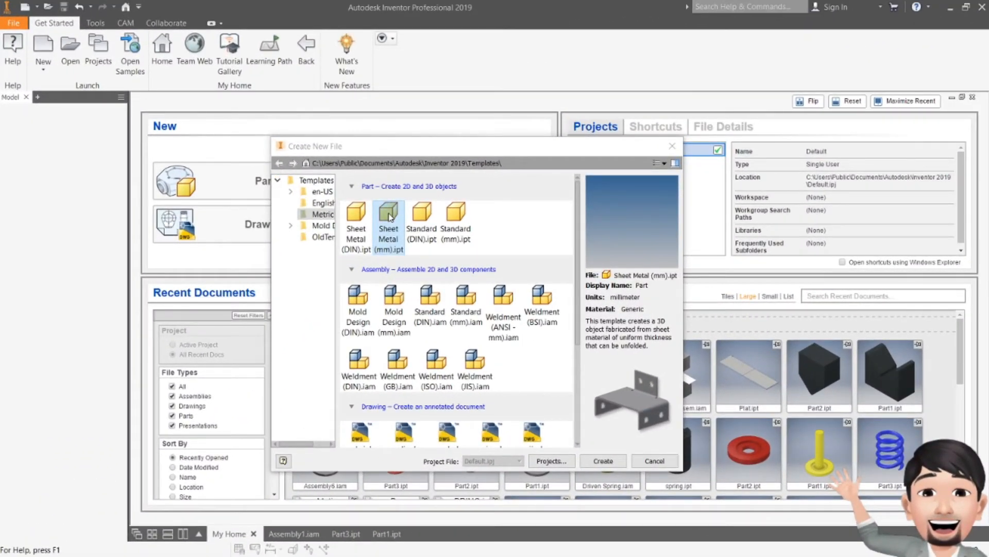
- Create a new metric part from the Standard (mm).ipt template, accepting the style library definitions
{"action": "left_click", "coordinate": [455, 212]}
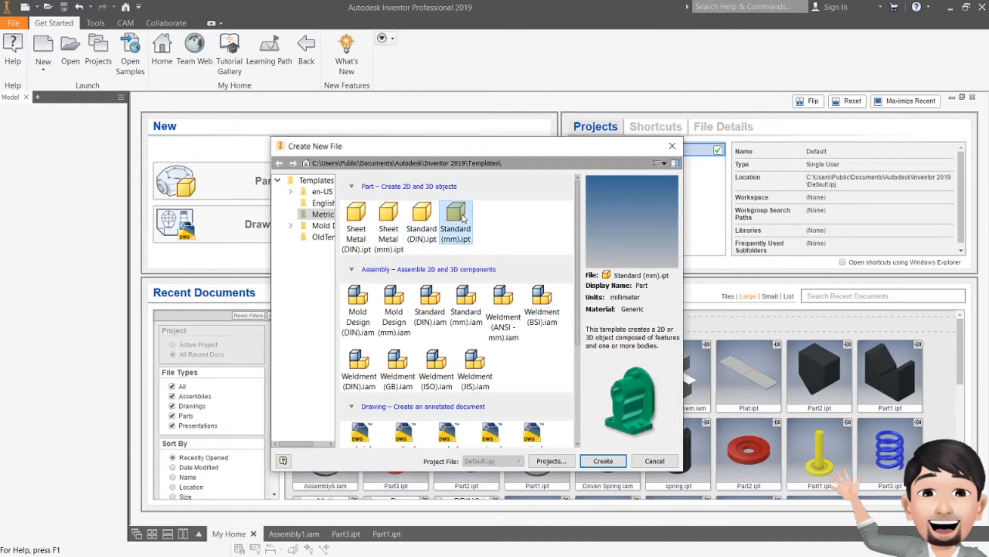
{"action": "left_click", "coordinate": [603, 460]}
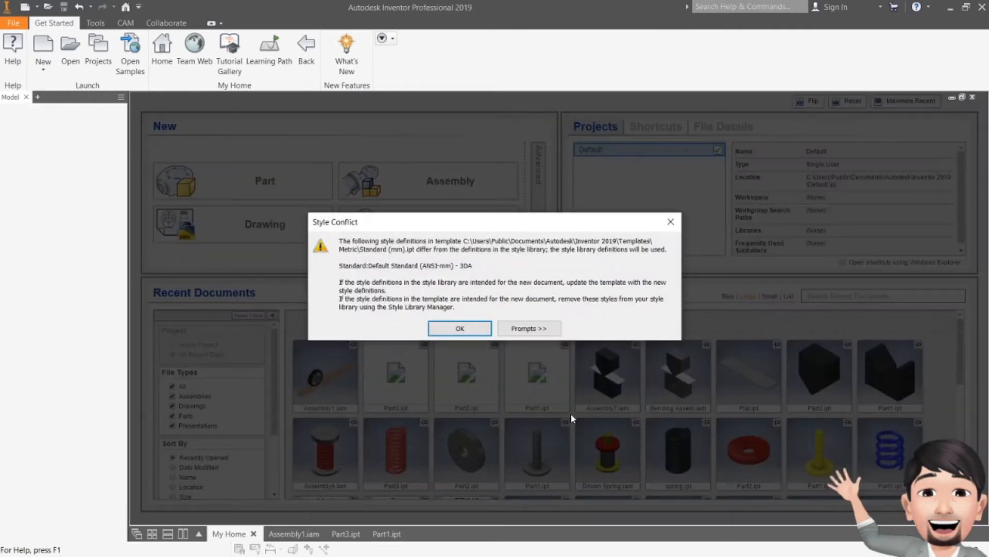
{"action": "left_click", "coordinate": [449, 338]}
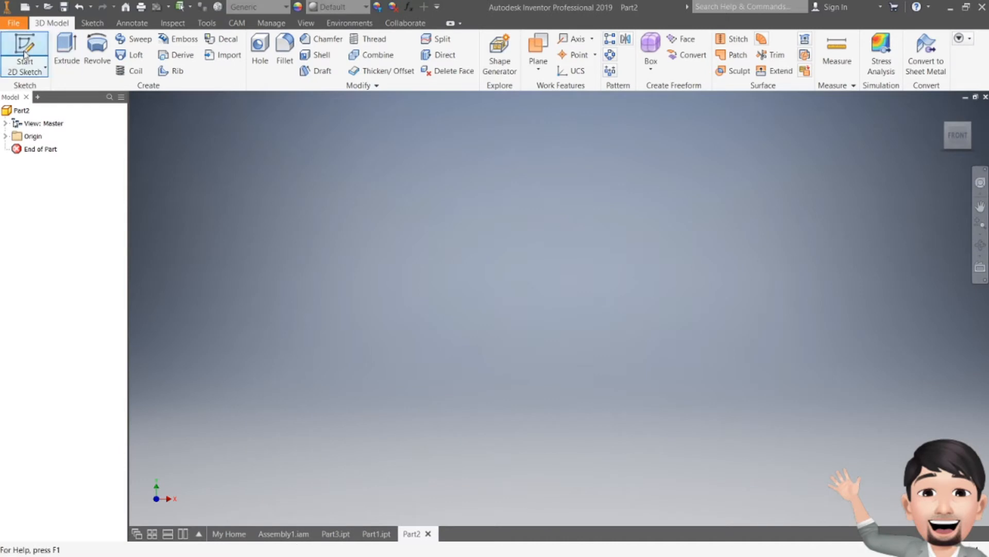
- Start a 2D sketch on the part's front (XY) origin plane
{"action": "left_click", "coordinate": [21, 49]}
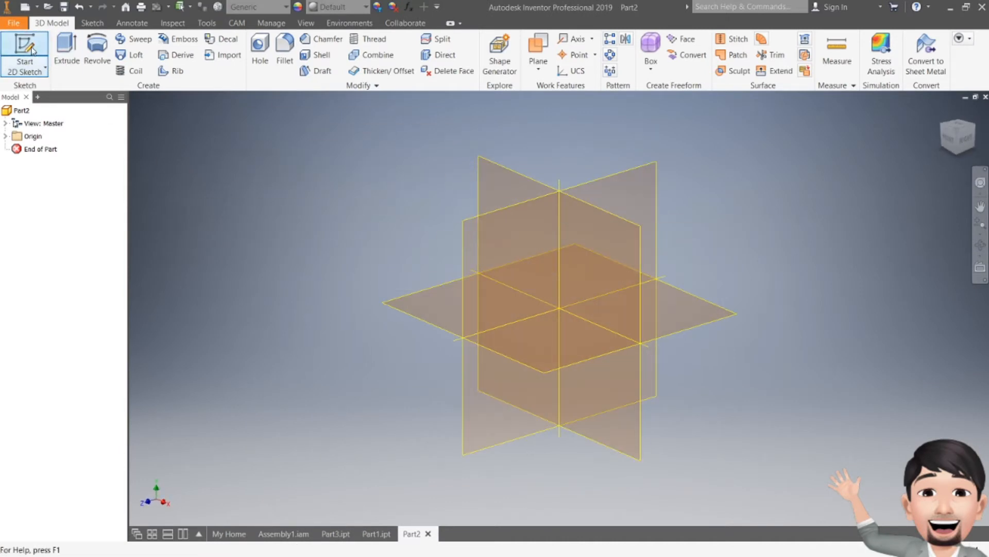
{"action": "left_click", "coordinate": [493, 166]}
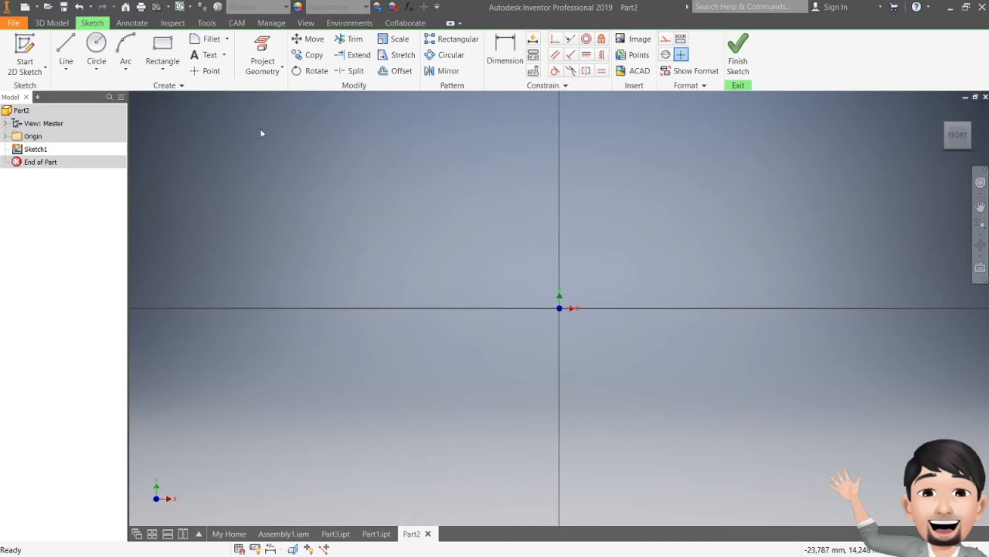
{"action": "middle_click_drag", "start_coordinate": [556, 258], "coordinate": [494, 374]}
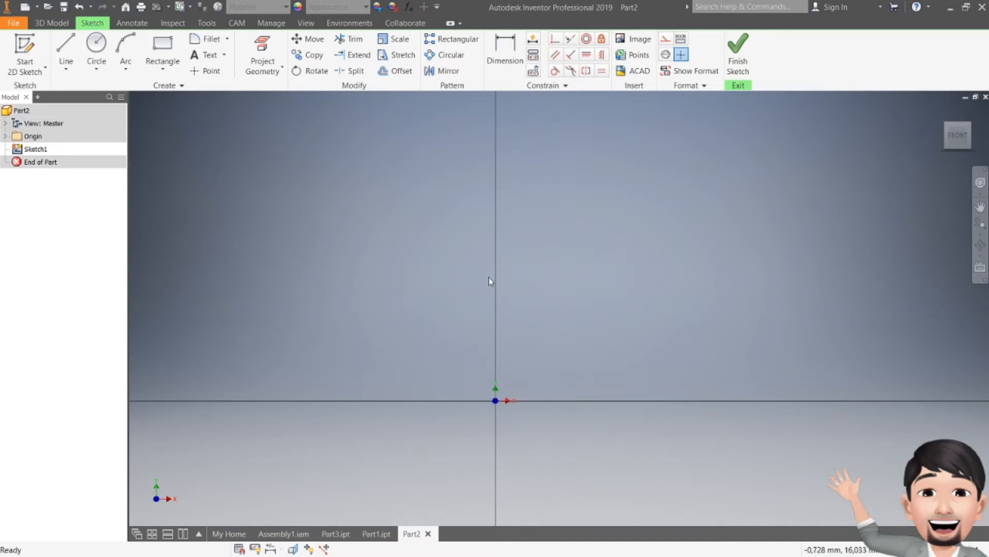
- Draw a vertical line 210 mm long upward from the horizontal axis, just left of the origin
{"action": "left_click", "coordinate": [169, 45]}
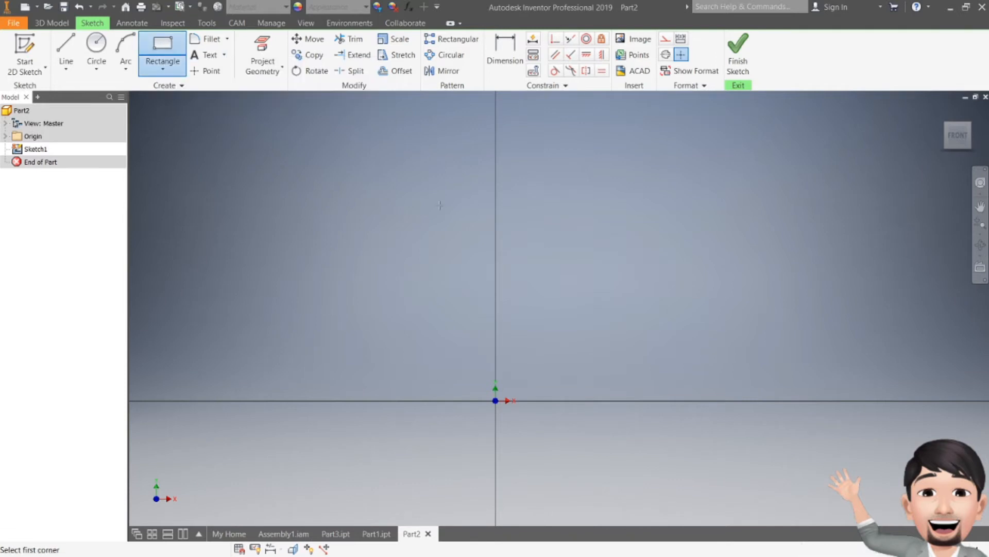
{"action": "left_click", "coordinate": [170, 73]}
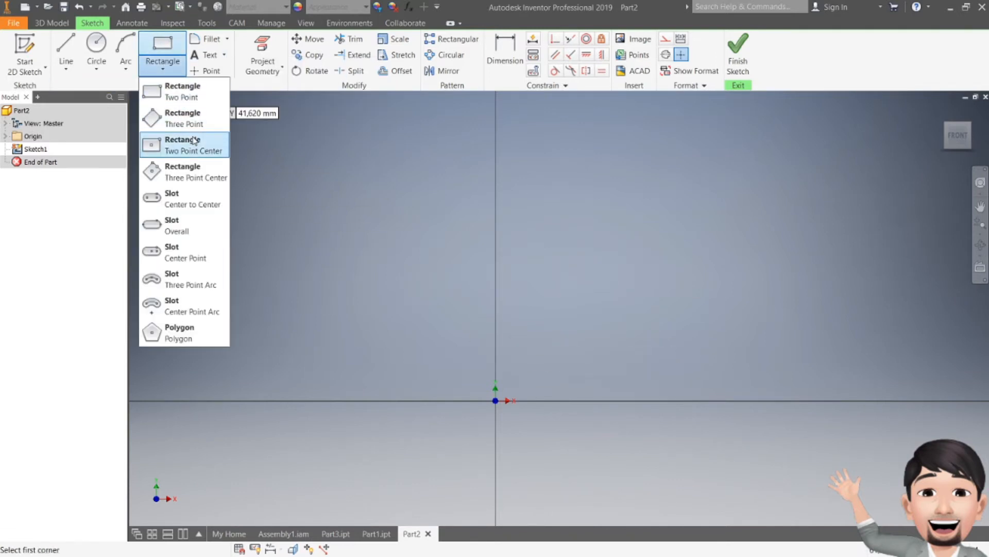
{"action": "left_click", "coordinate": [71, 52]}
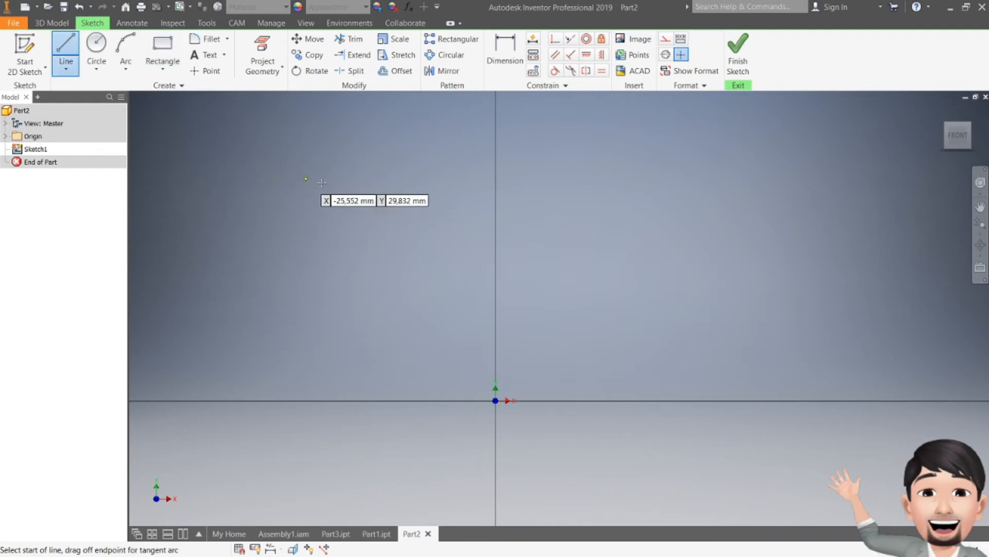
{"action": "left_click", "coordinate": [441, 401]}
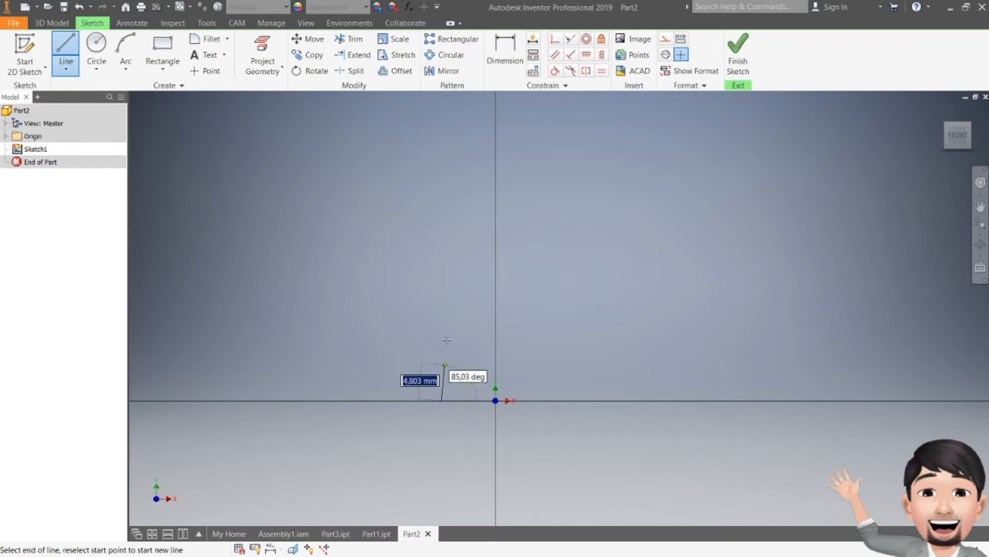
{"action": "middle_click_drag", "start_coordinate": [427, 172], "coordinate": [427, 262]}
{"action": "scroll", "coordinate": [426, 214], "scroll_direction": "down", "scroll_amount": 3}
{"action": "scroll", "coordinate": [435, 189], "scroll_direction": "down", "scroll_amount": 3}
{"action": "middle_click_drag", "start_coordinate": [435, 191], "coordinate": [443, 253]}
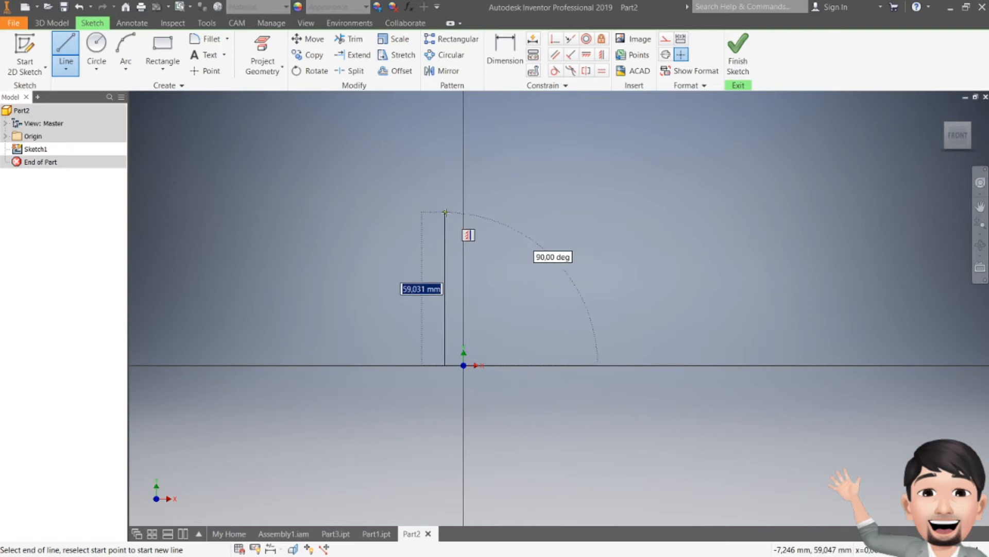
{"action": "type", "text": "210"}
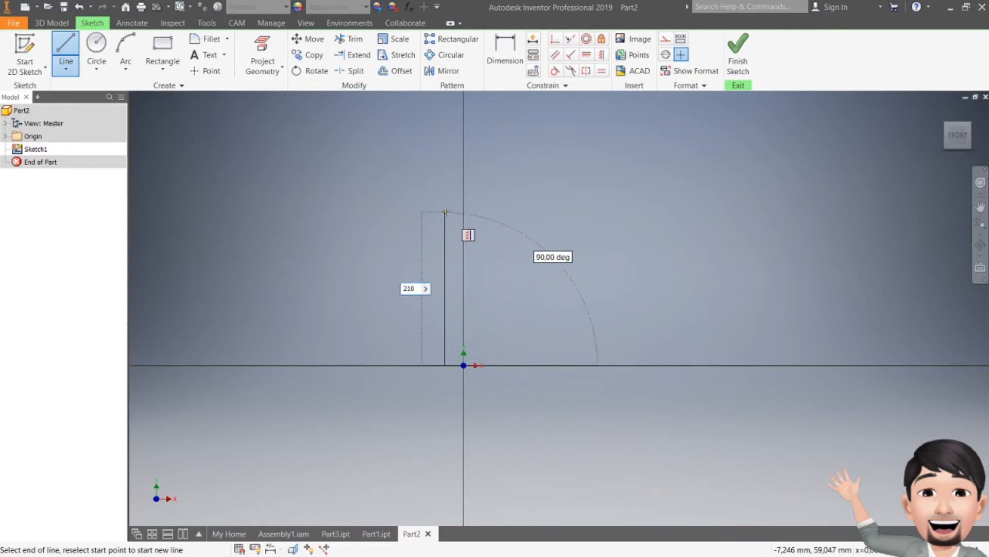
{"action": "key", "text": "Return"}
{"action": "middle_click_drag", "start_coordinate": [491, 238], "coordinate": [442, 429]}
{"action": "scroll", "coordinate": [439, 173], "scroll_direction": "down", "scroll_amount": 3}
{"action": "middle_click_drag", "start_coordinate": [469, 128], "coordinate": [457, 312]}
{"action": "key", "text": "Escape"}
- Move the 210 mm vertical line farther left, to about 52 mm from the origin
{"action": "mouse_move", "coordinate": [404, 327]}
{"action": "left_mouse_down"}
{"action": "mouse_move", "coordinate": [365, 336]}
{"action": "mouse_move", "coordinate": [336, 323]}
{"action": "left_mouse_up"}
{"action": "middle_click_drag", "start_coordinate": [404, 309], "coordinate": [579, 179]}
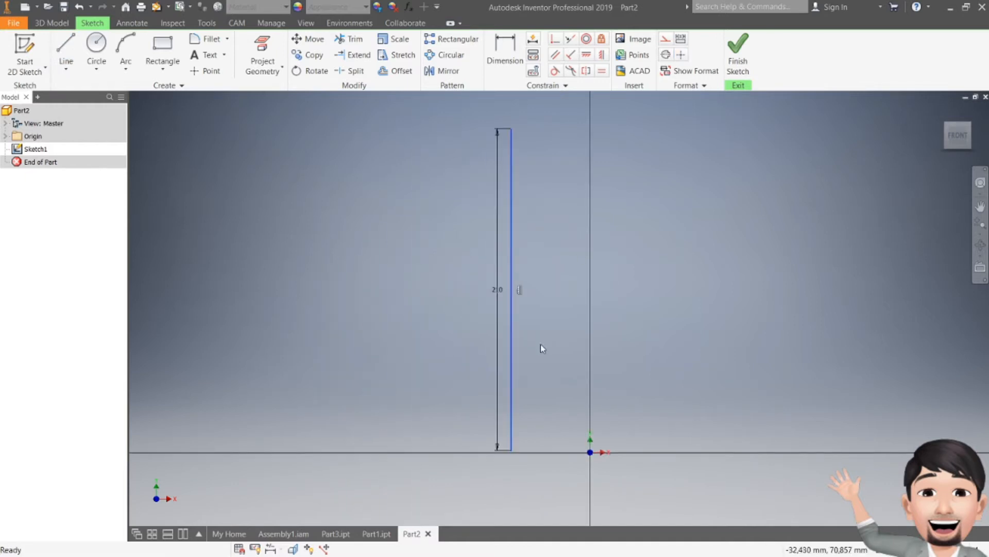
{"action": "left_click_drag", "start_coordinate": [512, 362], "coordinate": [512, 362]}
{"action": "middle_click_drag", "start_coordinate": [555, 326], "coordinate": [442, 371]}
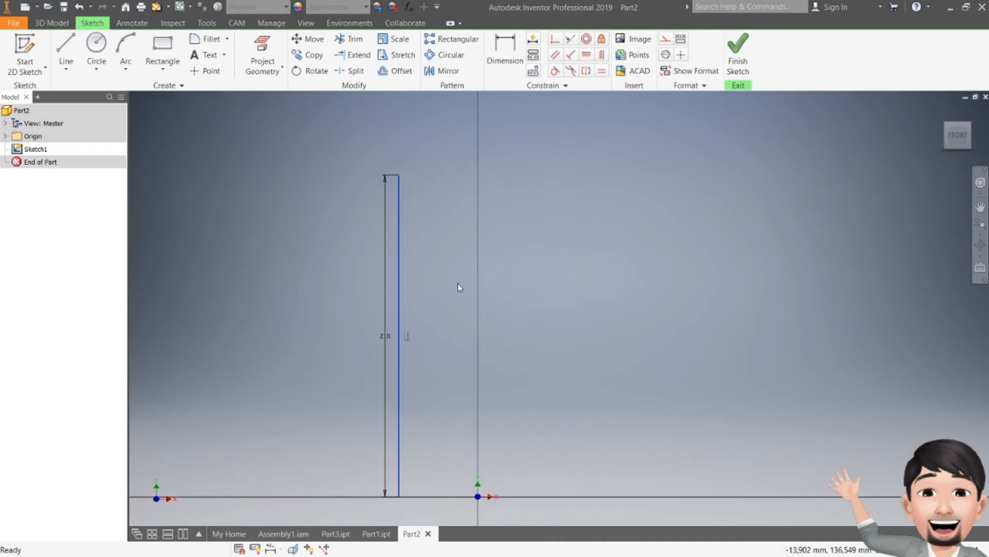
{"action": "middle_click_drag", "start_coordinate": [456, 249], "coordinate": [432, 302]}
{"action": "scroll", "coordinate": [407, 249], "scroll_direction": "down", "scroll_amount": 3}
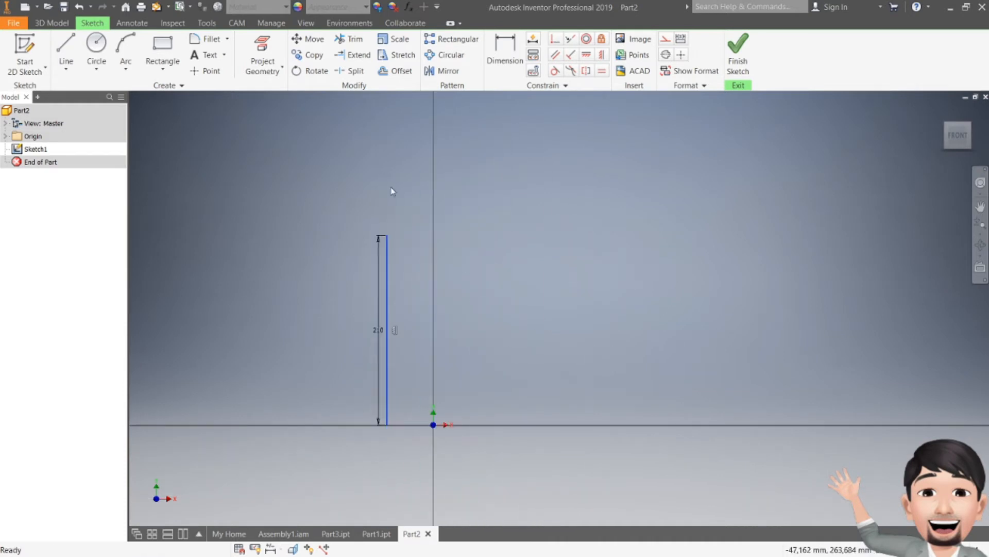
- From the vertical line's upper end, draw a top edge with short flat ends and a shallow, sloped-side recess about 73 mm wide
{"action": "left_click", "coordinate": [66, 49]}
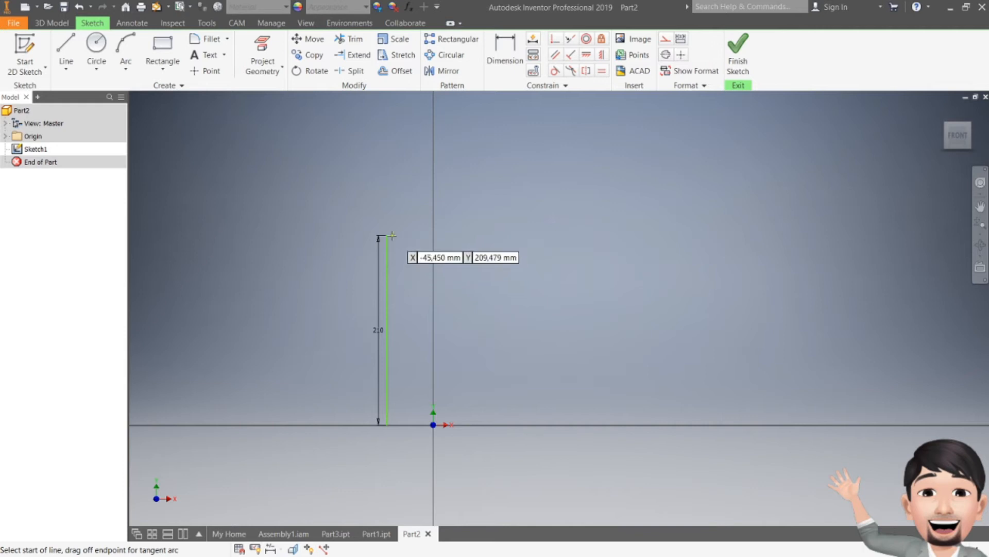
{"action": "left_click", "coordinate": [387, 236]}
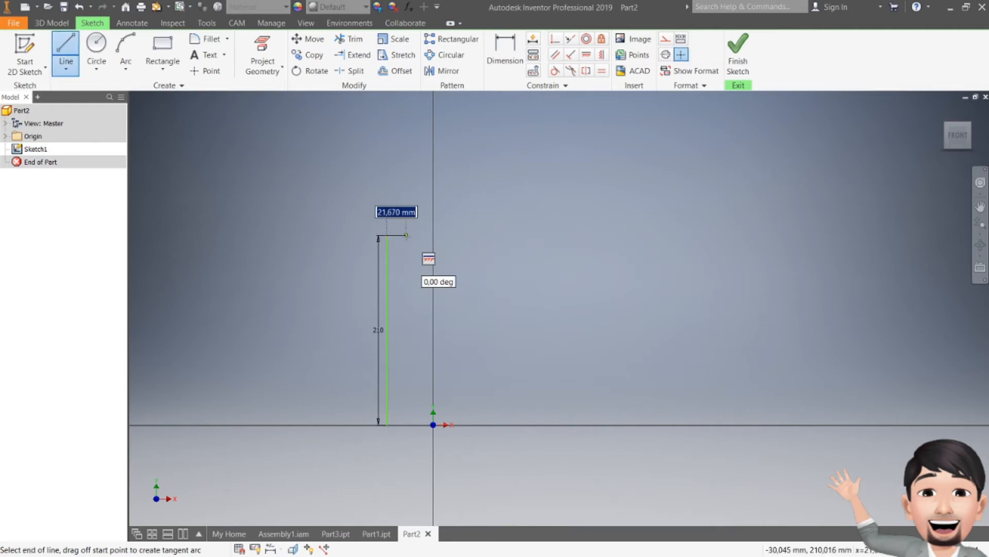
{"action": "scroll", "coordinate": [392, 235], "scroll_direction": "up", "scroll_amount": 5}
{"action": "left_click", "coordinate": [387, 233]}
{"action": "scroll", "coordinate": [486, 258], "scroll_direction": "down", "scroll_amount": 2}
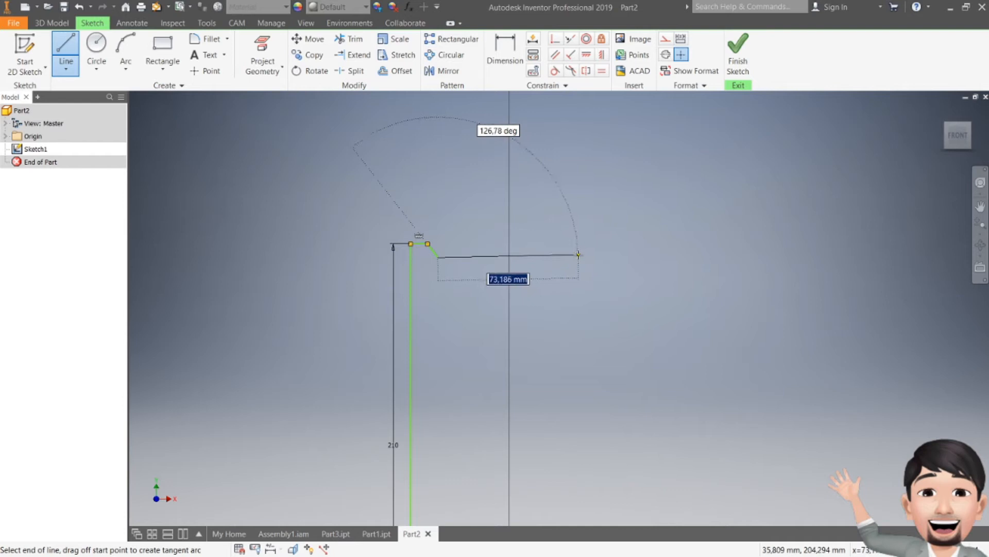
{"action": "left_click", "coordinate": [578, 256]}
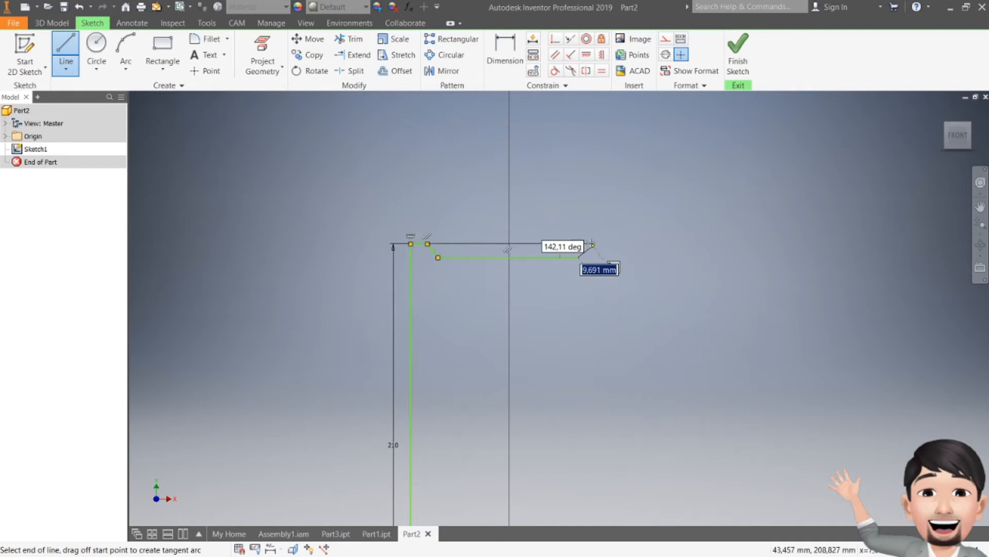
{"action": "left_click", "coordinate": [596, 243]}
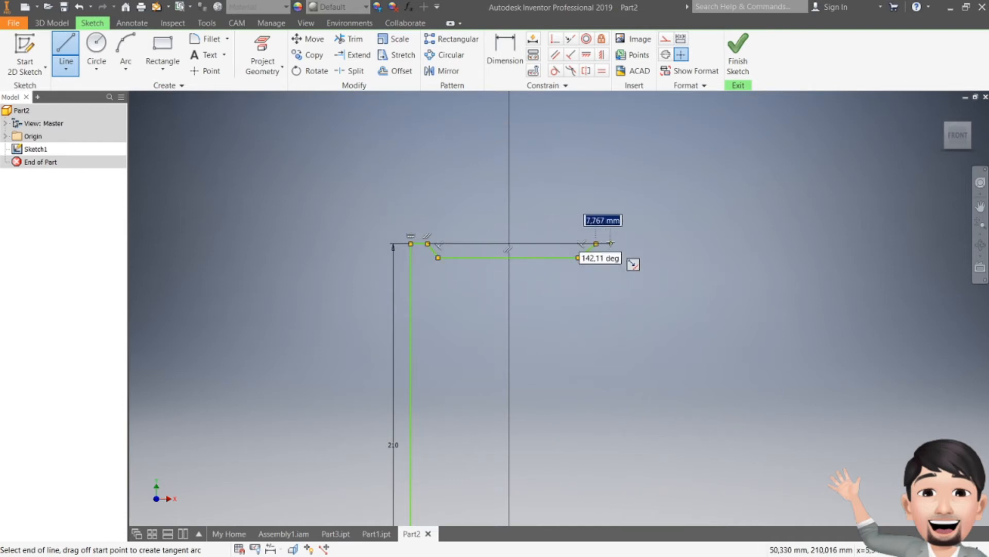
{"action": "left_click", "coordinate": [613, 243]}
- Close the outline with a vertical right side down to the horizontal axis and a base line back to the left side
{"action": "middle_click_drag", "start_coordinate": [613, 287], "coordinate": [611, 188]}
{"action": "scroll", "coordinate": [625, 365], "scroll_direction": "up", "scroll_amount": 3}
{"action": "middle_click_drag", "start_coordinate": [621, 346], "coordinate": [609, 278]}
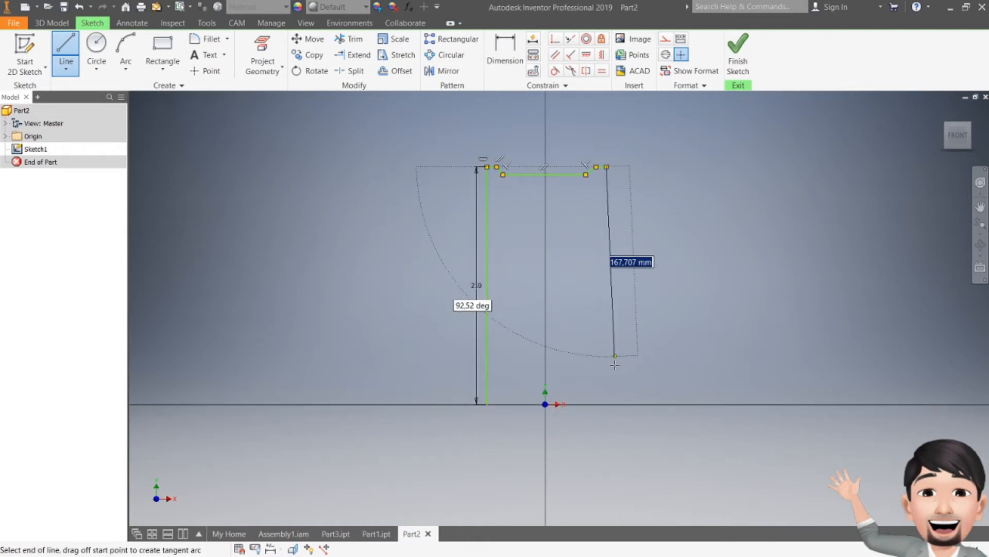
{"action": "left_click", "coordinate": [607, 404]}
{"action": "left_click", "coordinate": [487, 404]}
{"action": "key", "text": "Escape"}
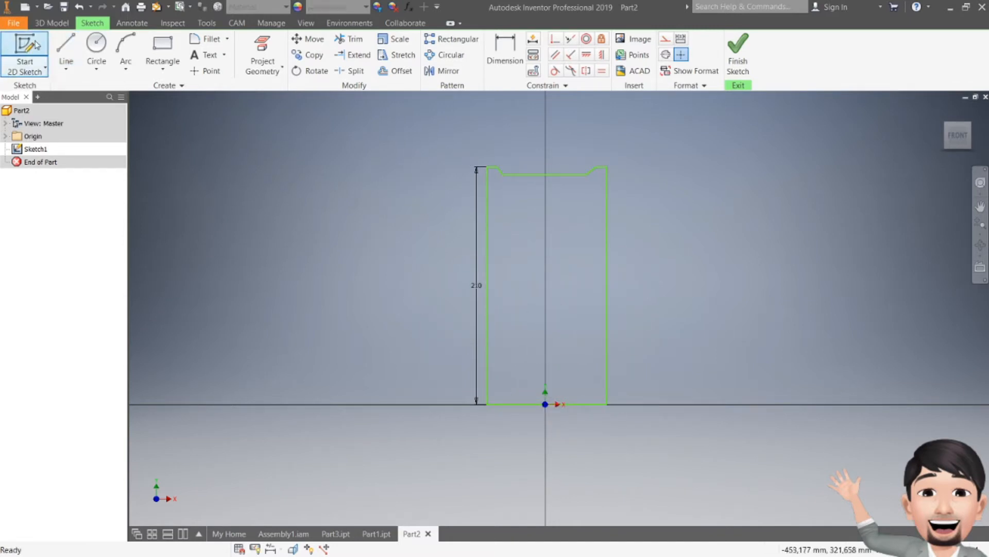
- Draw the left inner profile from about 171 mm high: an inward diagonal, an about 88 mm vertical, a short outward diagonal and a vertical to the base
{"action": "left_click", "coordinate": [64, 49]}
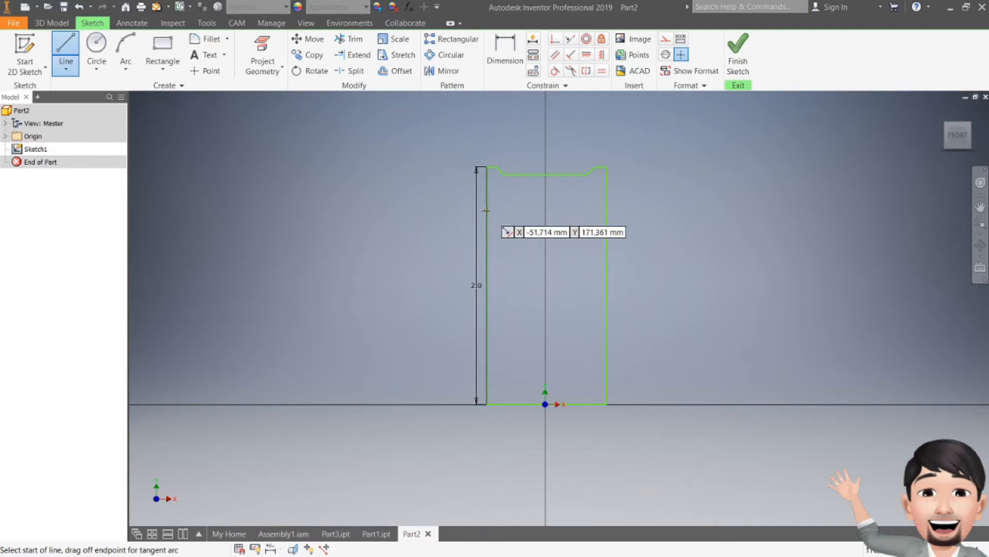
{"action": "left_click", "coordinate": [486, 210]}
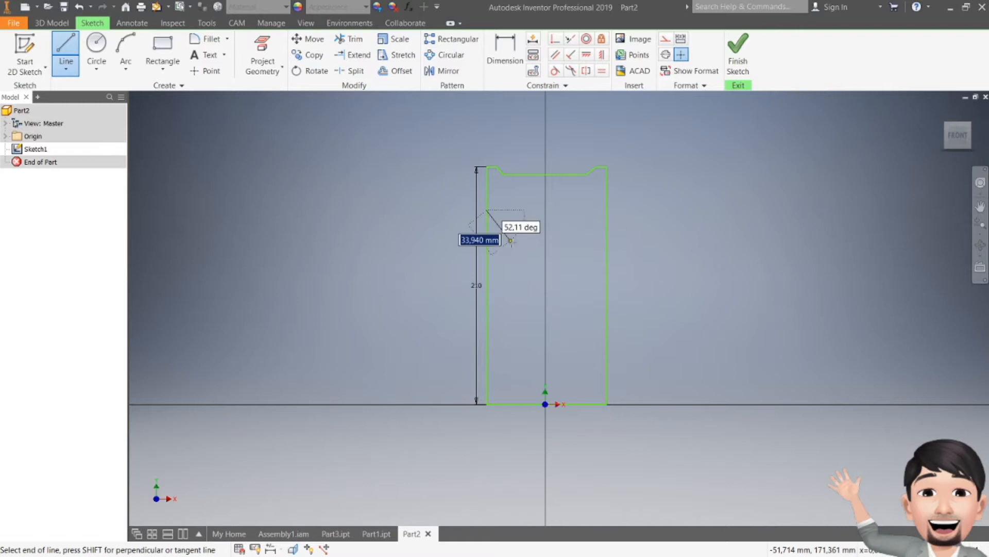
{"action": "left_click", "coordinate": [527, 263]}
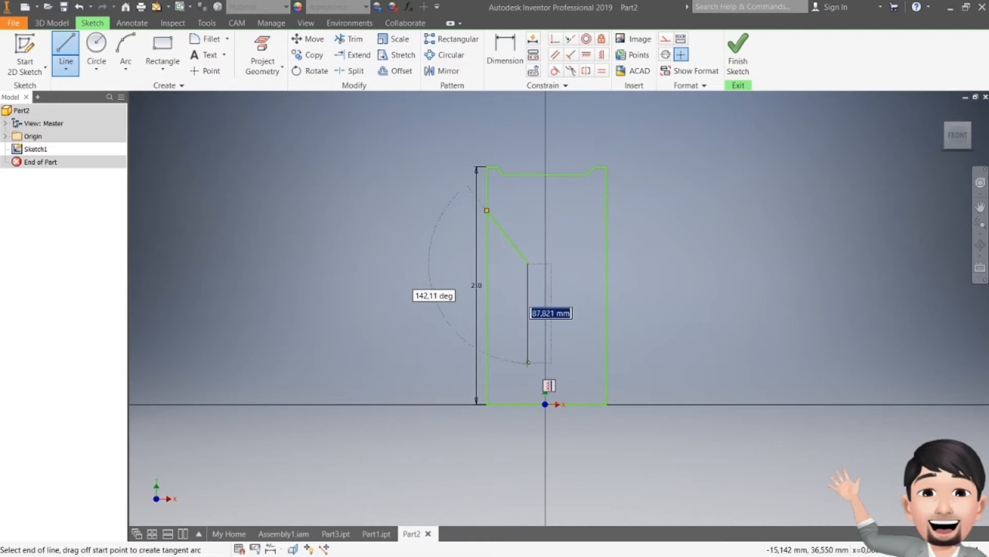
{"action": "left_click", "coordinate": [528, 362]}
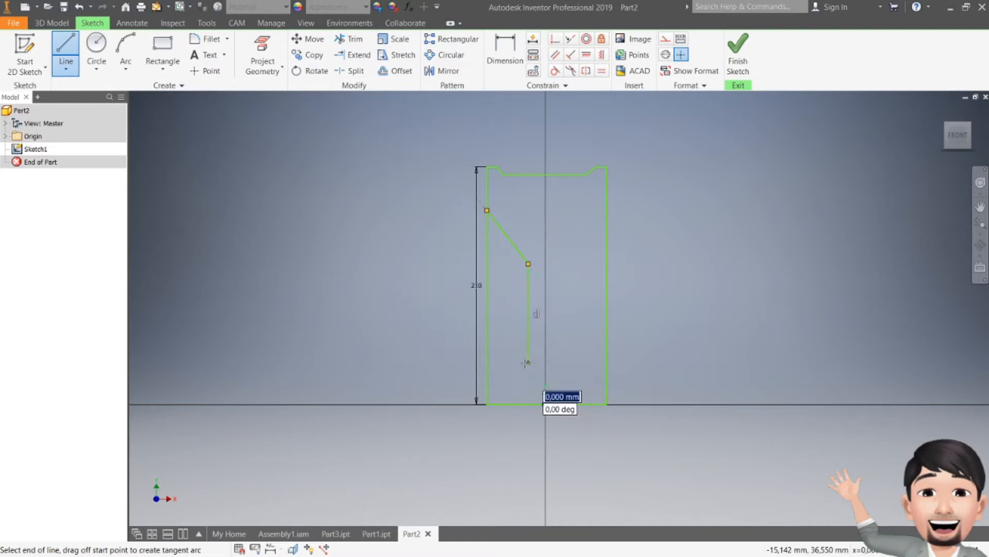
{"action": "left_click", "coordinate": [511, 403]}
{"action": "key", "text": "Escape"}
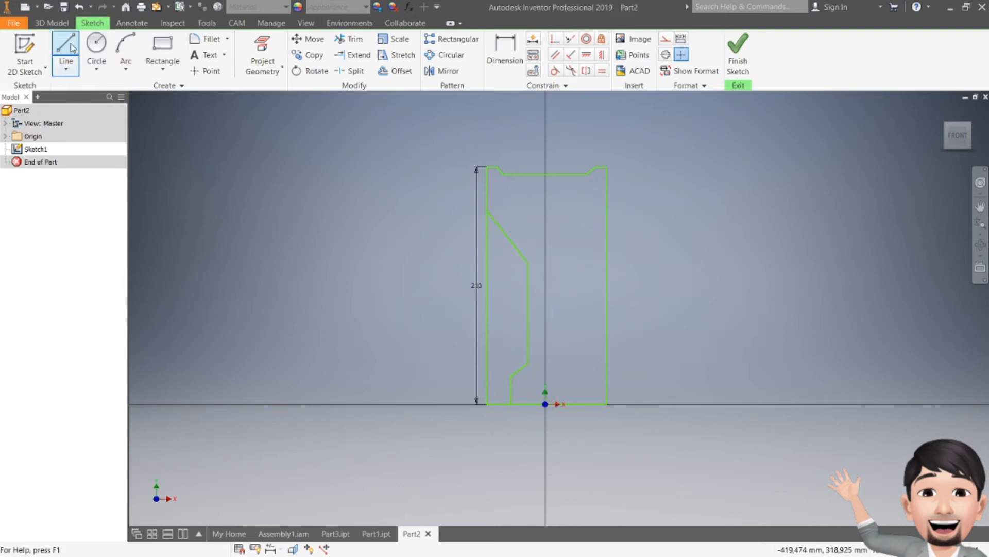
- Draw a short vertical line downward from the origin to serve as the mirror axis
{"action": "left_click", "coordinate": [69, 46]}
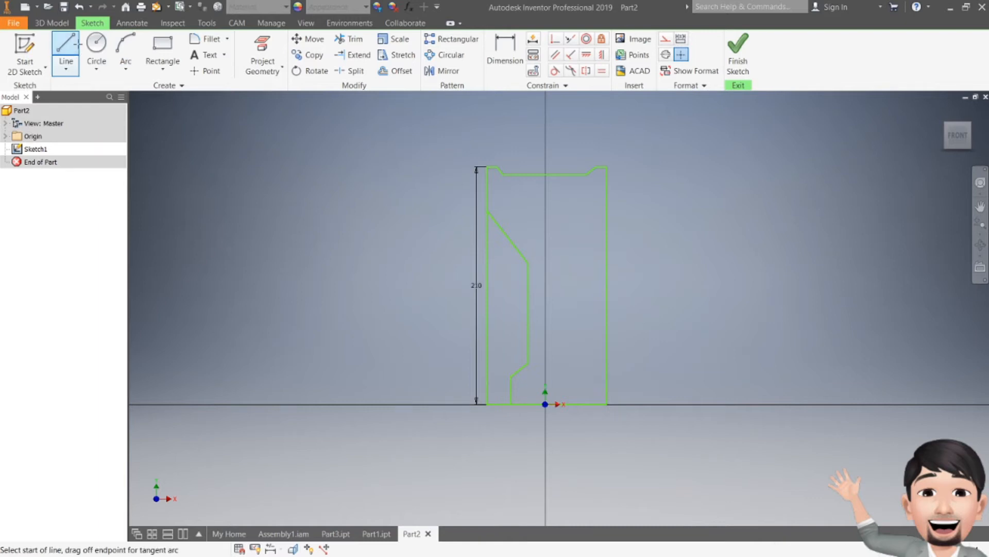
{"action": "left_click", "coordinate": [545, 404]}
{"action": "left_click", "coordinate": [545, 435]}
{"action": "key", "text": "Escape"}
- Mirror the four lines of the left inner profile about the short vertical line below the origin
{"action": "left_click", "coordinate": [443, 70]}
{"action": "left_click", "coordinate": [521, 254]}
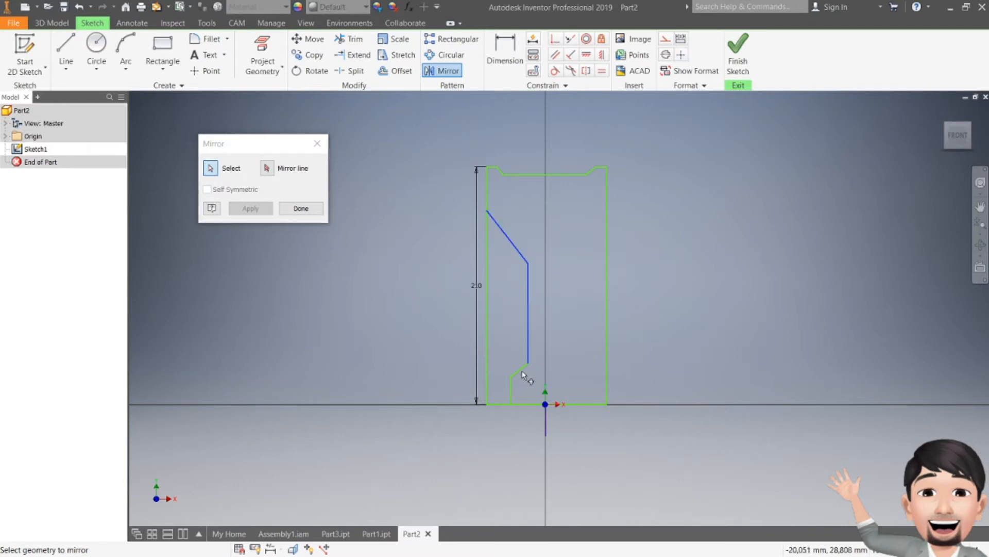
{"action": "left_click", "coordinate": [269, 169]}
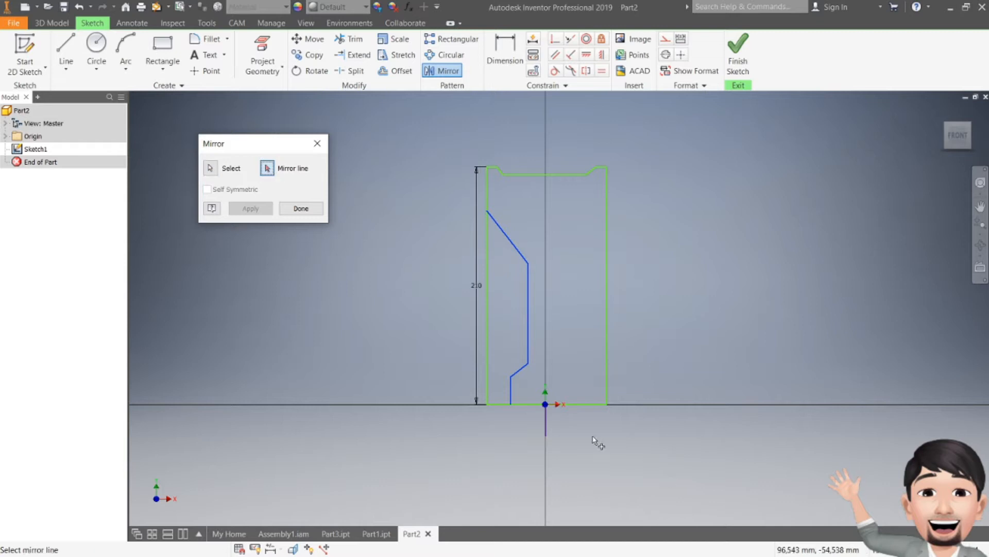
{"action": "left_click", "coordinate": [547, 420]}
{"action": "left_click", "coordinate": [265, 209]}
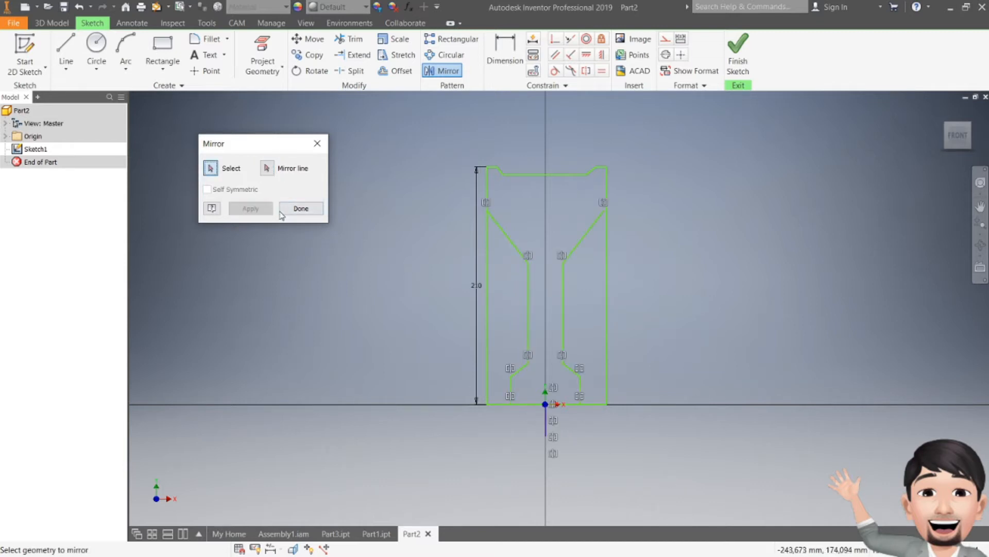
{"action": "left_click", "coordinate": [300, 207]}
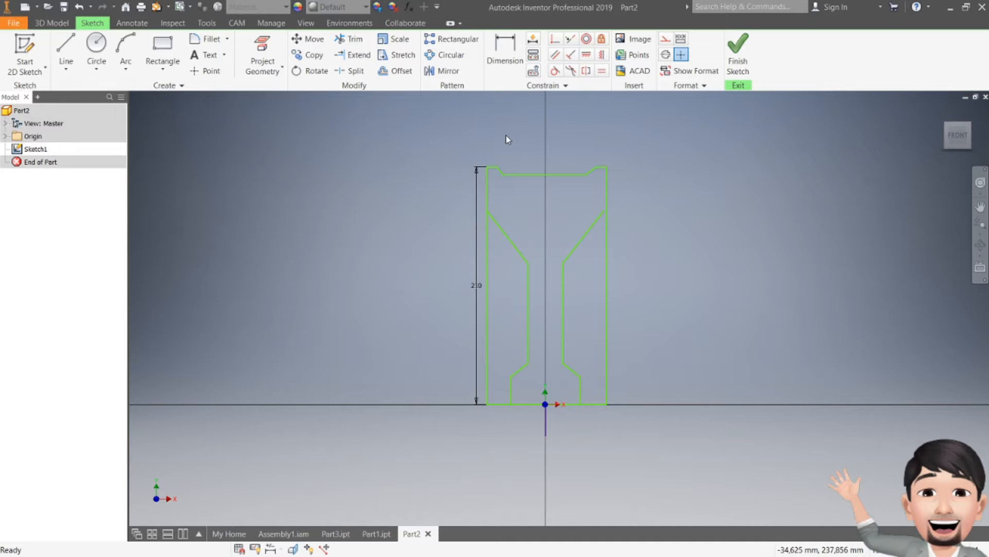
{"action": "left_click", "coordinate": [555, 39]}
{"action": "scroll", "coordinate": [616, 190], "scroll_direction": "up", "scroll_amount": 3}
{"action": "left_click", "coordinate": [587, 236]}
{"action": "scroll", "coordinate": [589, 227], "scroll_direction": "down", "scroll_amount": 2}
{"action": "scroll", "coordinate": [585, 375], "scroll_direction": "down", "scroll_amount": 2}
{"action": "scroll", "coordinate": [563, 355], "scroll_direction": "up", "scroll_amount": 5}
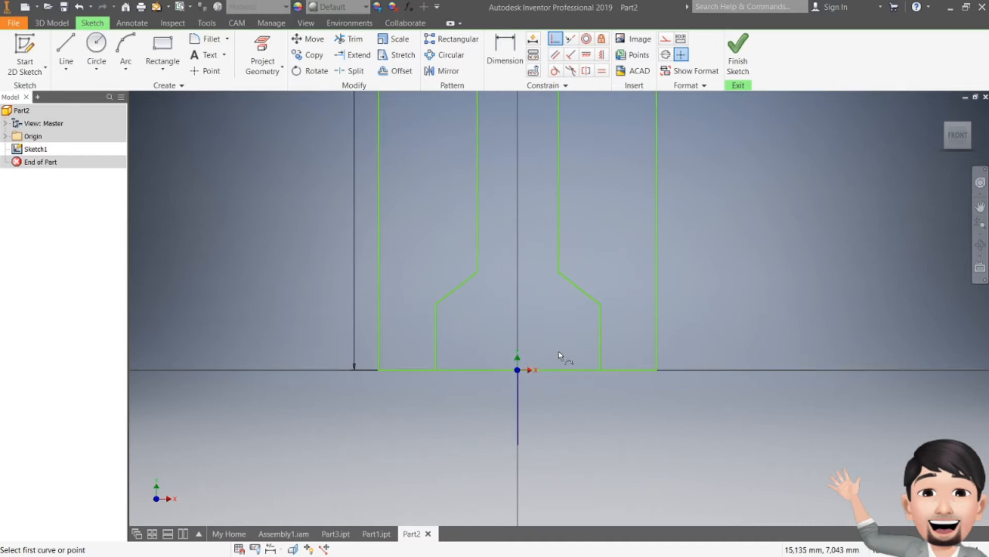
{"action": "key", "text": "Escape"}
{"action": "scroll", "coordinate": [532, 328], "scroll_direction": "down", "scroll_amount": 3}
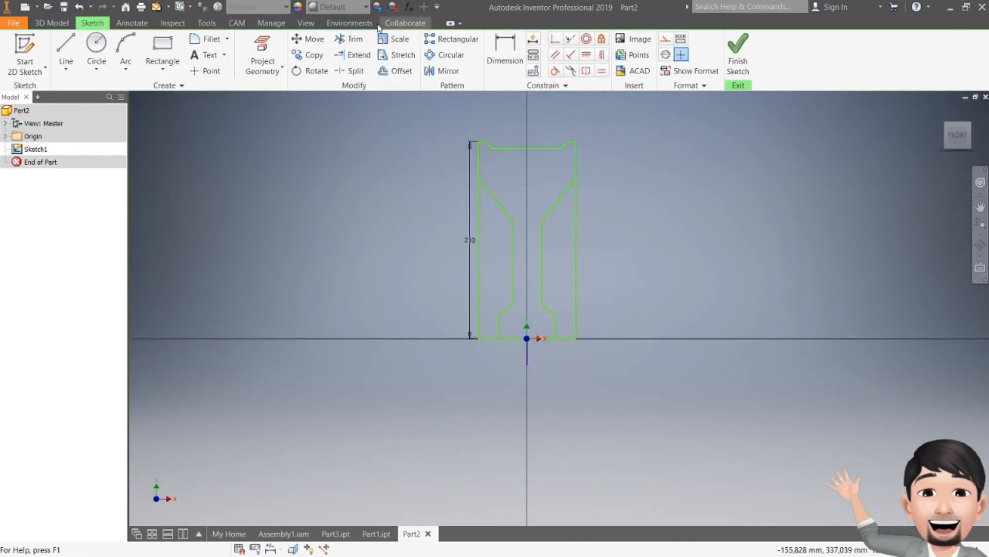
- Trim the outer vertical sides below the diagonals and the outer ends of the base line, and delete the 210 mm height dimension
{"action": "left_click", "coordinate": [357, 39]}
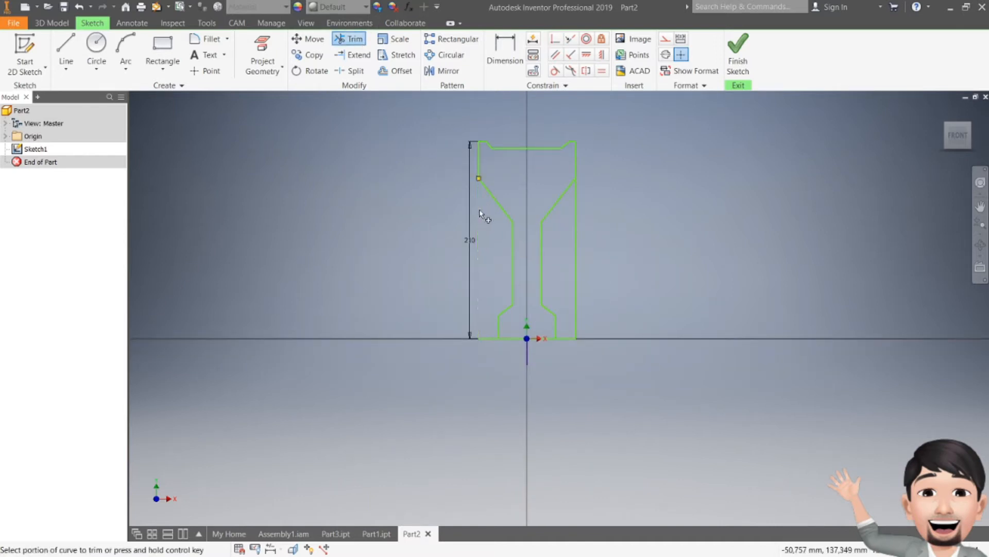
{"action": "left_click", "coordinate": [563, 337]}
{"action": "left_click", "coordinate": [477, 339]}
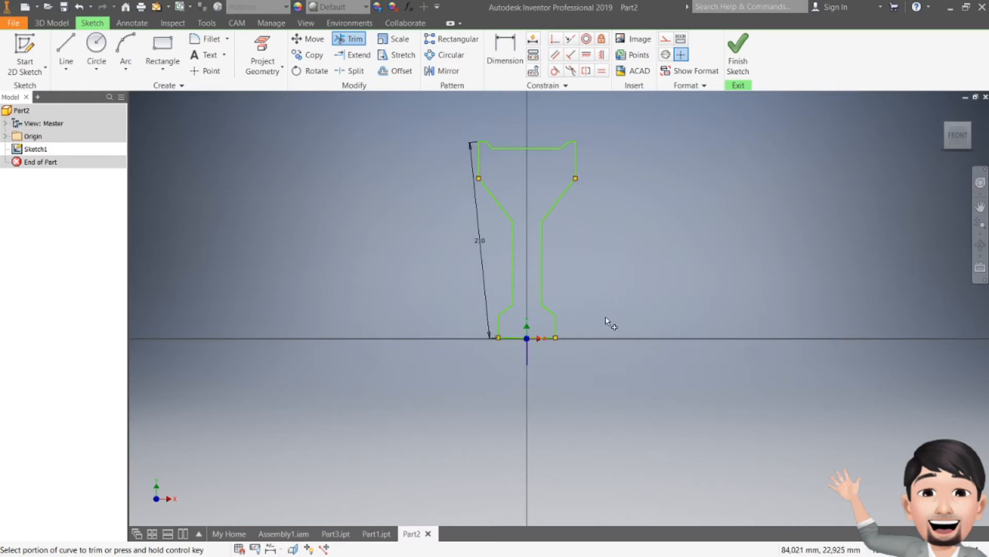
{"action": "left_click", "coordinate": [481, 259]}
{"action": "key", "text": "Escape"}
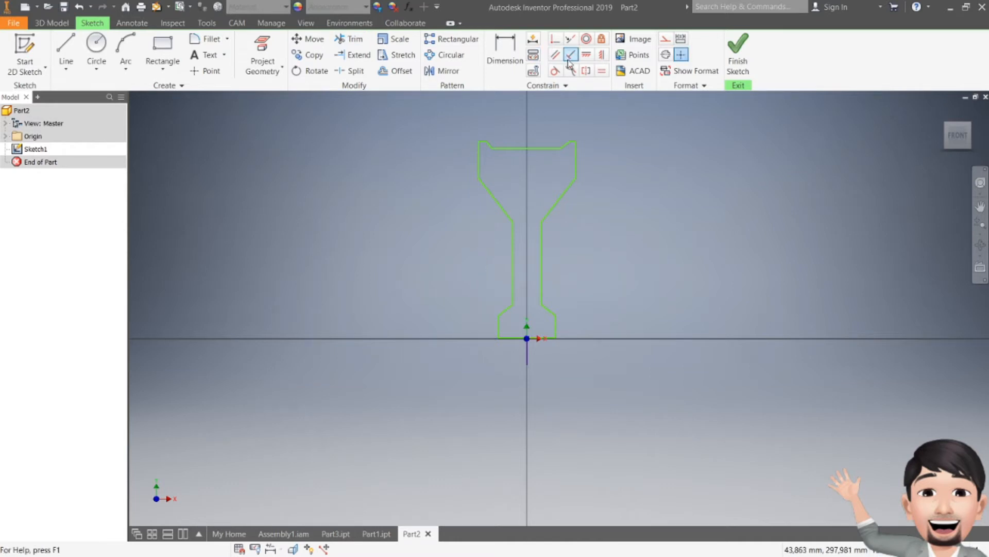
- Try an Equal constraint on the two middle vertical lines, and delete the short mirror axis line below the origin
{"action": "left_click", "coordinate": [601, 71]}
{"action": "left_click", "coordinate": [541, 287]}
{"action": "left_click", "coordinate": [514, 281]}
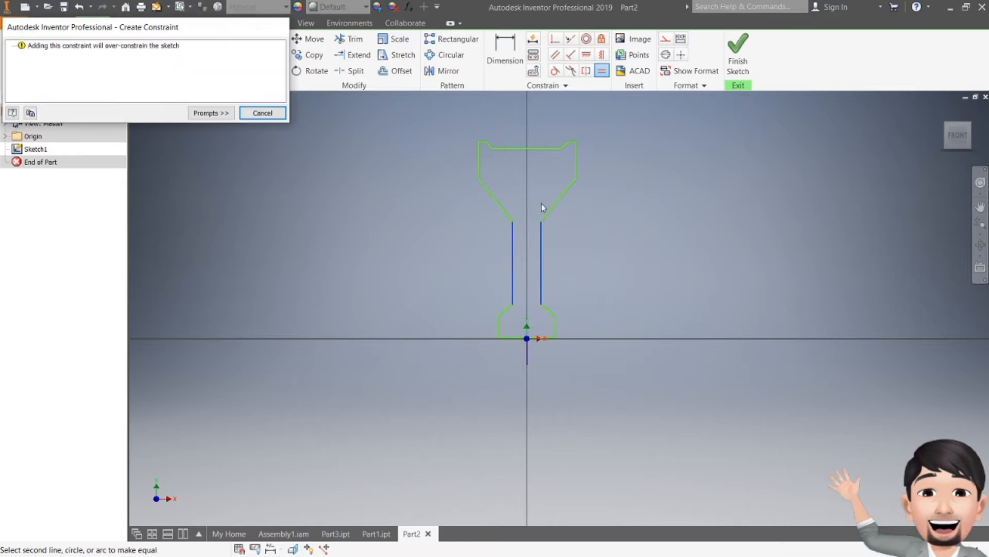
{"action": "left_click", "coordinate": [261, 114]}
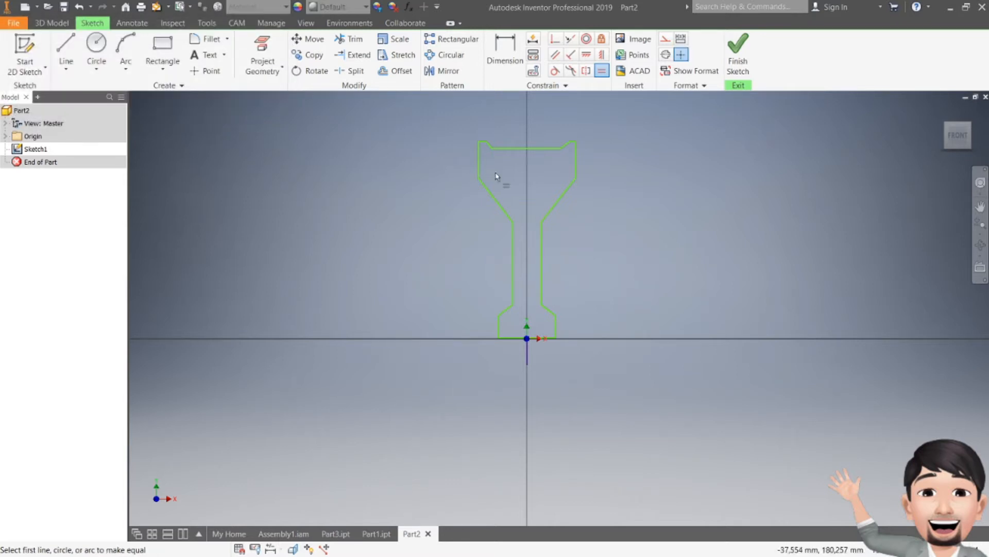
{"action": "key", "text": "Escape"}
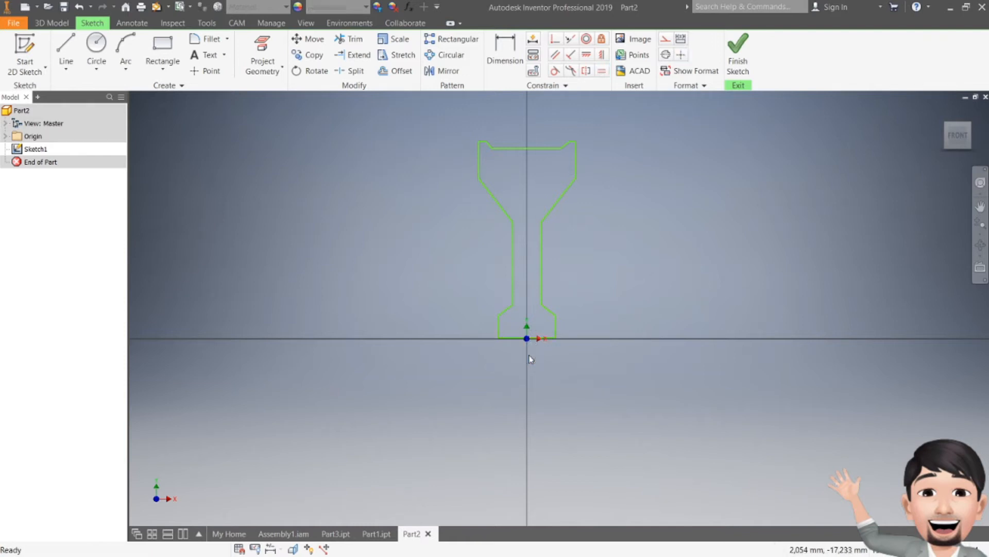
- Apply Equal constraints between the profile's upper outer sides, its two long diagonals and its two middle vertical lines
{"action": "left_click", "coordinate": [602, 70]}
{"action": "scroll", "coordinate": [490, 150], "scroll_direction": "down", "scroll_amount": 2}
{"action": "left_click", "coordinate": [469, 162]}
{"action": "left_click", "coordinate": [653, 165]}
{"action": "left_click", "coordinate": [500, 253]}
{"action": "left_click", "coordinate": [632, 236]}
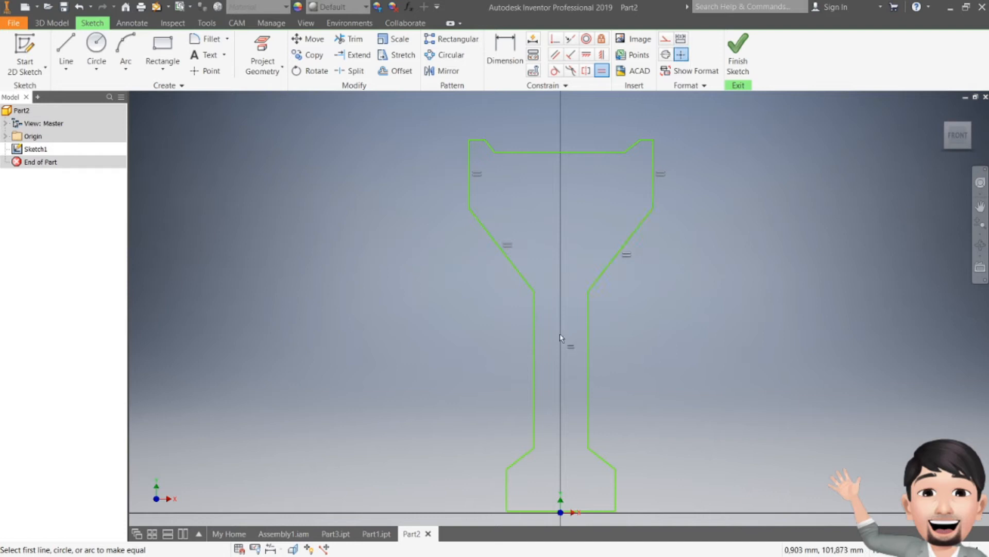
{"action": "left_click", "coordinate": [538, 344]}
{"action": "left_click", "coordinate": [588, 329]}
- Apply Equal constraints between the two lower diagonals, the two hub side verticals and the two short top edges of the profile
{"action": "middle_click_drag", "start_coordinate": [587, 329], "coordinate": [545, 270]}
{"action": "left_click", "coordinate": [492, 374]}
{"action": "left_click", "coordinate": [562, 380]}
{"action": "left_click", "coordinate": [575, 407]}
{"action": "left_click", "coordinate": [465, 413]}
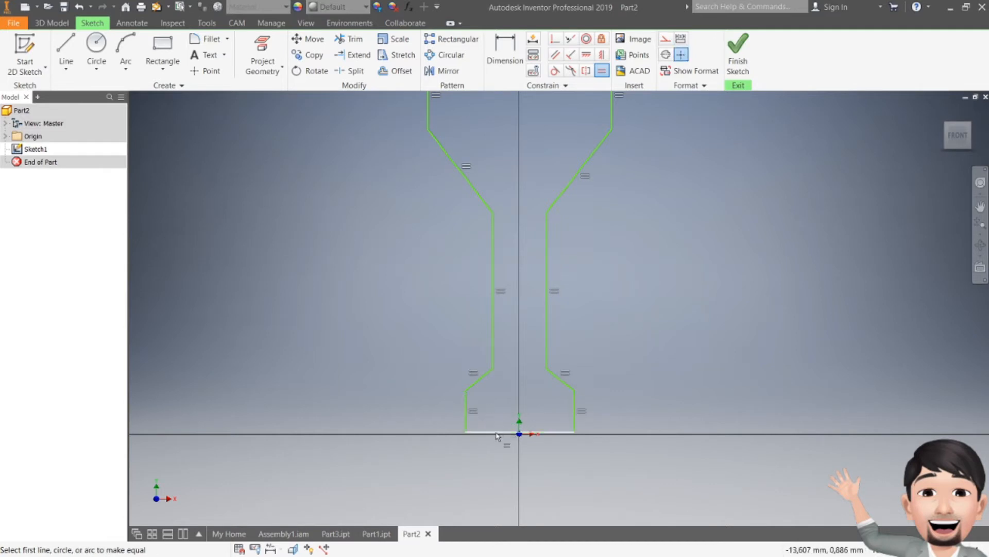
{"action": "middle_click_drag", "start_coordinate": [533, 330], "coordinate": [504, 401]}
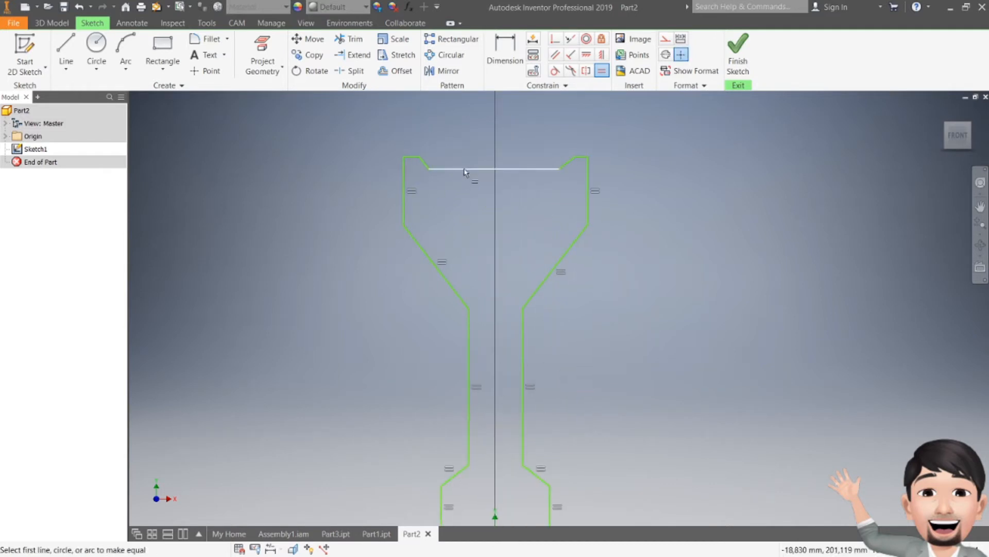
{"action": "left_click", "coordinate": [411, 157]}
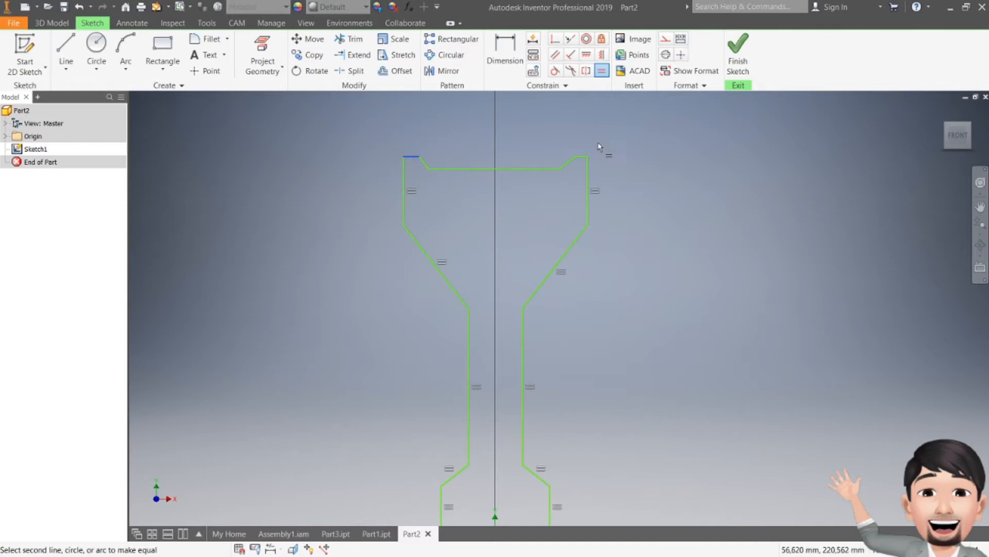
{"action": "left_click", "coordinate": [582, 159]}
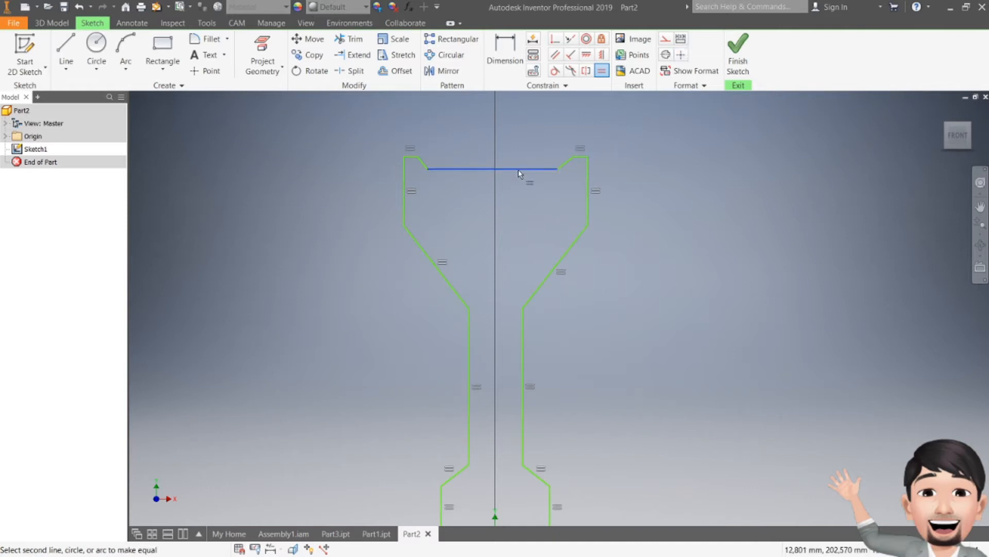
{"action": "key", "text": "Escape"}
- Move the entire profile to a free area left of the origin, using its lower-left corner as the base point
{"action": "middle_click_drag", "start_coordinate": [536, 196], "coordinate": [517, 126]}
{"action": "scroll", "coordinate": [524, 345], "scroll_direction": "up", "scroll_amount": 3}
{"action": "left_click", "coordinate": [308, 38]}
{"action": "left_click_drag", "start_coordinate": [404, 175], "coordinate": [665, 467]}
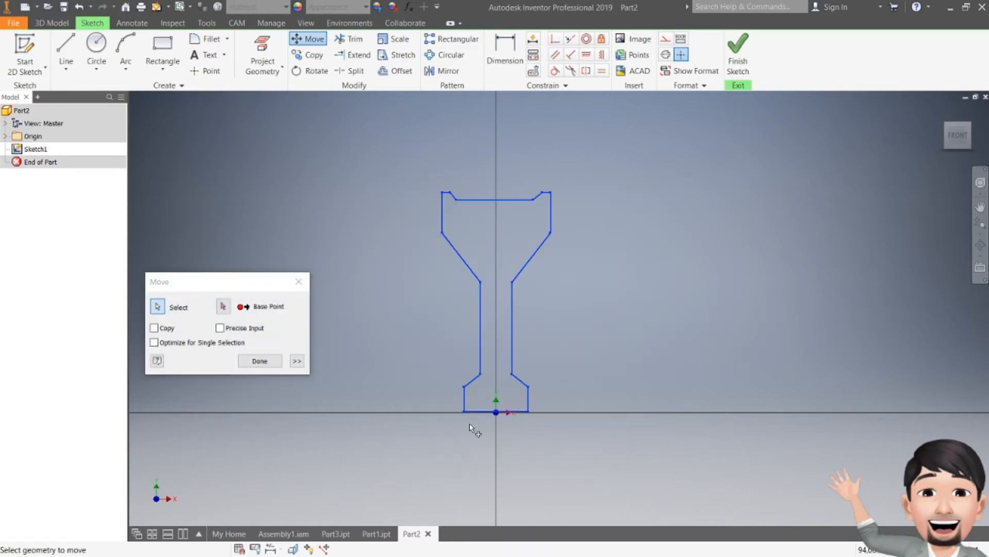
{"action": "left_click", "coordinate": [223, 306]}
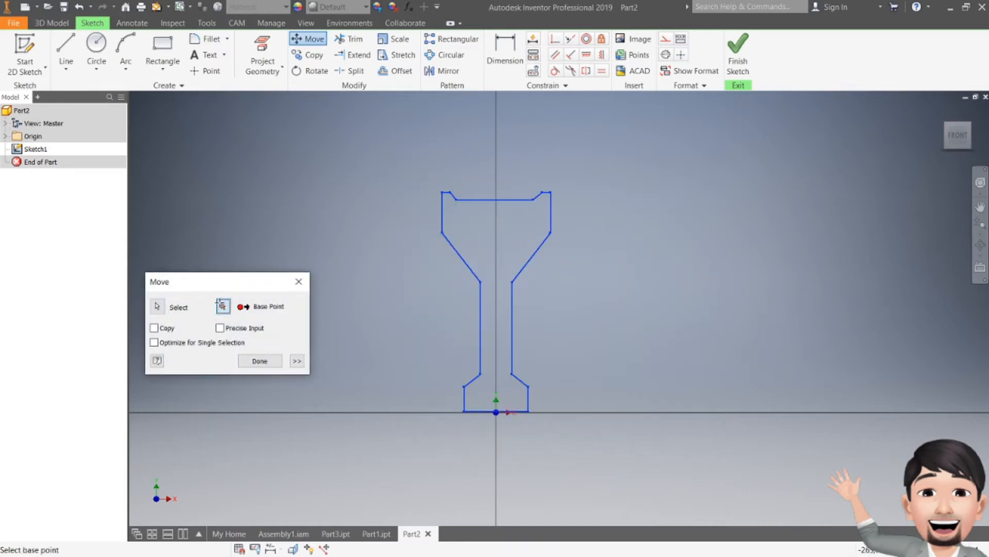
{"action": "left_click", "coordinate": [464, 411]}
{"action": "left_click", "coordinate": [344, 397]}
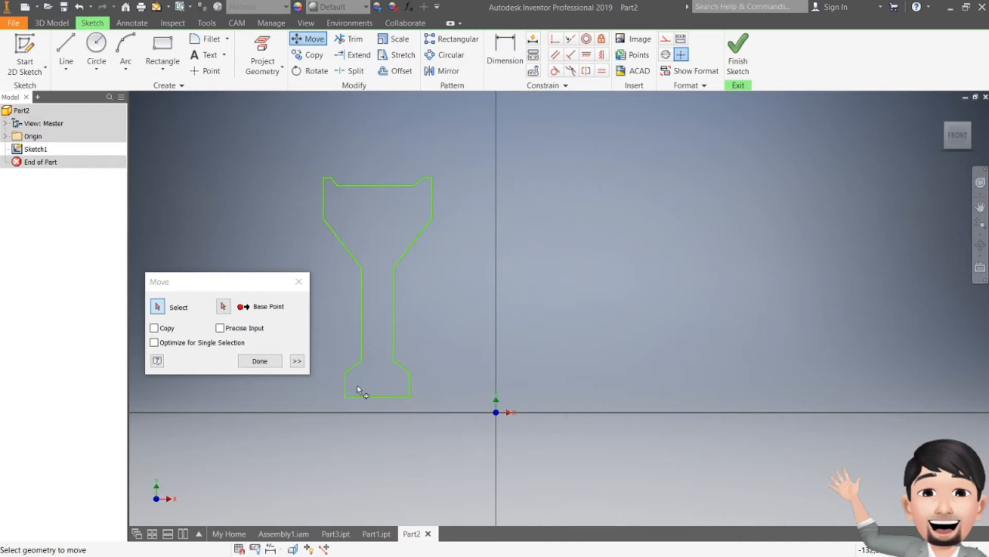
{"action": "key", "text": "Escape"}
- Place a sketch point at the midpoint of the profile's base line
{"action": "left_click", "coordinate": [204, 70]}
{"action": "left_click", "coordinate": [378, 396]}
{"action": "key", "text": "Escape"}
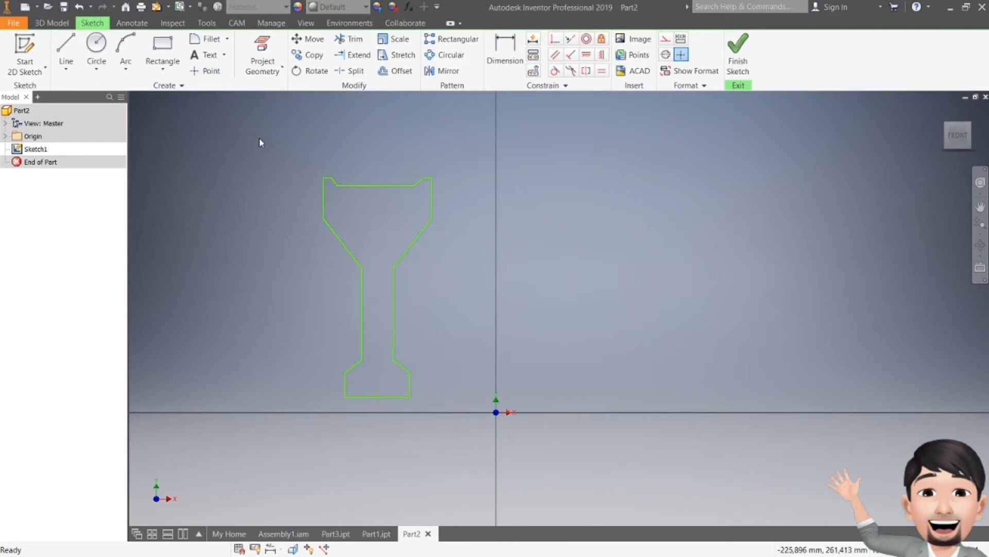
- Move the entire profile from the midpoint of its base line onto the origin
{"action": "left_click", "coordinate": [308, 38]}
{"action": "left_click_drag", "start_coordinate": [298, 138], "coordinate": [457, 425]}
{"action": "left_click", "coordinate": [226, 309]}
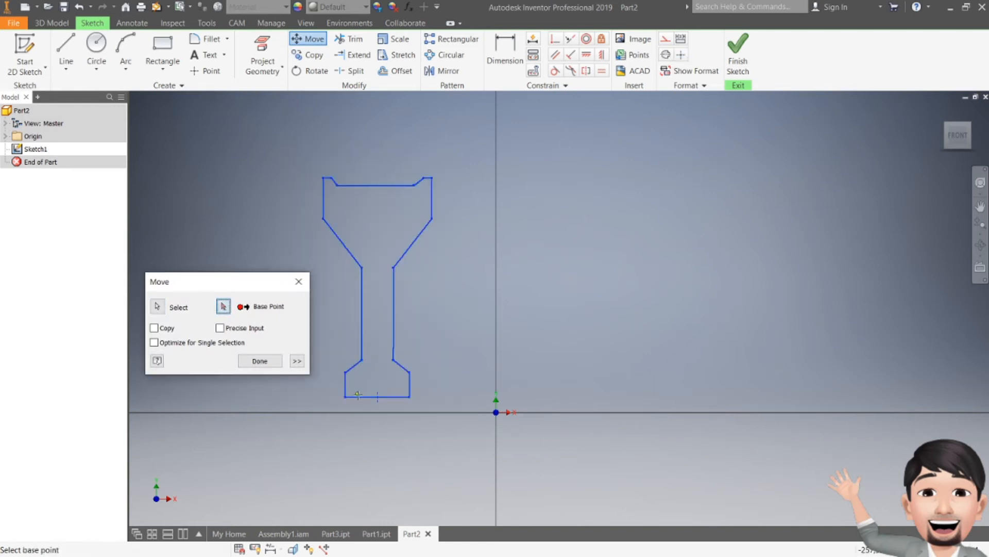
{"action": "left_click", "coordinate": [377, 396]}
{"action": "left_click", "coordinate": [496, 412]}
{"action": "key", "text": "Escape"}
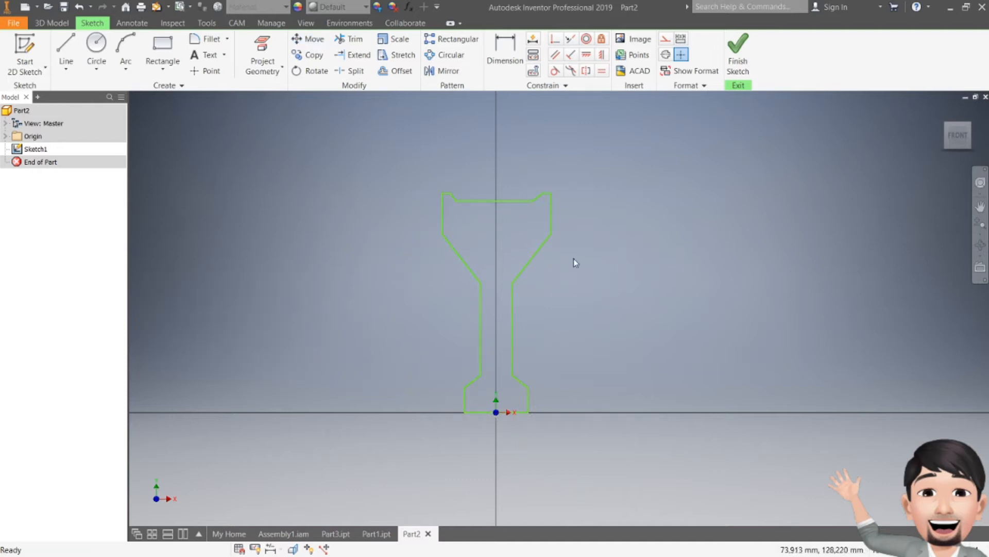
- Dimension the profile's overall height from the base line to the right top edge as 210 mm
{"action": "left_click", "coordinate": [506, 61]}
{"action": "scroll", "coordinate": [548, 201], "scroll_direction": "up", "scroll_amount": 4}
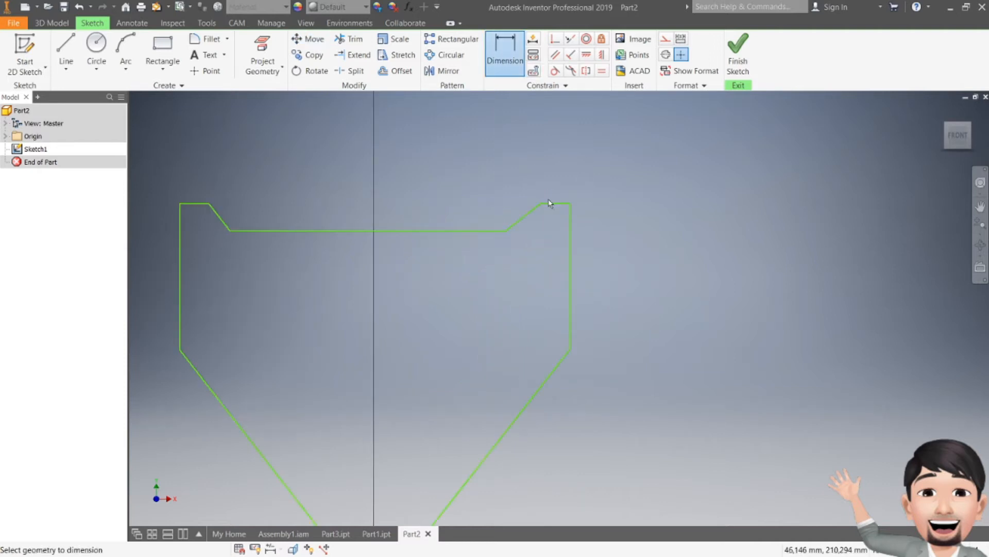
{"action": "left_click", "coordinate": [550, 205]}
{"action": "scroll", "coordinate": [550, 205], "scroll_direction": "down", "scroll_amount": 4}
{"action": "left_click", "coordinate": [516, 478]}
{"action": "left_click", "coordinate": [610, 392]}
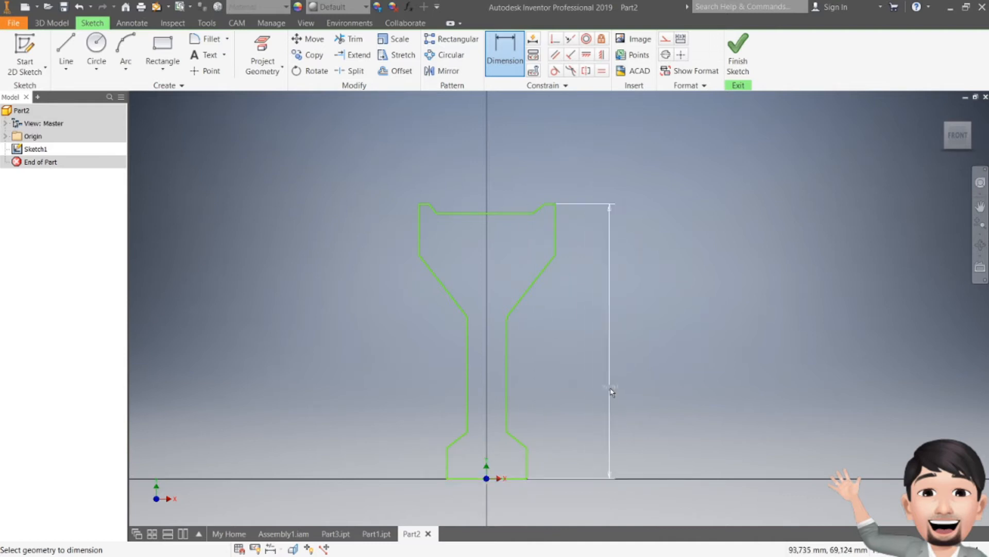
{"action": "type", "text": "210"}
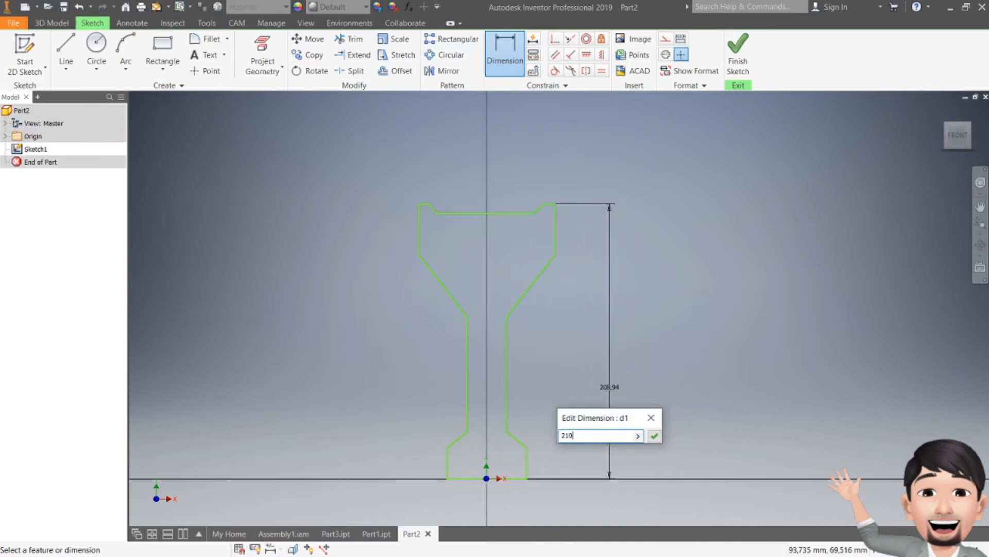
{"action": "key", "text": "Return"}
- Dimension the short horizontal top edge on the profile's right side as 10 mm
{"action": "scroll", "coordinate": [546, 204], "scroll_direction": "up", "scroll_amount": 3}
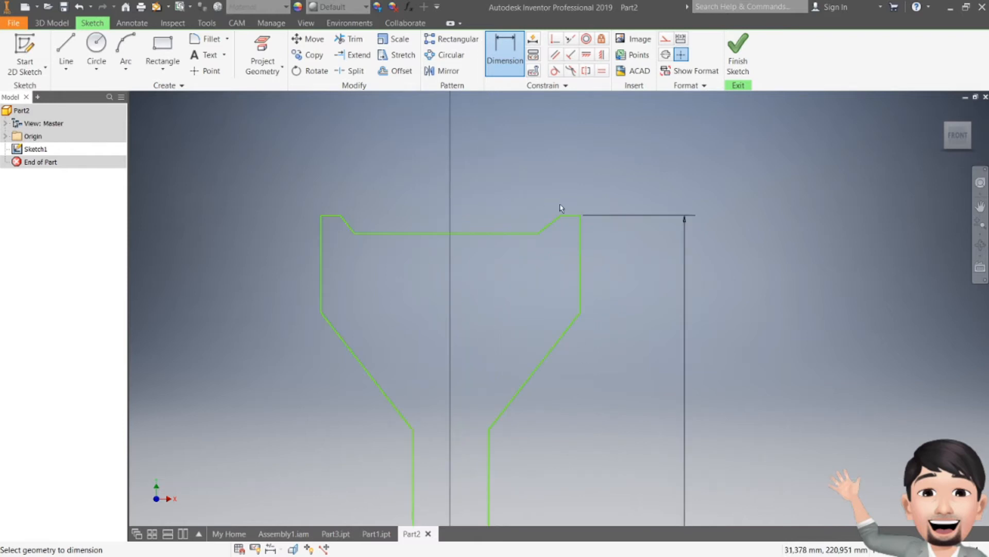
{"action": "left_click", "coordinate": [570, 215]}
{"action": "left_click", "coordinate": [569, 192]}
{"action": "type", "text": "10"}
{"action": "key", "text": "Return"}
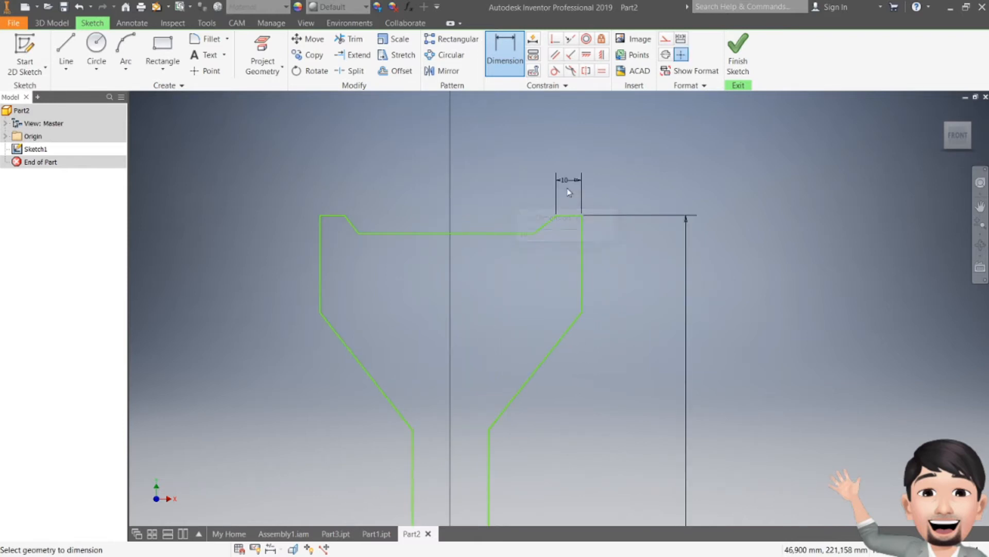
{"action": "middle_click_drag", "start_coordinate": [441, 343], "coordinate": [435, 269]}
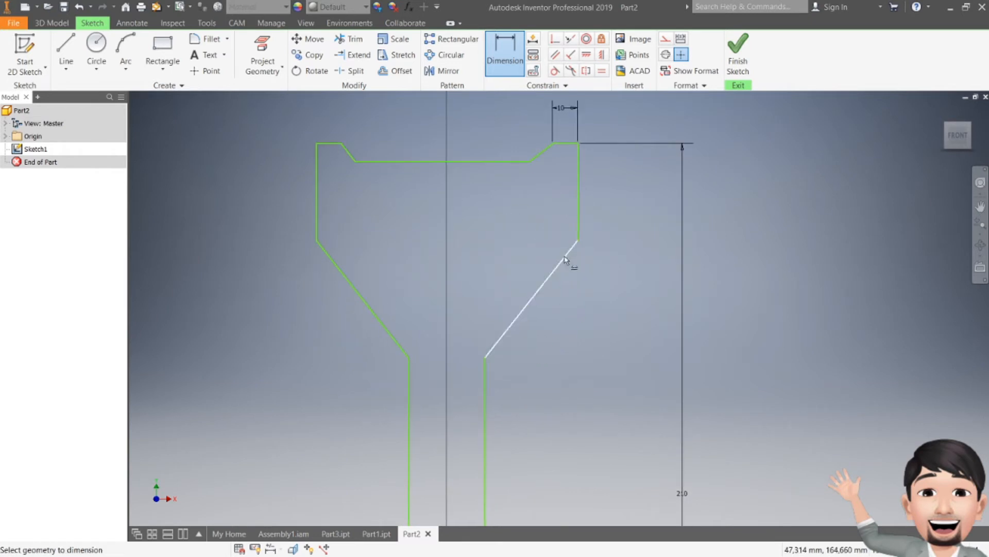
{"action": "scroll", "coordinate": [560, 265], "scroll_direction": "down", "scroll_amount": 3}
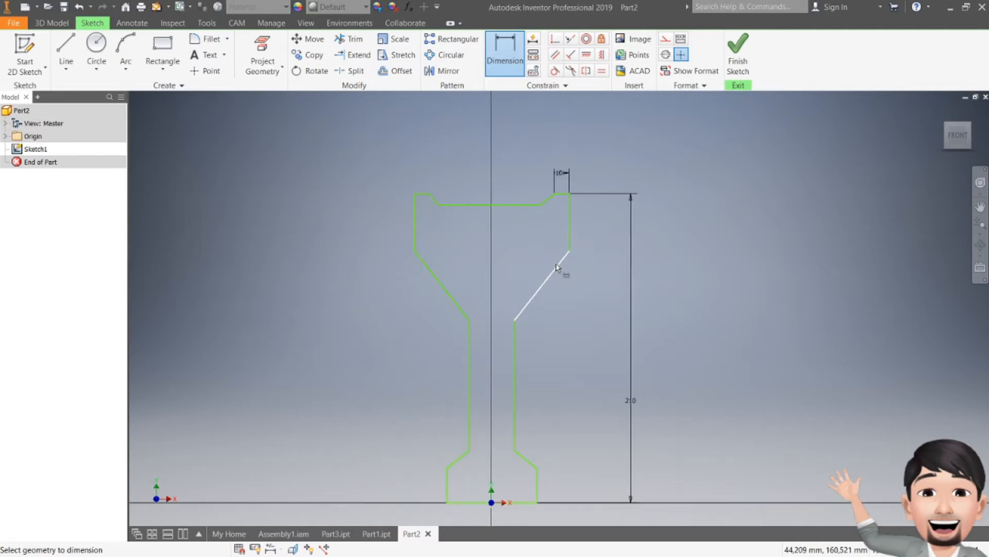
{"action": "middle_click_drag", "start_coordinate": [558, 328], "coordinate": [527, 292]}
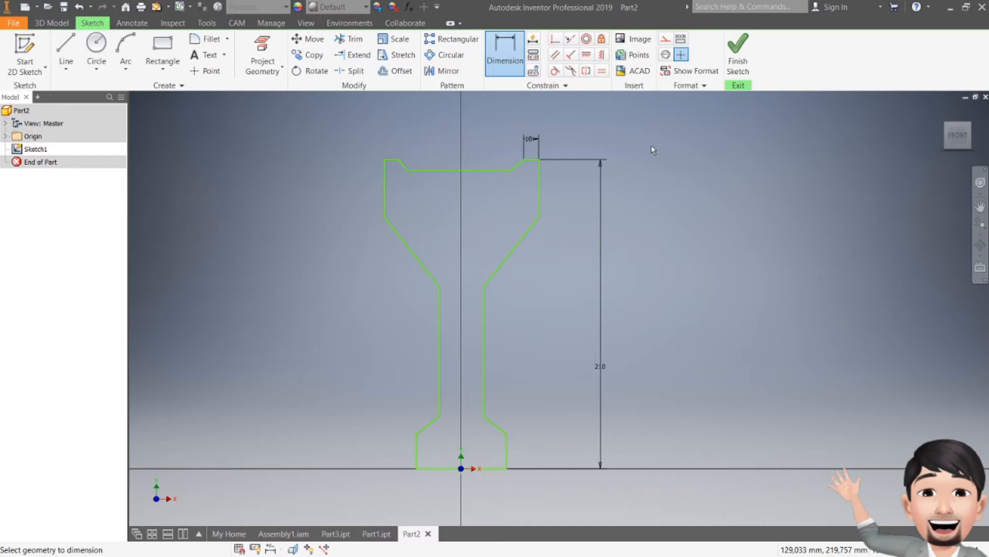
- Finish the sketch and revolve the profile a full turn about its base line
{"action": "left_click", "coordinate": [738, 57]}
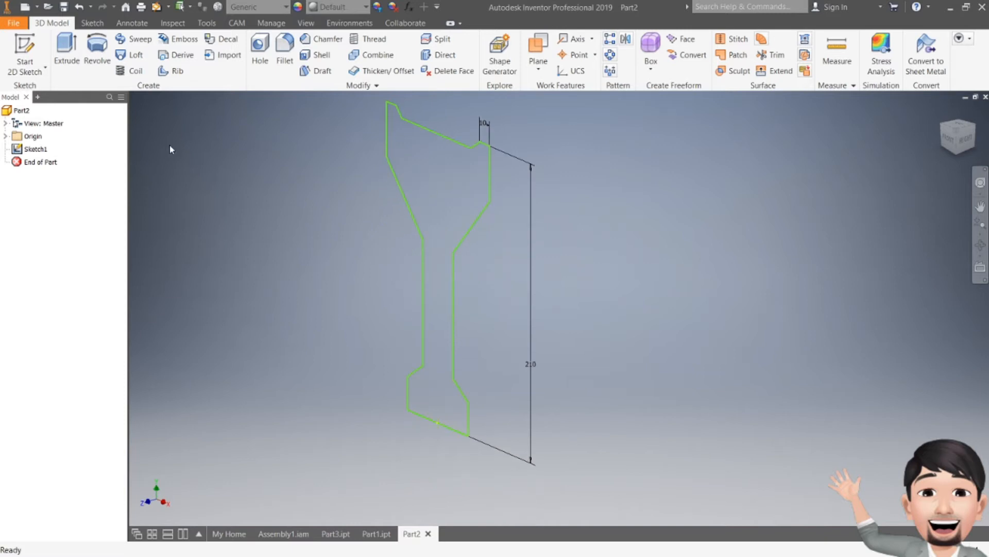
{"action": "left_click", "coordinate": [97, 52]}
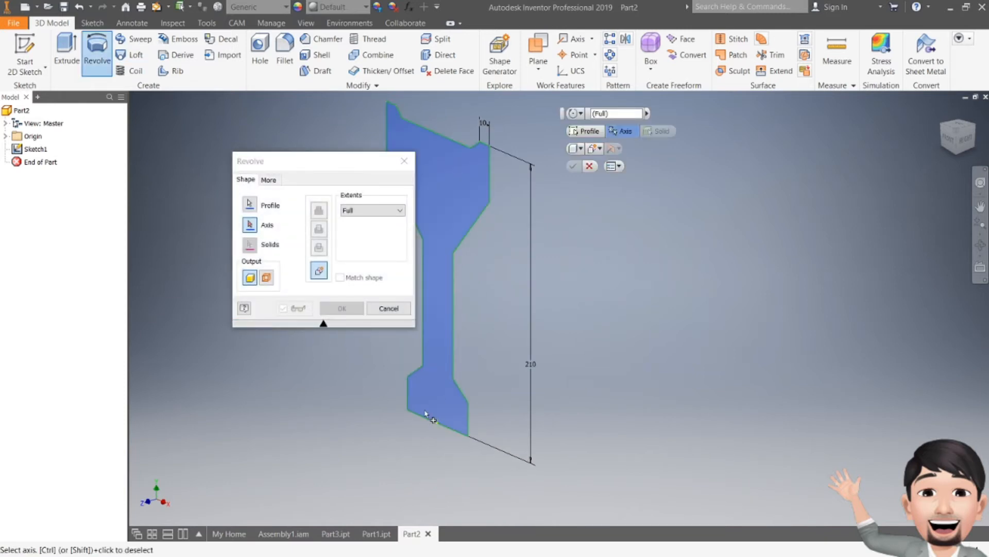
{"action": "left_click", "coordinate": [422, 418]}
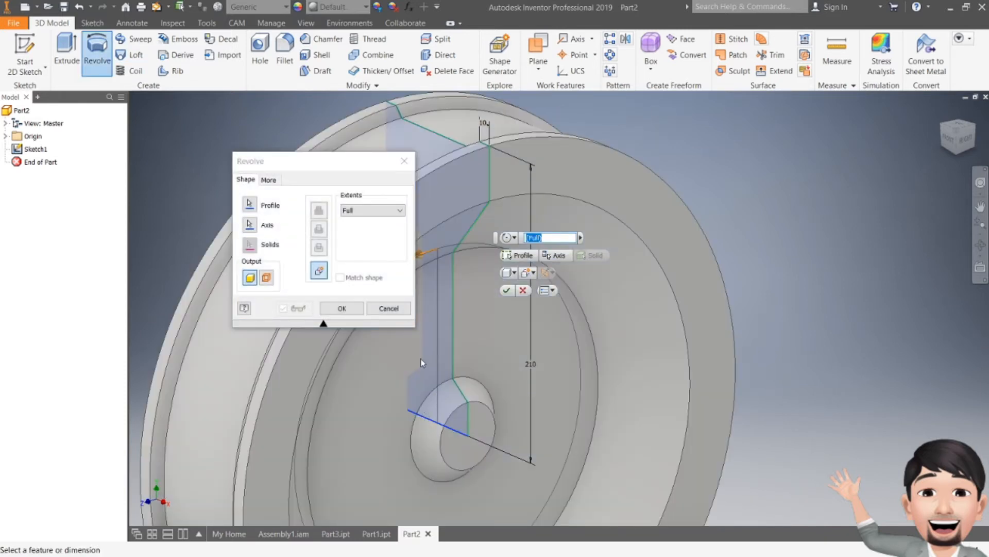
{"action": "left_click", "coordinate": [342, 308]}
- Create a work plane offset outward about 5.5 mm from the wheel's flat annular rim face
{"action": "mouse_move", "coordinate": [947, 142]}
{"action": "left_mouse_down"}
{"action": "mouse_move", "coordinate": [979, 124]}
{"action": "mouse_move", "coordinate": [957, 137]}
{"action": "left_mouse_up"}
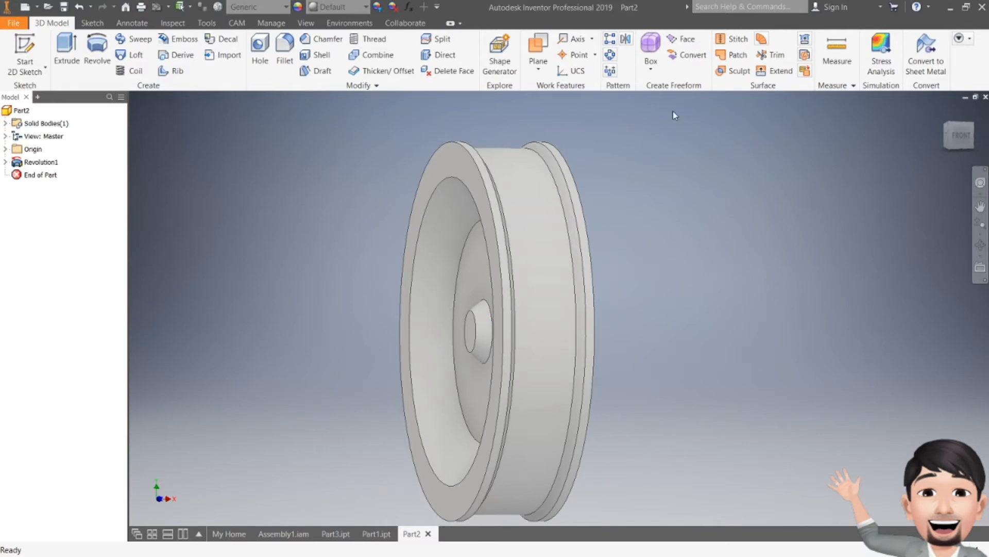
{"action": "left_click", "coordinate": [946, 135]}
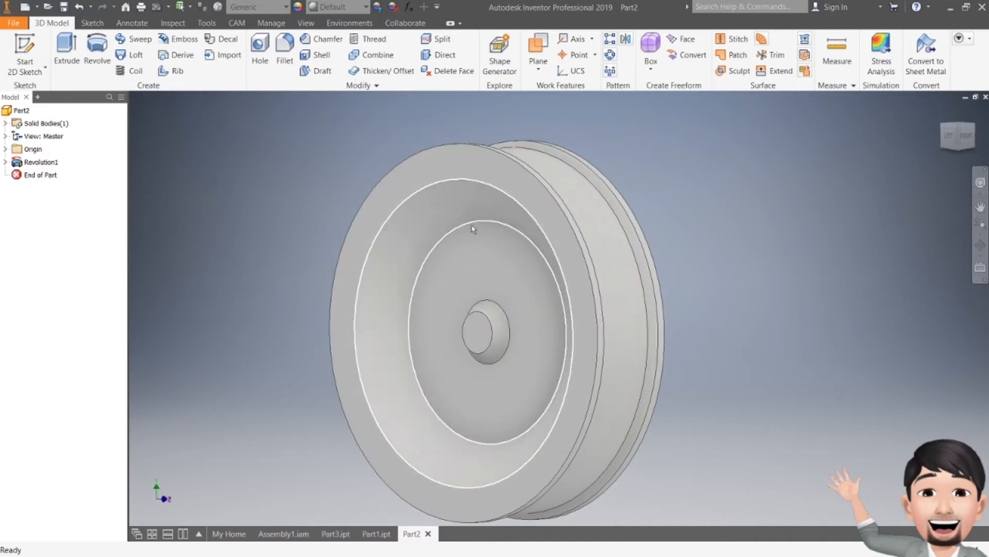
{"action": "left_click", "coordinate": [538, 67]}
{"action": "left_click", "coordinate": [577, 121]}
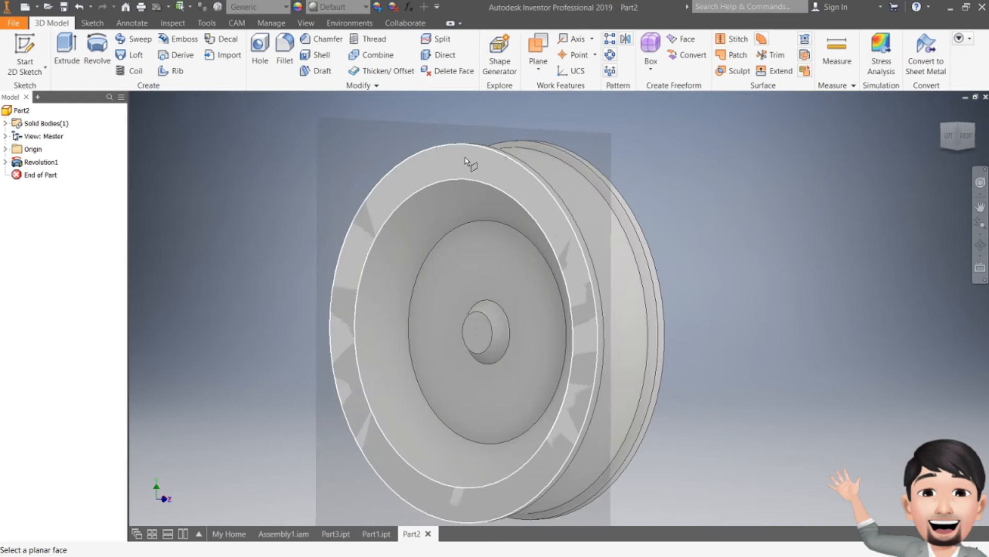
{"action": "left_click", "coordinate": [465, 162]}
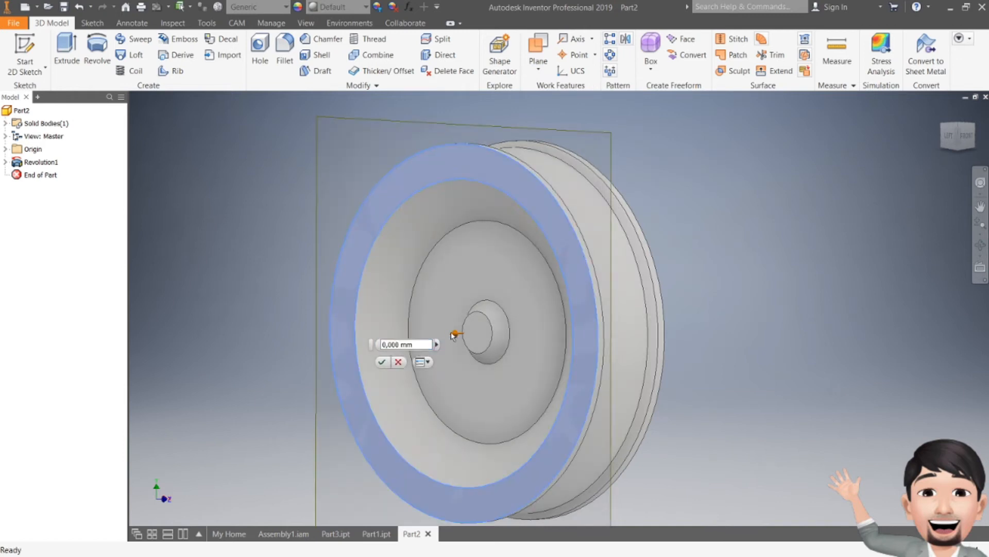
{"action": "left_click_drag", "start_coordinate": [453, 334], "coordinate": [451, 336]}
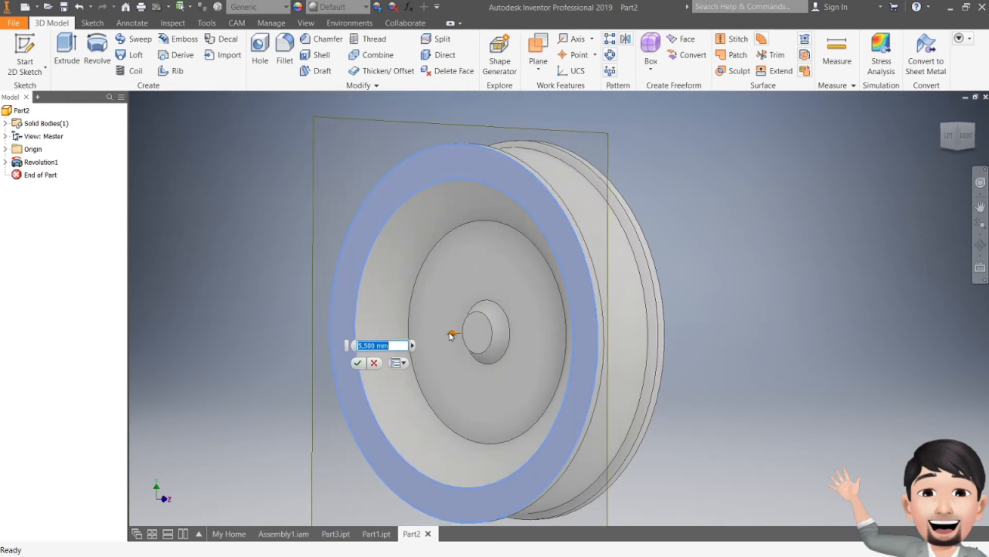
{"action": "left_click", "coordinate": [359, 364]}
- Start a sketch on the offset work plane and project the rim's inner circular edge and the hub's base circle
{"action": "left_click", "coordinate": [25, 51]}
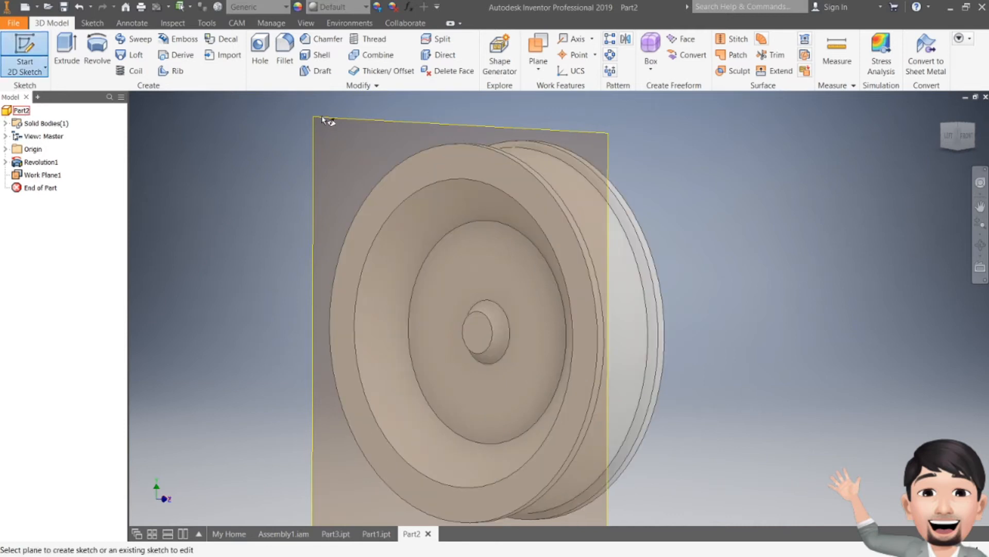
{"action": "left_click", "coordinate": [340, 122]}
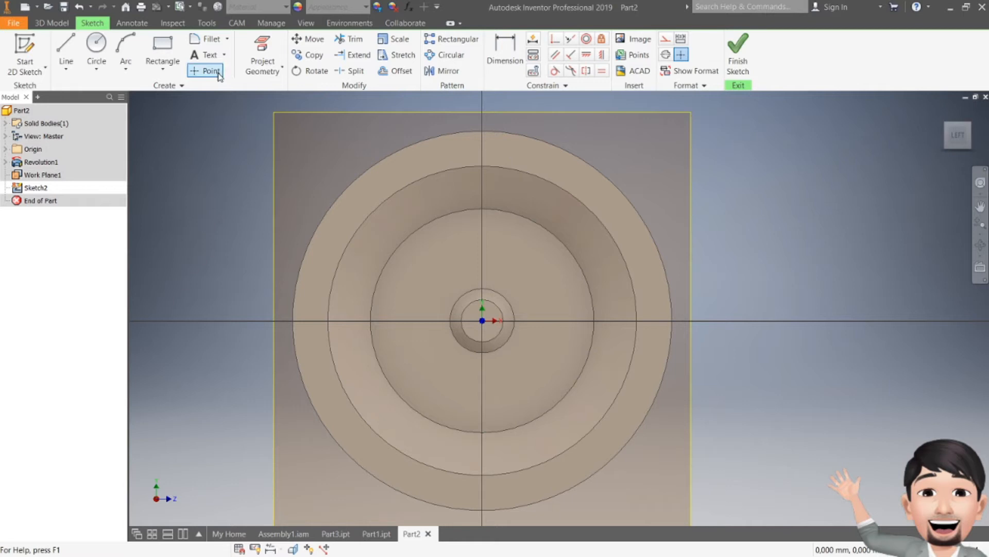
{"action": "left_click", "coordinate": [70, 56]}
{"action": "left_click", "coordinate": [262, 54]}
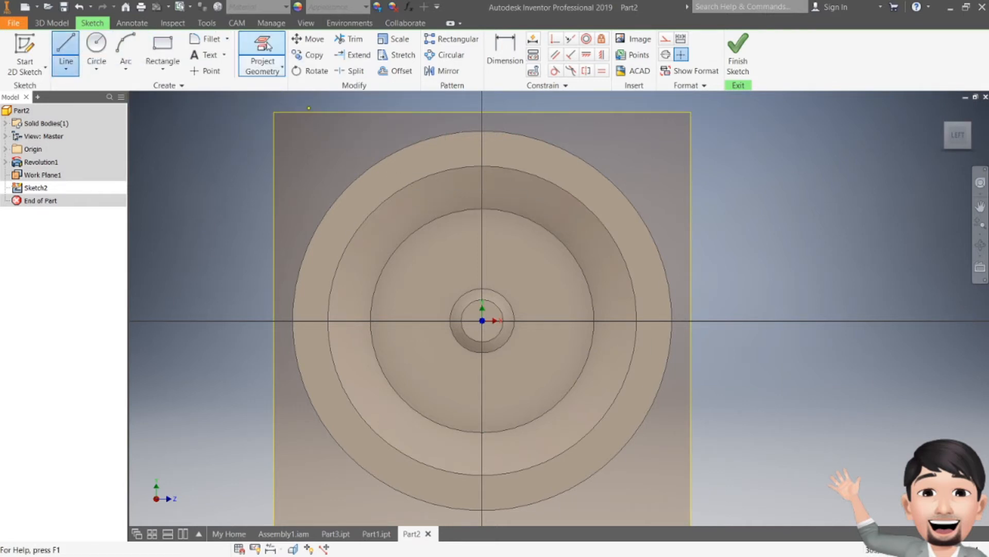
{"action": "left_click", "coordinate": [458, 170]}
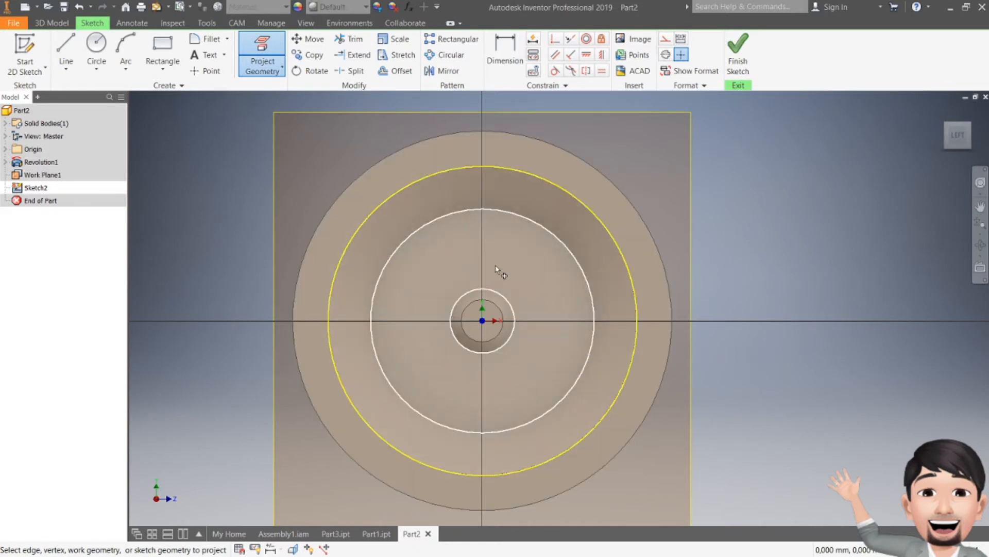
{"action": "left_click", "coordinate": [468, 298]}
{"action": "key", "text": "Escape"}
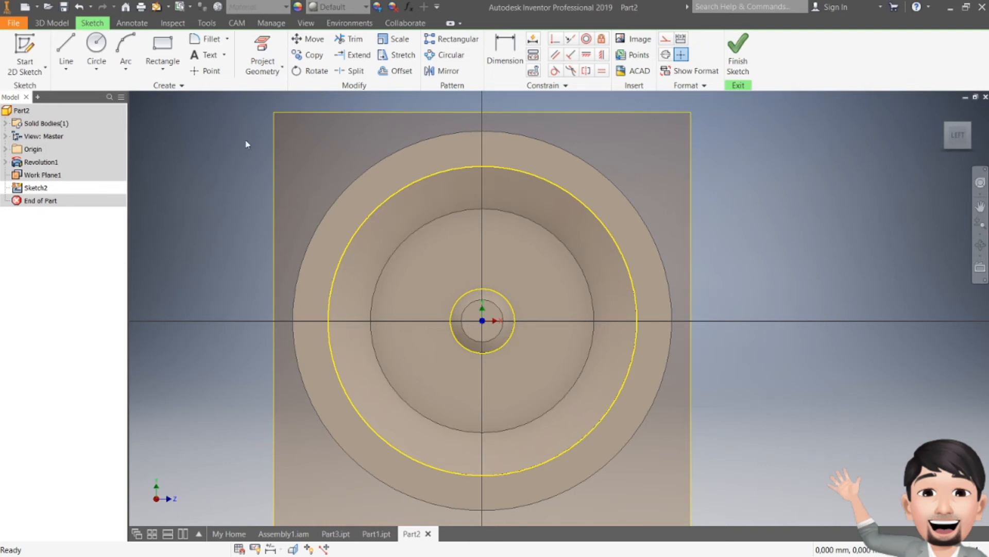
- Draw a control-vertex spline curving from the upper-left part of the projected rim circle down to the projected hub circle
{"action": "left_click", "coordinate": [65, 50]}
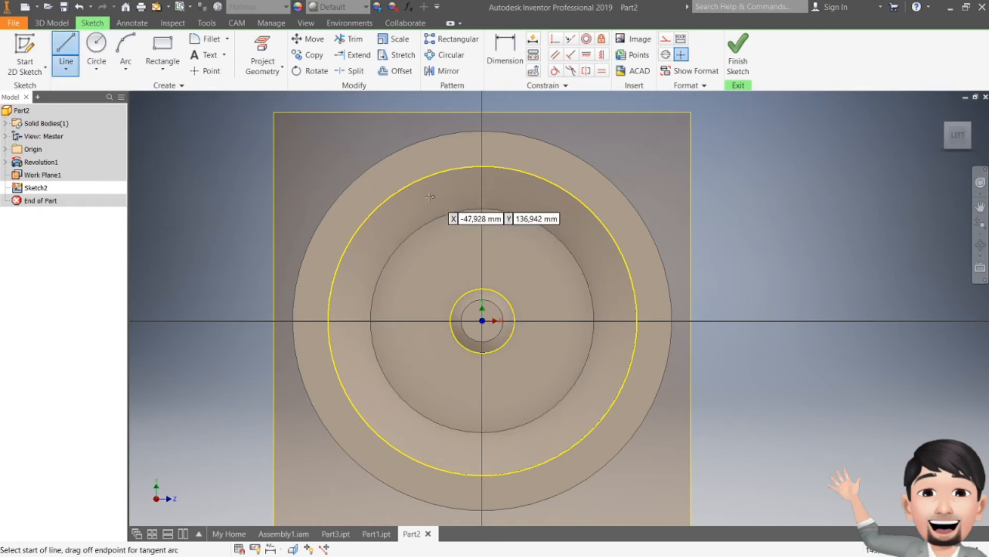
{"action": "left_click", "coordinate": [400, 191]}
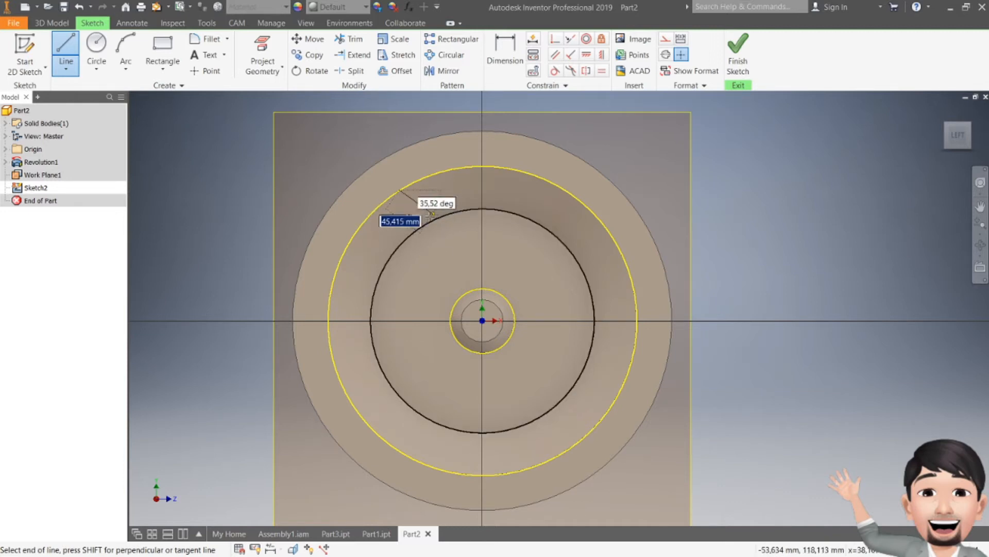
{"action": "left_click", "coordinate": [66, 68]}
{"action": "left_click", "coordinate": [85, 138]}
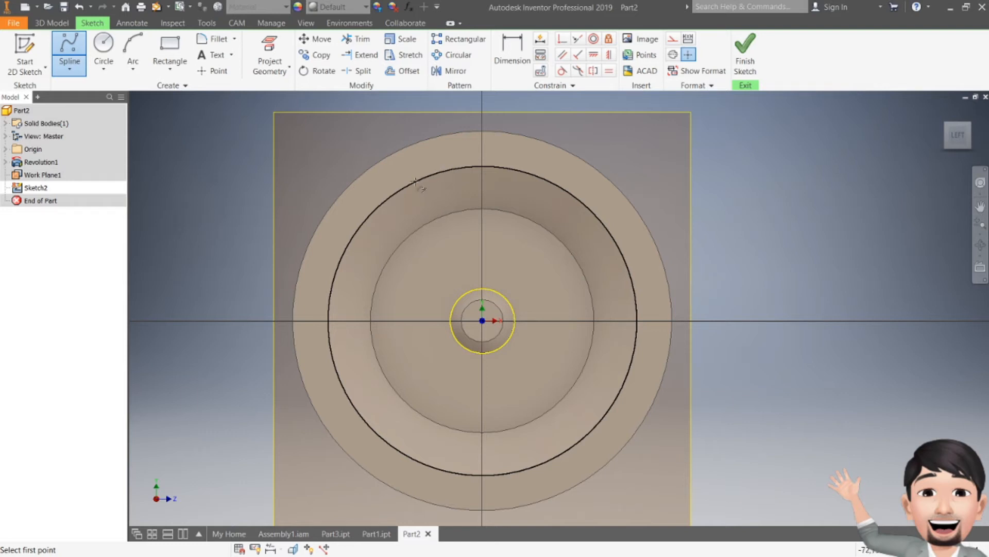
{"action": "left_click", "coordinate": [414, 181]}
{"action": "left_click", "coordinate": [406, 205]}
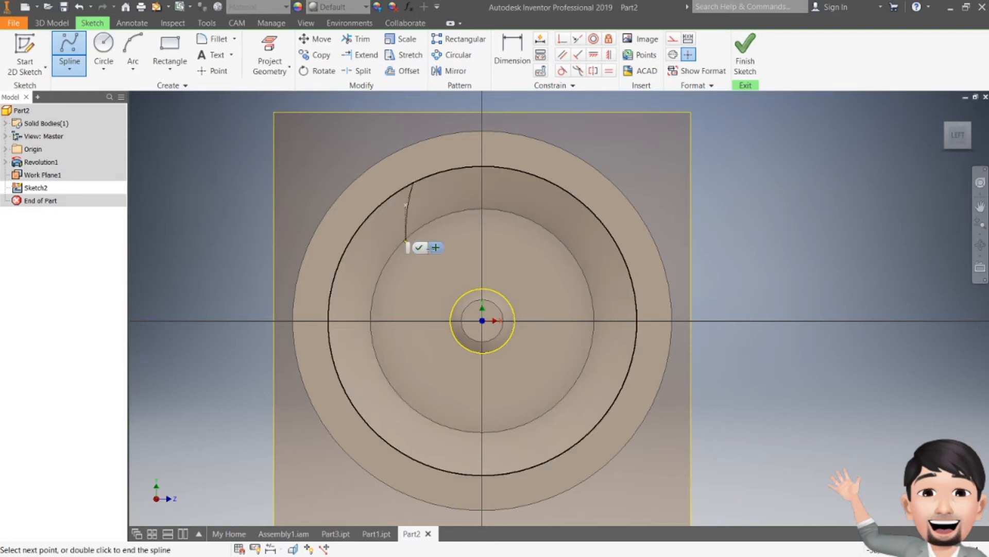
{"action": "left_click", "coordinate": [464, 294]}
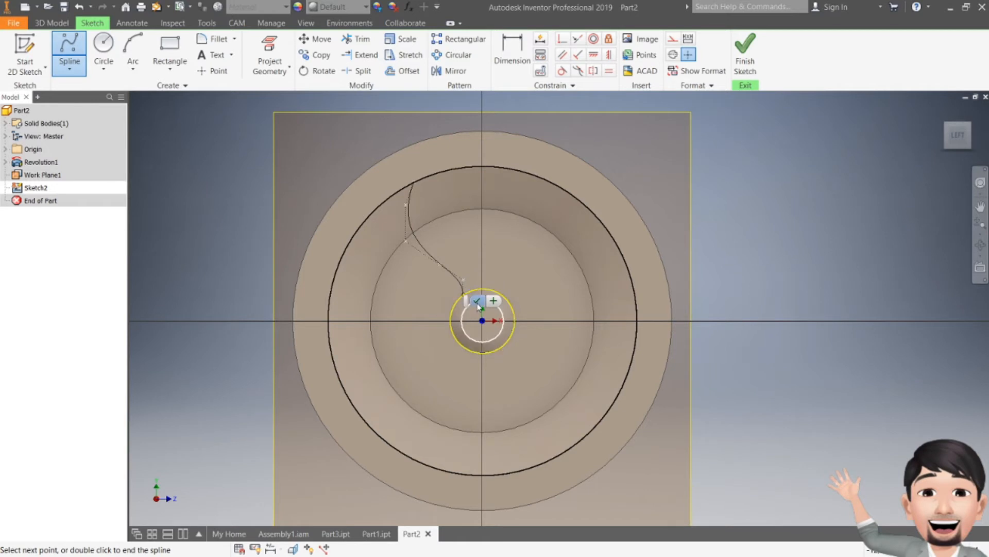
{"action": "left_click", "coordinate": [477, 302]}
{"action": "scroll", "coordinate": [462, 222], "scroll_direction": "up", "scroll_amount": 3}
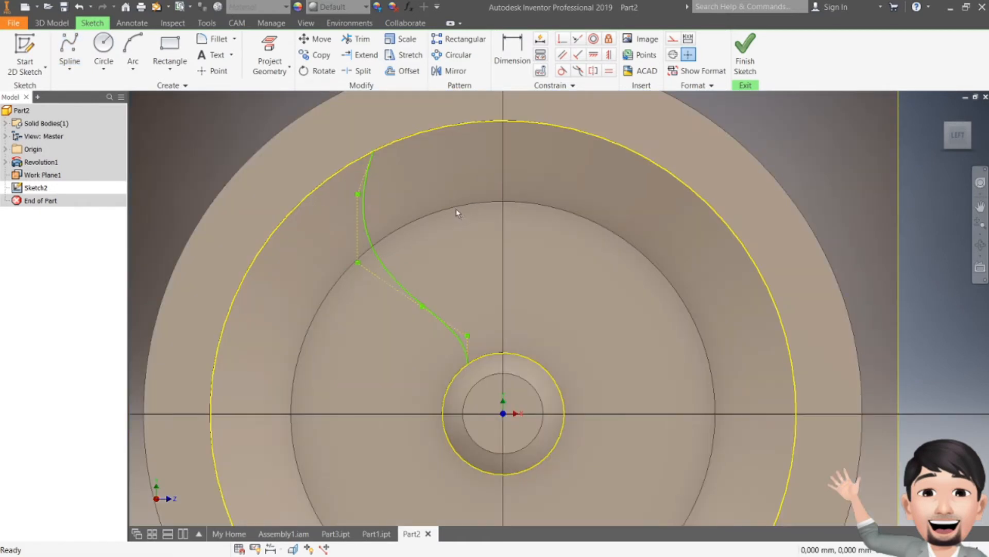
- Draw a second, S-shaped control-vertex spline from the top point of the projected rim circle down to the hub circle
{"action": "left_click", "coordinate": [69, 49]}
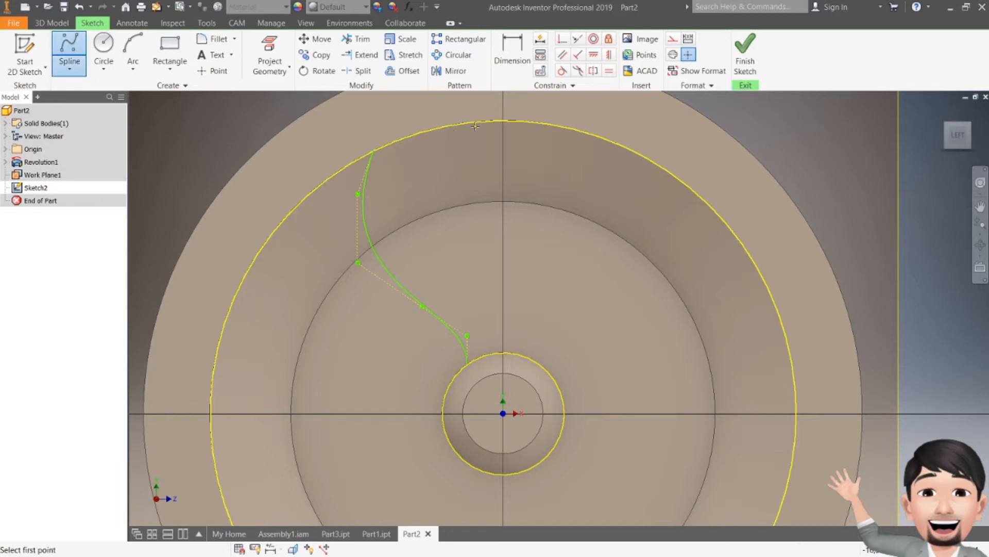
{"action": "left_click", "coordinate": [503, 121]}
{"action": "left_click", "coordinate": [454, 153]}
{"action": "left_click", "coordinate": [449, 197]}
{"action": "left_click", "coordinate": [497, 252]}
{"action": "left_click", "coordinate": [523, 276]}
{"action": "left_click", "coordinate": [524, 317]}
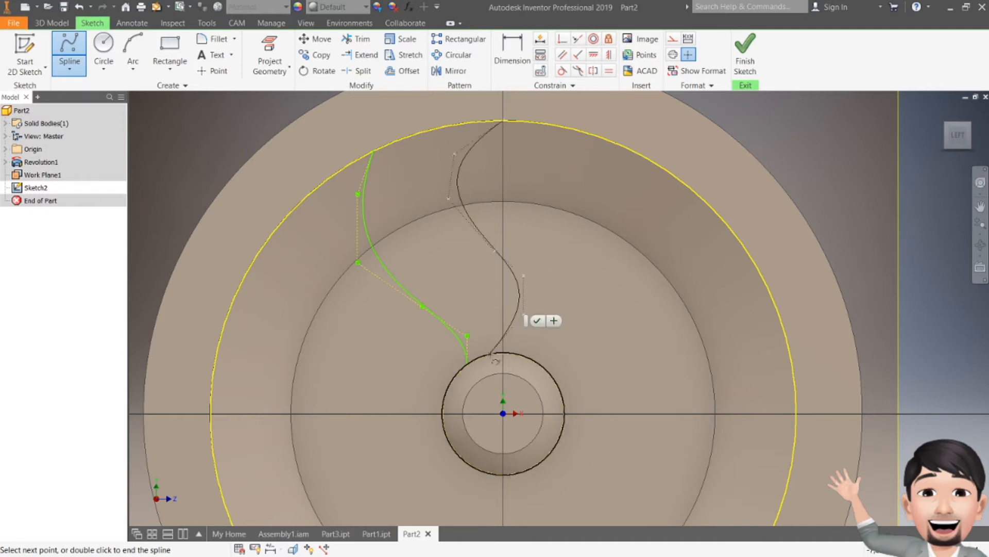
{"action": "double_click", "coordinate": [490, 353]}
{"action": "scroll", "coordinate": [528, 245], "scroll_direction": "down", "scroll_amount": 2}
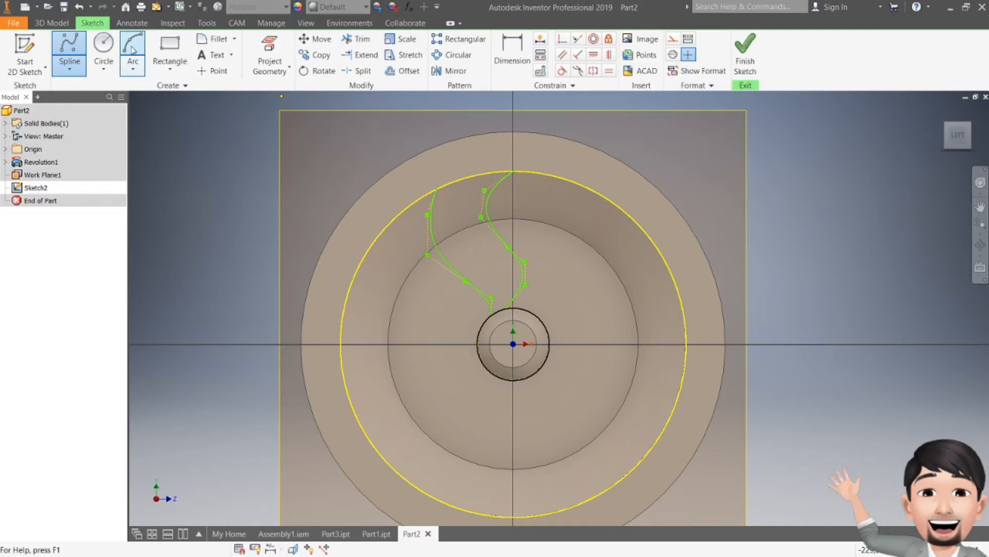
- Draw origin-centred circles through the splines' hub and rim endpoints, and trim the rim circle to the arc between the splines
{"action": "left_click", "coordinate": [103, 46]}
{"action": "left_click", "coordinate": [514, 344]}
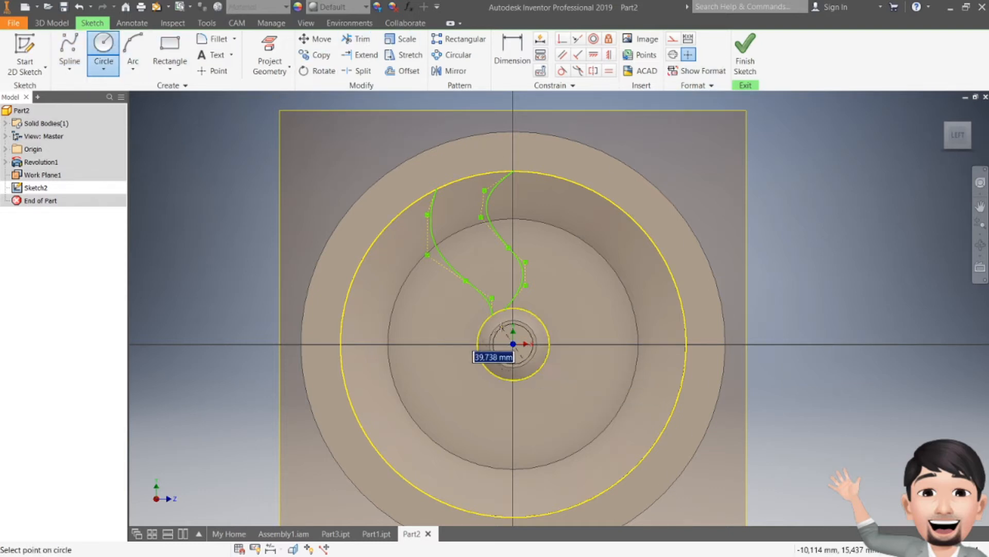
{"action": "left_click", "coordinate": [492, 314]}
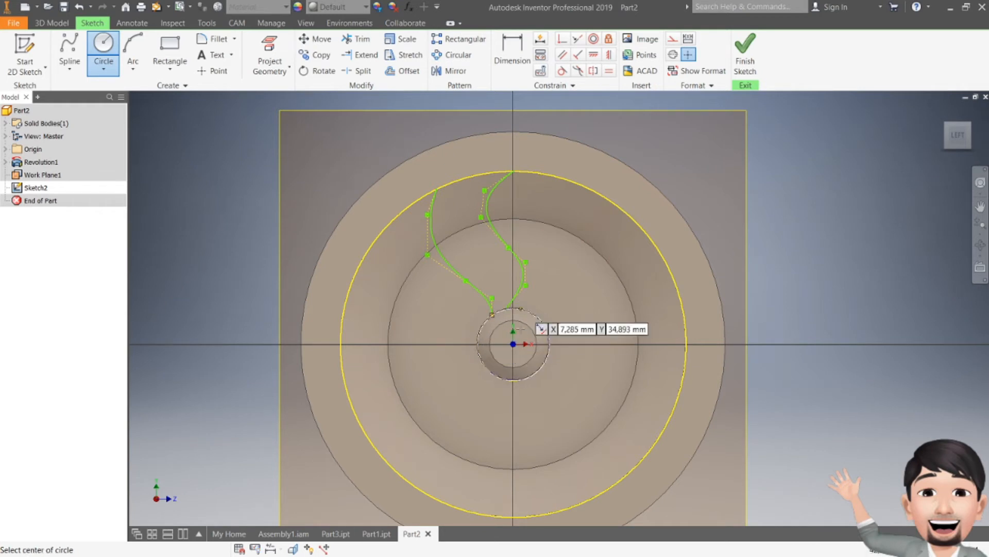
{"action": "left_click", "coordinate": [513, 344]}
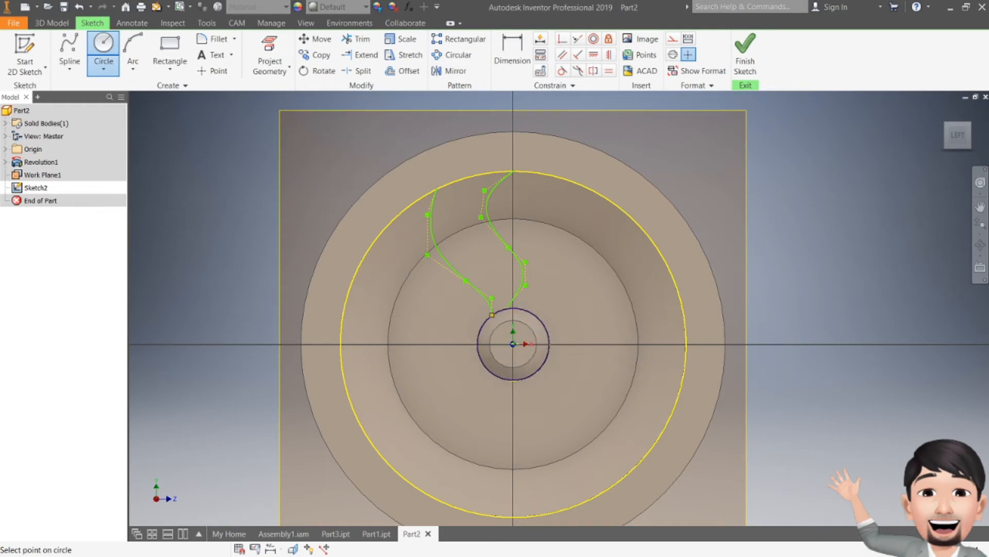
{"action": "left_click", "coordinate": [513, 172]}
{"action": "key", "text": "Escape"}
{"action": "left_click", "coordinate": [346, 41]}
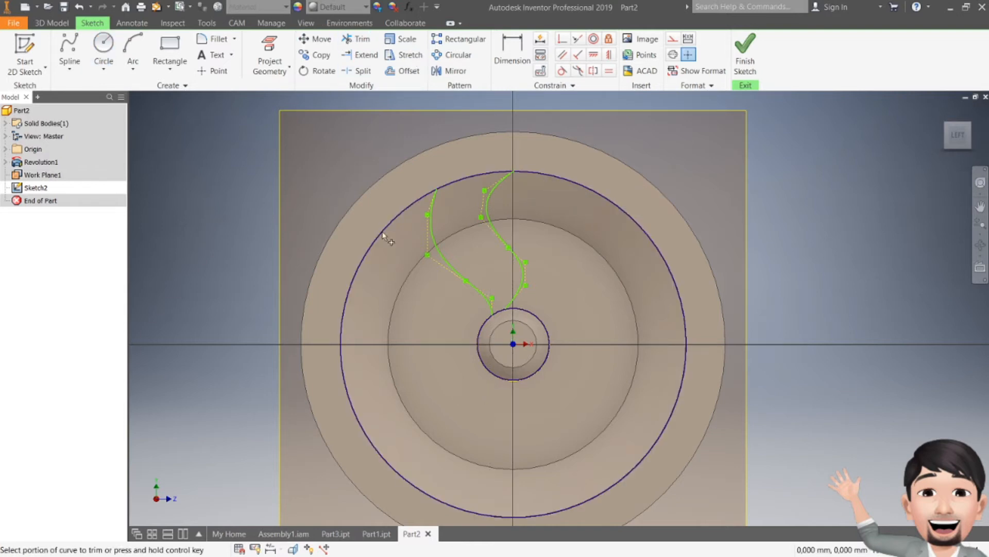
{"action": "left_click", "coordinate": [390, 224]}
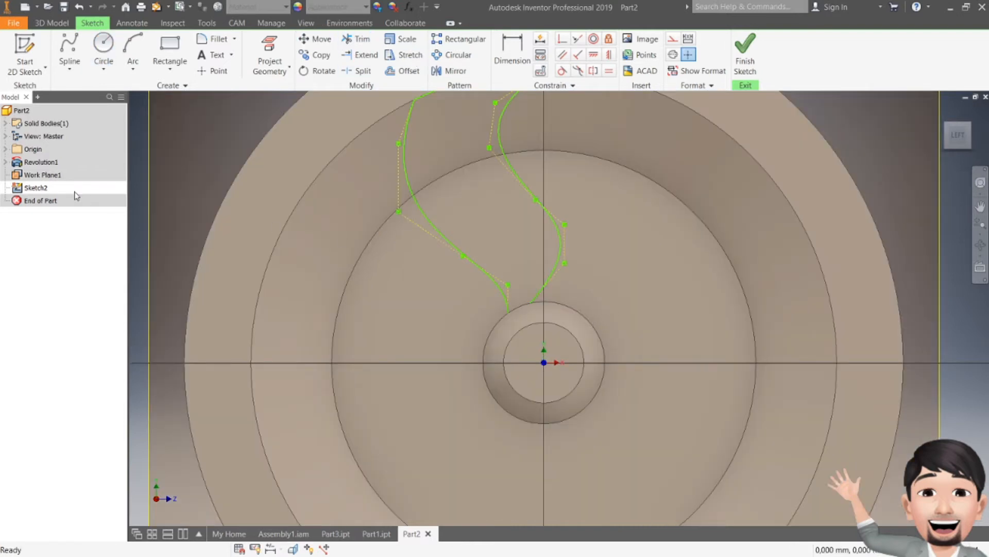
- Try to redraw the hub circle through the left spline's lower endpoint and trim it to the arc between the splines
{"action": "left_click", "coordinate": [103, 52]}
{"action": "left_click", "coordinate": [544, 362]}
{"action": "left_click", "coordinate": [508, 312]}
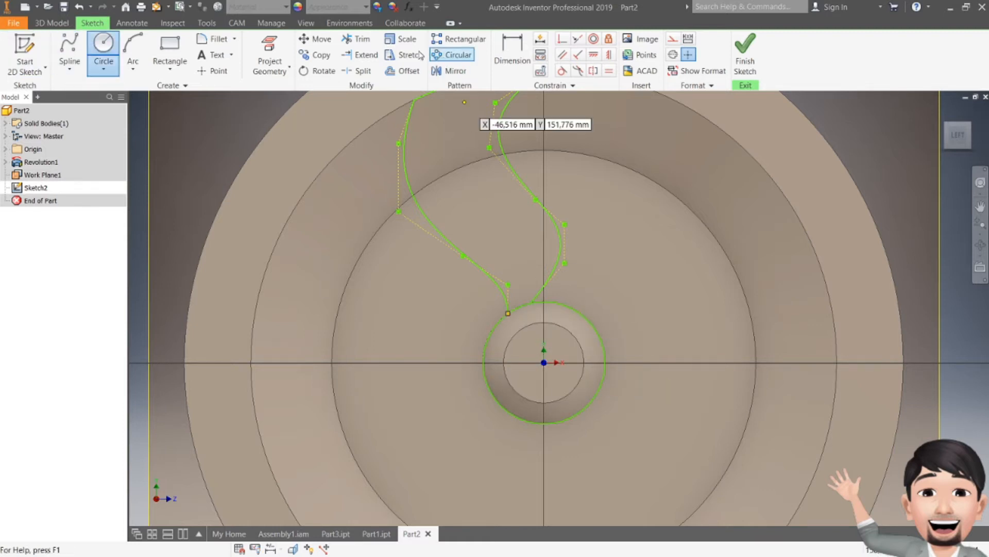
{"action": "key", "text": "x"}
{"action": "left_click", "coordinate": [486, 346]}
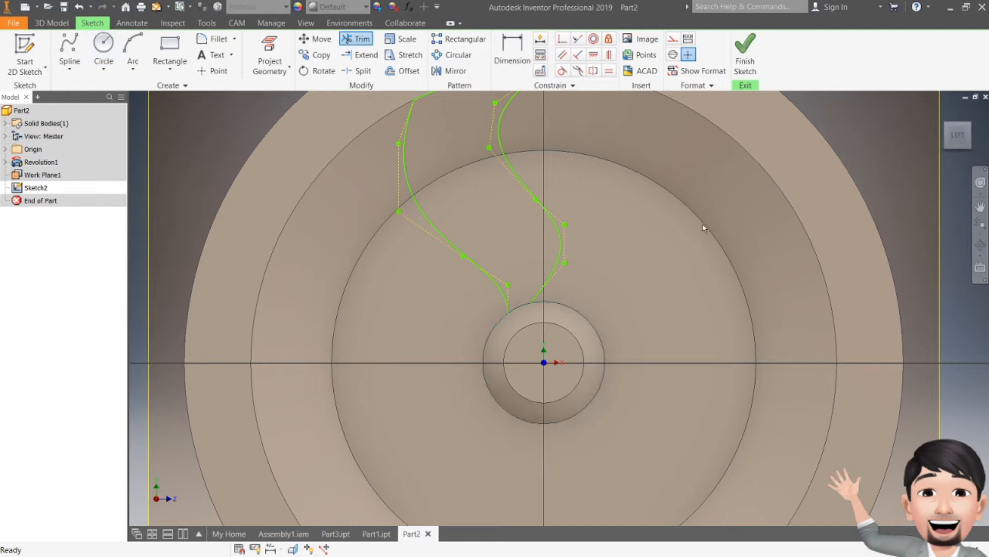
{"action": "key", "text": "Escape"}
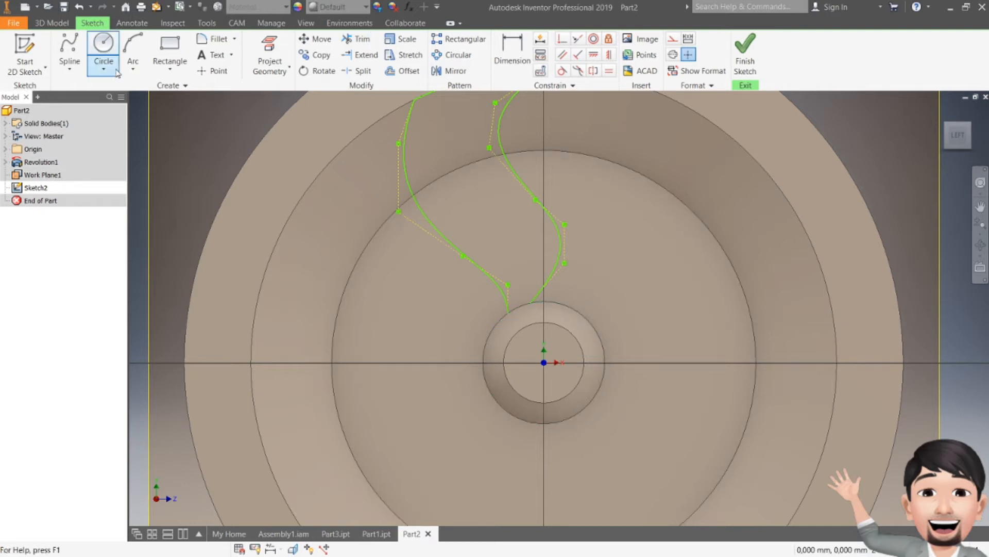
- Draw an origin-centred hub circle through the right spline's lower endpoint and make the left spline's lower endpoint coincident with it
{"action": "left_click", "coordinate": [103, 44]}
{"action": "left_click", "coordinate": [545, 362]}
{"action": "scroll", "coordinate": [533, 295], "scroll_direction": "up", "scroll_amount": 3}
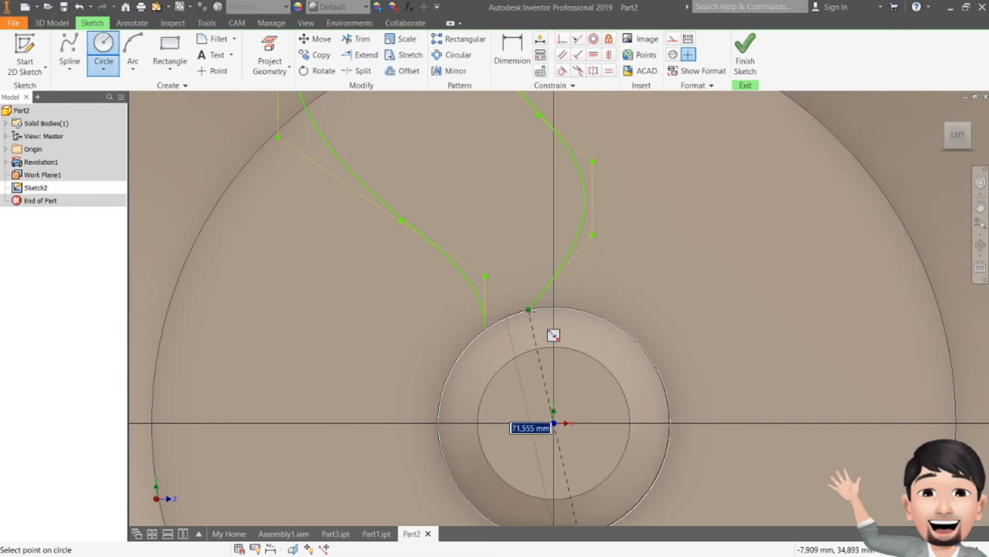
{"action": "left_click", "coordinate": [528, 310]}
{"action": "key", "text": "Escape"}
{"action": "left_click", "coordinate": [562, 39]}
{"action": "left_click", "coordinate": [485, 331]}
{"action": "left_click", "coordinate": [483, 337]}
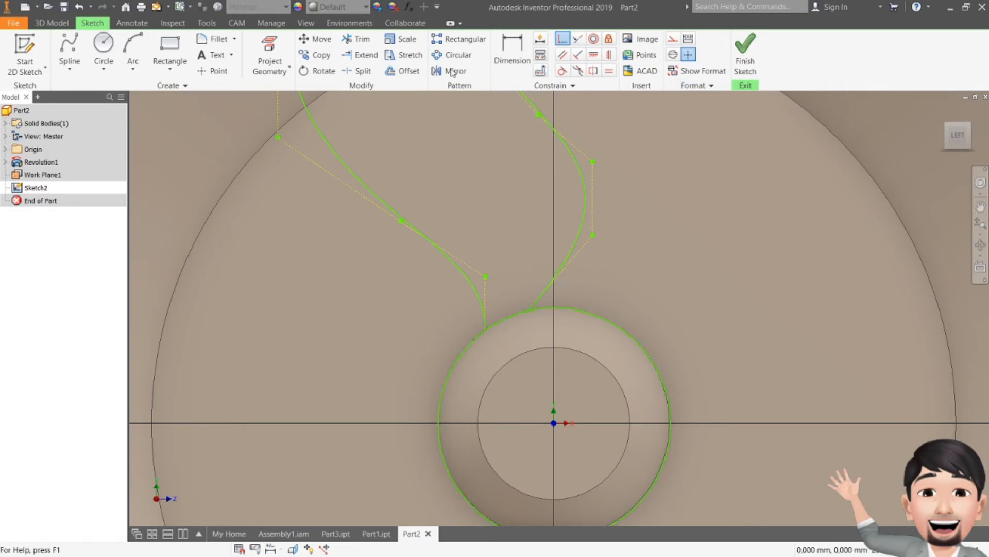
- Trim the hub circle to the short arc between the two splines and finish the sketch
{"action": "left_click", "coordinate": [355, 39]}
{"action": "left_click", "coordinate": [466, 351]}
{"action": "left_click_drag", "start_coordinate": [653, 194], "coordinate": [609, 318]}
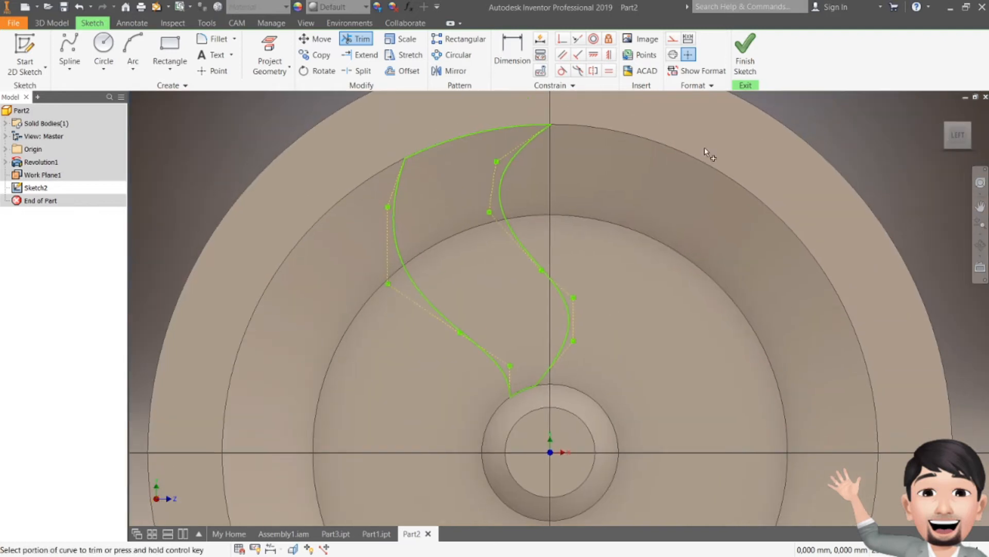
{"action": "left_click", "coordinate": [745, 52]}
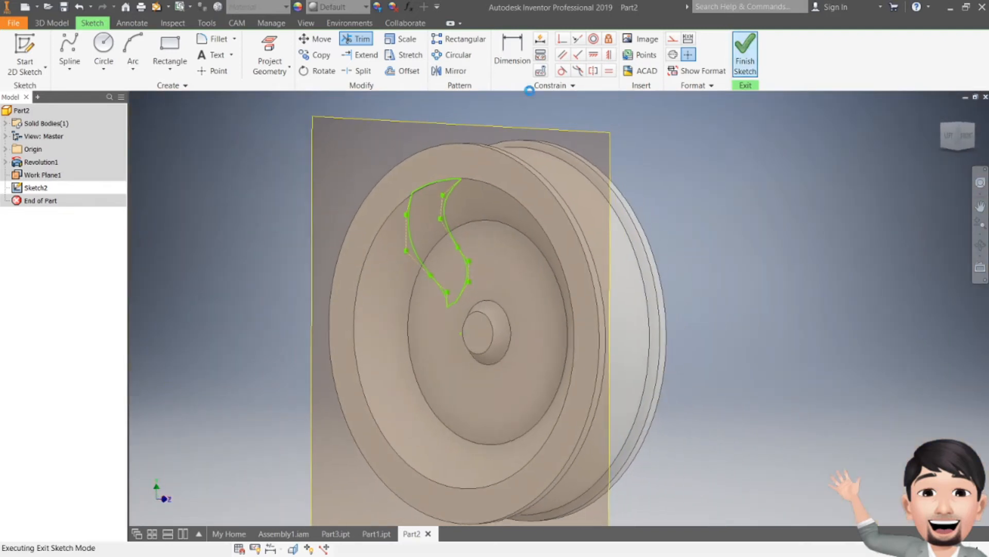
- Reopen the spline profile sketch and try to round its hub-side corner with a 2 mm sketch fillet
{"action": "scroll", "coordinate": [410, 206], "scroll_direction": "up", "scroll_amount": 5}
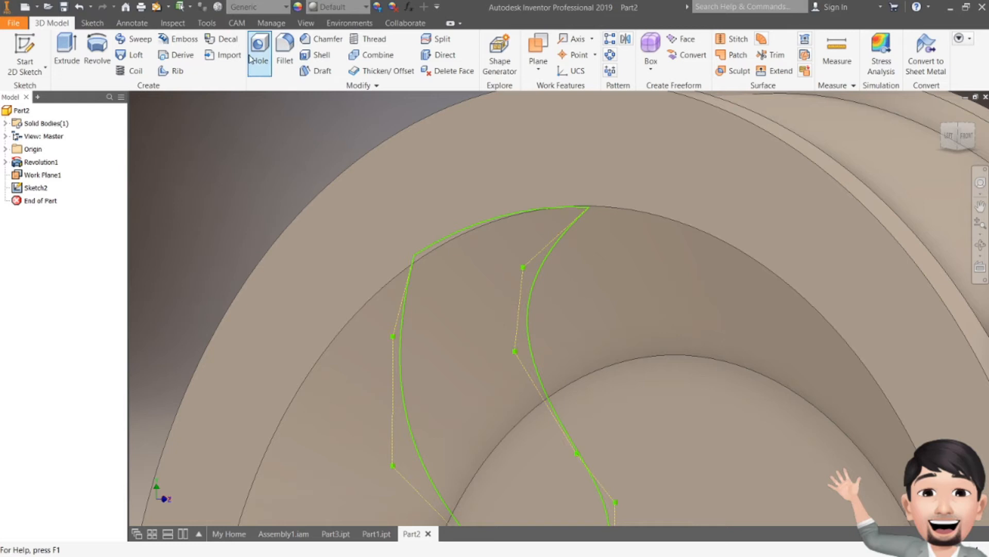
{"action": "double_click", "coordinate": [36, 188]}
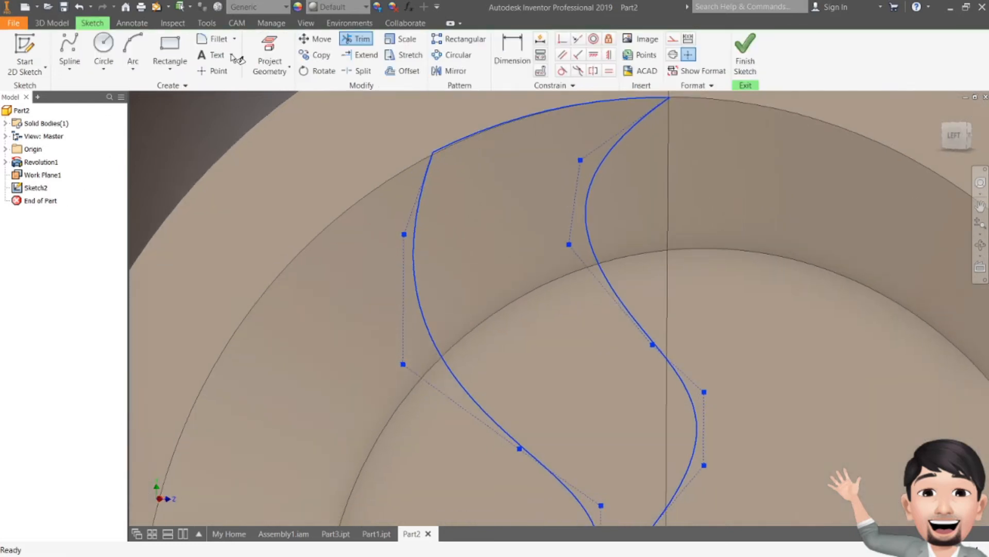
{"action": "left_click", "coordinate": [212, 39]}
{"action": "scroll", "coordinate": [663, 474], "scroll_direction": "up", "scroll_amount": 5}
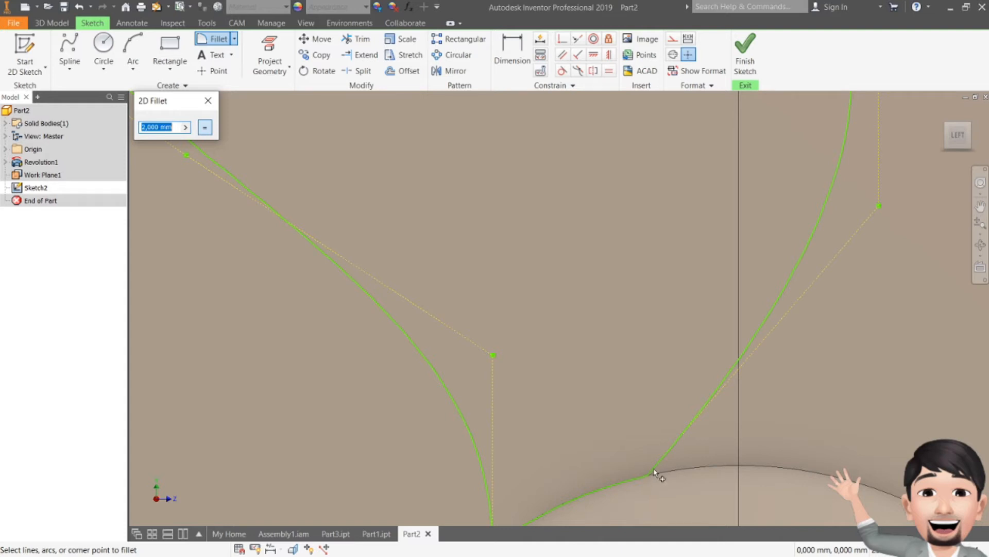
{"action": "scroll", "coordinate": [653, 471], "scroll_direction": "up", "scroll_amount": 3}
{"action": "scroll", "coordinate": [663, 444], "scroll_direction": "down", "scroll_amount": 2}
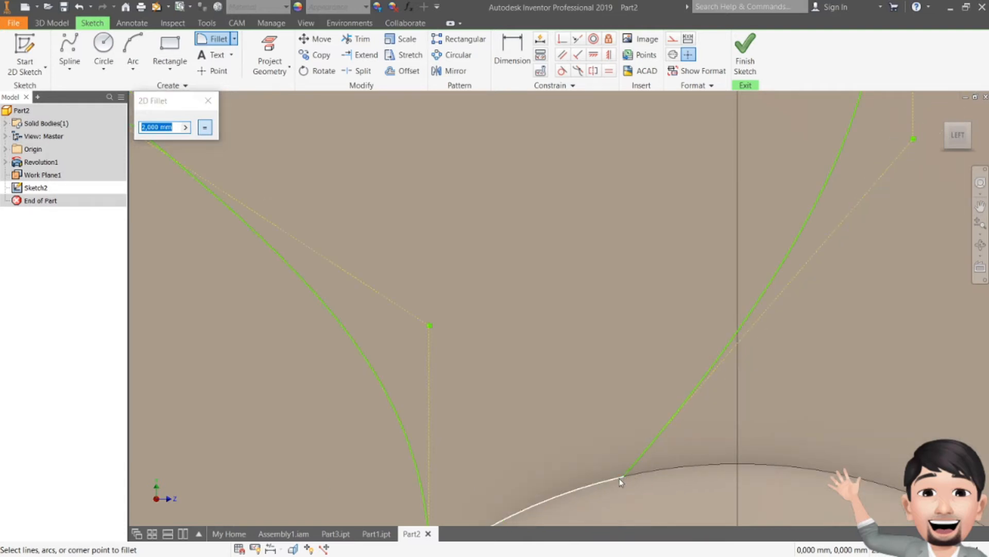
{"action": "scroll", "coordinate": [636, 466], "scroll_direction": "down", "scroll_amount": 2}
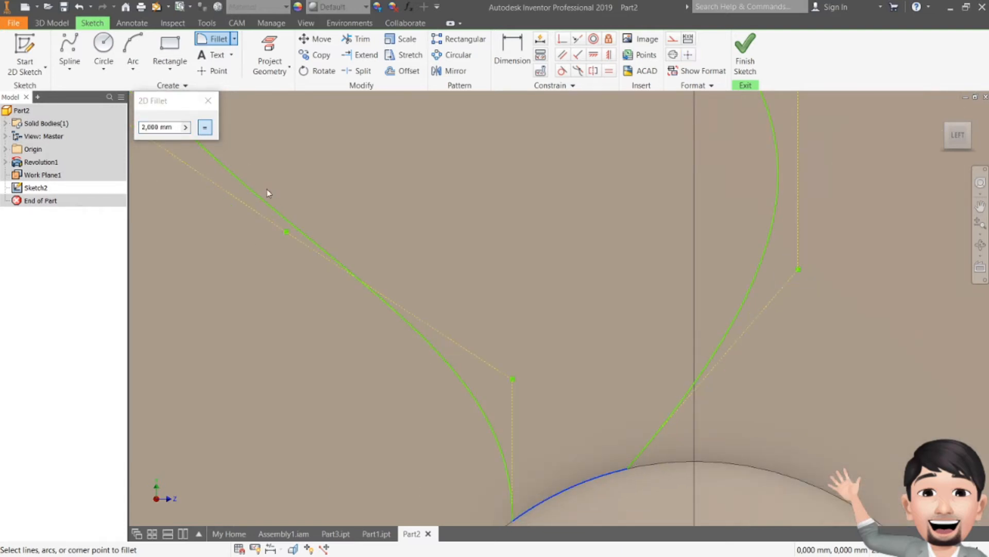
{"action": "scroll", "coordinate": [527, 467], "scroll_direction": "down", "scroll_amount": 3}
{"action": "key", "text": "Escape"}
{"action": "mouse_move", "coordinate": [523, 353]}
{"action": "middle_mouse_down"}
{"action": "mouse_move", "coordinate": [557, 481]}
{"action": "mouse_move", "coordinate": [523, 474]}
{"action": "mouse_move", "coordinate": [542, 479]}
{"action": "middle_mouse_up"}
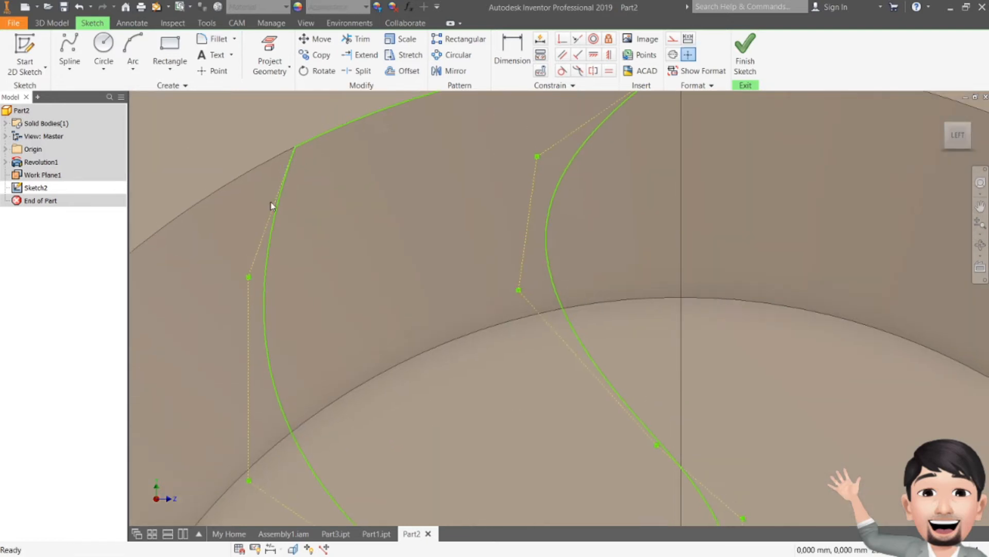
- Try a 2 mm sketch fillet between the rim arc and the left spline, and finish the sketch
{"action": "left_click", "coordinate": [215, 39]}
{"action": "left_click", "coordinate": [310, 144]}
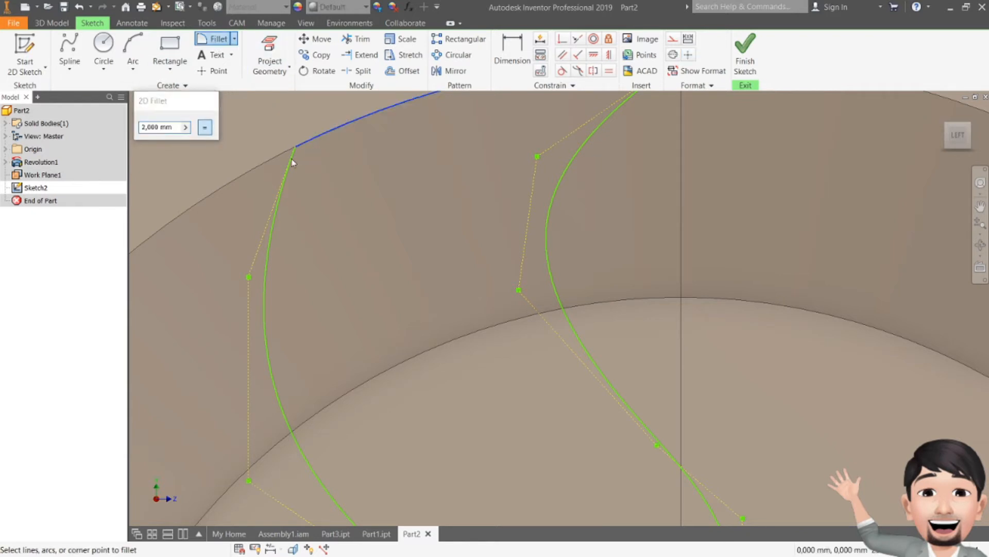
{"action": "key", "text": "Escape"}
{"action": "left_click", "coordinate": [745, 54]}
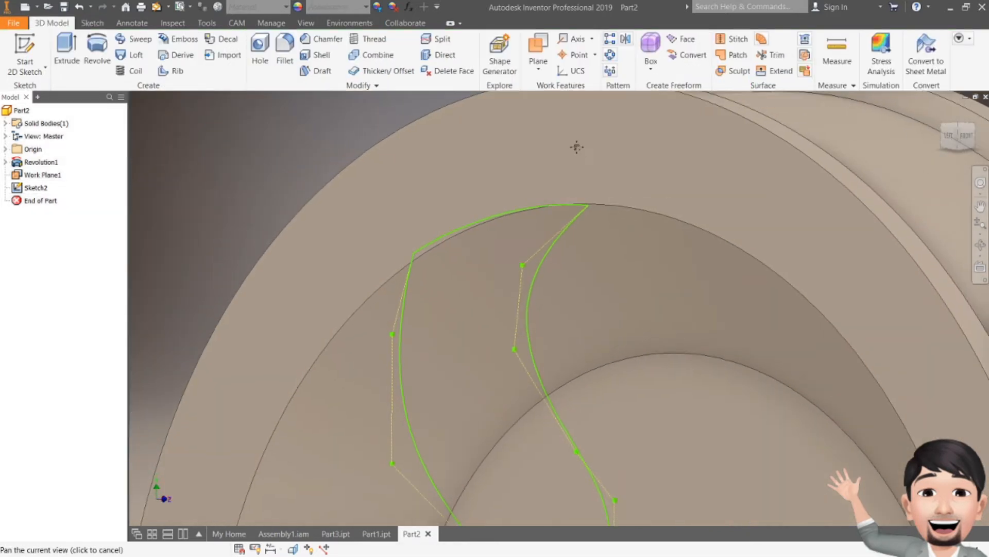
- Extrude the curved spline profile as a cut through the whole wheel
{"action": "left_click", "coordinate": [67, 52]}
{"action": "left_click", "coordinate": [232, 207]}
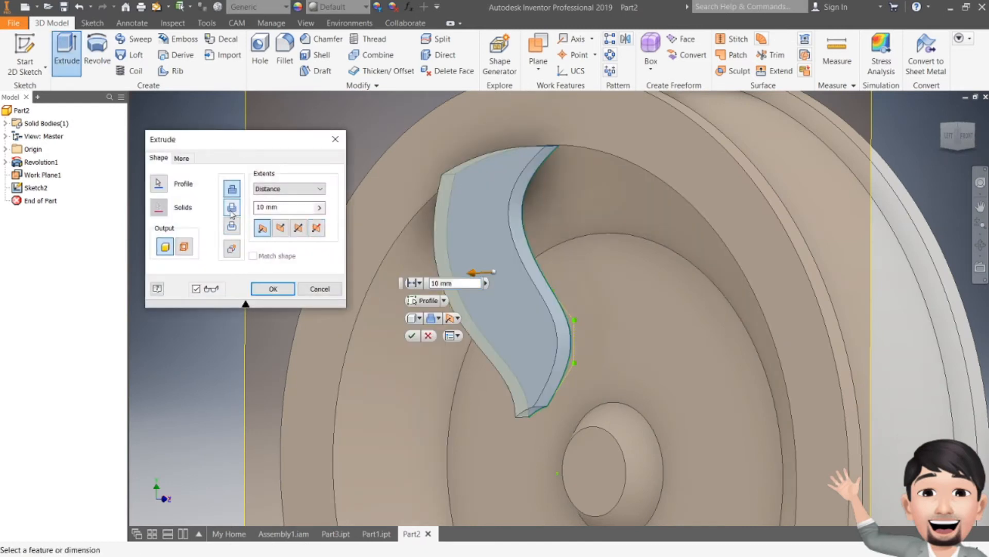
{"action": "left_click_drag", "start_coordinate": [541, 276], "coordinate": [639, 356]}
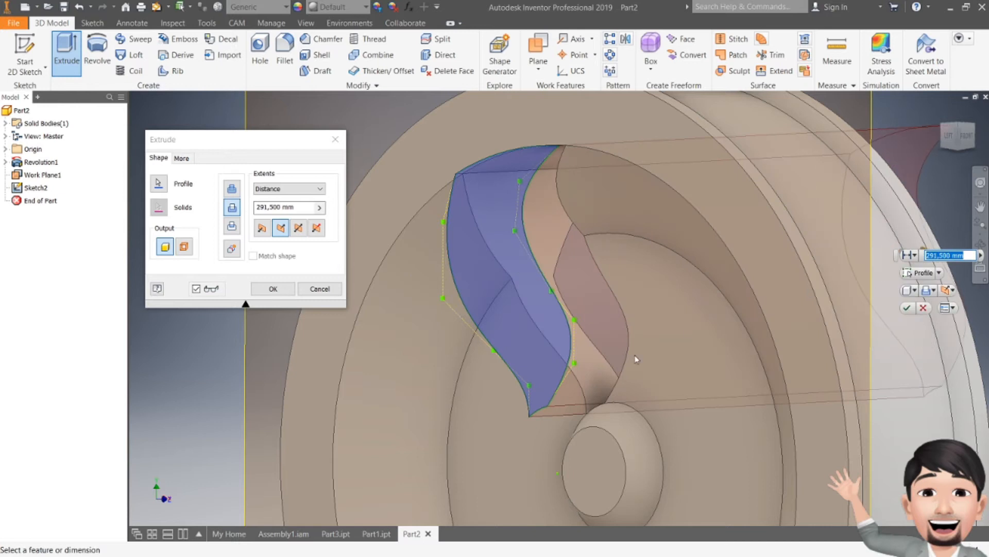
{"action": "left_click", "coordinate": [297, 191]}
{"action": "left_click", "coordinate": [260, 232]}
{"action": "left_click", "coordinate": [272, 289]}
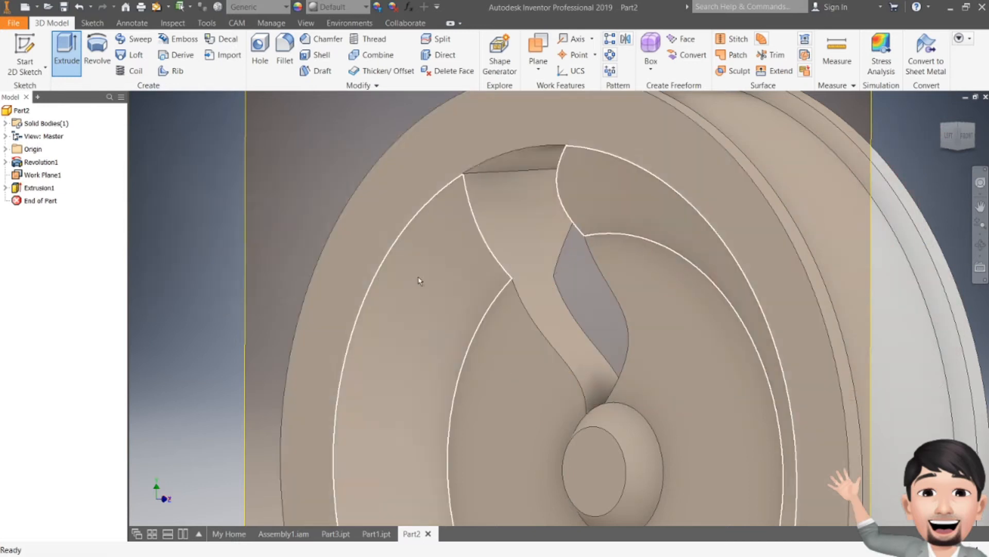
- Turn off the visibility of the offset work plane
{"action": "scroll", "coordinate": [418, 281], "scroll_direction": "up", "scroll_amount": 3}
{"action": "mouse_move", "coordinate": [947, 139]}
{"action": "left_mouse_down"}
{"action": "mouse_move", "coordinate": [982, 142]}
{"action": "mouse_move", "coordinate": [958, 128]}
{"action": "left_mouse_up"}
{"action": "mouse_move", "coordinate": [545, 389]}
{"action": "middle_mouse_down", "text": "shift"}
{"action": "mouse_move", "coordinate": [438, 383]}
{"action": "mouse_move", "coordinate": [454, 356]}
{"action": "mouse_move", "coordinate": [541, 438]}
{"action": "mouse_move", "coordinate": [536, 330]}
{"action": "mouse_move", "coordinate": [552, 232]}
{"action": "mouse_move", "coordinate": [634, 330]}
{"action": "mouse_move", "coordinate": [629, 402]}
{"action": "mouse_move", "coordinate": [536, 396]}
{"action": "mouse_move", "coordinate": [603, 474]}
{"action": "mouse_move", "coordinate": [680, 397]}
{"action": "mouse_move", "coordinate": [624, 387]}
{"action": "middle_mouse_up", "text": "shift"}
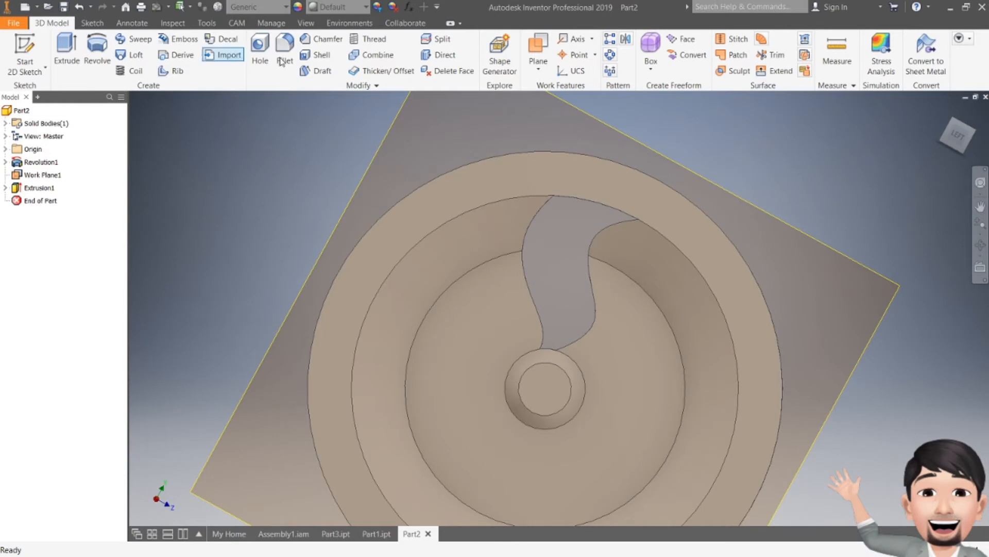
{"action": "right_click", "coordinate": [37, 177]}
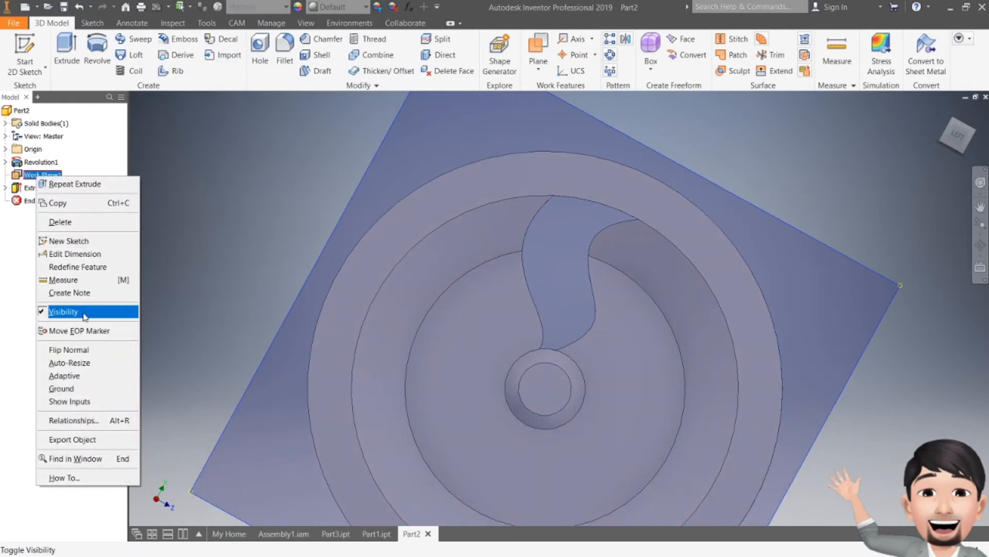
{"action": "left_click", "coordinate": [84, 313]}
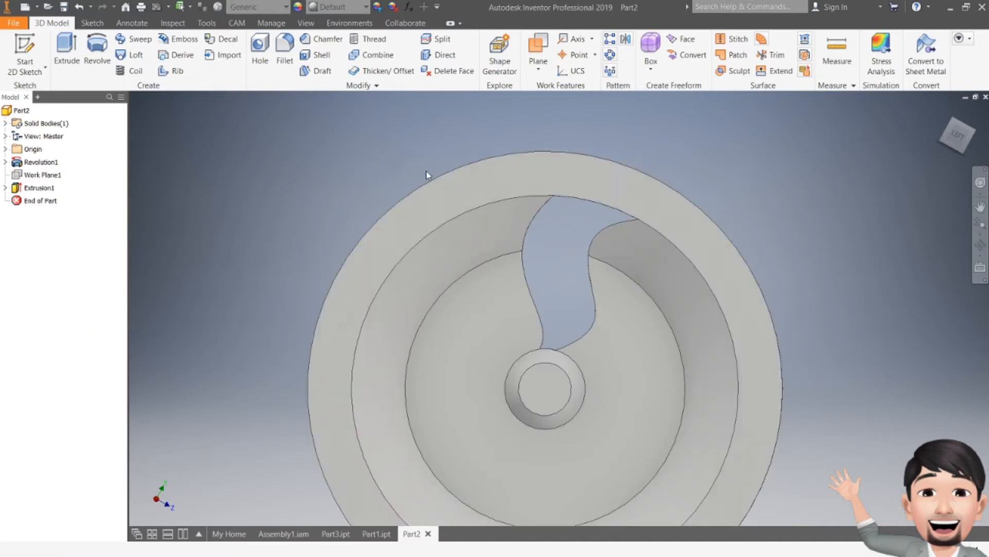
- Set up a fillet with a 10 mm radius on the two rim-side corner edges of the curved opening
{"action": "mouse_move", "coordinate": [953, 137]}
{"action": "left_mouse_down"}
{"action": "mouse_move", "coordinate": [938, 137]}
{"action": "mouse_move", "coordinate": [938, 120]}
{"action": "left_mouse_up"}
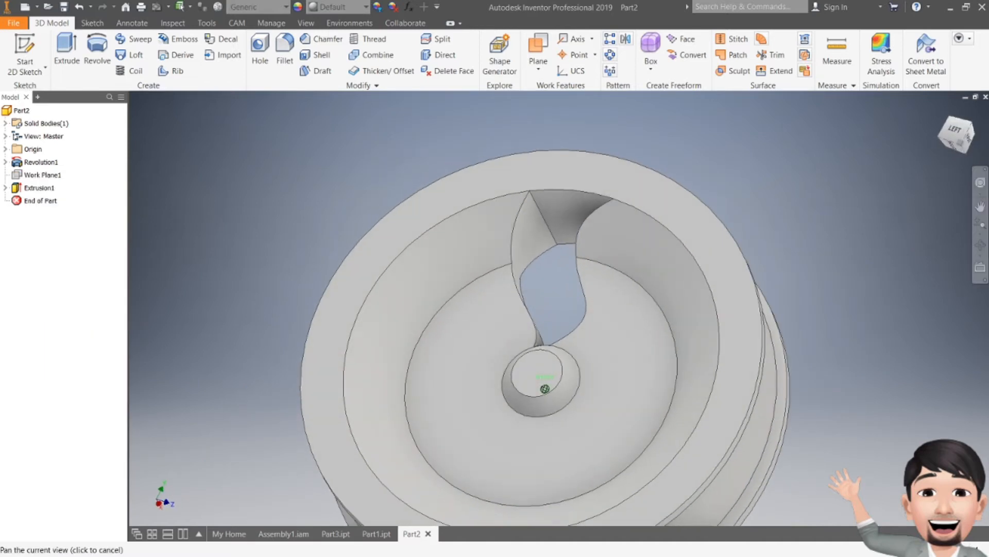
{"action": "left_click", "coordinate": [294, 53]}
{"action": "left_click", "coordinate": [541, 216]}
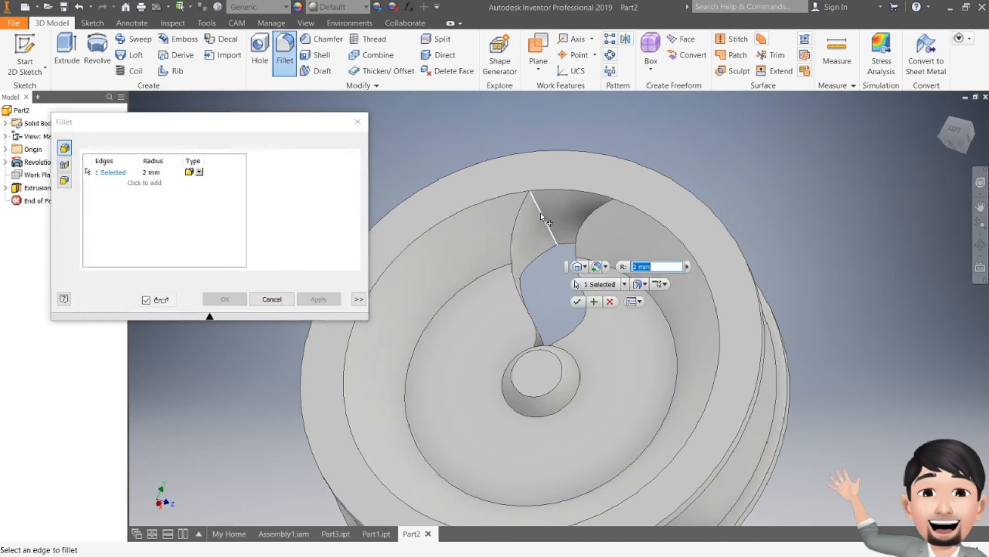
{"action": "left_click", "coordinate": [161, 173]}
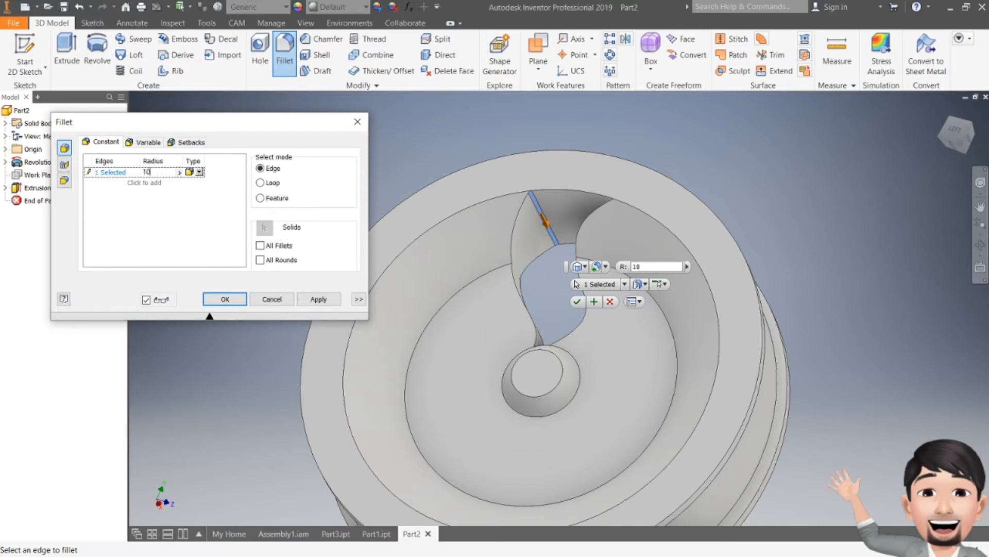
{"action": "left_click", "coordinate": [959, 134]}
{"action": "middle_click_drag", "start_coordinate": [582, 186], "coordinate": [662, 180], "text": "shift"}
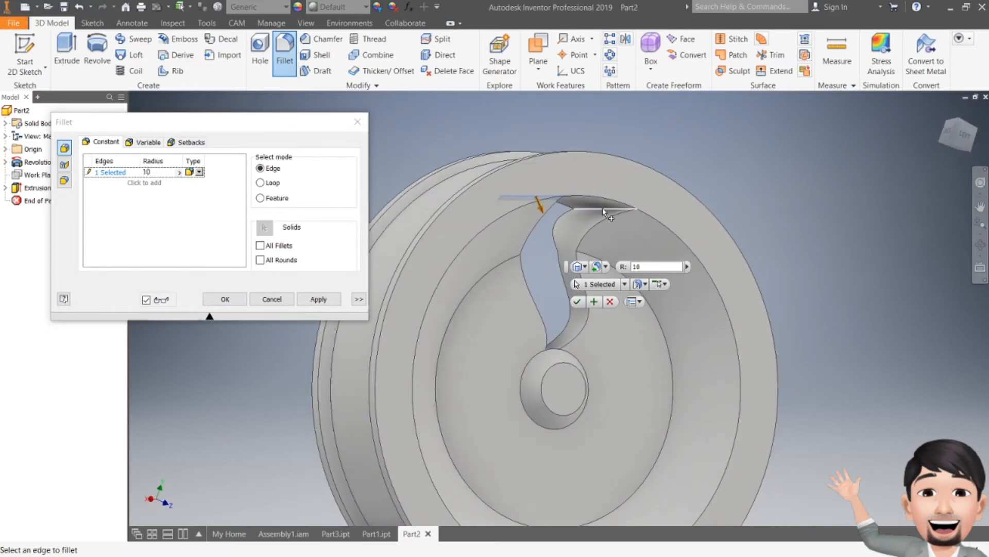
{"action": "left_click", "coordinate": [604, 211]}
- Add the opening's two hub-side corner edges to the 10 mm fillet and create it
{"action": "mouse_move", "coordinate": [947, 136]}
{"action": "left_mouse_down"}
{"action": "mouse_move", "coordinate": [904, 143]}
{"action": "mouse_move", "coordinate": [860, 168]}
{"action": "left_mouse_up"}
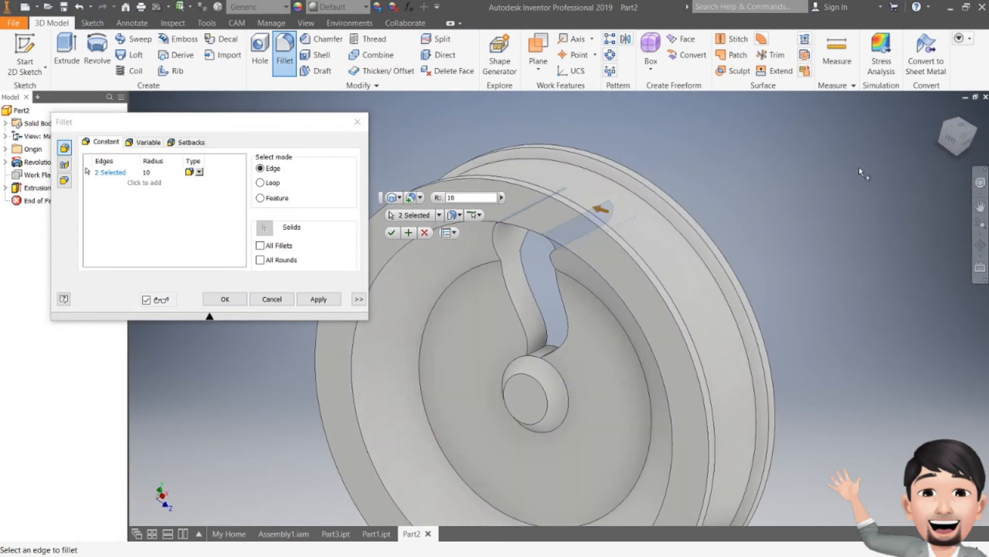
{"action": "left_click", "coordinate": [536, 356]}
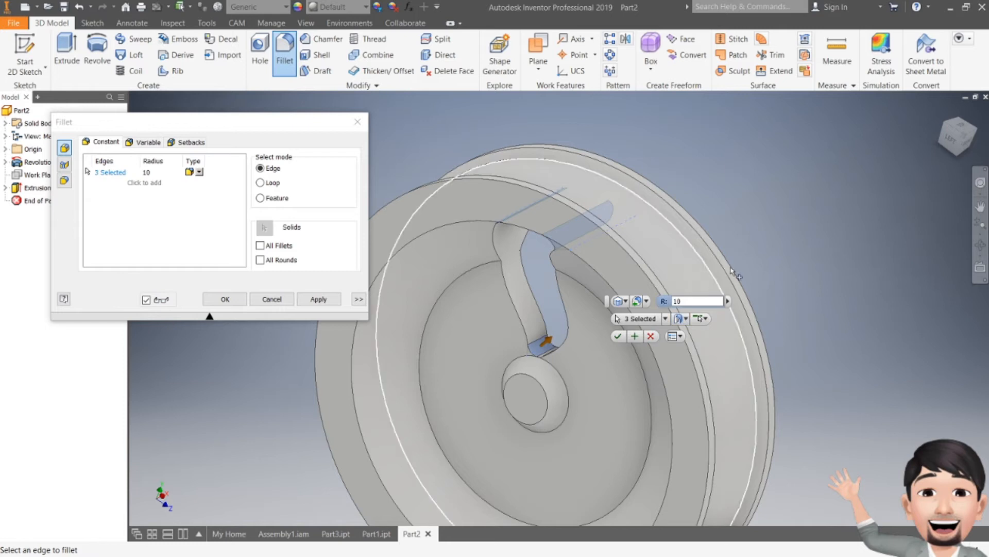
{"action": "left_click_drag", "start_coordinate": [957, 148], "coordinate": [822, 222]}
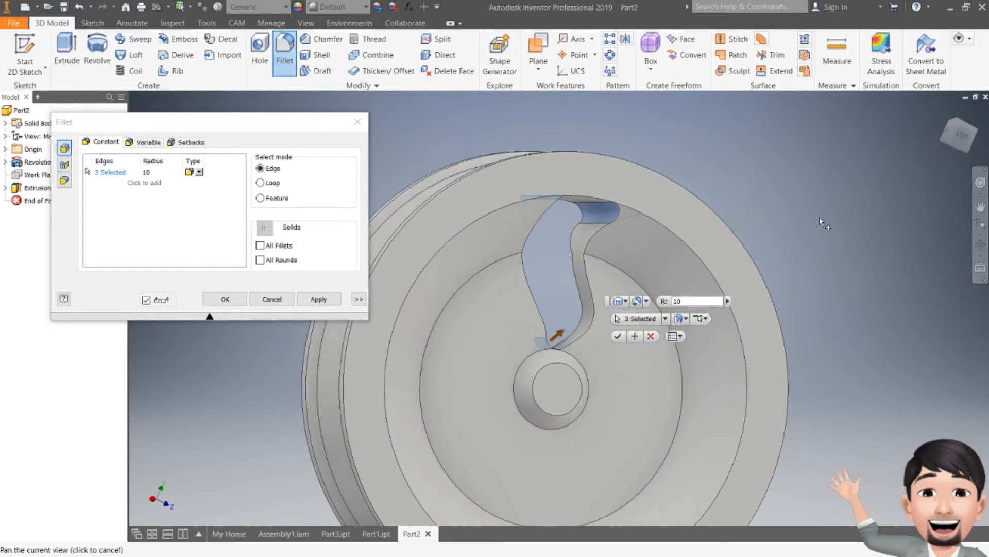
{"action": "mouse_move", "coordinate": [554, 361]}
{"action": "middle_mouse_down", "text": "shift"}
{"action": "mouse_move", "coordinate": [546, 389]}
{"action": "mouse_move", "coordinate": [539, 358]}
{"action": "middle_mouse_up", "text": "shift"}
{"action": "left_click", "coordinate": [550, 349]}
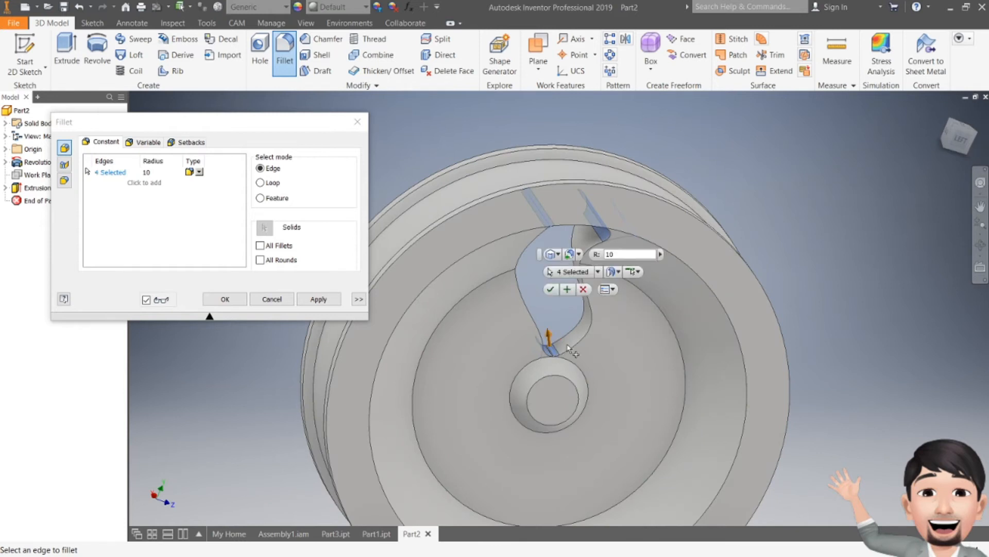
{"action": "left_click", "coordinate": [551, 289]}
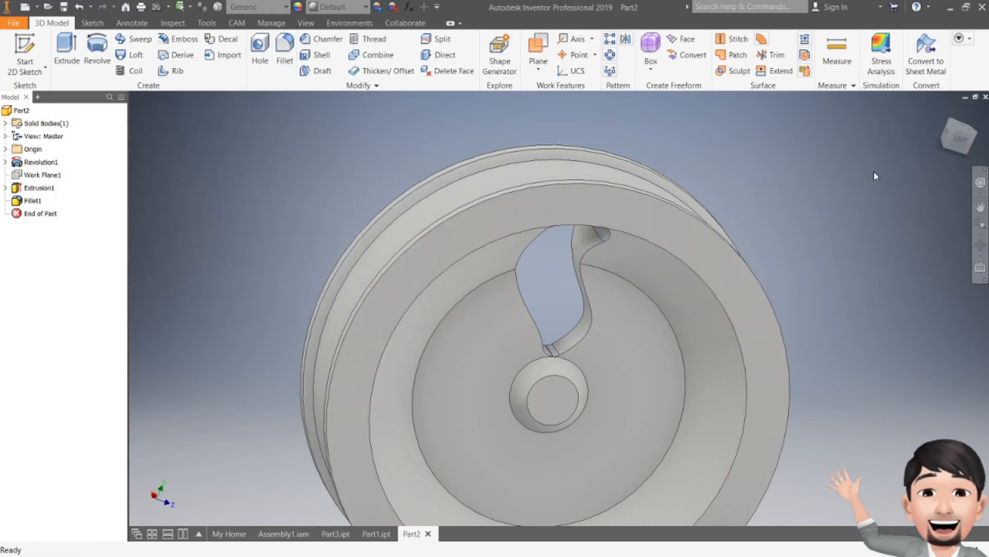
- Create a circular pattern of the curved cut and its fillet about the wheel axis, with 6 instances over 360 degrees
{"action": "middle_click_drag", "start_coordinate": [549, 355], "coordinate": [545, 389], "text": "shift"}
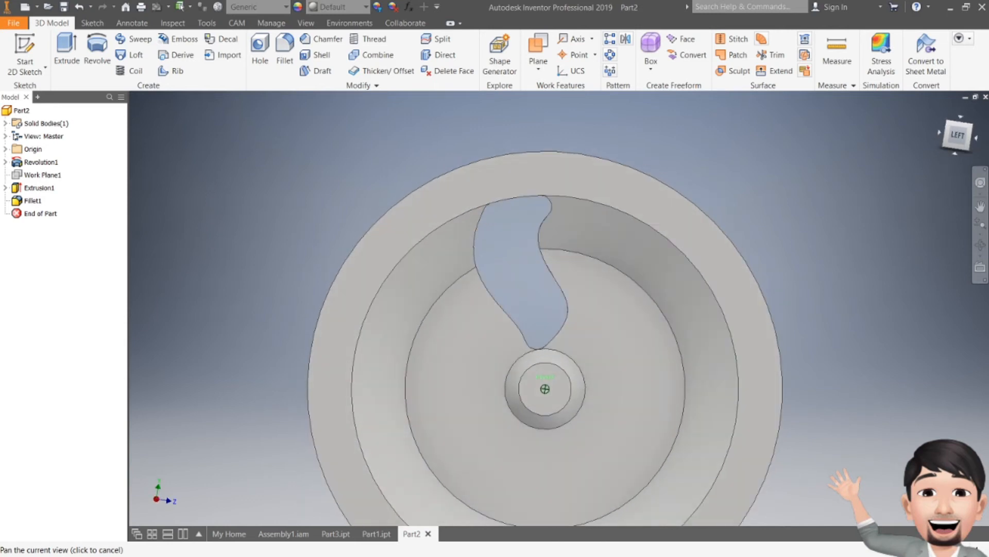
{"action": "scroll", "coordinate": [547, 354], "scroll_direction": "up", "scroll_amount": 5}
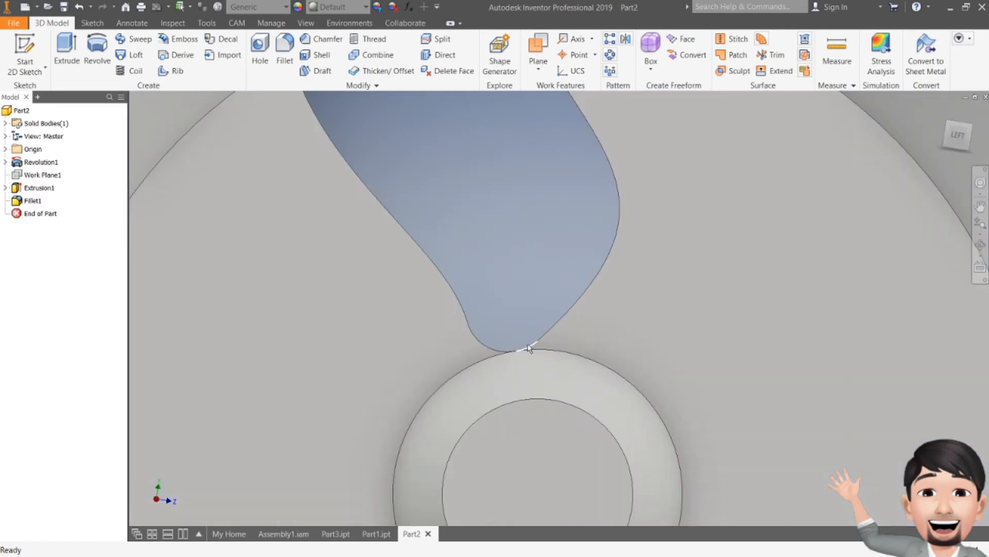
{"action": "scroll", "coordinate": [528, 348], "scroll_direction": "down", "scroll_amount": 5}
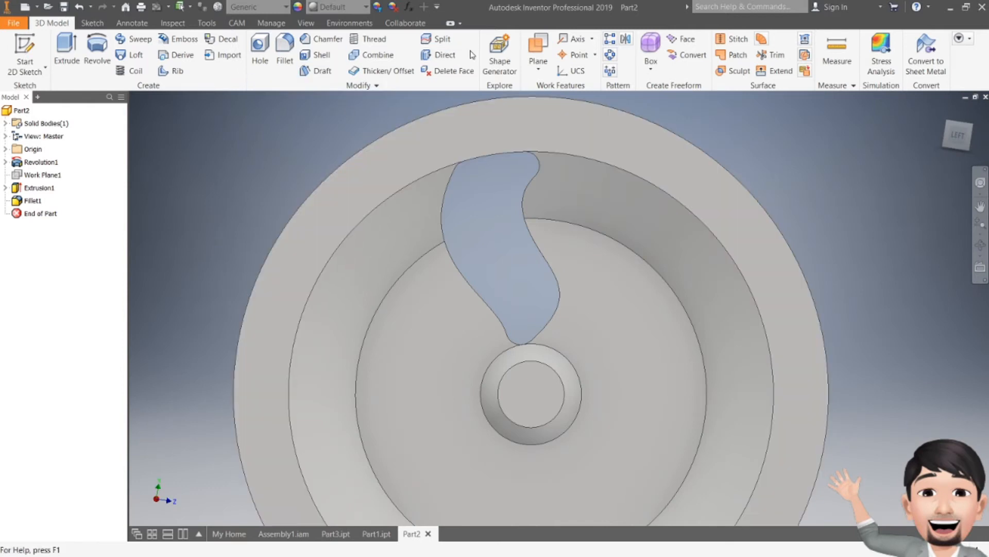
{"action": "left_click", "coordinate": [612, 58]}
{"action": "left_click_drag", "start_coordinate": [958, 135], "coordinate": [946, 138]}
{"action": "left_click", "coordinate": [444, 187]}
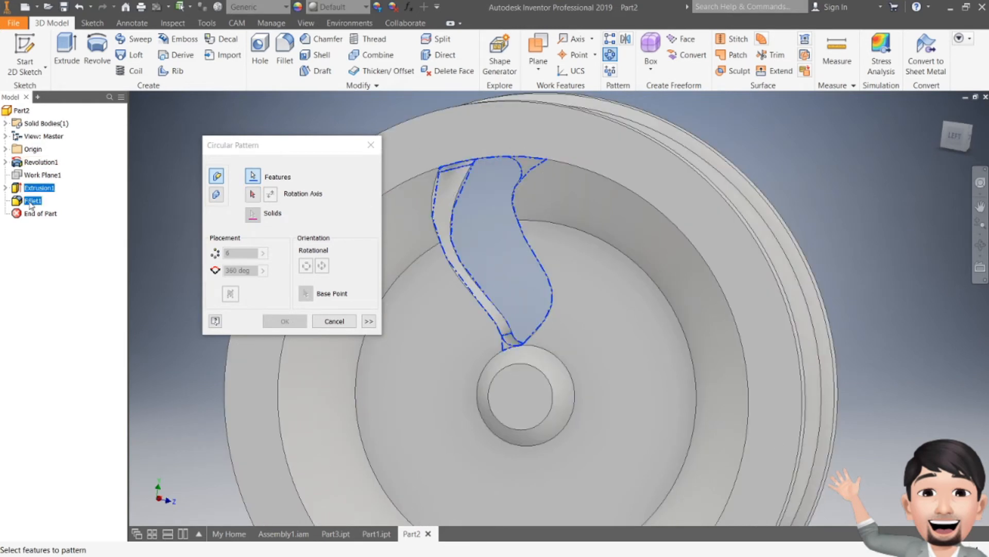
{"action": "left_click", "coordinate": [252, 194]}
{"action": "left_click", "coordinate": [547, 173]}
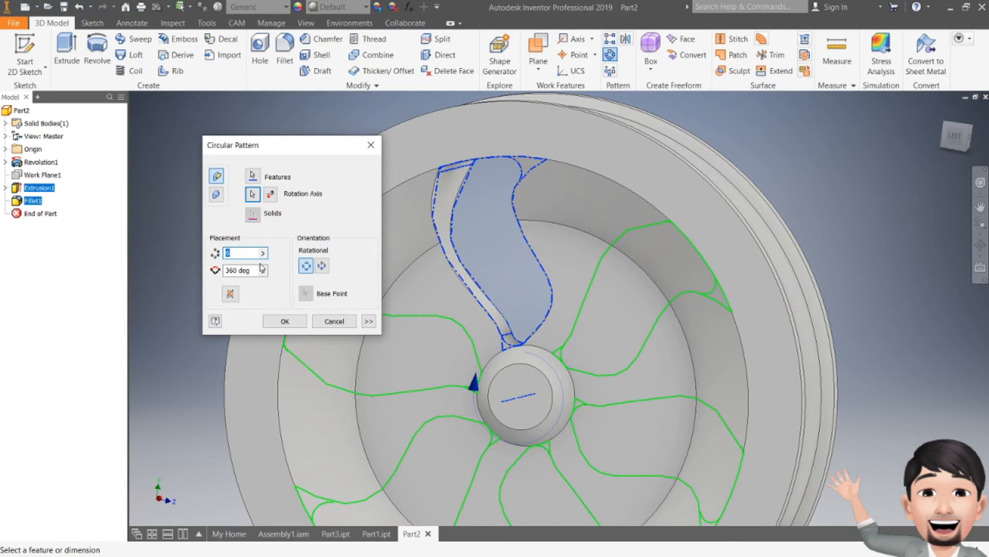
{"action": "left_click", "coordinate": [276, 322]}
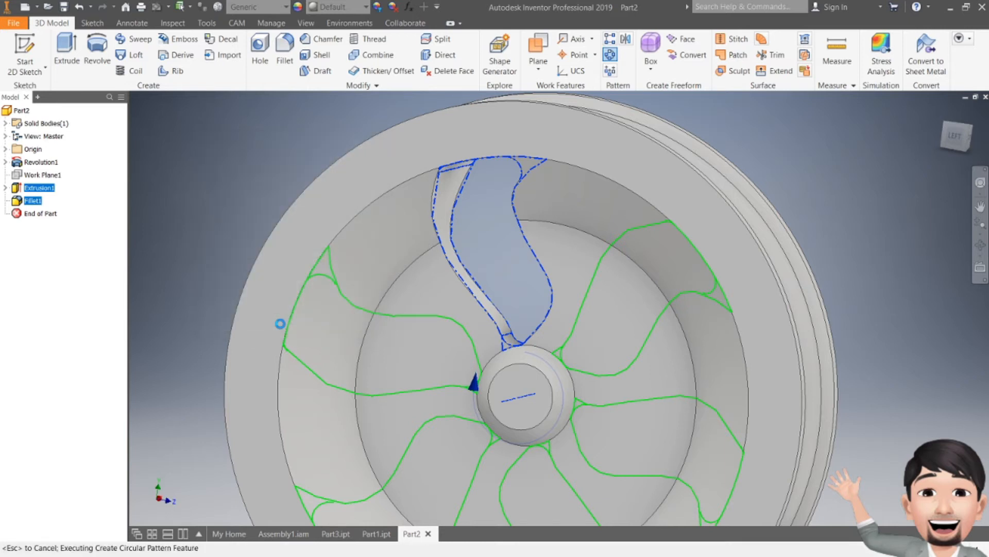
- Sketch a 25 mm diameter circle centred on the hub's flat end face and finish the sketch
{"action": "scroll", "coordinate": [641, 265], "scroll_direction": "down", "scroll_amount": 3}
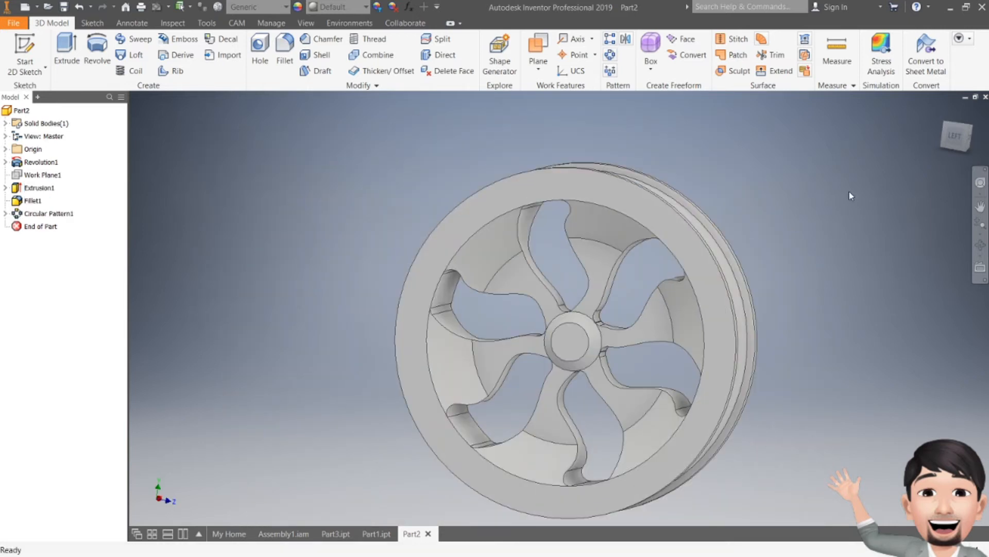
{"action": "mouse_move", "coordinate": [957, 138]}
{"action": "left_mouse_down"}
{"action": "mouse_move", "coordinate": [871, 138]}
{"action": "mouse_move", "coordinate": [879, 167]}
{"action": "mouse_move", "coordinate": [868, 143]}
{"action": "mouse_move", "coordinate": [940, 145]}
{"action": "mouse_move", "coordinate": [944, 155]}
{"action": "mouse_move", "coordinate": [889, 160]}
{"action": "left_mouse_up"}
{"action": "left_click_drag", "start_coordinate": [956, 141], "coordinate": [984, 149]}
{"action": "mouse_move", "coordinate": [576, 340]}
{"action": "middle_mouse_down", "text": "shift"}
{"action": "mouse_move", "coordinate": [591, 314]}
{"action": "mouse_move", "coordinate": [629, 301]}
{"action": "mouse_move", "coordinate": [581, 339]}
{"action": "mouse_move", "coordinate": [474, 350]}
{"action": "mouse_move", "coordinate": [478, 335]}
{"action": "mouse_move", "coordinate": [468, 338]}
{"action": "mouse_move", "coordinate": [582, 329]}
{"action": "mouse_move", "coordinate": [510, 341]}
{"action": "mouse_move", "coordinate": [714, 246]}
{"action": "mouse_move", "coordinate": [541, 242]}
{"action": "mouse_move", "coordinate": [484, 217]}
{"action": "middle_mouse_up", "text": "shift"}
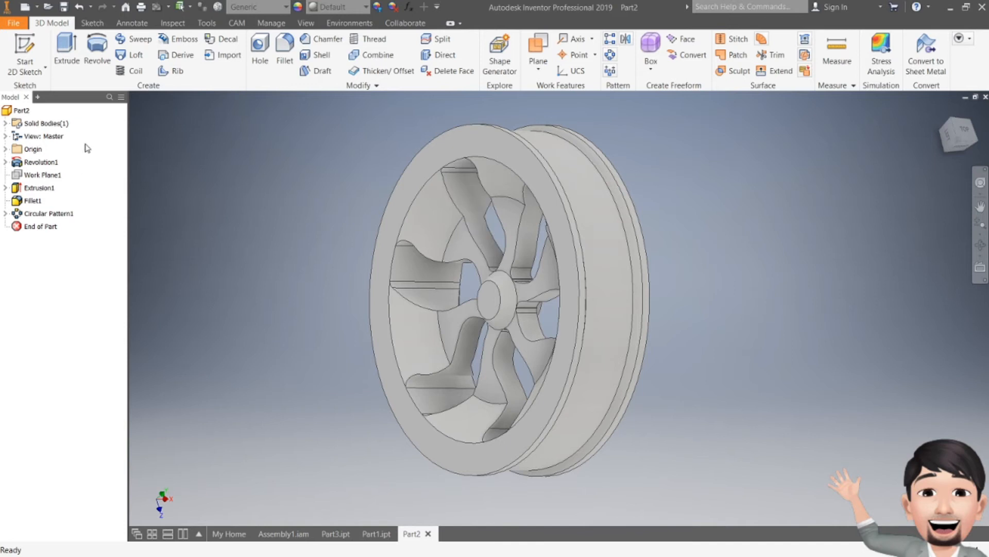
{"action": "left_click", "coordinate": [24, 51]}
{"action": "left_click", "coordinate": [495, 308]}
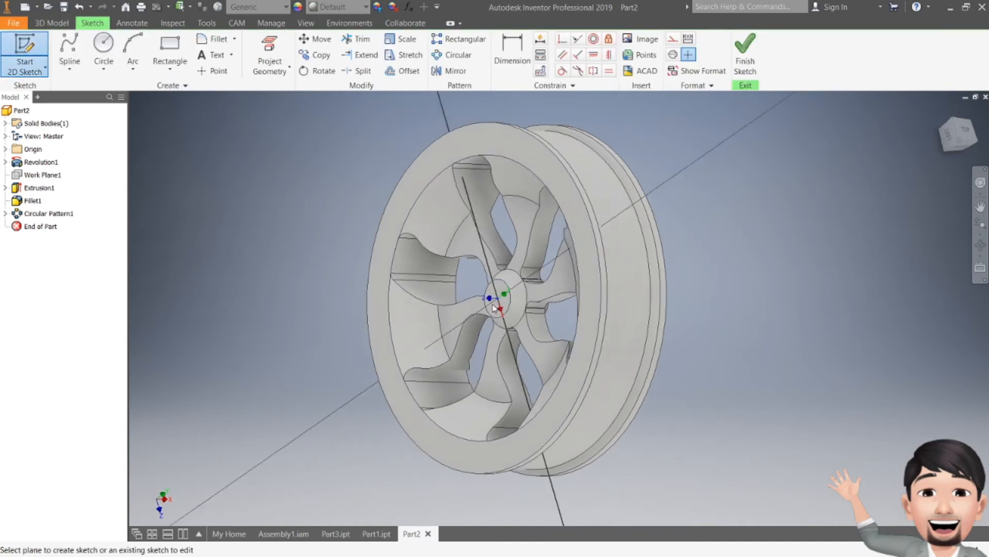
{"action": "key", "text": "c"}
{"action": "scroll", "coordinate": [617, 325], "scroll_direction": "up", "scroll_amount": 3}
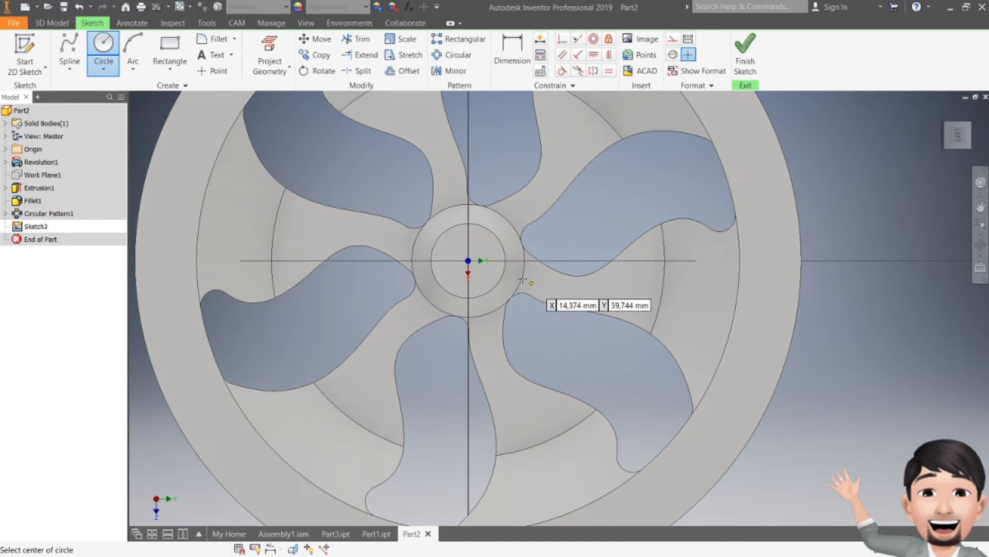
{"action": "left_click", "coordinate": [559, 308]}
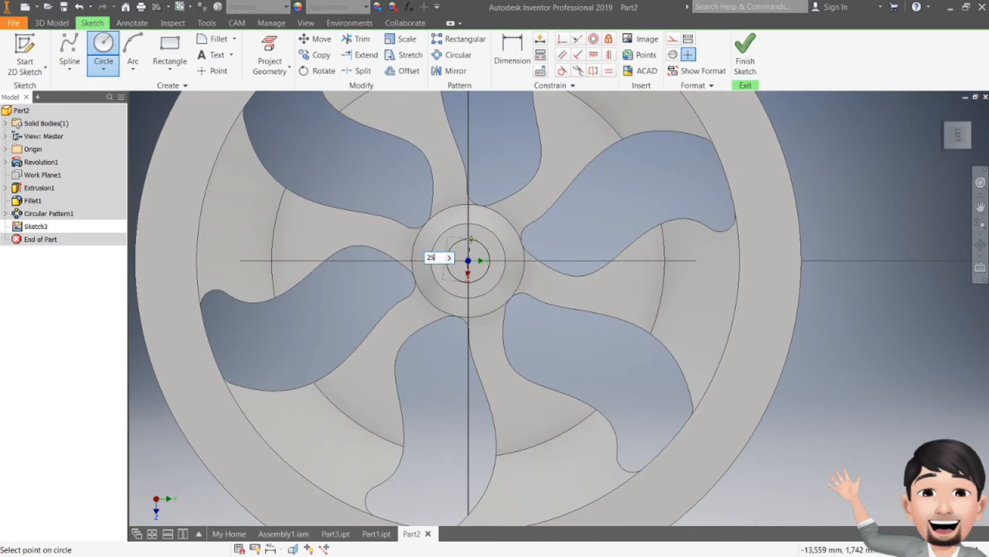
{"action": "key", "text": "Return"}
{"action": "left_click", "coordinate": [745, 55]}
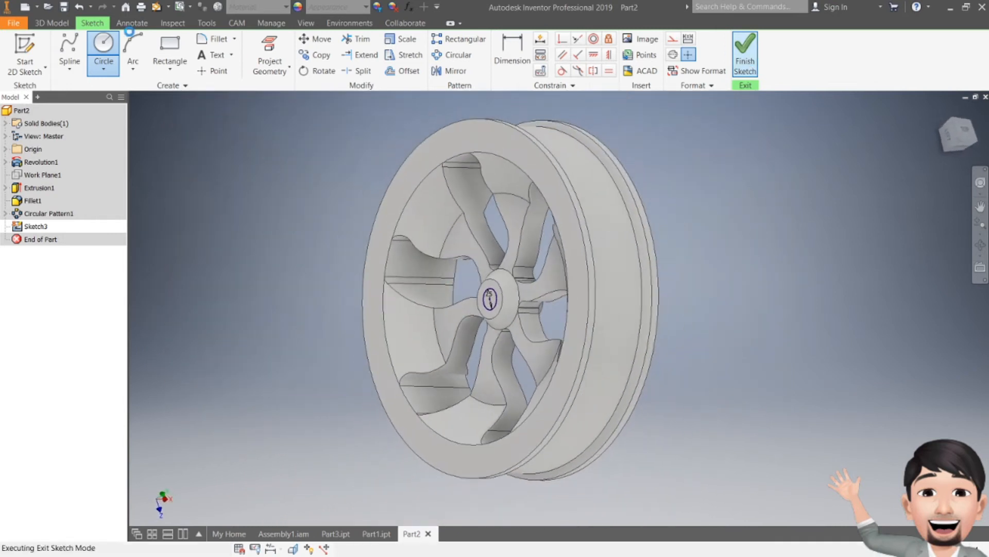
- Extrude the 25 mm hub circle as a cut through the whole wheel to make the hub hole
{"action": "key", "text": "e"}
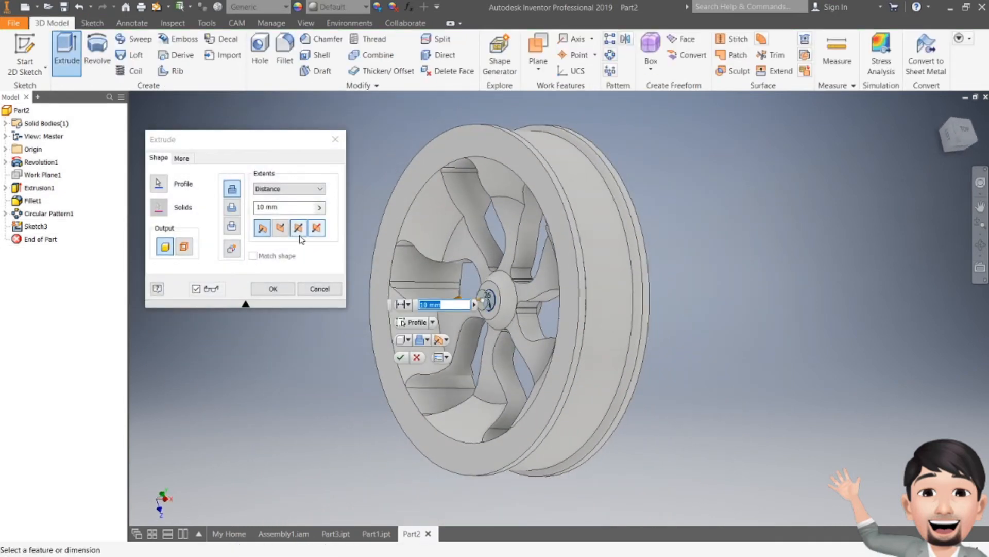
{"action": "left_click", "coordinate": [231, 207]}
{"action": "left_click", "coordinate": [288, 188]}
{"action": "left_click", "coordinate": [263, 233]}
{"action": "left_click", "coordinate": [274, 288]}
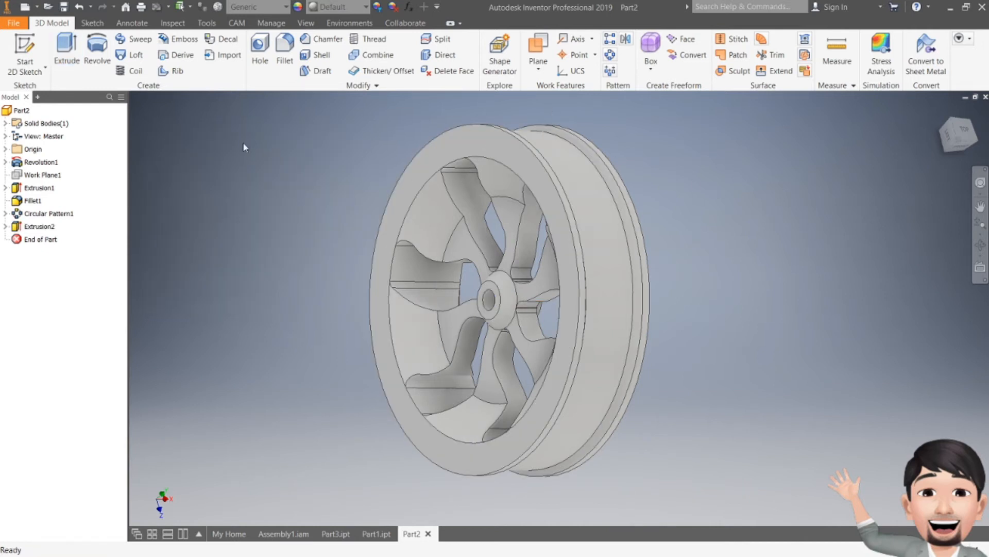
{"action": "left_click", "coordinate": [539, 68]}
{"action": "left_click", "coordinate": [553, 92]}
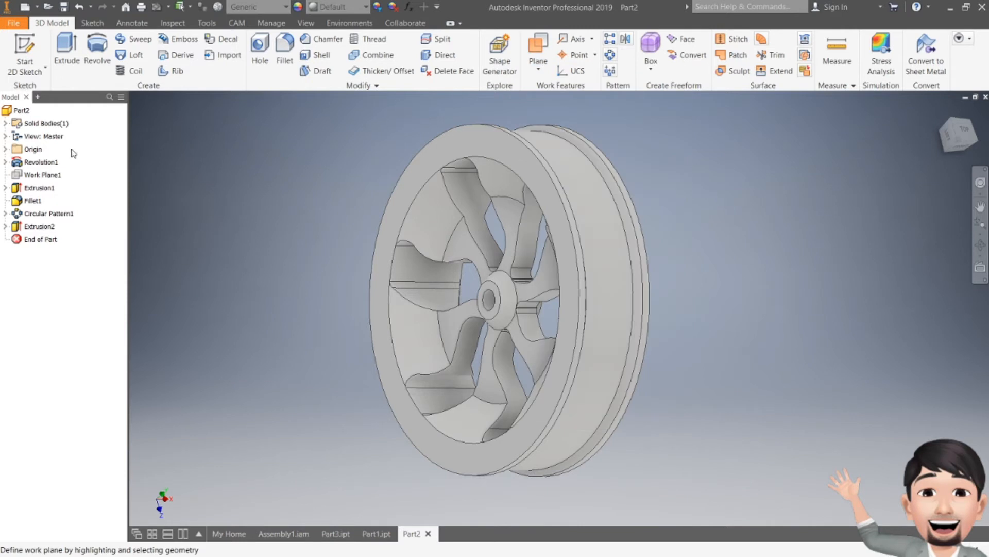
{"action": "left_click", "coordinate": [6, 149]}
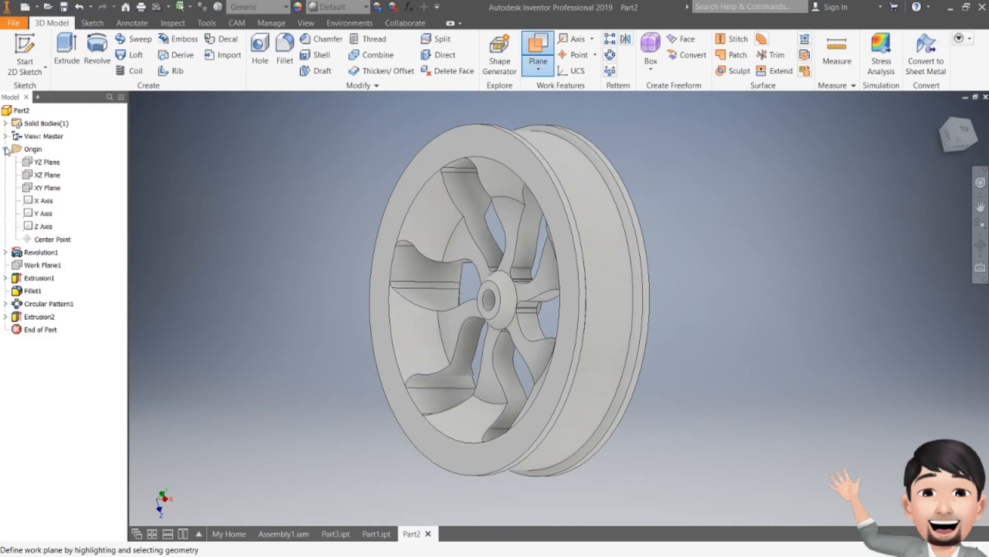
{"action": "left_click", "coordinate": [42, 188]}
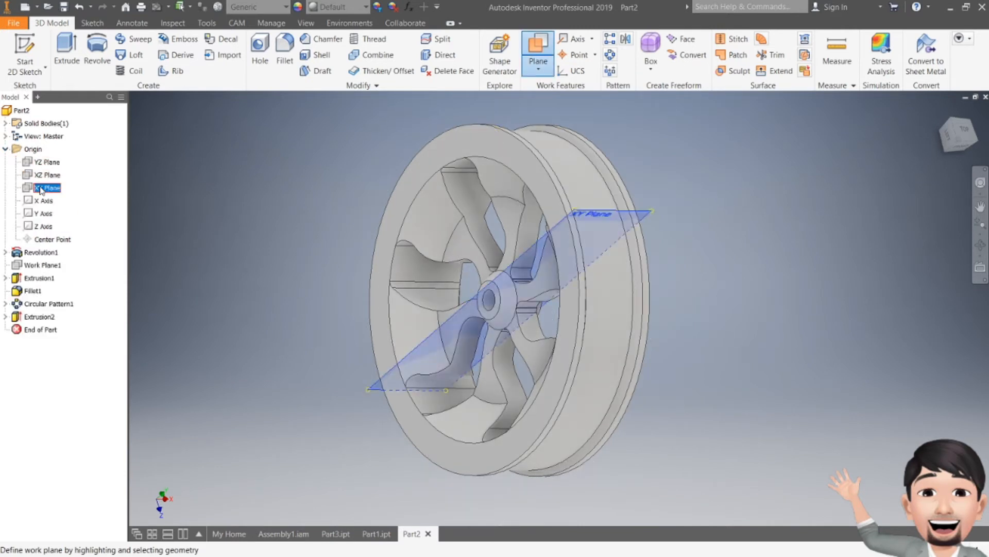
{"action": "right_click", "coordinate": [638, 172]}
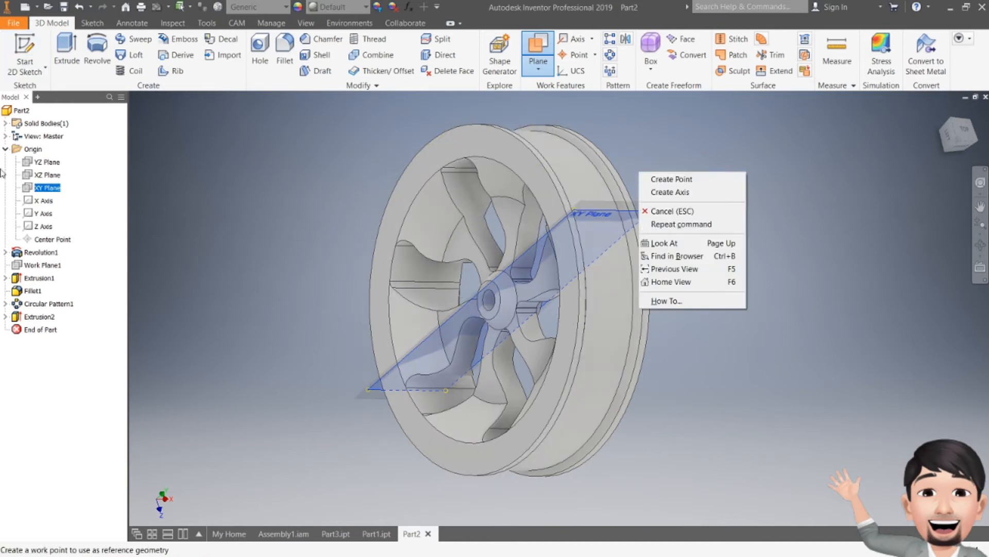
{"action": "left_click", "coordinate": [56, 188]}
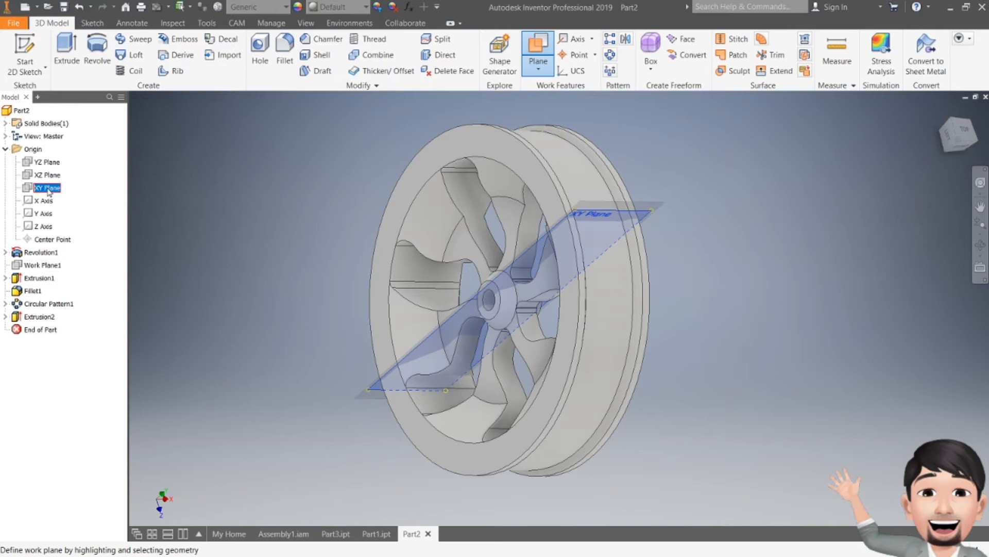
- Create a work plane offset 0 mm from the XY plane of the origin
{"action": "left_click", "coordinate": [538, 68]}
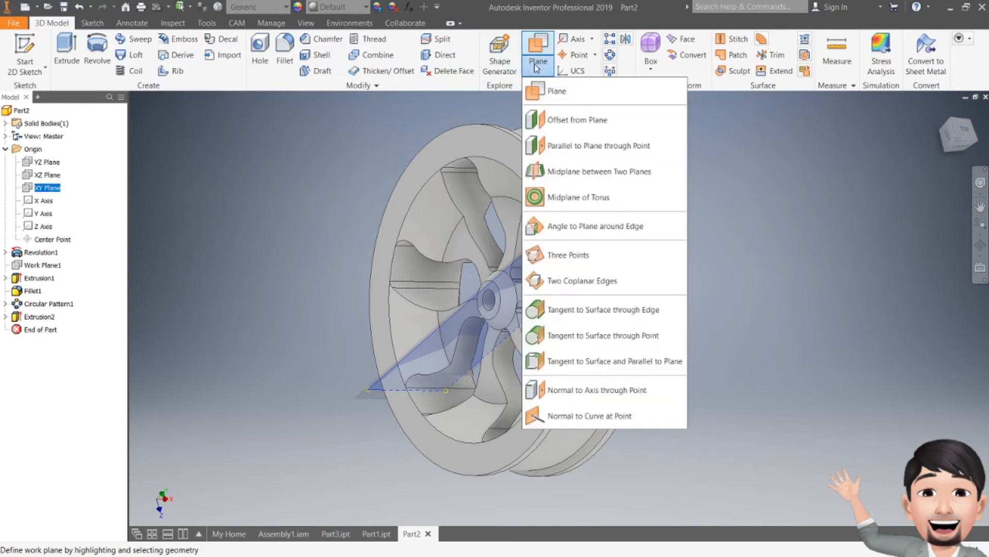
{"action": "left_click", "coordinate": [558, 122]}
{"action": "left_click", "coordinate": [55, 188]}
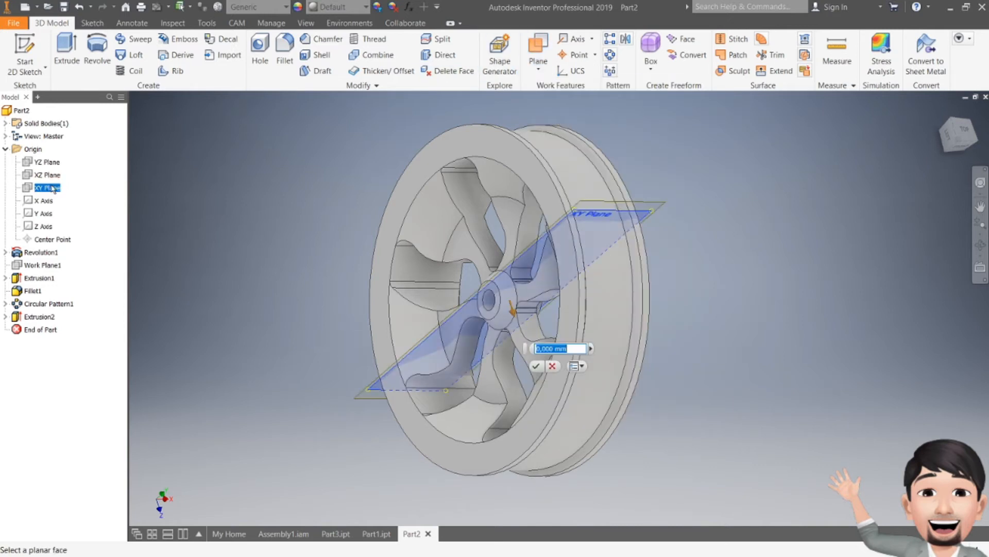
{"action": "left_click", "coordinate": [535, 366]}
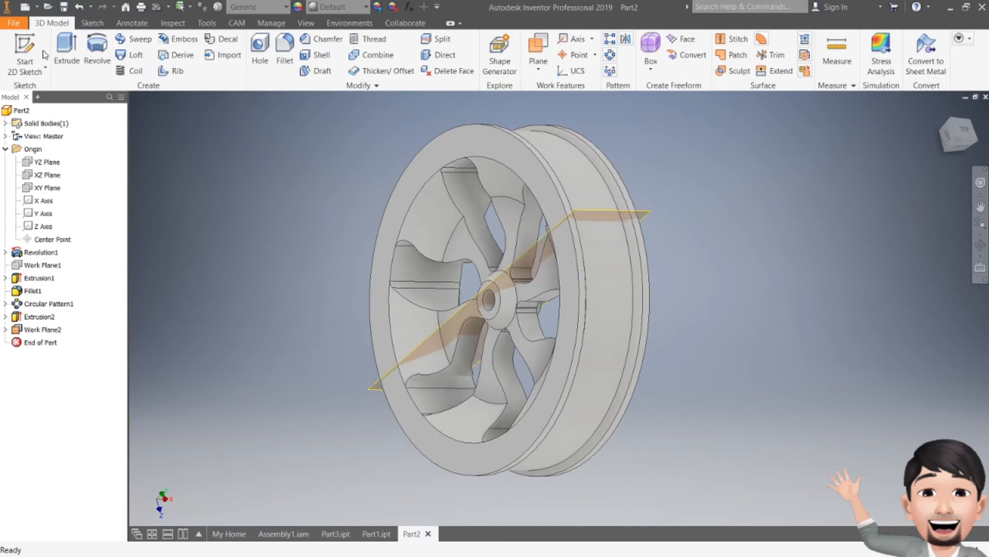
- Start a sketch on the new work plane and slice the wheel's graphics to expose the rim section
{"action": "key", "text": "s"}
{"action": "left_click", "coordinate": [628, 215]}
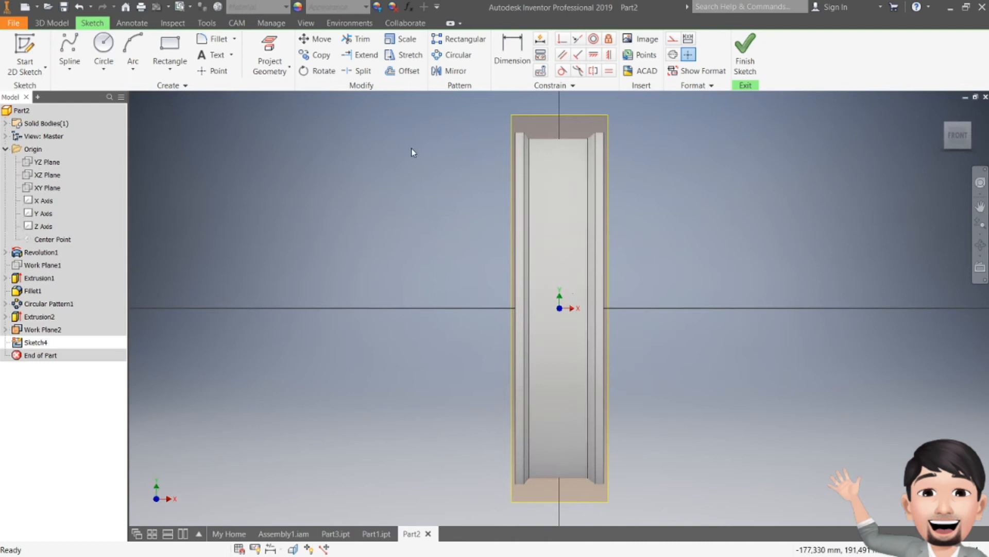
{"action": "middle_click_drag", "start_coordinate": [606, 208], "coordinate": [540, 205]}
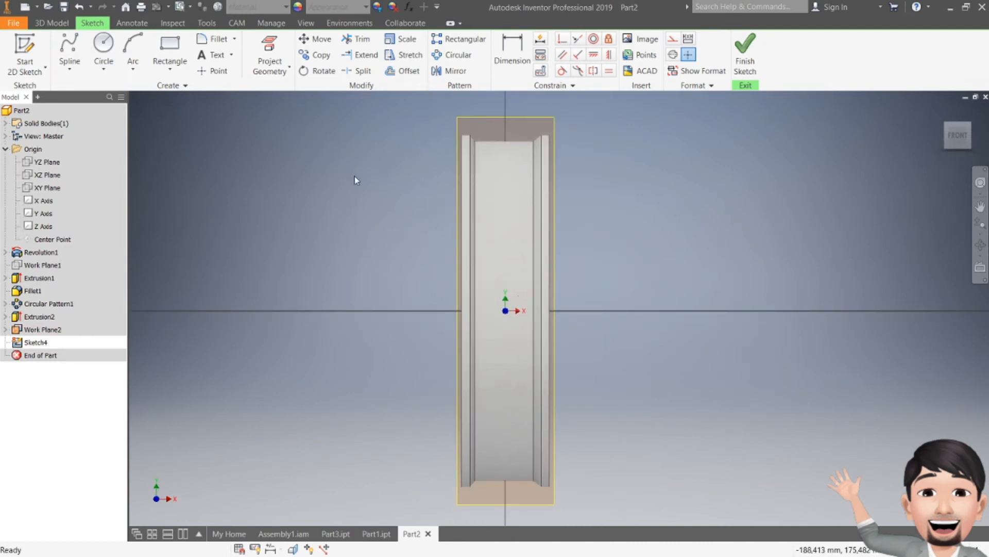
{"action": "left_click", "coordinate": [306, 23]}
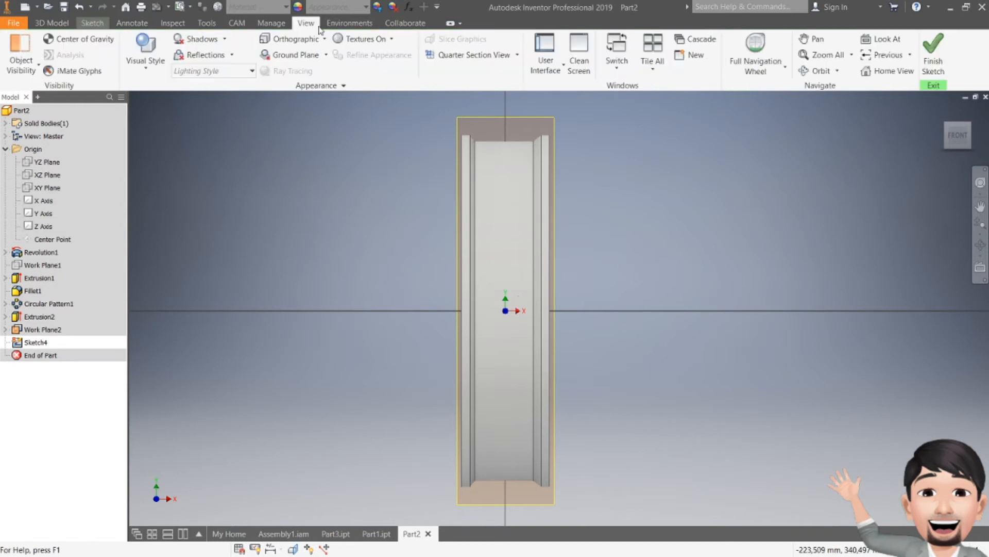
{"action": "left_click", "coordinate": [459, 39]}
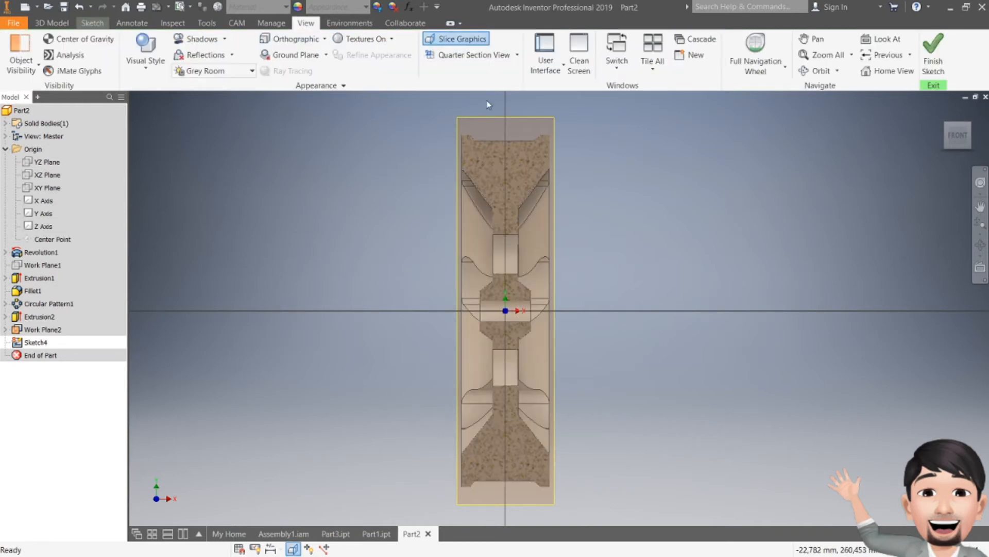
{"action": "scroll", "coordinate": [508, 128], "scroll_direction": "up", "scroll_amount": 3}
{"action": "middle_click_drag", "start_coordinate": [508, 128], "coordinate": [380, 180]}
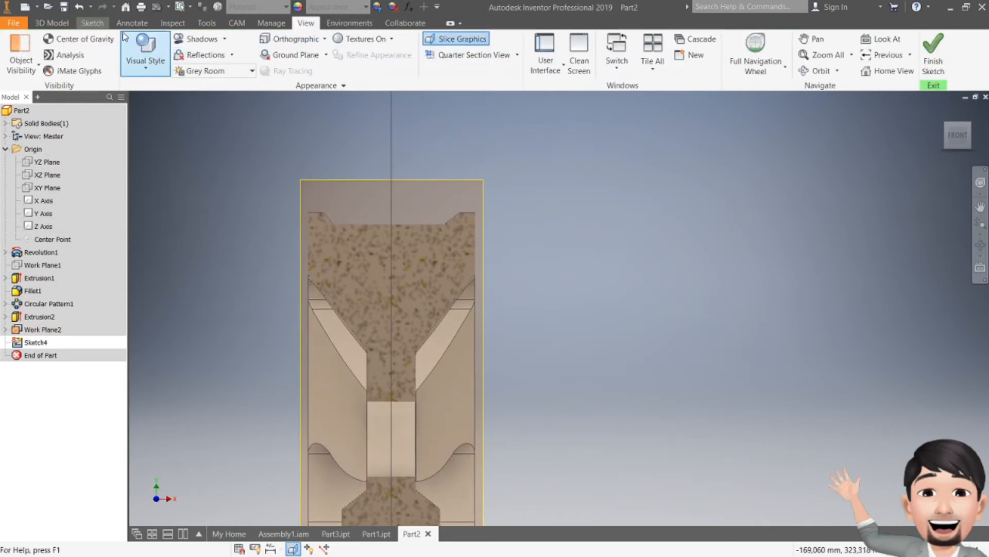
- Project the rim's outer section edges into the sketch and draw a short outward-leaning line up from the rim's left outer corner
{"action": "left_click", "coordinate": [92, 23]}
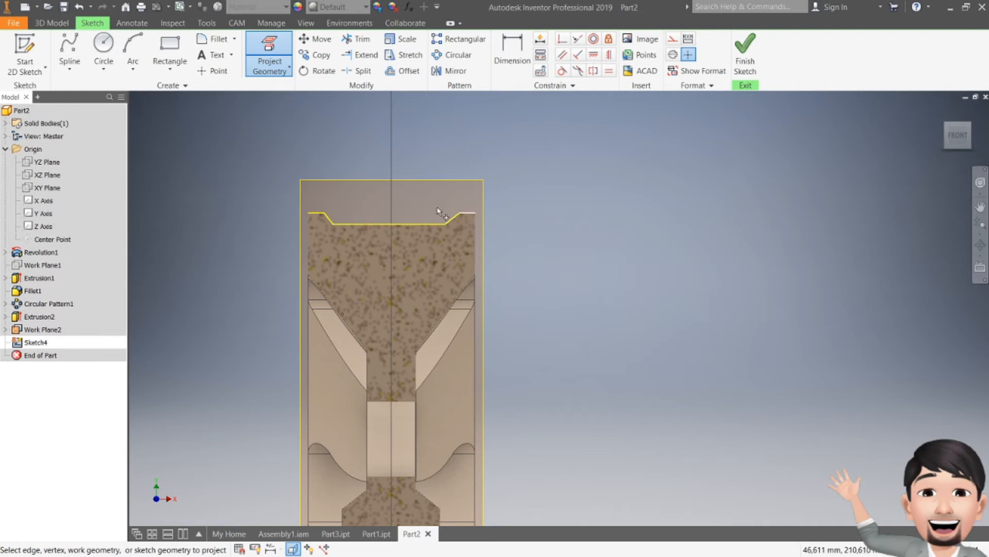
{"action": "left_click", "coordinate": [71, 70]}
{"action": "left_click", "coordinate": [80, 91]}
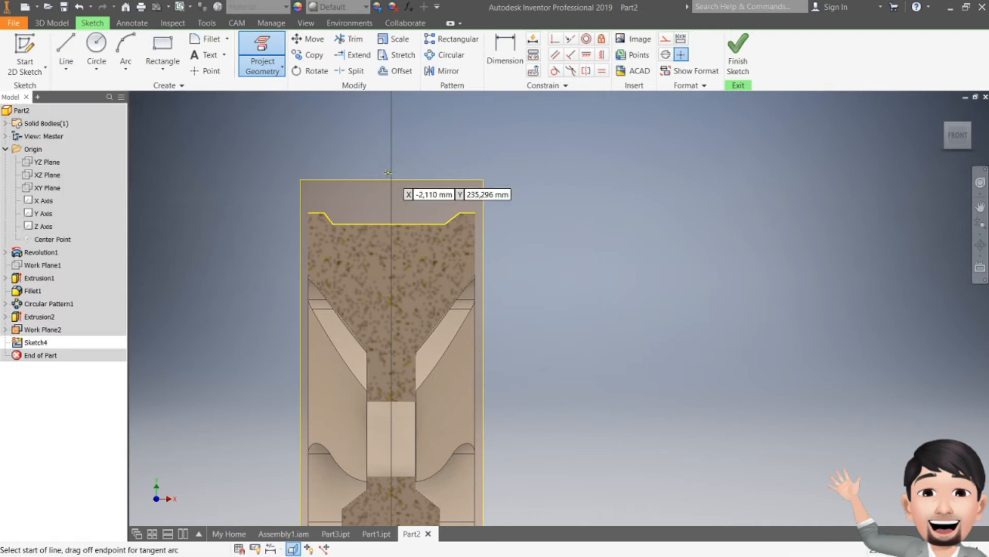
{"action": "scroll", "coordinate": [388, 174], "scroll_direction": "up", "scroll_amount": 5}
{"action": "middle_click_drag", "start_coordinate": [241, 262], "coordinate": [391, 202]}
{"action": "left_click", "coordinate": [251, 255]}
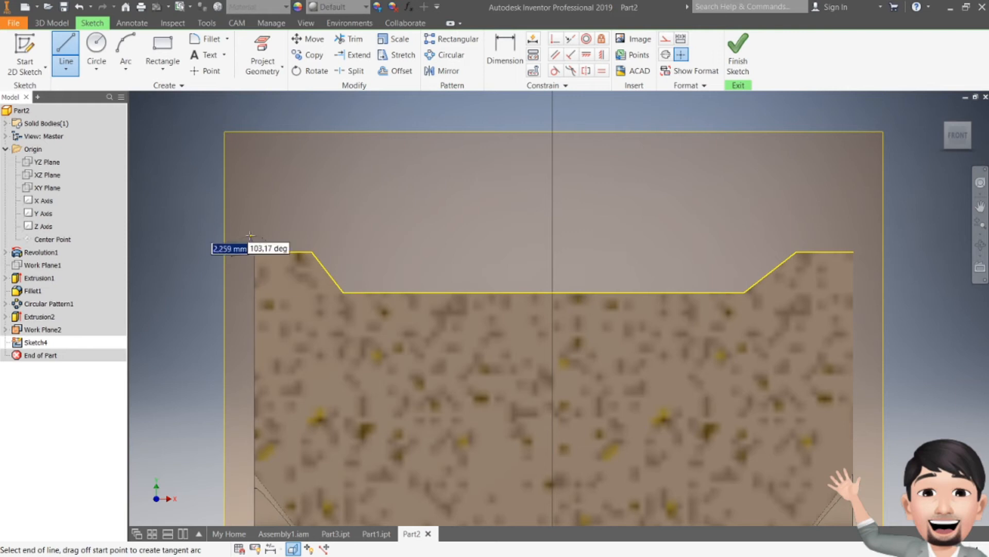
{"action": "left_click", "coordinate": [244, 193]}
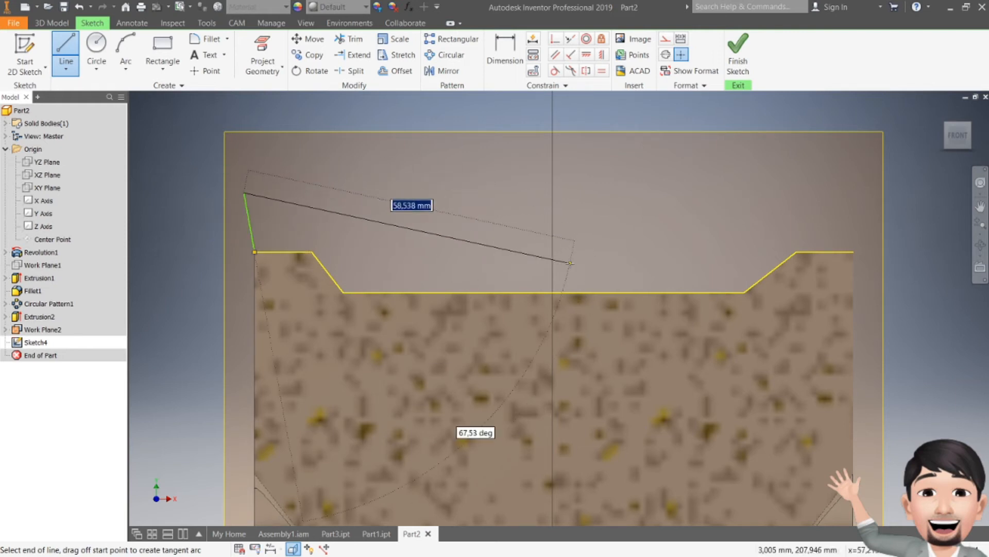
{"action": "key", "text": "Escape"}
- Draw a vertical helper line about 7 mm long upward from the midpoint of the rim groove's floor
{"action": "key", "text": "l"}
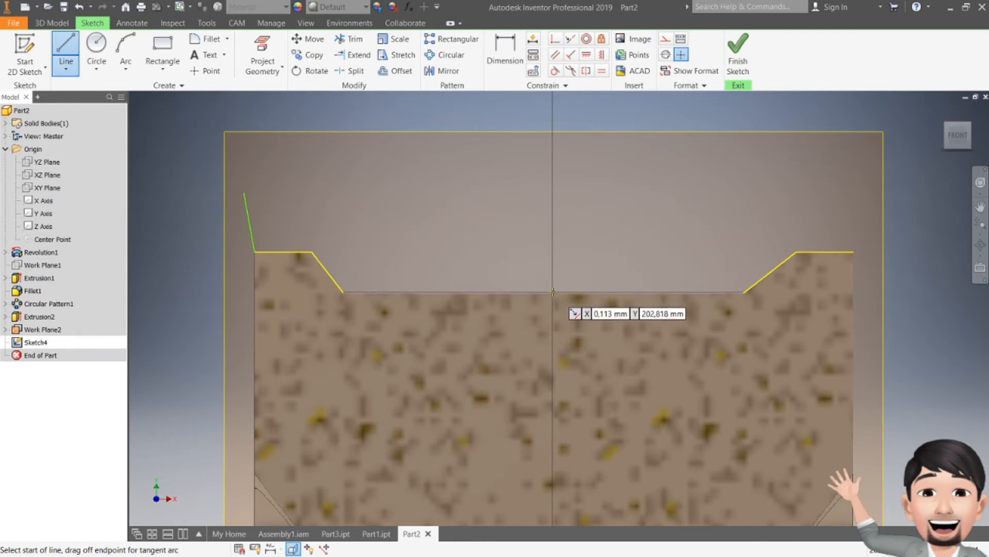
{"action": "left_click", "coordinate": [553, 292]}
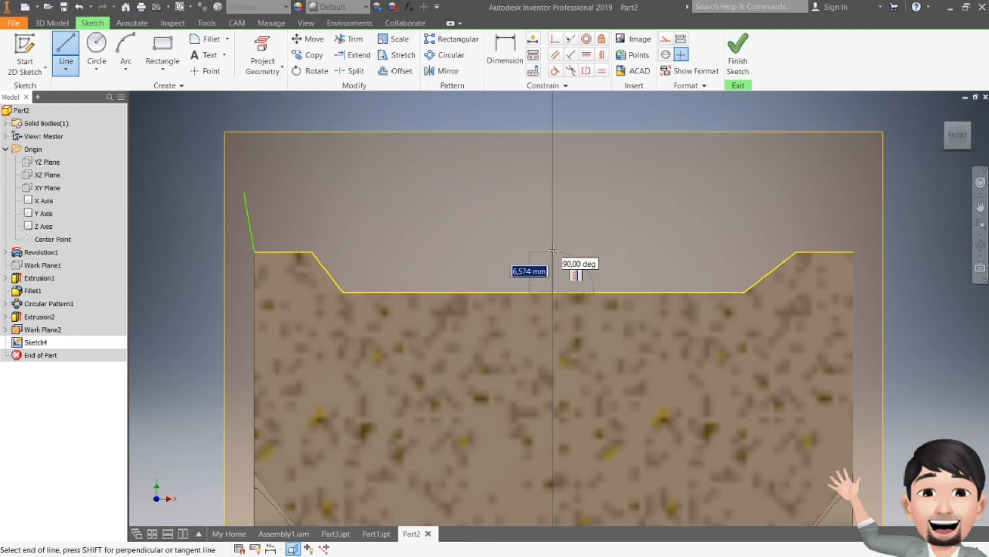
{"action": "left_click", "coordinate": [553, 246]}
{"action": "key", "text": "Escape"}
- Mirror the slanted side line about the vertical helper line to the rim's opposite corner
{"action": "left_click", "coordinate": [437, 72]}
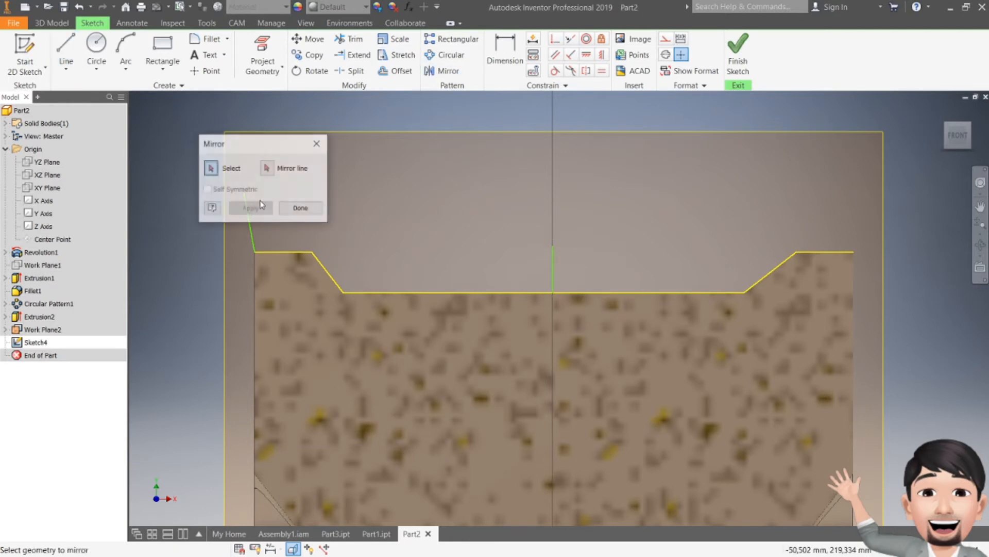
{"action": "left_click", "coordinate": [553, 273]}
{"action": "left_click", "coordinate": [244, 209]}
{"action": "left_click", "coordinate": [301, 208]}
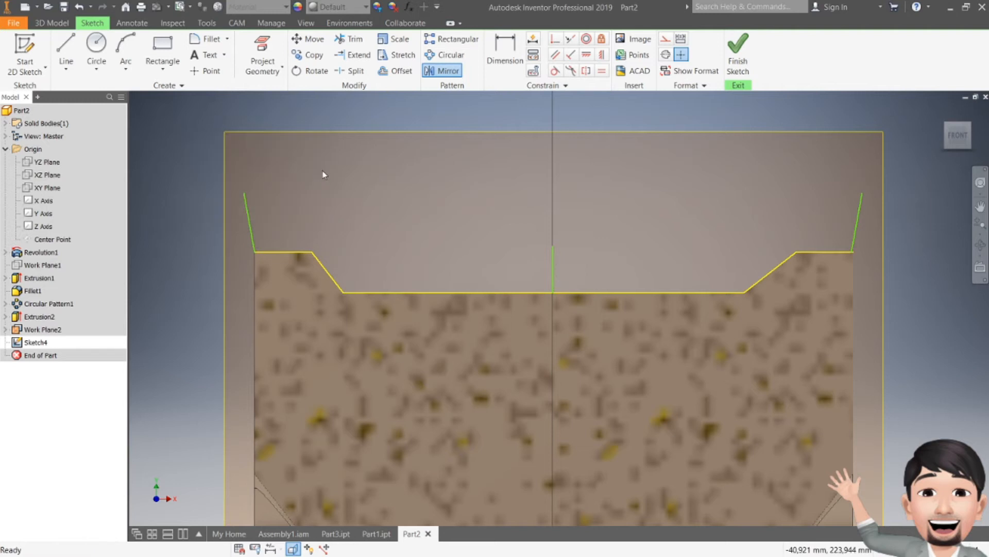
- Join the upper ends of both side lines with an outward-bulging three-point arc and delete the vertical helper line
{"action": "key", "text": "a"}
{"action": "left_click", "coordinate": [244, 193]}
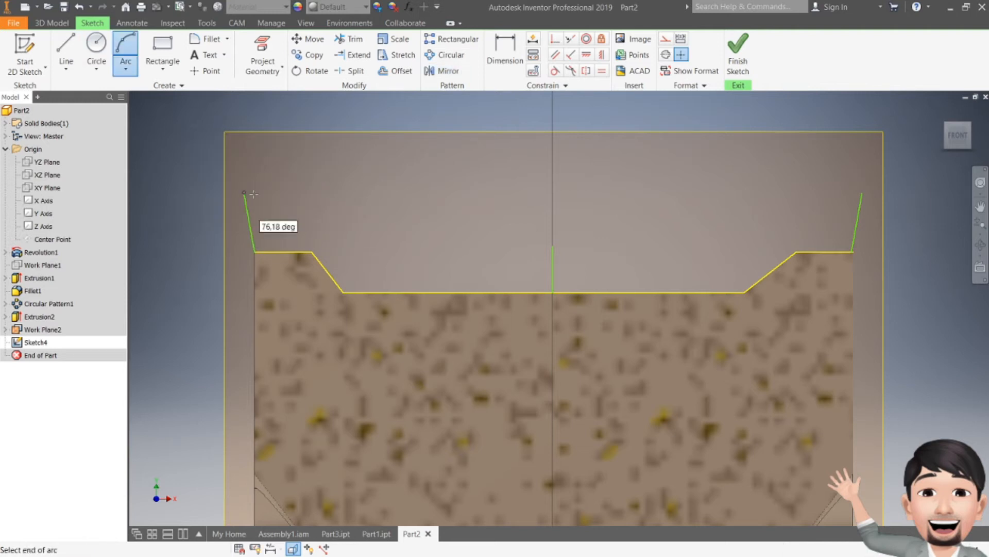
{"action": "left_click", "coordinate": [862, 193]}
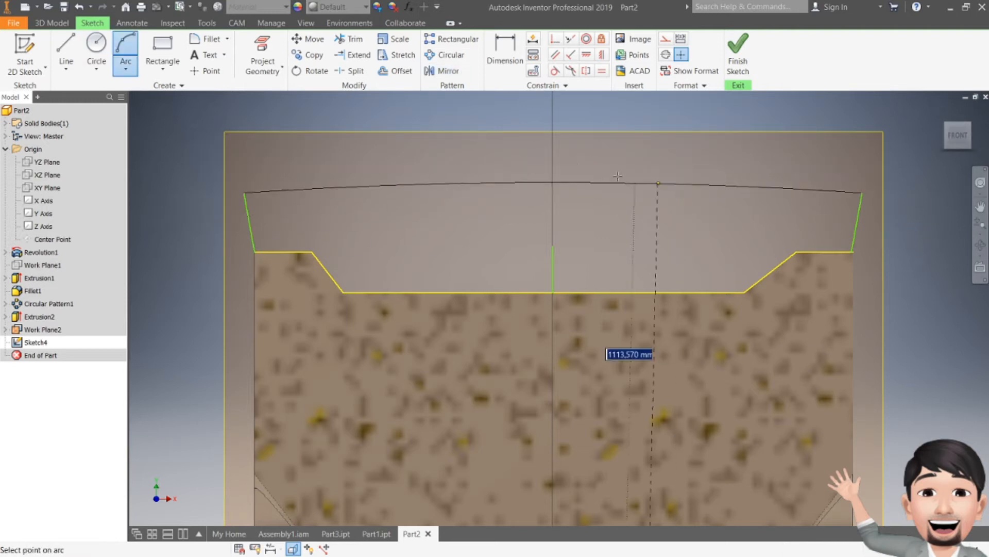
{"action": "left_click", "coordinate": [552, 126]}
{"action": "key", "text": "Escape"}
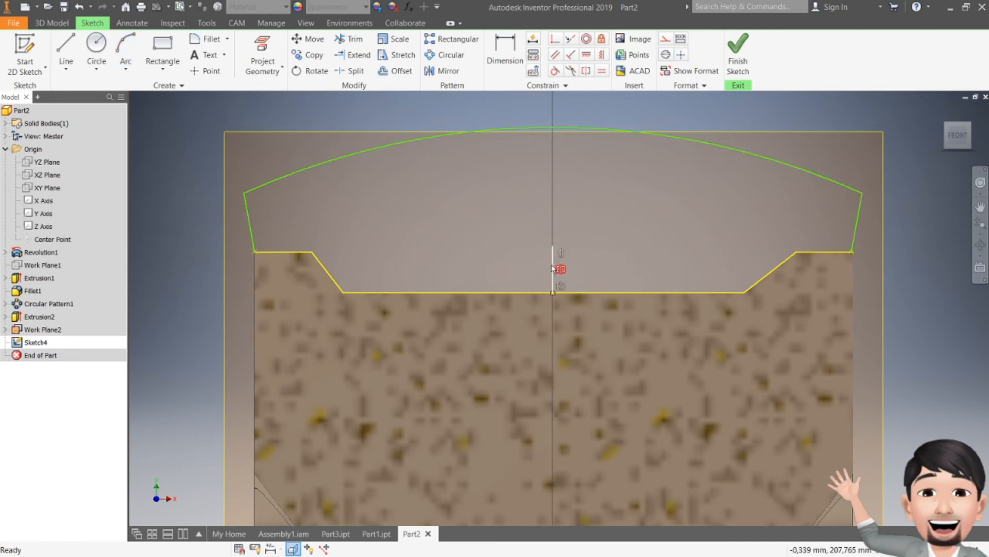
- Finish the tyre profile sketch and hide its work plane
{"action": "left_click", "coordinate": [738, 52]}
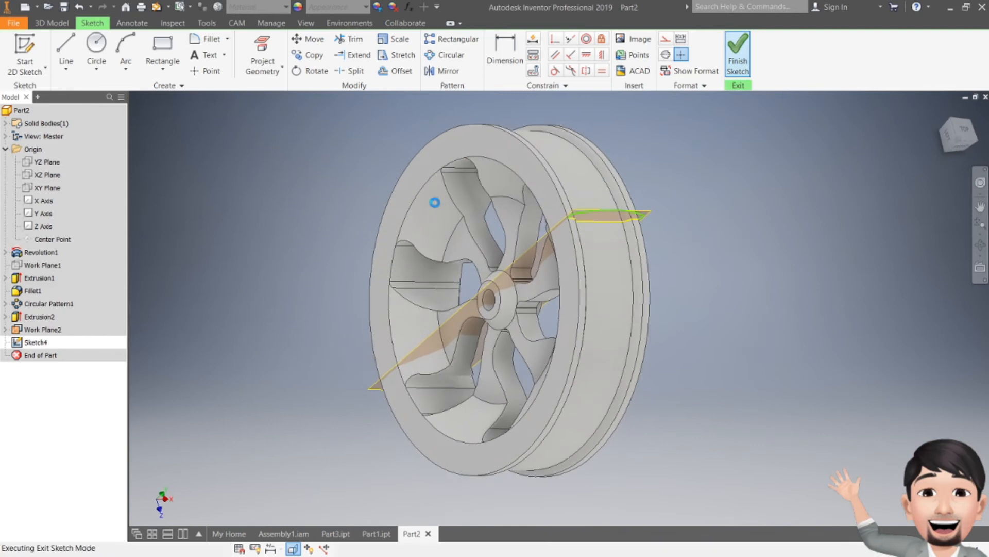
{"action": "right_click", "coordinate": [35, 329]}
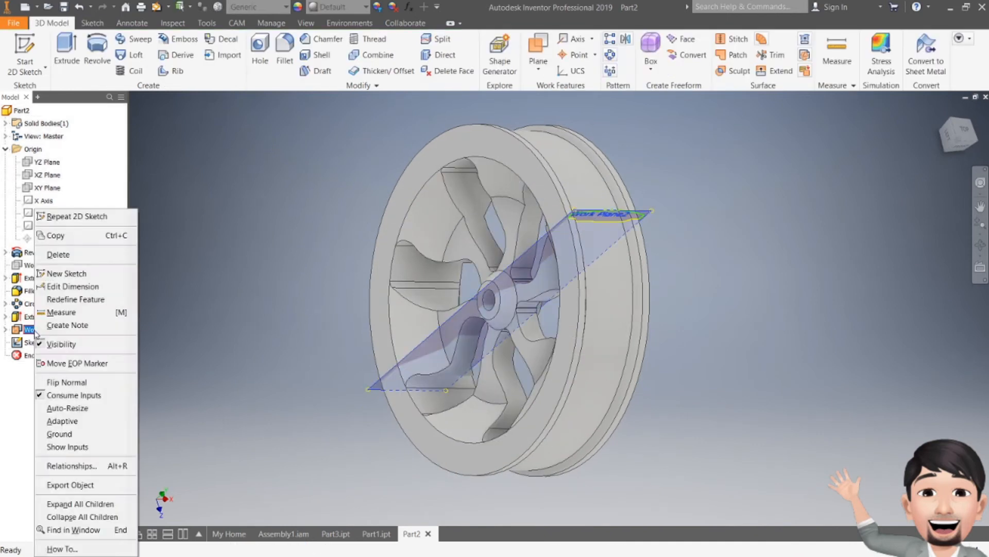
{"action": "left_click", "coordinate": [65, 344]}
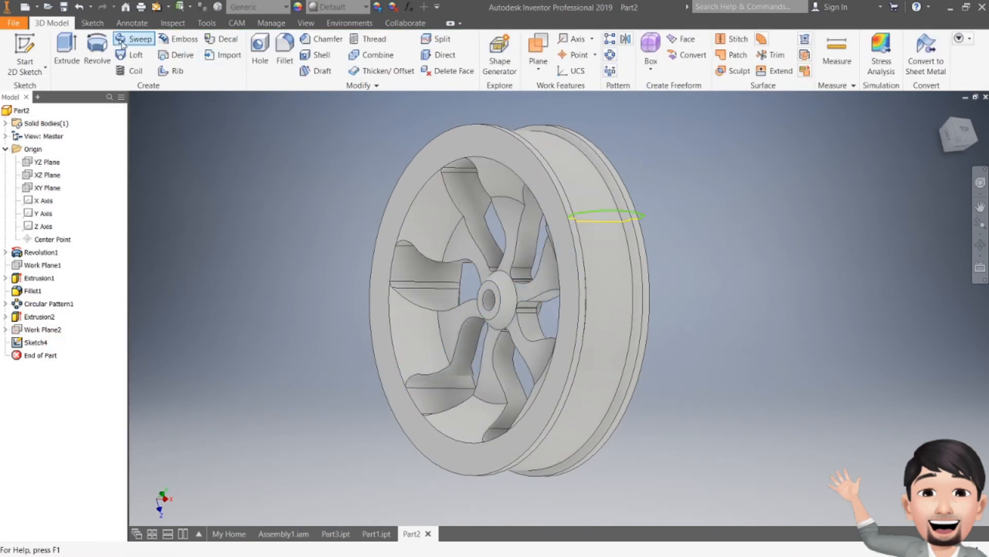
- Reopen the tyre profile sketch for editing and slice the wheel's graphics at the sketch plane
{"action": "left_click", "coordinate": [94, 52]}
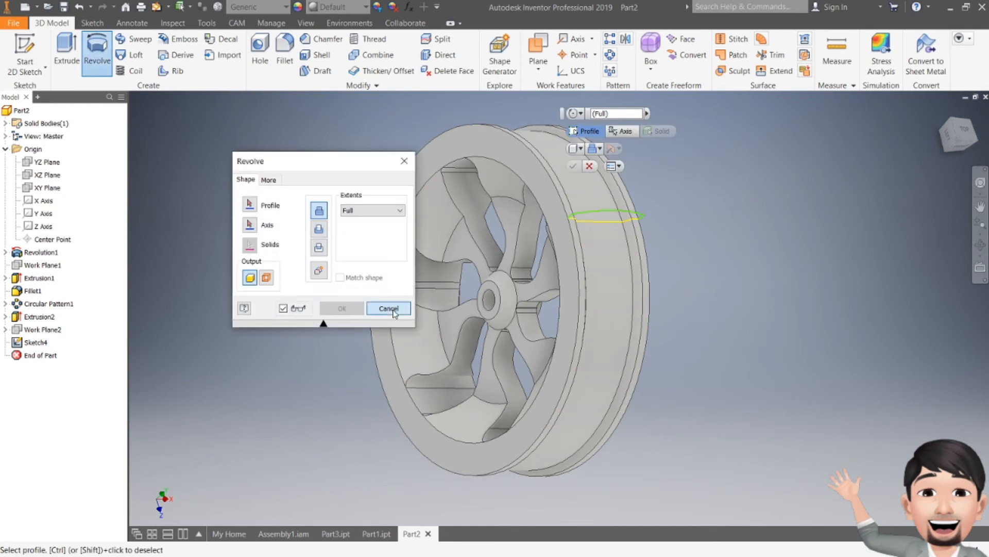
{"action": "left_click", "coordinate": [388, 308]}
{"action": "double_click", "coordinate": [36, 342]}
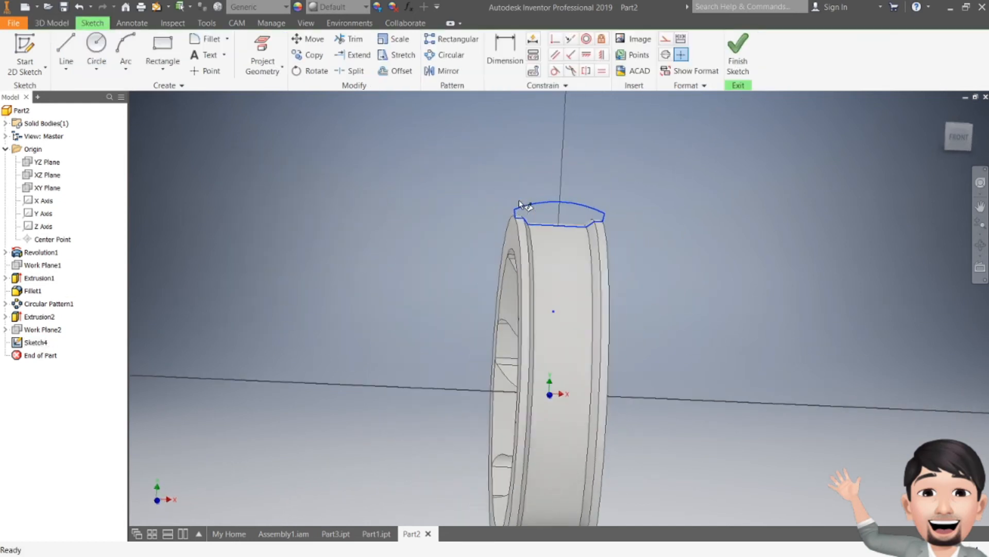
{"action": "key", "text": "F7"}
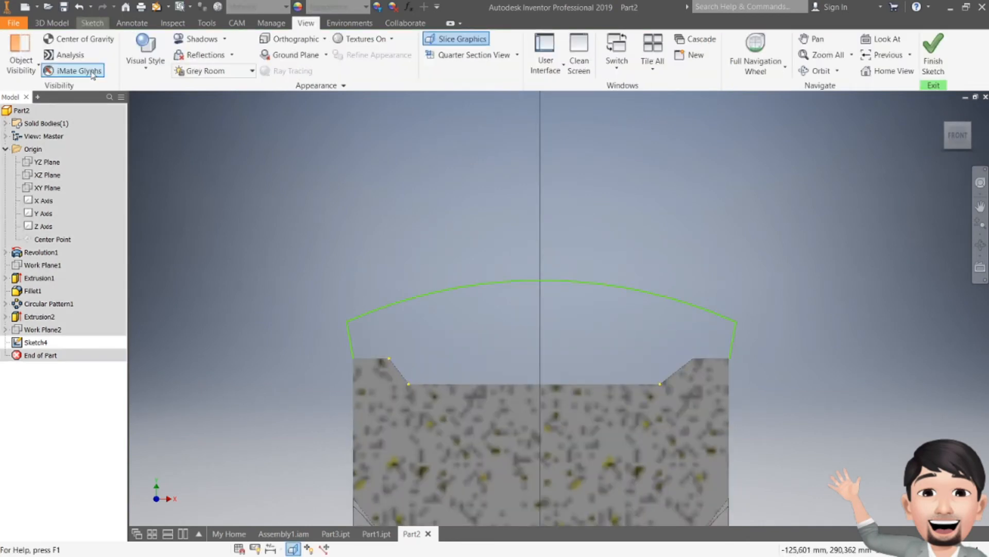
- Close the tyre profile by tracing the rim's outer contour with lines along both shoulders, both slopes and the groove floor
{"action": "left_click", "coordinate": [93, 22]}
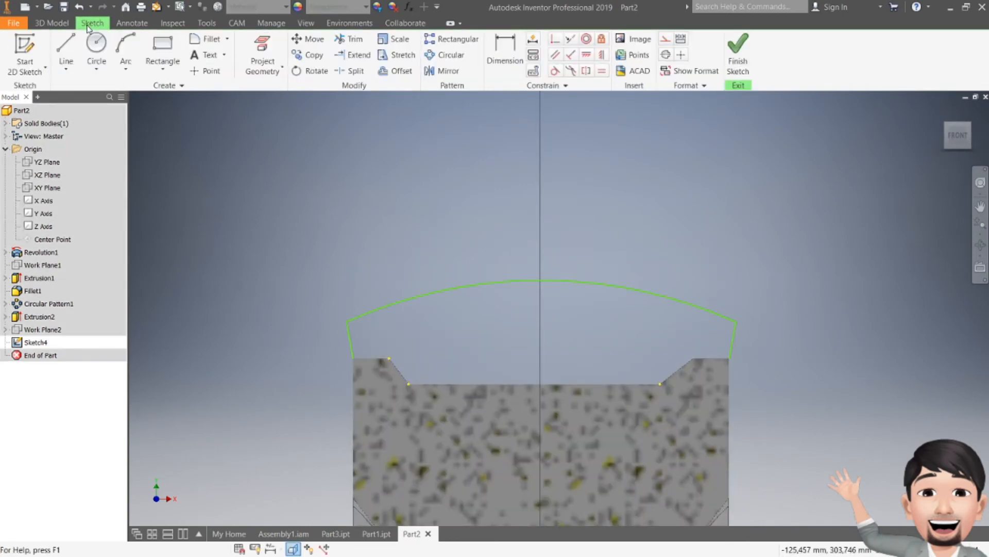
{"action": "left_click", "coordinate": [66, 52]}
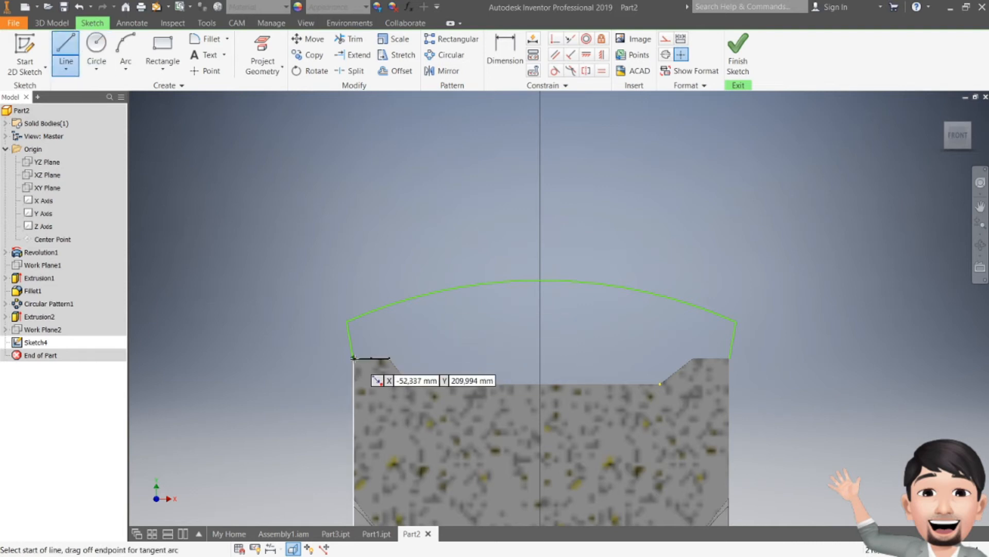
{"action": "left_click", "coordinate": [353, 357]}
{"action": "double_click", "coordinate": [390, 358]}
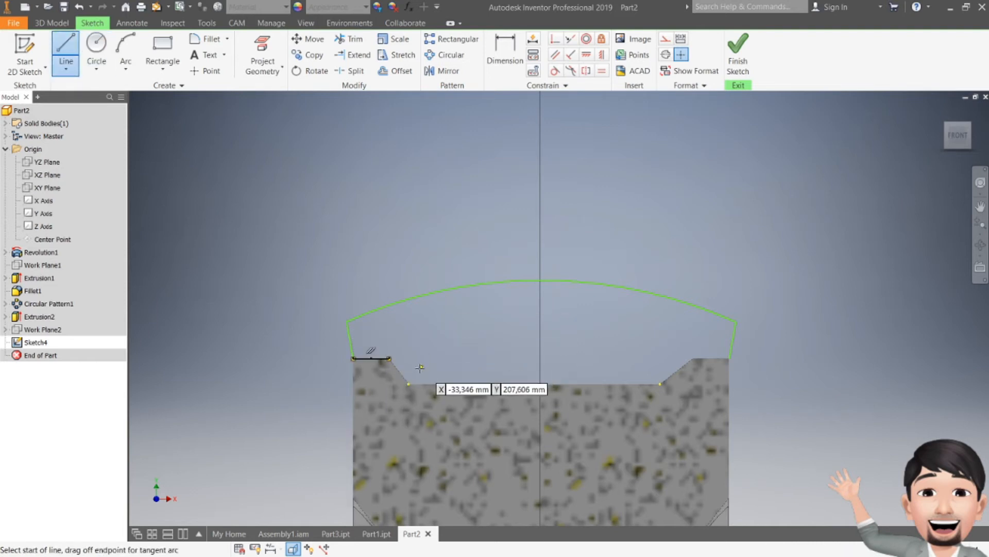
{"action": "left_click", "coordinate": [389, 357]}
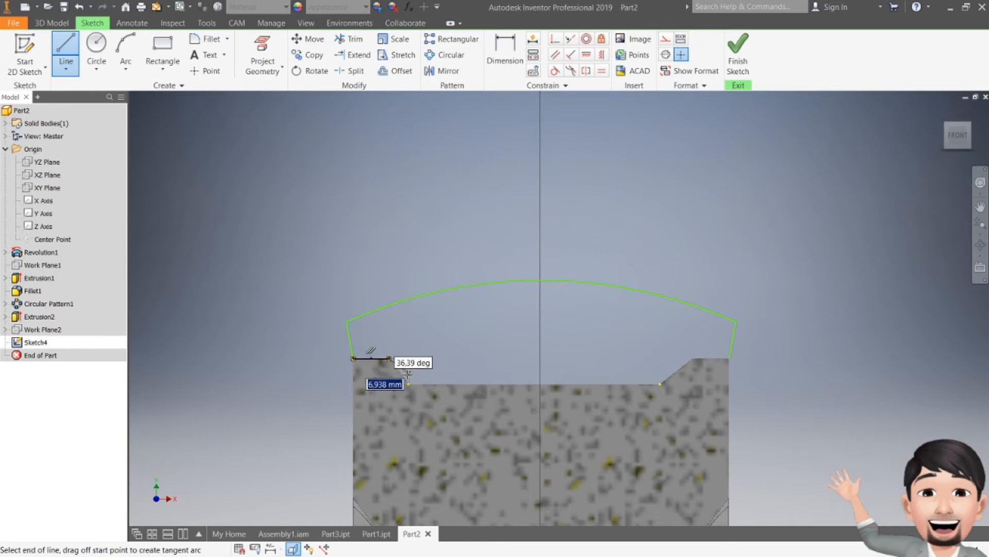
{"action": "left_click", "coordinate": [409, 383]}
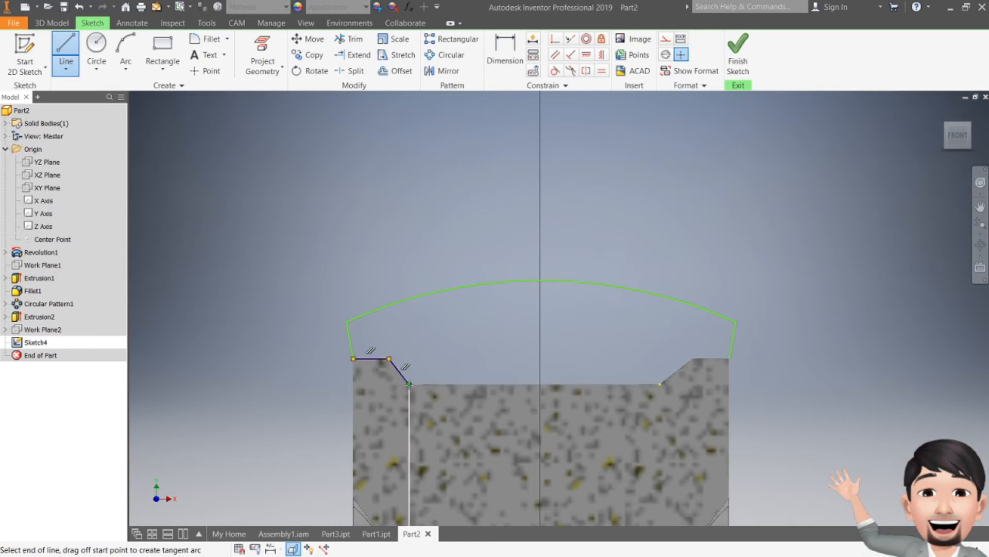
{"action": "double_click", "coordinate": [661, 385]}
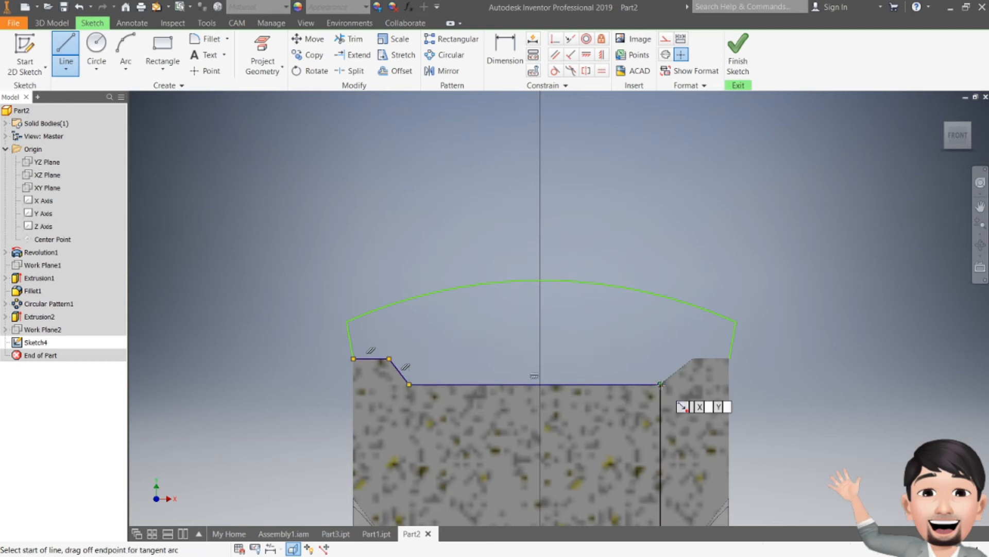
{"action": "left_click", "coordinate": [693, 357]}
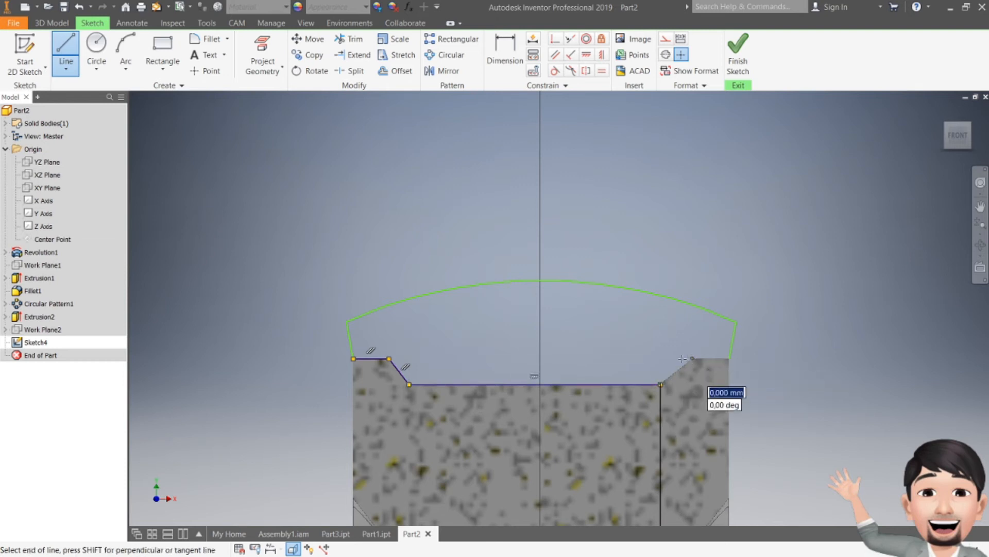
{"action": "double_click", "coordinate": [661, 384]}
{"action": "left_click", "coordinate": [694, 358]}
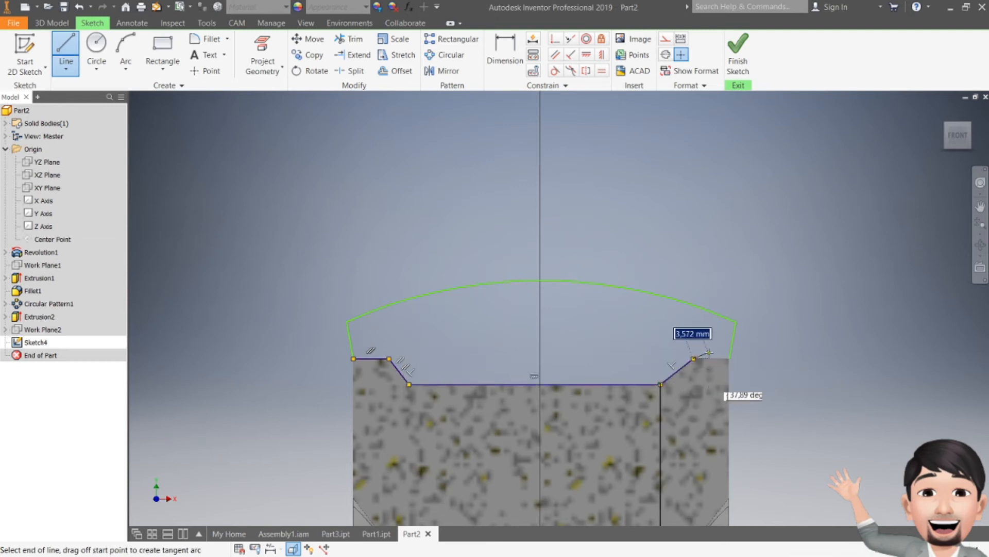
{"action": "double_click", "coordinate": [729, 358]}
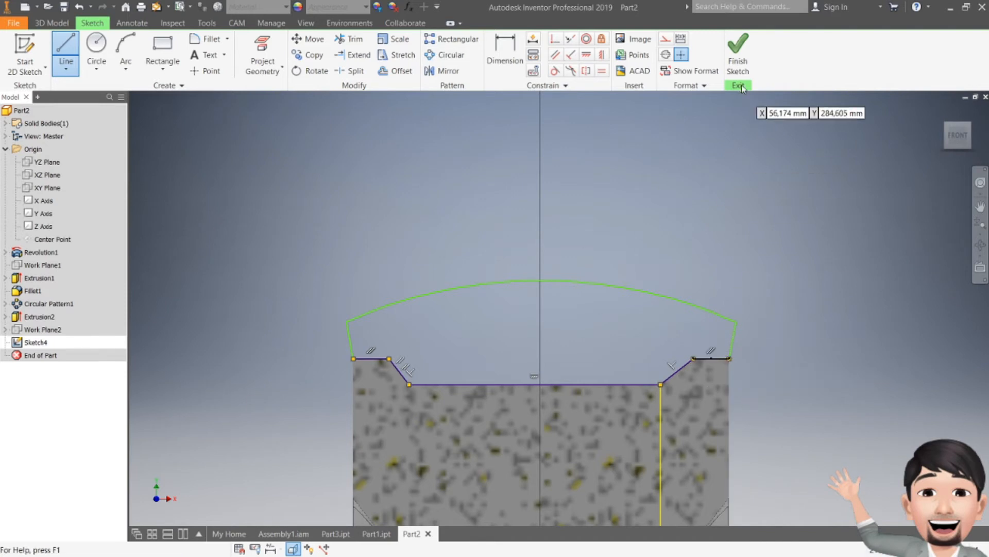
- Finish the tyre profile sketch and revolve it fully about the X axis
{"action": "left_click", "coordinate": [738, 54]}
{"action": "left_click", "coordinate": [97, 51]}
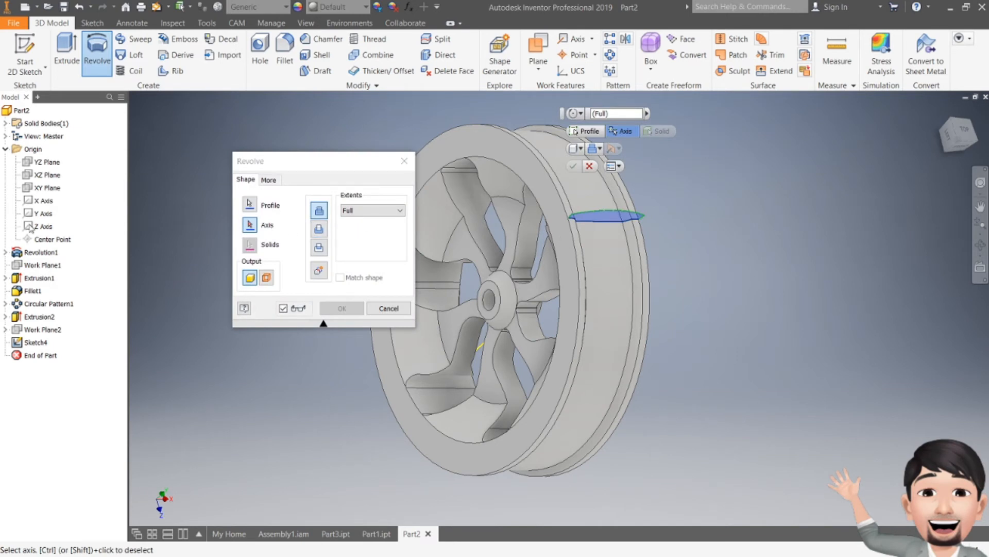
{"action": "left_click", "coordinate": [44, 201]}
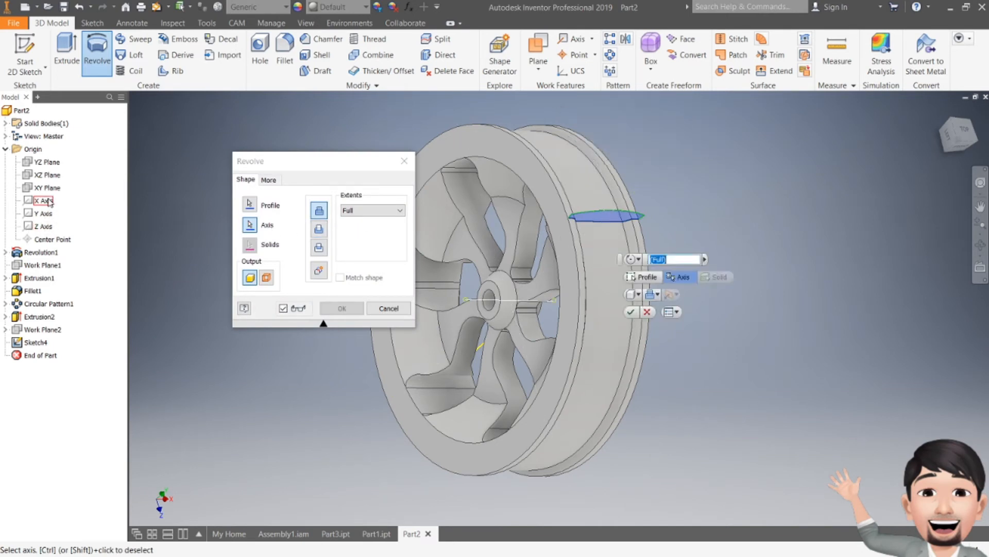
{"action": "left_click", "coordinate": [632, 313]}
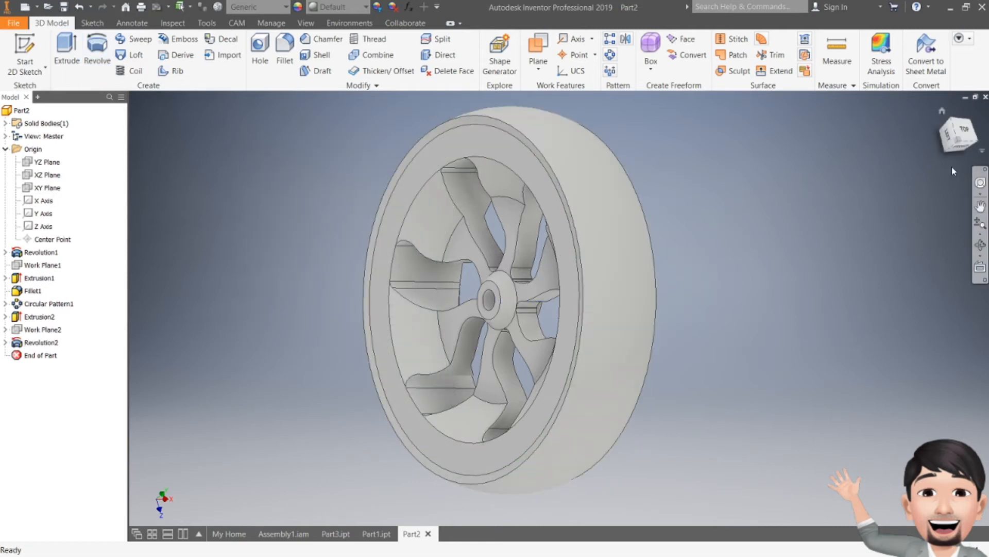
- Assign the Stainless Steel material to the whole part
{"action": "left_click_drag", "start_coordinate": [959, 151], "coordinate": [925, 136]}
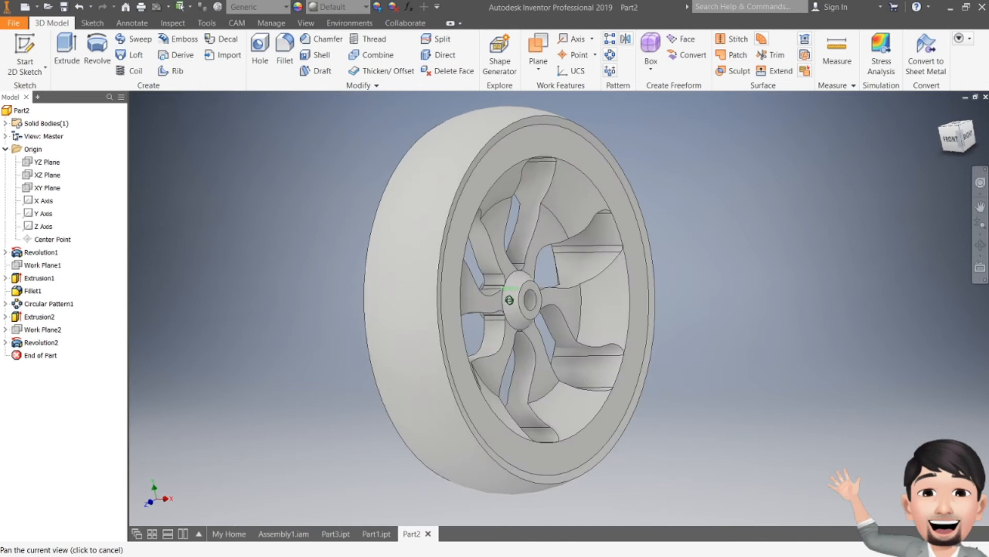
{"action": "left_click", "coordinate": [23, 110]}
{"action": "left_click", "coordinate": [286, 9]}
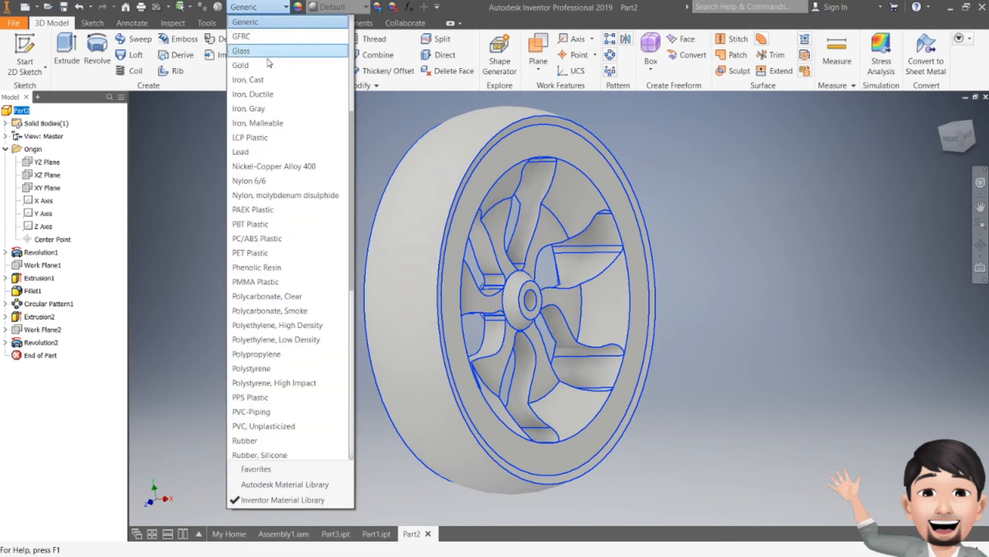
{"action": "scroll", "coordinate": [269, 226], "scroll_direction": "down", "scroll_amount": 2}
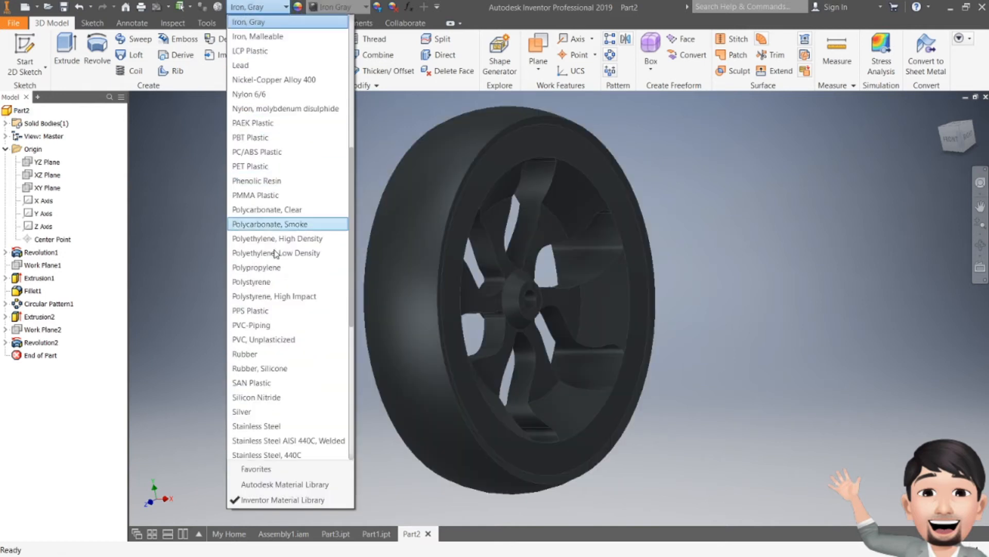
{"action": "scroll", "coordinate": [272, 310], "scroll_direction": "down", "scroll_amount": 4}
{"action": "left_click", "coordinate": [265, 297]}
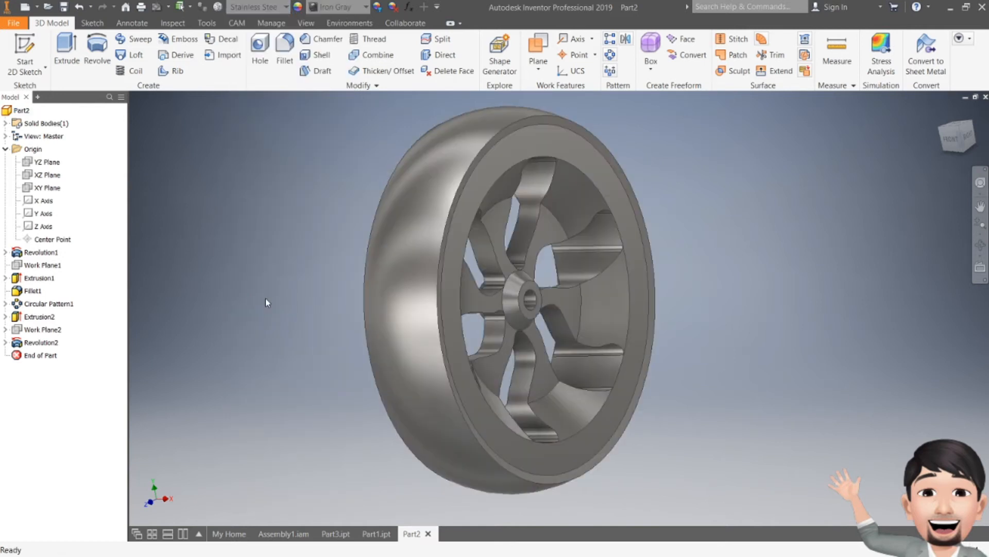
- Set the feature appearance of the revolved tyre to Iron Gray in its feature properties
{"action": "left_click", "coordinate": [949, 146]}
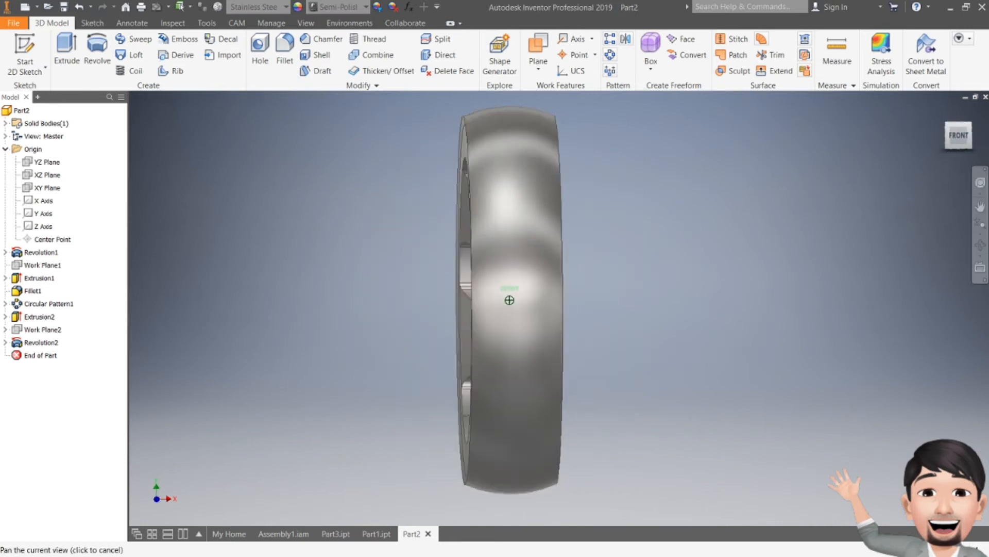
{"action": "left_click", "coordinate": [43, 342]}
{"action": "right_click", "coordinate": [43, 342]}
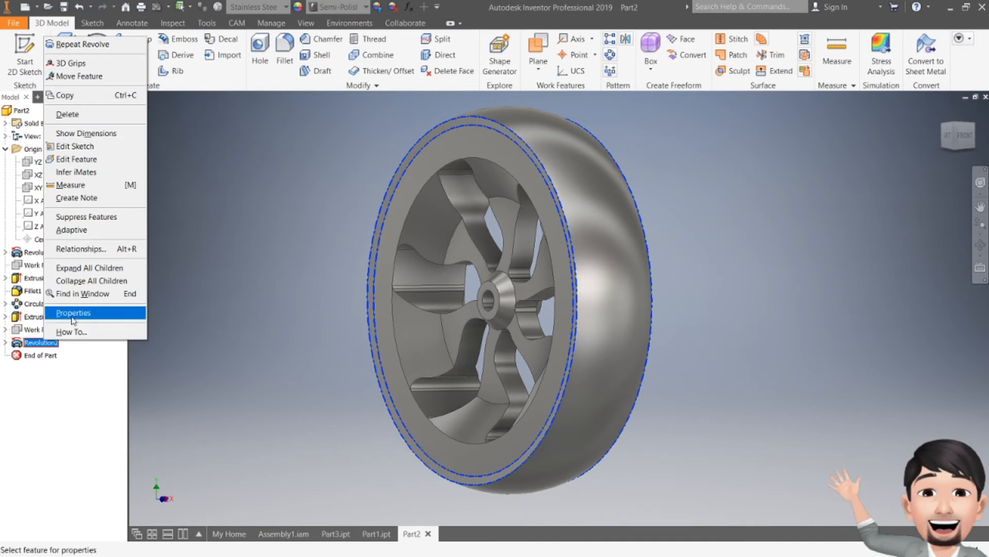
{"action": "left_click", "coordinate": [243, 208]}
{"action": "left_click", "coordinate": [30, 345]}
{"action": "right_click", "coordinate": [30, 345]}
{"action": "left_click", "coordinate": [60, 320]}
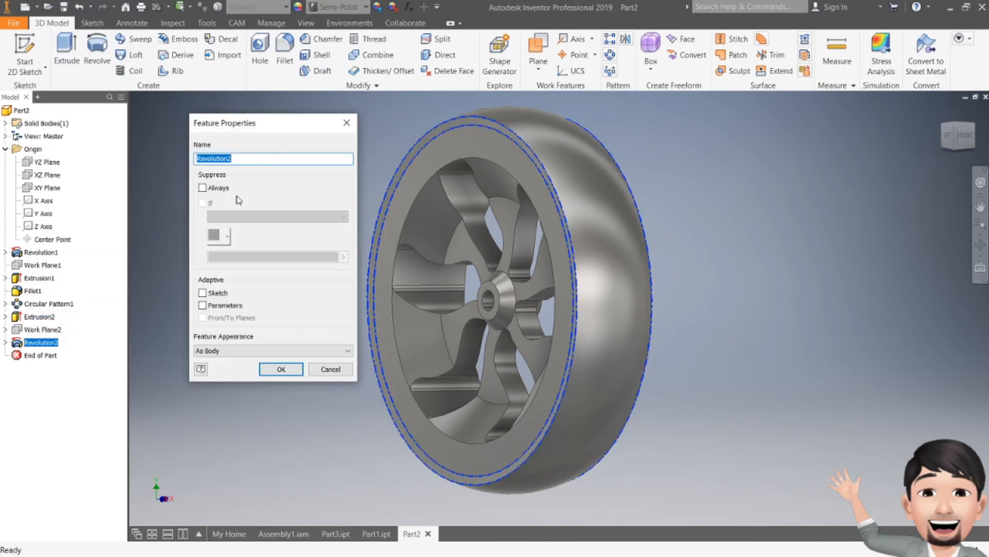
{"action": "left_click", "coordinate": [273, 350]}
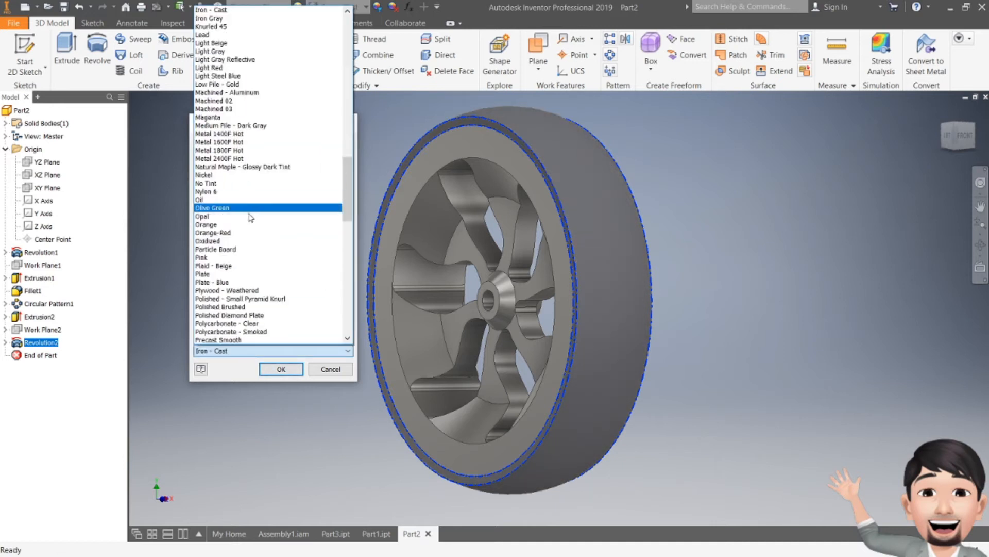
{"action": "left_click", "coordinate": [210, 18]}
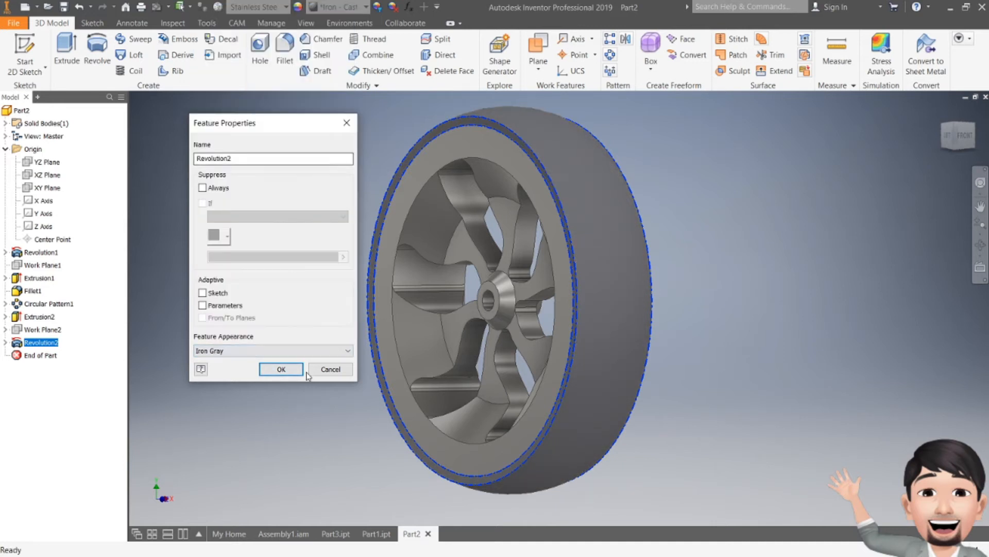
{"action": "left_click", "coordinate": [288, 368]}
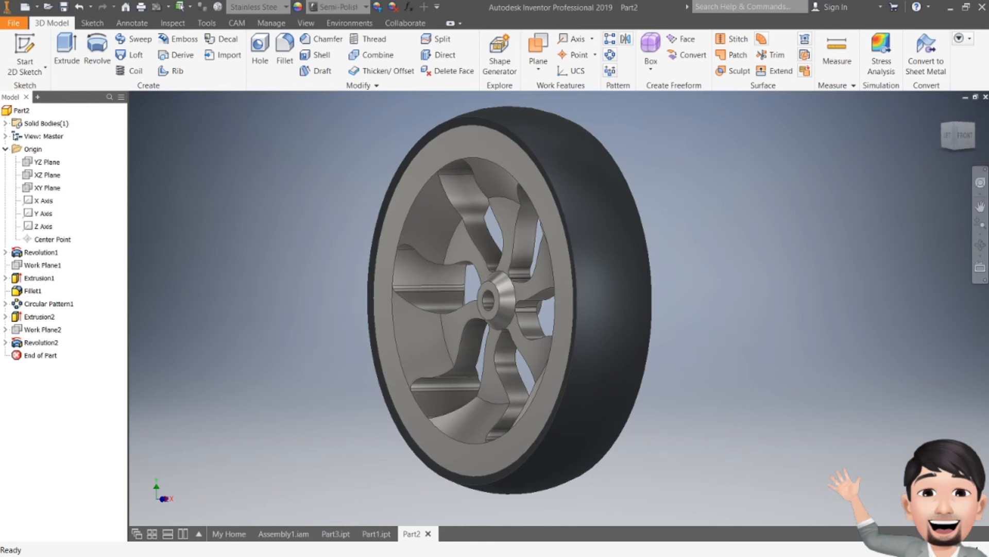
{"action": "left_click_drag", "start_coordinate": [963, 135], "coordinate": [781, 130]}
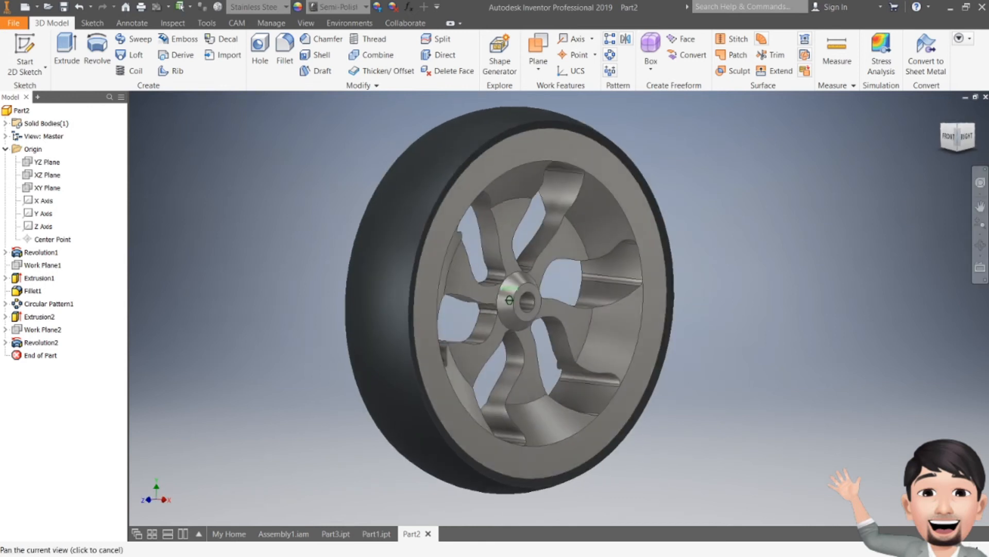
{"action": "left_click_drag", "start_coordinate": [889, 135], "coordinate": [892, 149]}
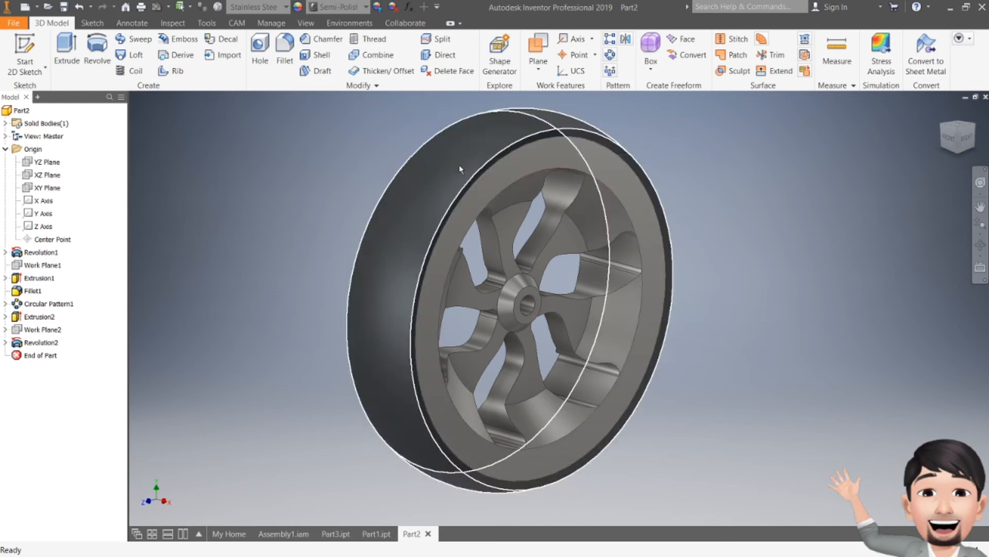
{"action": "mouse_move", "coordinate": [952, 141]}
{"action": "left_mouse_down"}
{"action": "mouse_move", "coordinate": [982, 180]}
{"action": "mouse_move", "coordinate": [979, 223]}
{"action": "left_mouse_up"}
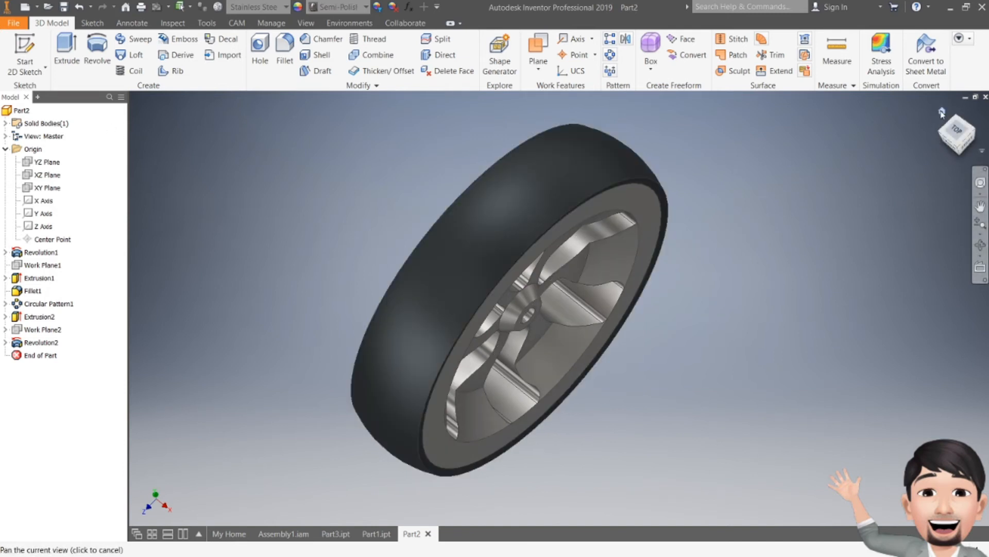
- Create a work plane offset upward from the XZ plane, placed at the crown of the tyre
{"action": "left_click", "coordinate": [943, 114]}
{"action": "left_click", "coordinate": [551, 75]}
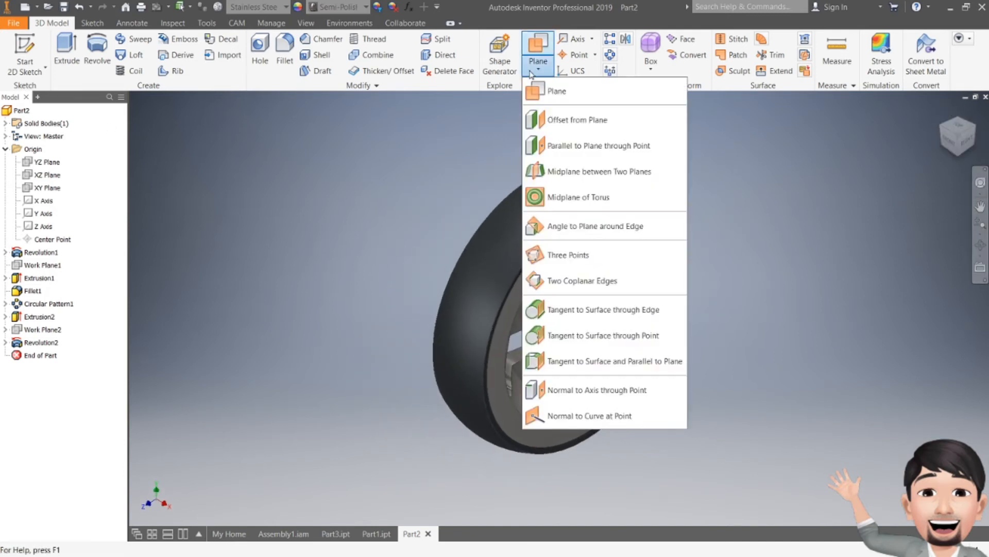
{"action": "left_click", "coordinate": [563, 117]}
{"action": "left_click", "coordinate": [39, 175]}
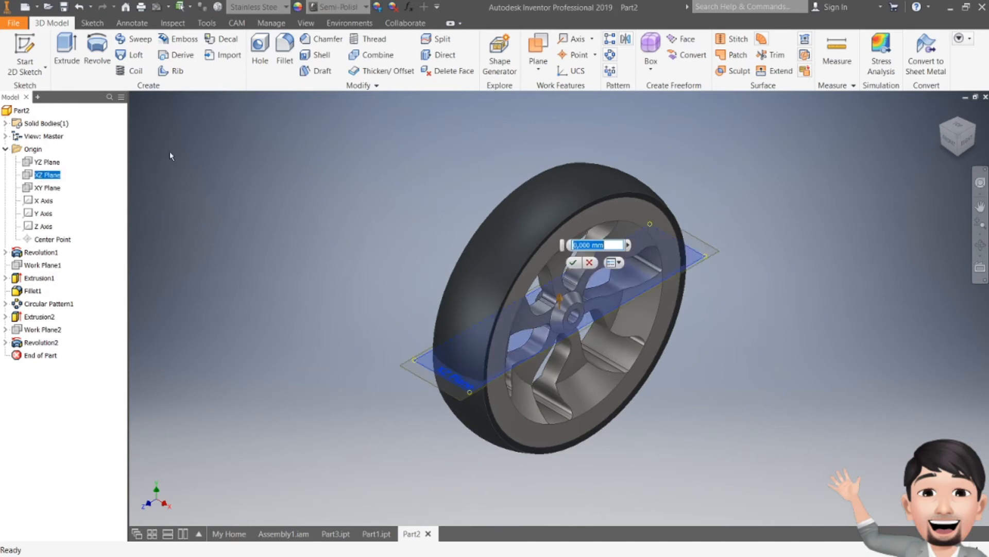
{"action": "left_click_drag", "start_coordinate": [560, 301], "coordinate": [547, 178]}
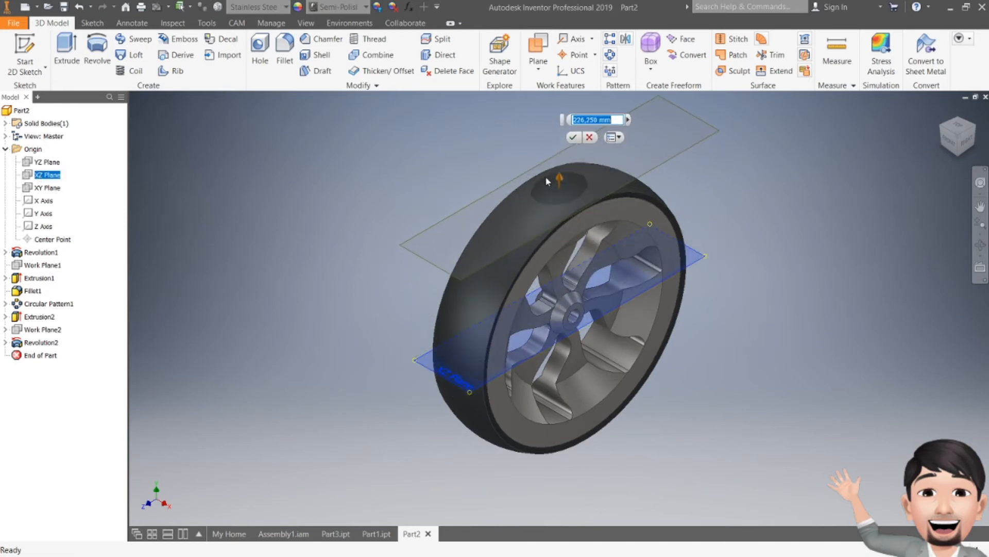
{"action": "left_click", "coordinate": [572, 131]}
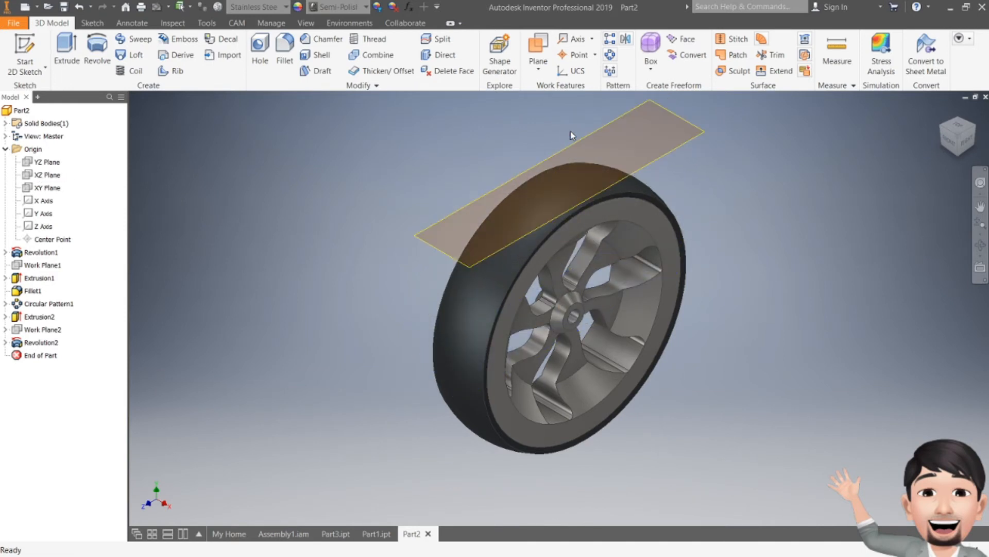
- Start a 2D sketch on the offset work plane over the tyre
{"action": "left_click", "coordinate": [24, 62]}
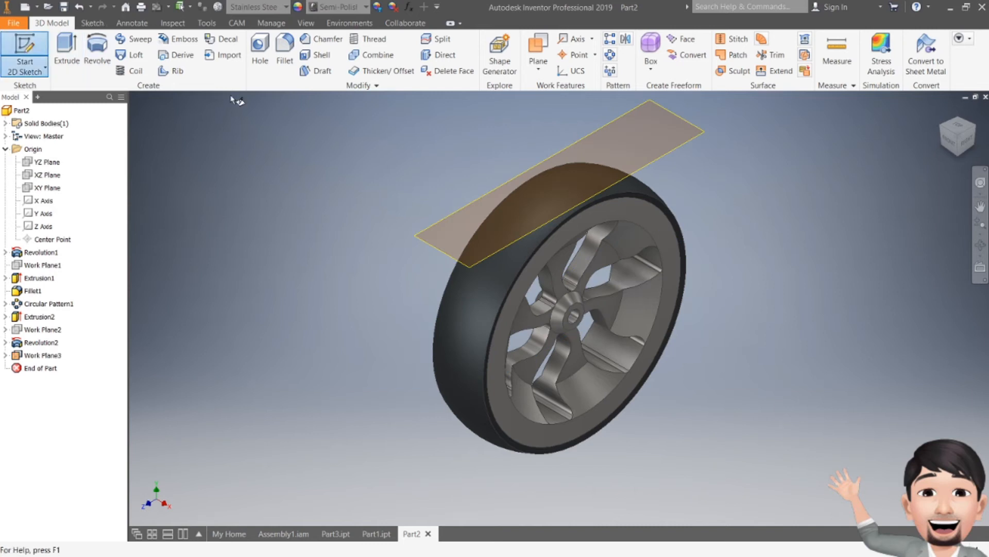
{"action": "left_click", "coordinate": [625, 119]}
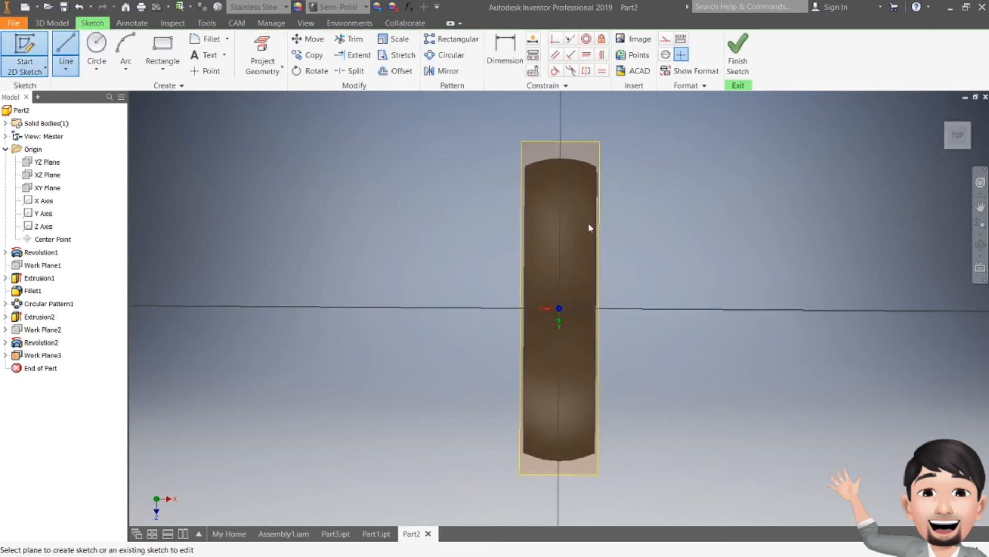
{"action": "key", "text": "F2"}
{"action": "left_click_drag", "start_coordinate": [561, 223], "coordinate": [503, 174]}
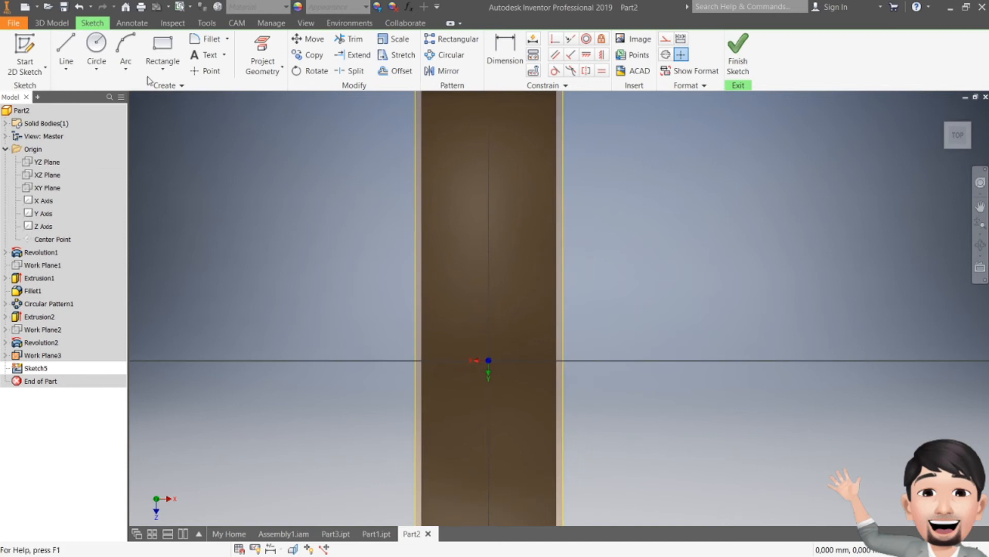
{"action": "left_click", "coordinate": [163, 66]}
{"action": "left_click", "coordinate": [165, 89]}
{"action": "left_click", "coordinate": [508, 372]}
{"action": "left_click", "coordinate": [508, 332]}
{"action": "scroll", "coordinate": [489, 355], "scroll_direction": "up", "scroll_amount": 3}
- Sketch a two-point center rectangle 5 mm wide and 70 mm long on the origin, and finish the sketch
{"action": "left_click", "coordinate": [176, 68]}
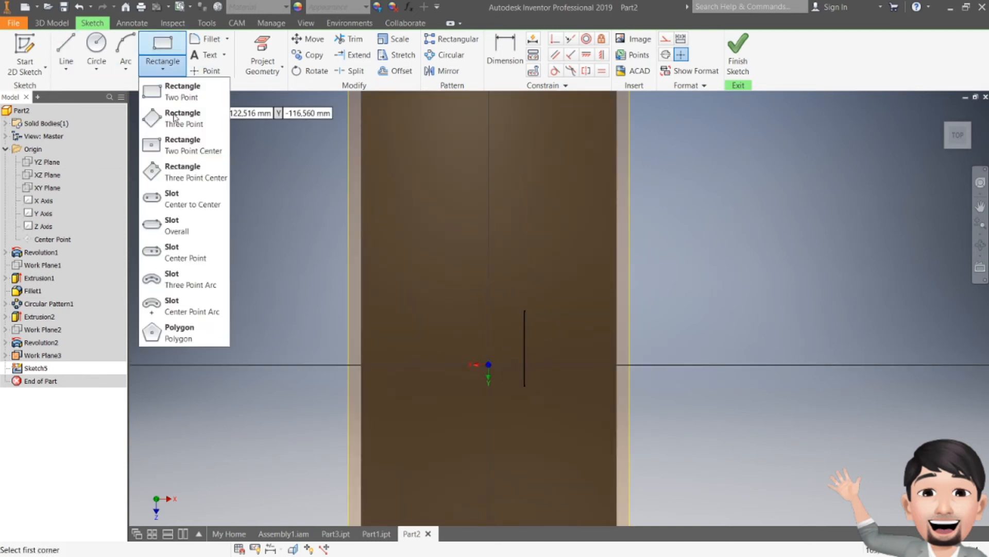
{"action": "left_click", "coordinate": [183, 144]}
{"action": "left_click", "coordinate": [490, 362]}
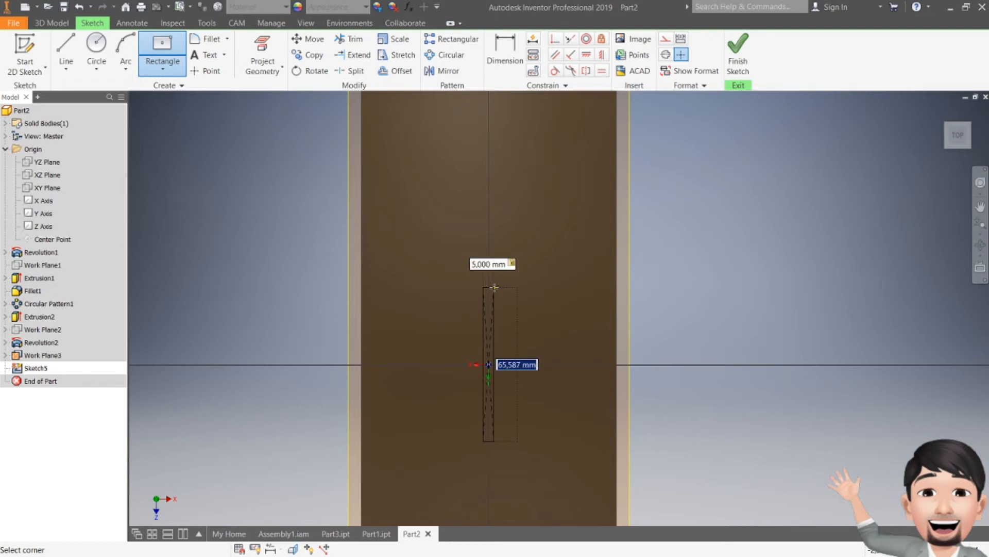
{"action": "key", "text": "Return"}
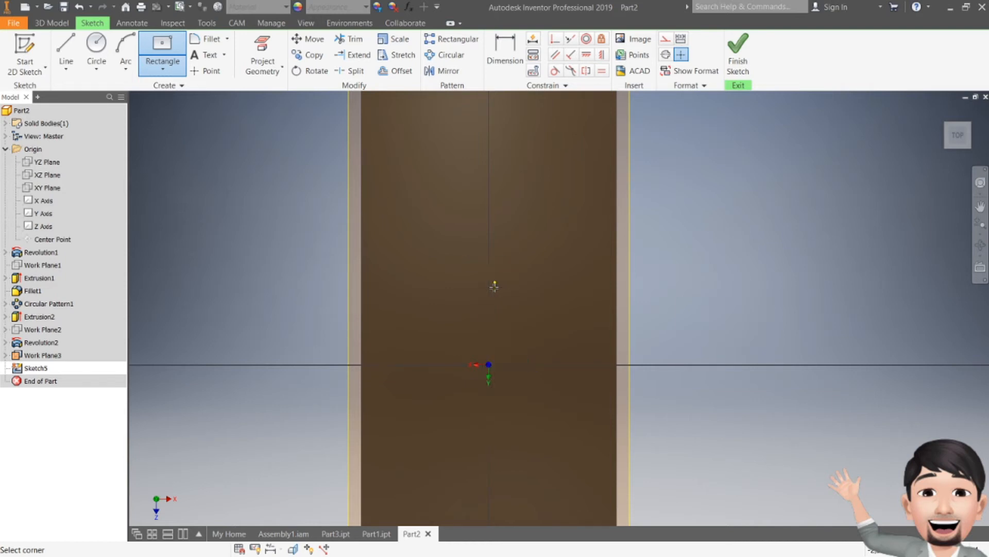
{"action": "key", "text": "Escape"}
{"action": "left_click", "coordinate": [742, 56]}
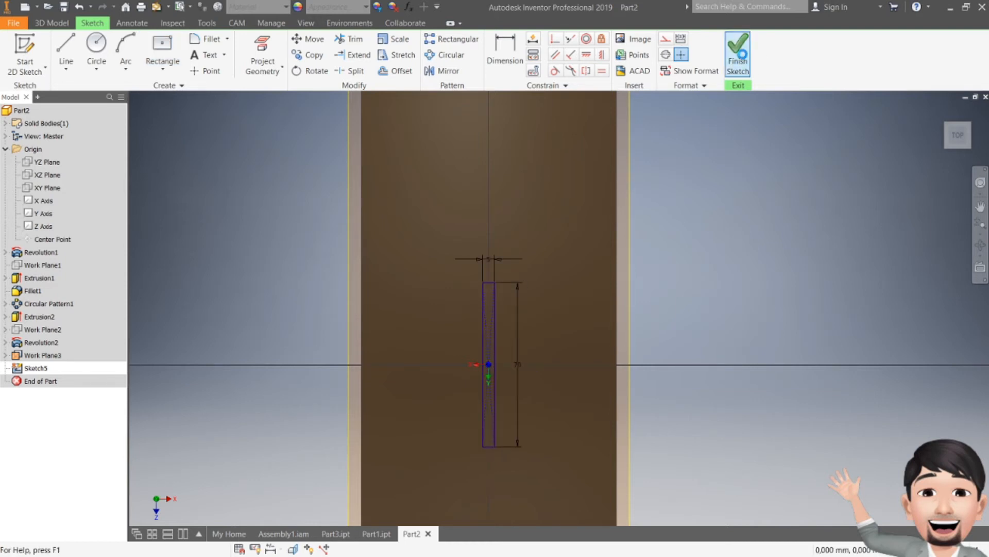
- Engrave the rectangle into the tyre's surface with Emboss, using a depth of 5 mm
{"action": "left_click", "coordinate": [175, 41]}
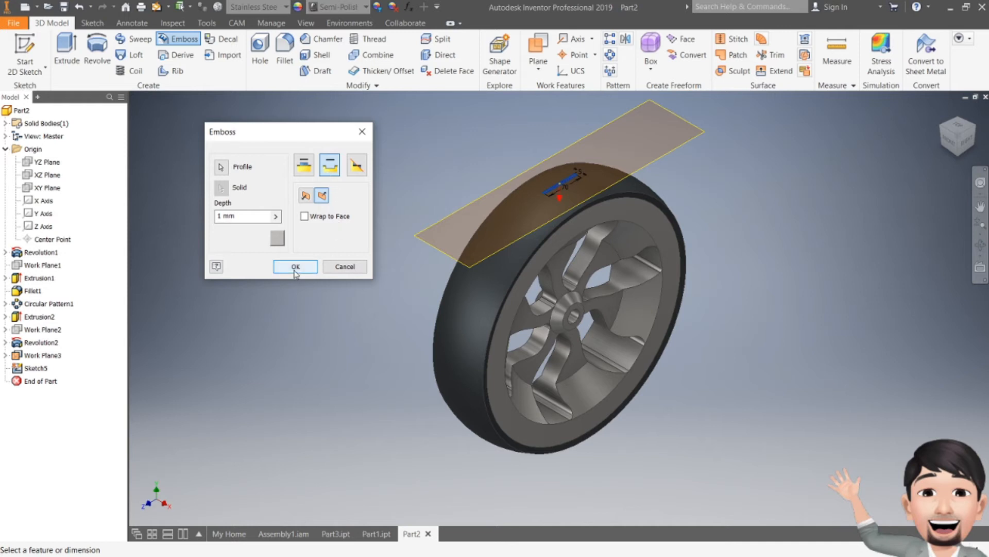
{"action": "left_click", "coordinate": [277, 217]}
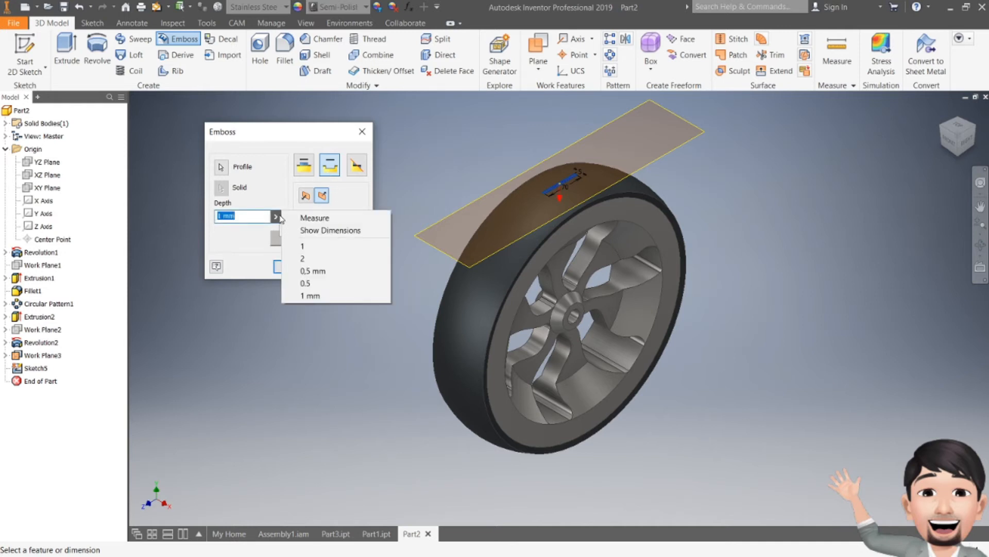
{"action": "left_click", "coordinate": [240, 216]}
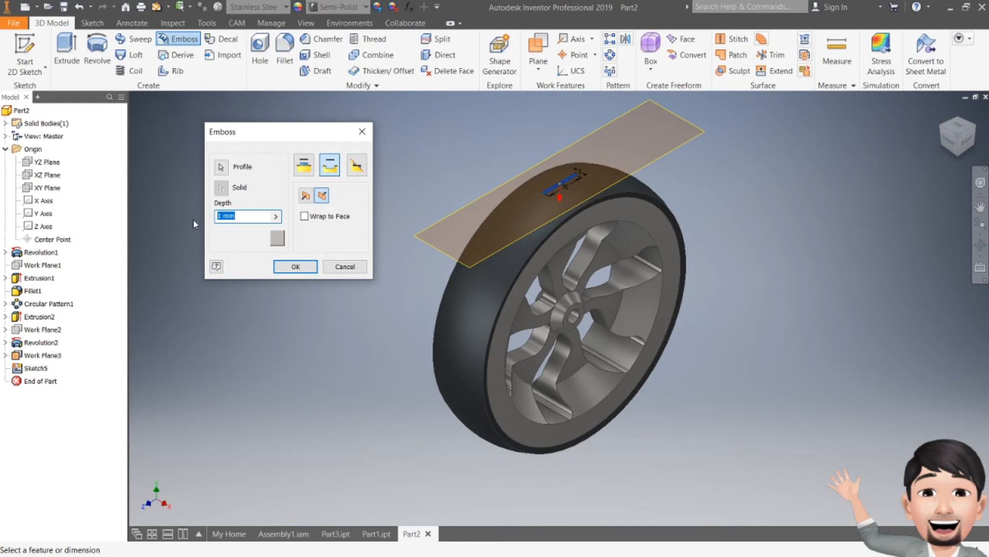
{"action": "type", "text": "5"}
{"action": "left_click", "coordinate": [274, 266]}
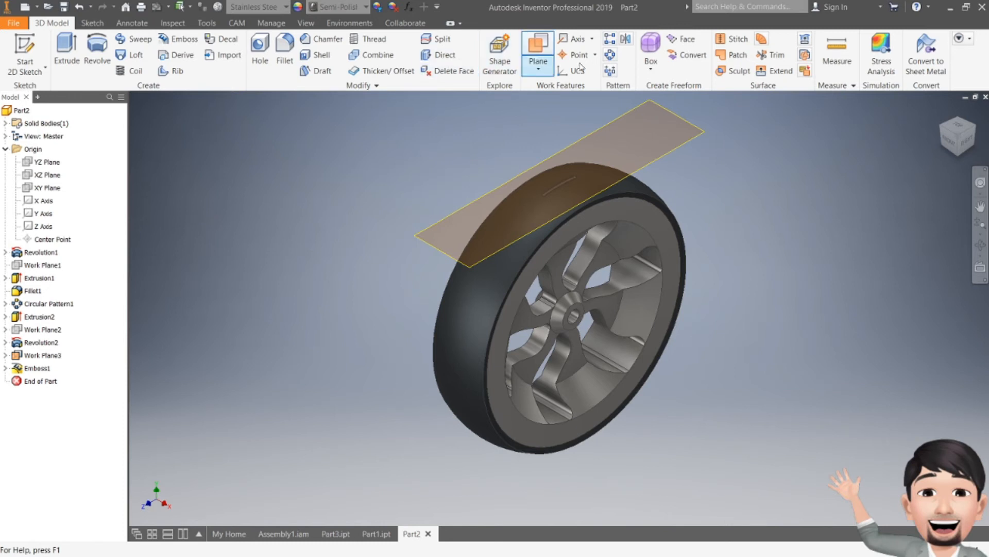
- Circular-pattern the engraved groove around the wheel's axis with 25 occurrences over 360 degrees
{"action": "left_click", "coordinate": [610, 54]}
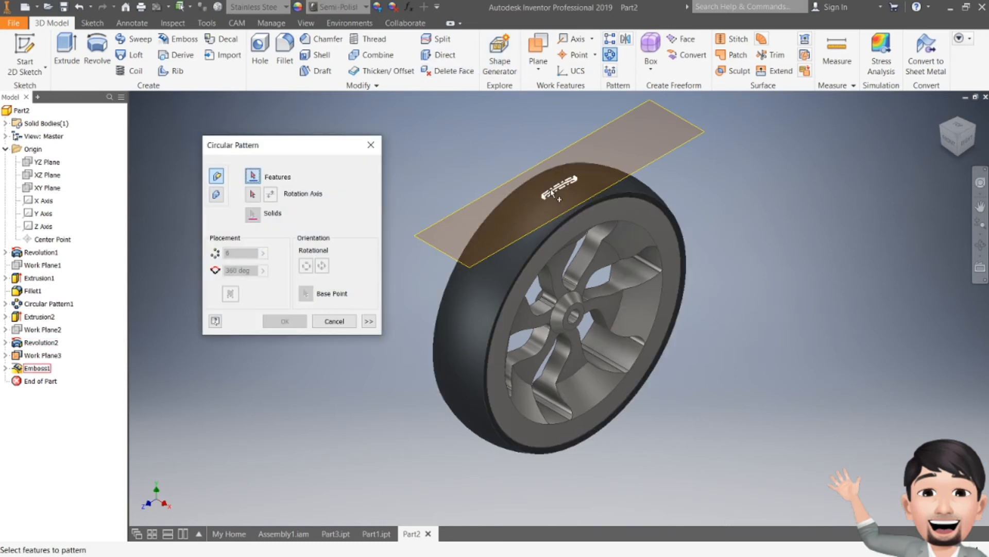
{"action": "left_click", "coordinate": [253, 196]}
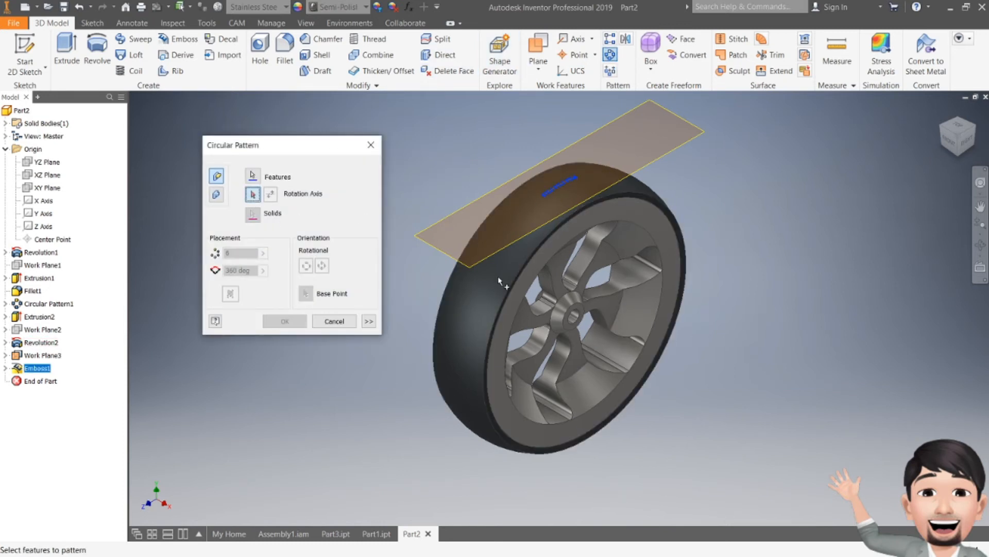
{"action": "left_click", "coordinate": [534, 263]}
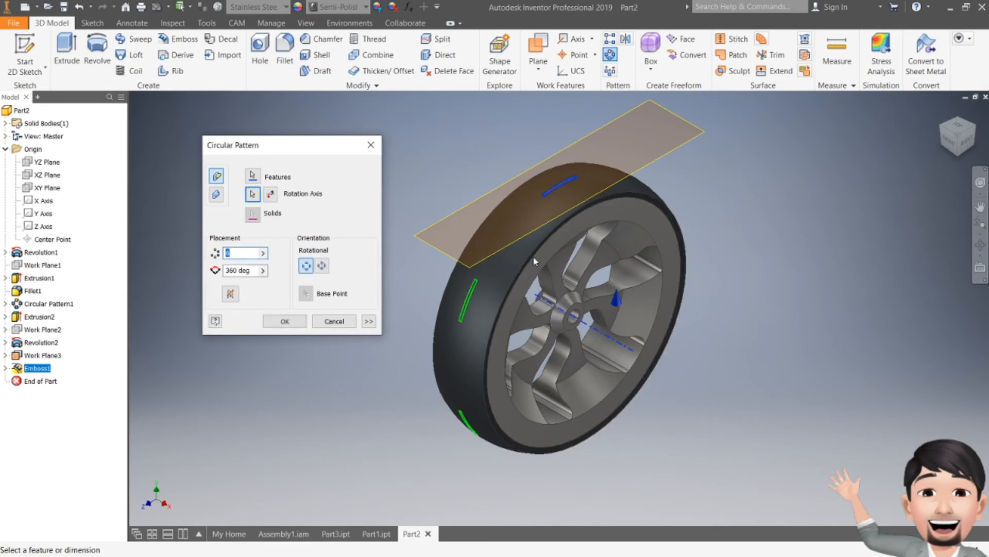
{"action": "type", "text": "25"}
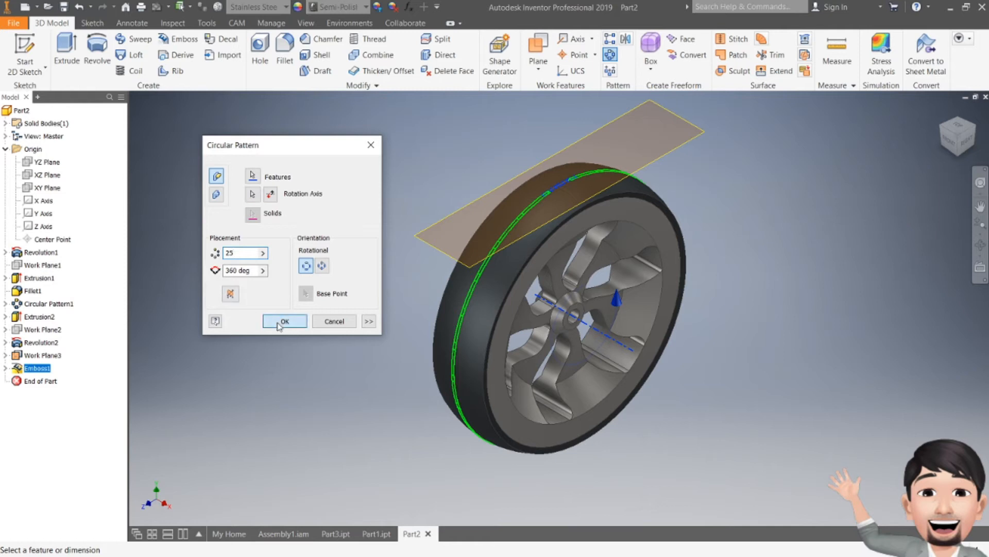
{"action": "left_click", "coordinate": [285, 321]}
{"action": "scroll", "coordinate": [442, 287], "scroll_direction": "up", "scroll_amount": 3}
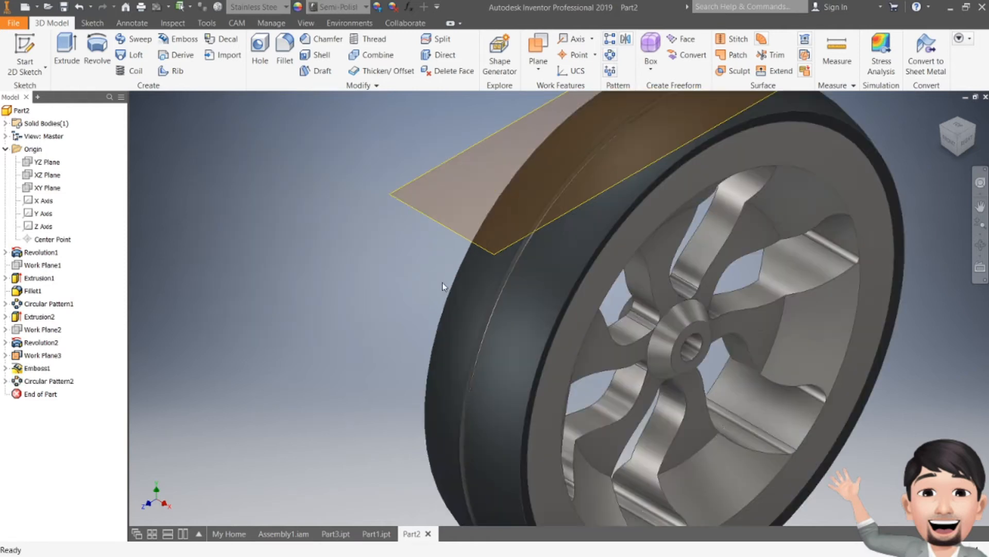
{"action": "scroll", "coordinate": [412, 295], "scroll_direction": "down", "scroll_amount": 3}
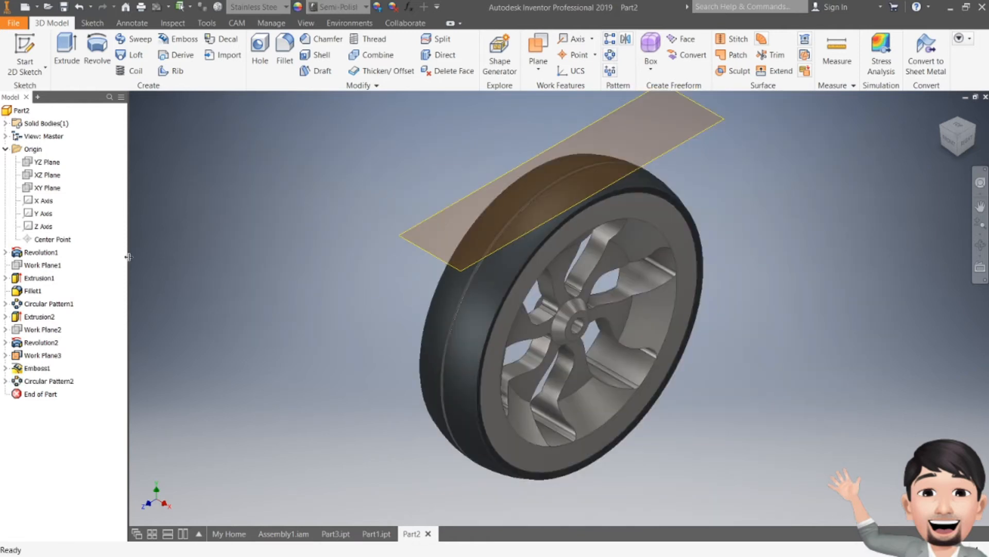
- Start a new 2D sketch on the offset work plane over the tyre
{"action": "left_click", "coordinate": [27, 52]}
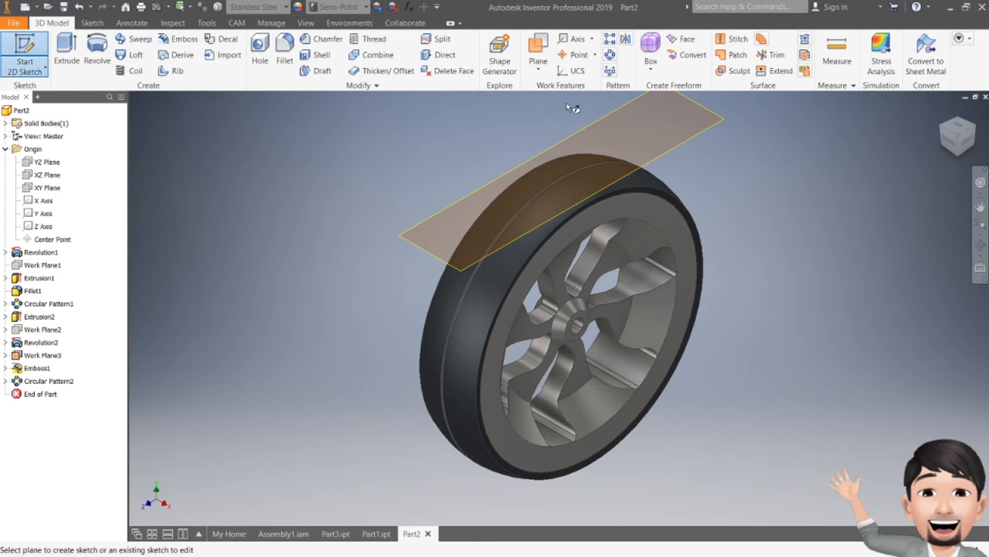
{"action": "left_click", "coordinate": [627, 114]}
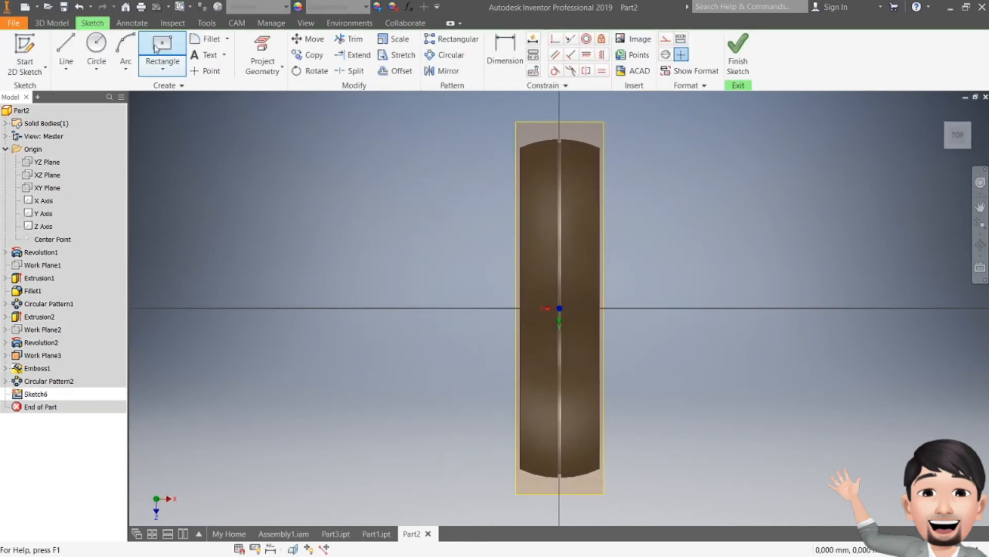
{"action": "left_click", "coordinate": [163, 63]}
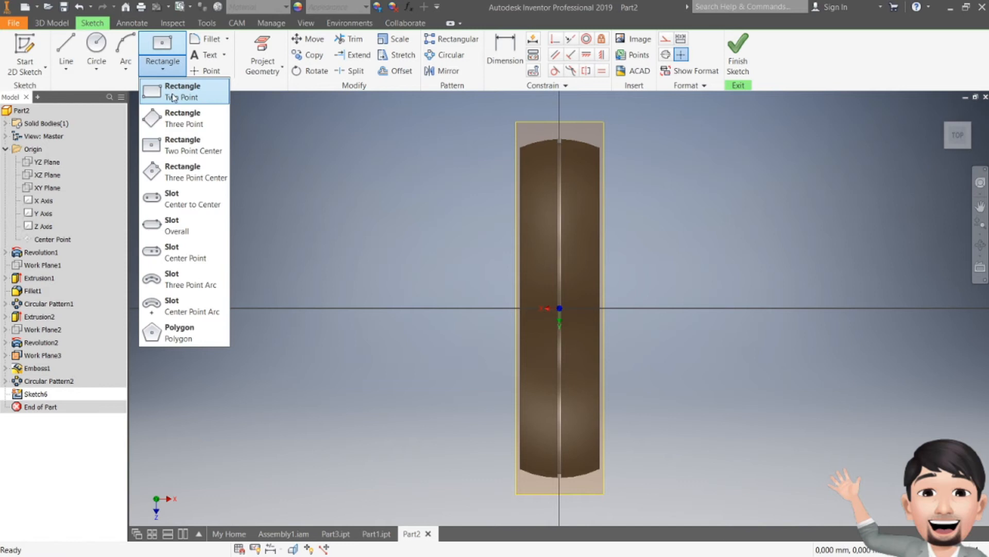
{"action": "key", "text": "Escape"}
- Begin a control vertex spline beside the central groove, curving from near the origin toward the tyre's outer edge
{"action": "key", "text": "l"}
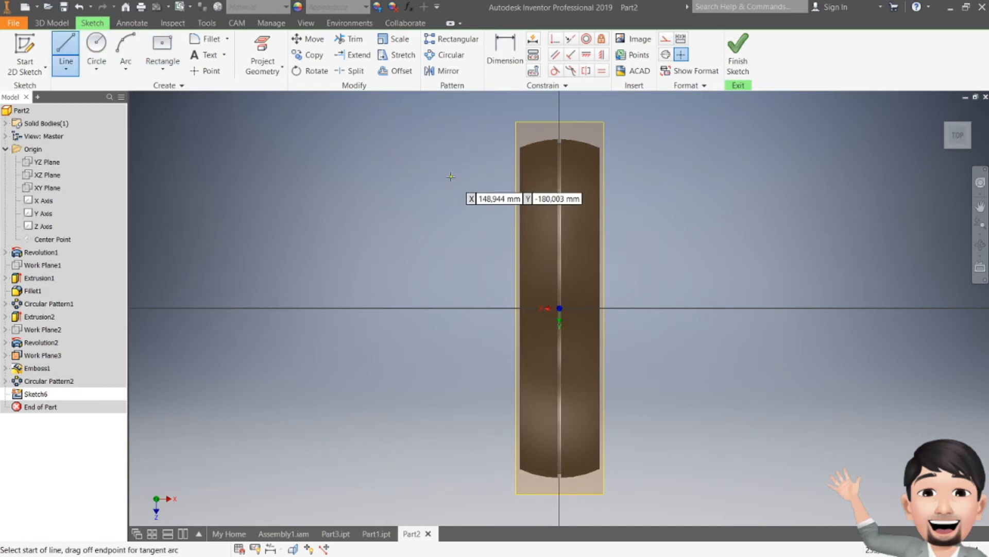
{"action": "scroll", "coordinate": [611, 278], "scroll_direction": "down", "scroll_amount": 3}
{"action": "left_click", "coordinate": [66, 67]}
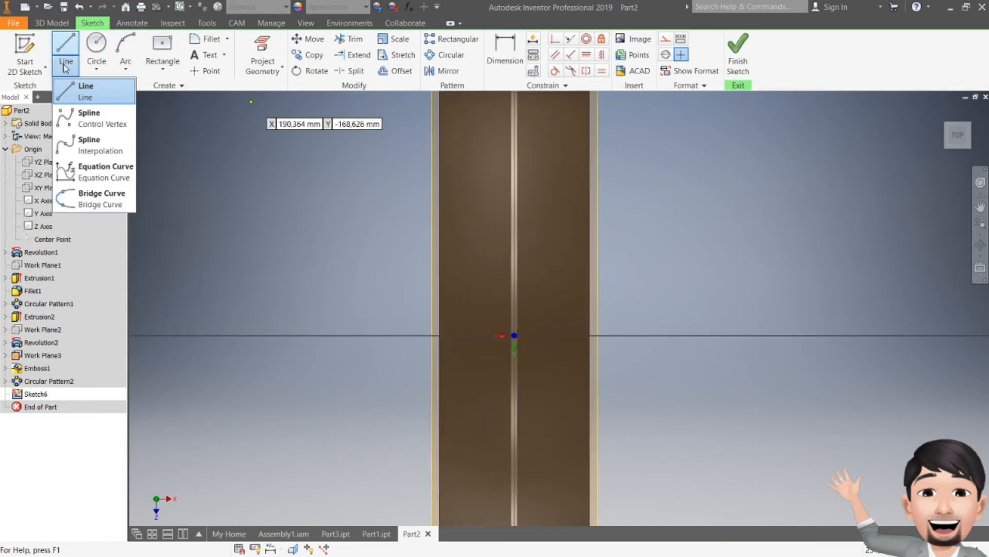
{"action": "left_click", "coordinate": [98, 118]}
{"action": "scroll", "coordinate": [540, 233], "scroll_direction": "down", "scroll_amount": 3}
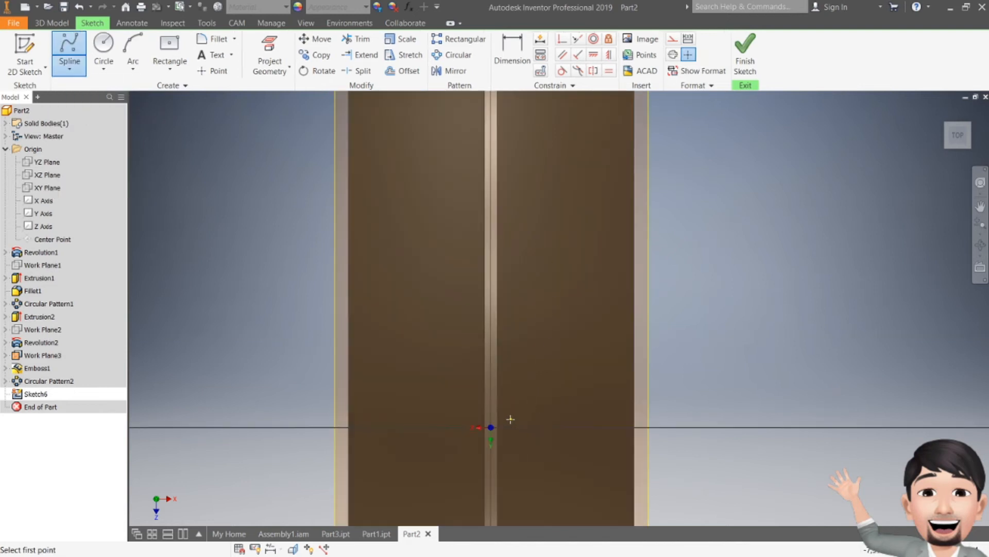
{"action": "left_click", "coordinate": [519, 350]}
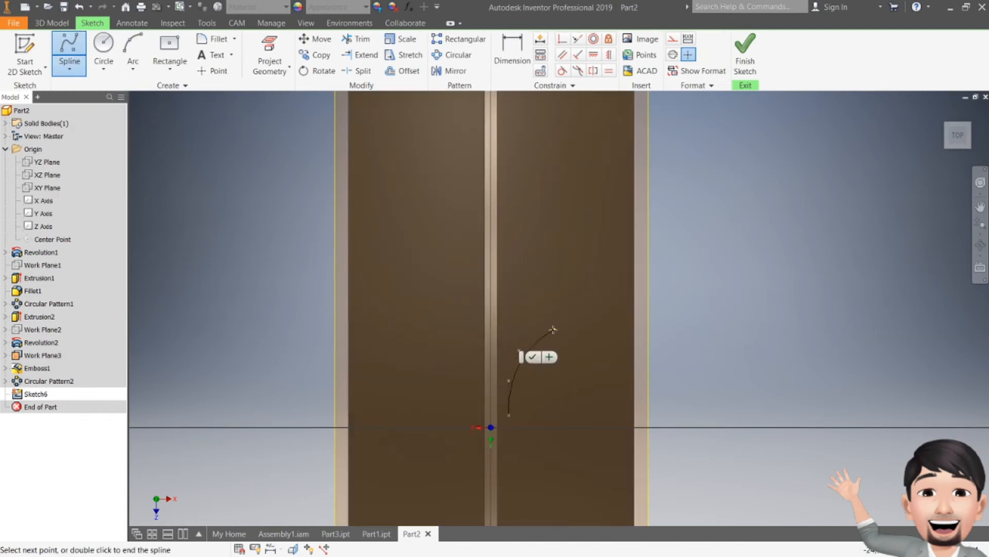
- Finish the S-shaped upper spline beside the tyre's centre groove and close it into a leaf-like profile with a second spline beneath it
{"action": "double_click", "coordinate": [624, 261]}
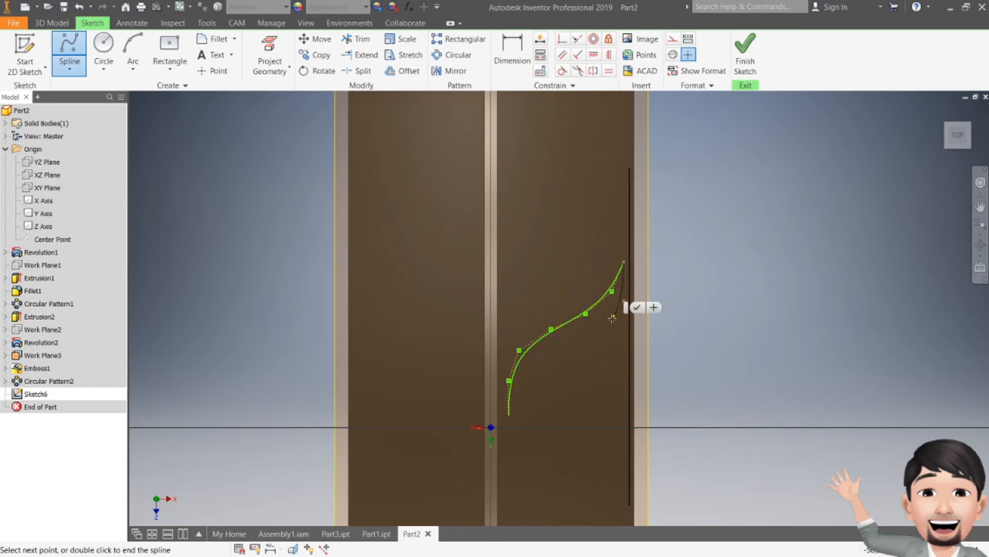
{"action": "left_click", "coordinate": [584, 339]}
{"action": "left_click", "coordinate": [554, 343]}
{"action": "left_click", "coordinate": [539, 358]}
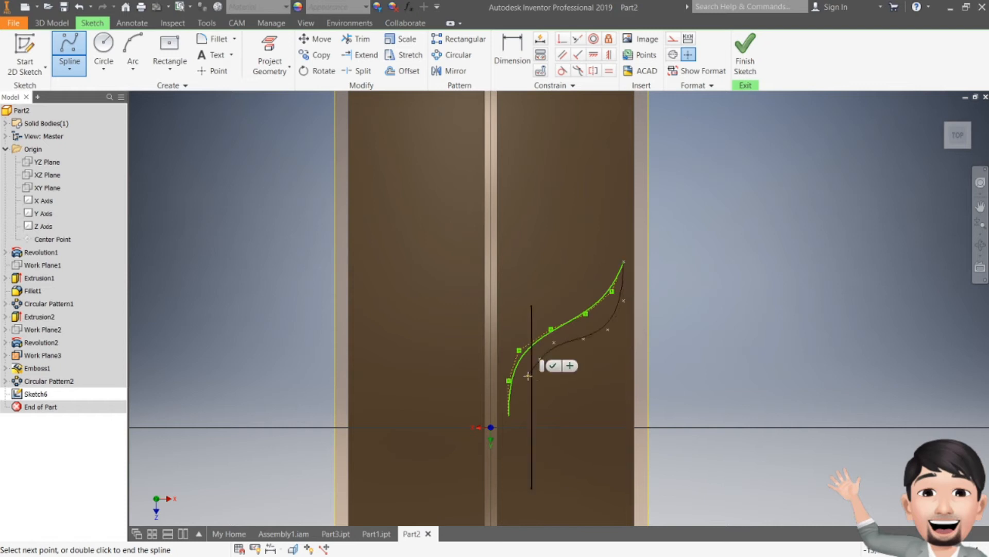
{"action": "left_click", "coordinate": [528, 375]}
{"action": "double_click", "coordinate": [510, 412]}
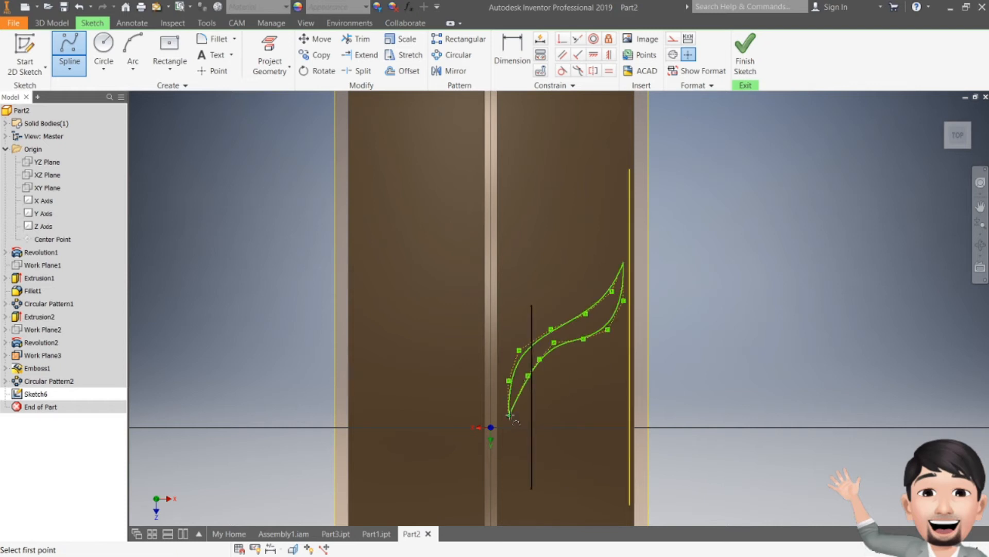
- Sketch a closed, narrow zigzag flame profile from straight lines above the lower half of the spline profile
{"action": "left_click", "coordinate": [70, 69]}
{"action": "left_click", "coordinate": [87, 112]}
{"action": "middle_click_drag", "start_coordinate": [496, 301], "coordinate": [490, 215]}
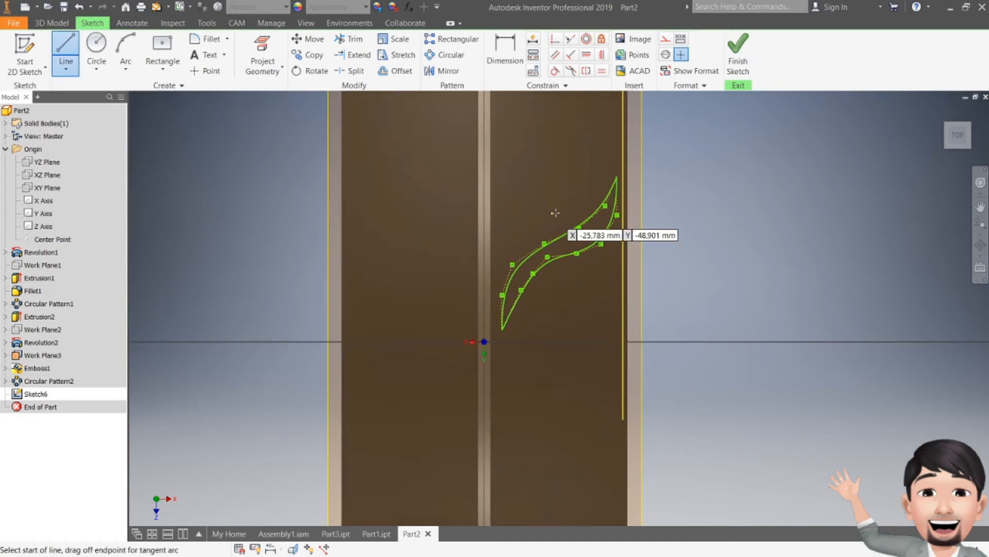
{"action": "left_click", "coordinate": [527, 235]}
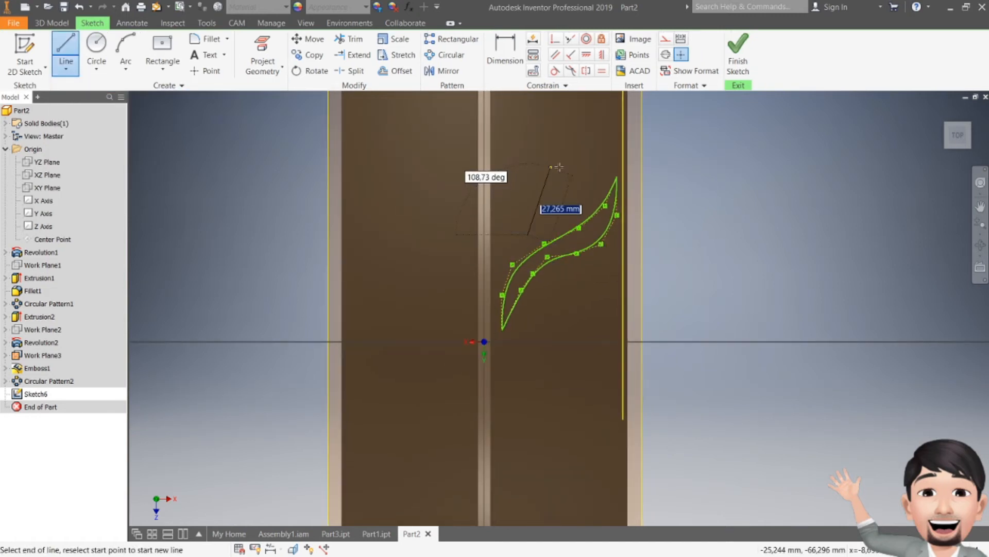
{"action": "left_click", "coordinate": [543, 161]}
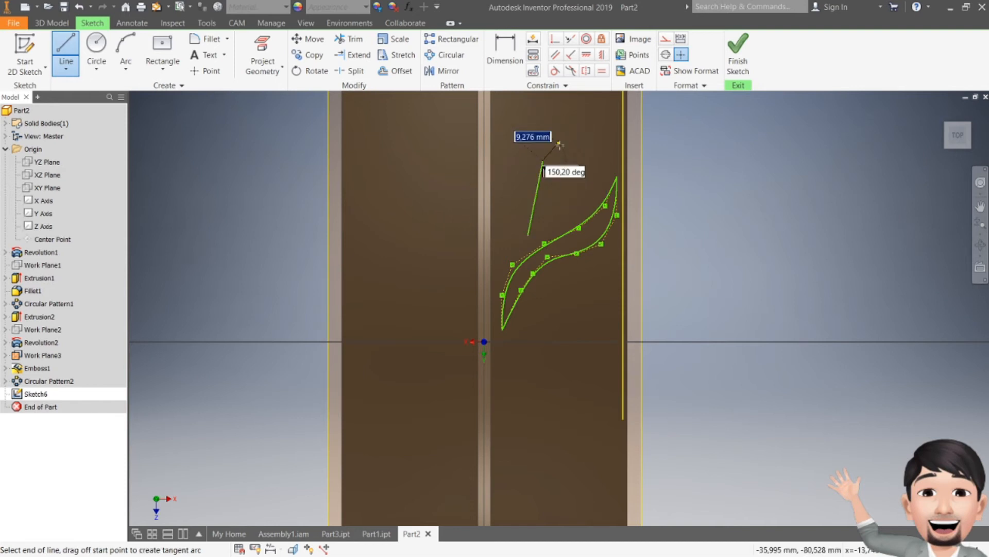
{"action": "middle_click_drag", "start_coordinate": [561, 147], "coordinate": [558, 212]}
{"action": "left_click", "coordinate": [558, 214]}
{"action": "left_click", "coordinate": [568, 182]}
{"action": "left_click", "coordinate": [571, 205]}
{"action": "left_click", "coordinate": [567, 228]}
{"action": "left_click", "coordinate": [548, 240]}
{"action": "left_click", "coordinate": [539, 282]}
{"action": "left_click", "coordinate": [524, 300]}
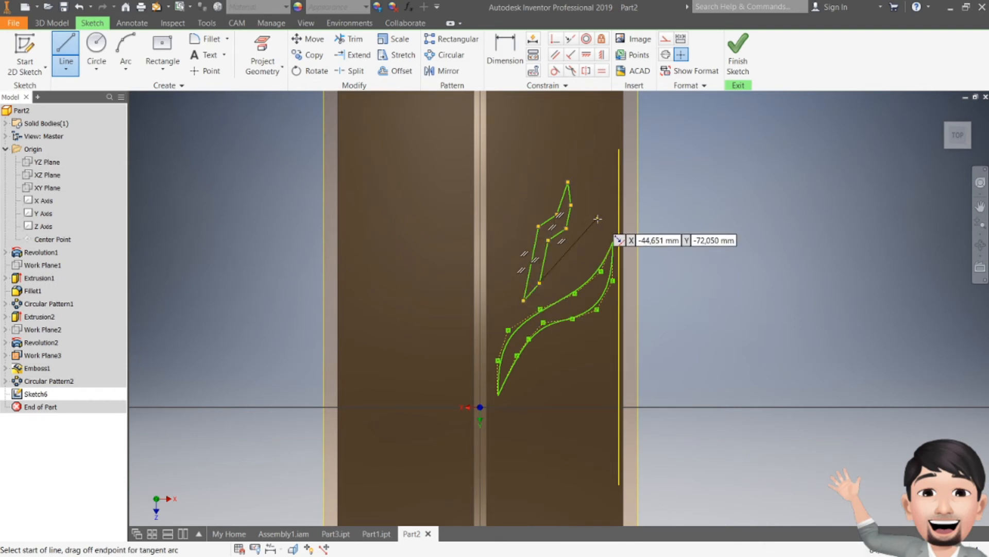
{"action": "key", "text": "Escape"}
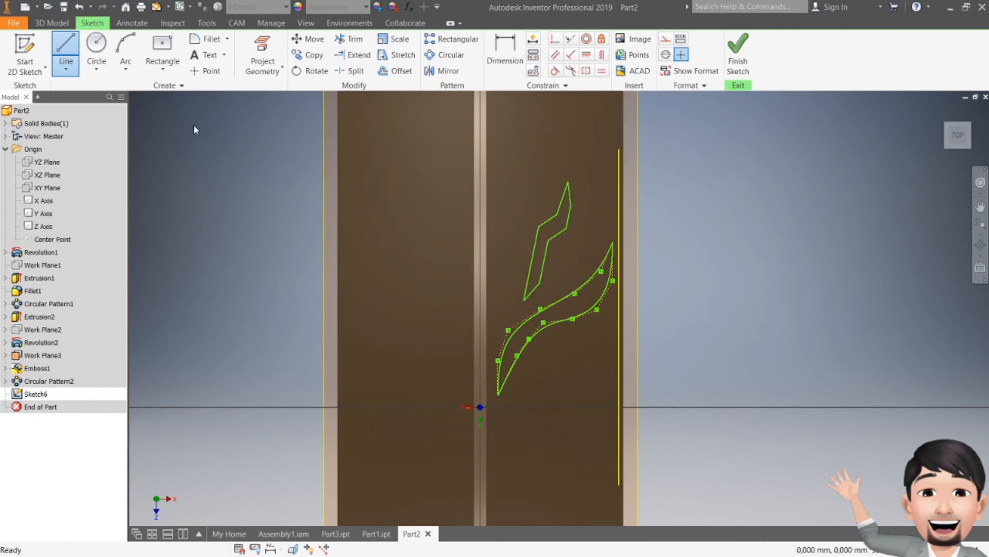
- Sketch a second, smaller closed zigzag profile from lines between the first one and the spline profile, and finish the sketch
{"action": "left_click", "coordinate": [66, 51]}
{"action": "left_click", "coordinate": [601, 271]}
{"action": "left_click", "coordinate": [594, 227]}
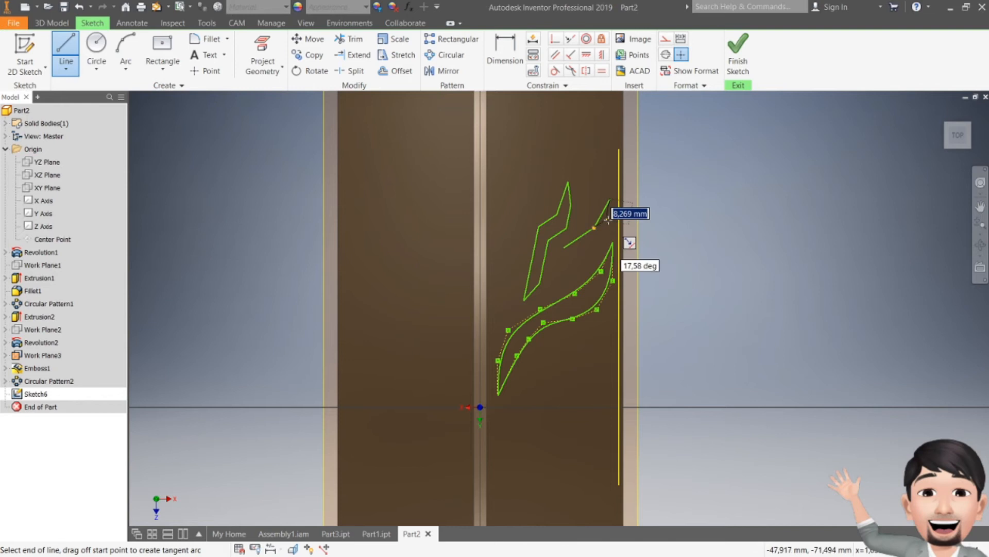
{"action": "left_click", "coordinate": [610, 199]}
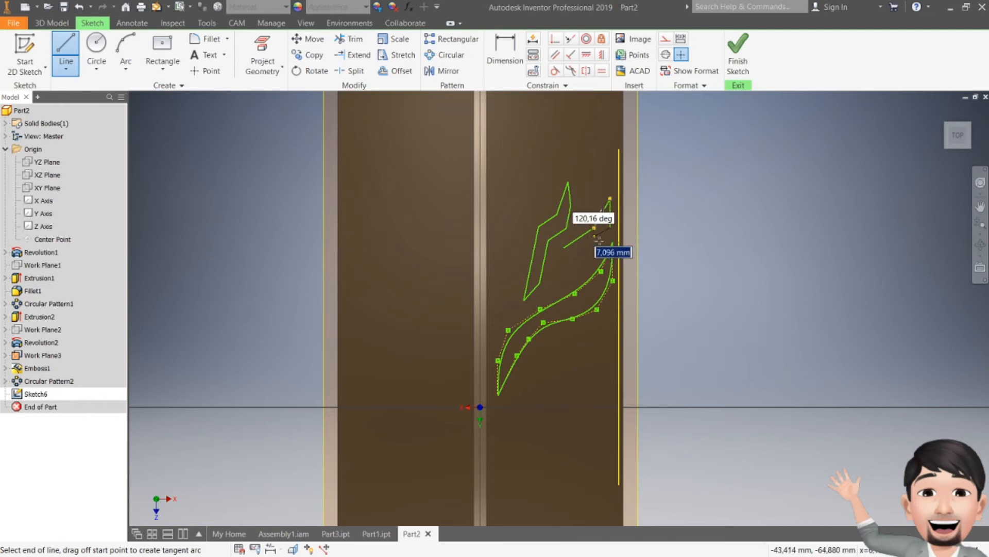
{"action": "left_click", "coordinate": [610, 227]}
{"action": "left_click", "coordinate": [570, 257]}
{"action": "left_click", "coordinate": [559, 275]}
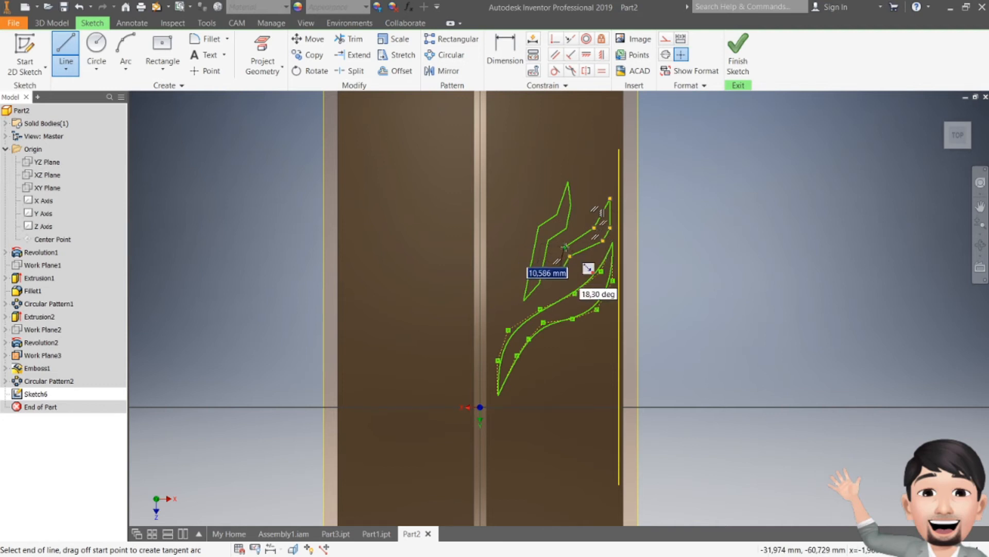
{"action": "key", "text": "Escape"}
{"action": "left_click", "coordinate": [738, 52]}
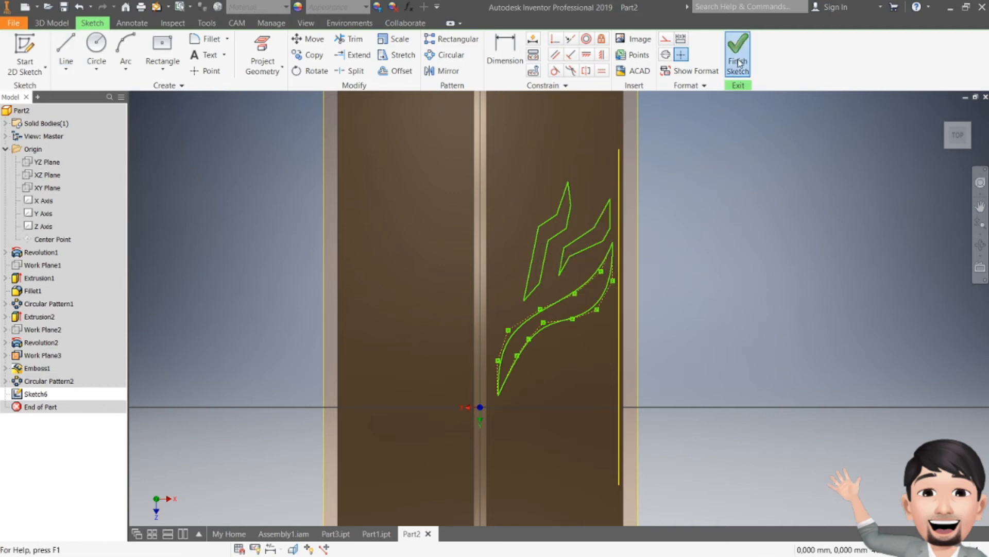
- Emboss all three sketched flame profiles on the tyre tread, raised from the face with a depth of 1.5 mm
{"action": "left_click", "coordinate": [181, 39]}
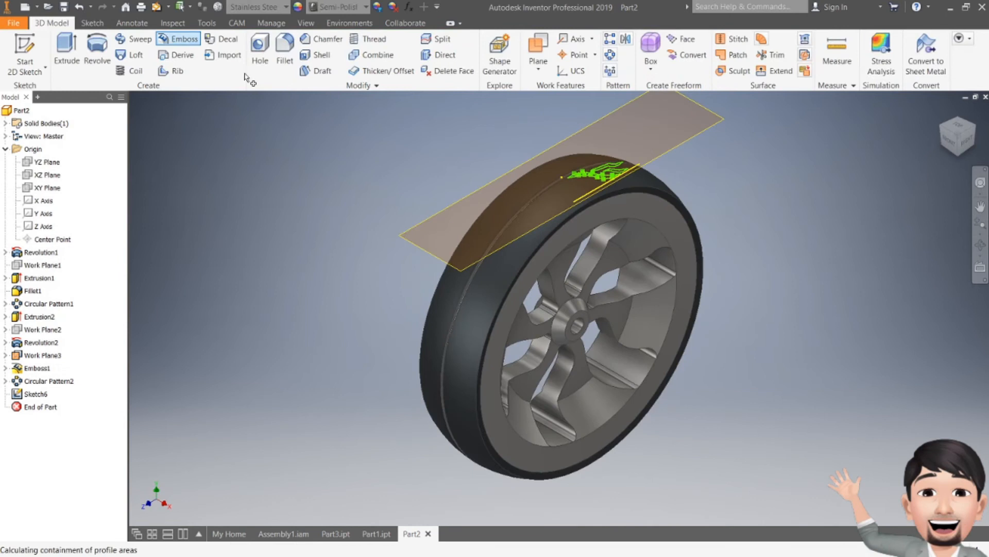
{"action": "scroll", "coordinate": [610, 220], "scroll_direction": "down", "scroll_amount": 5}
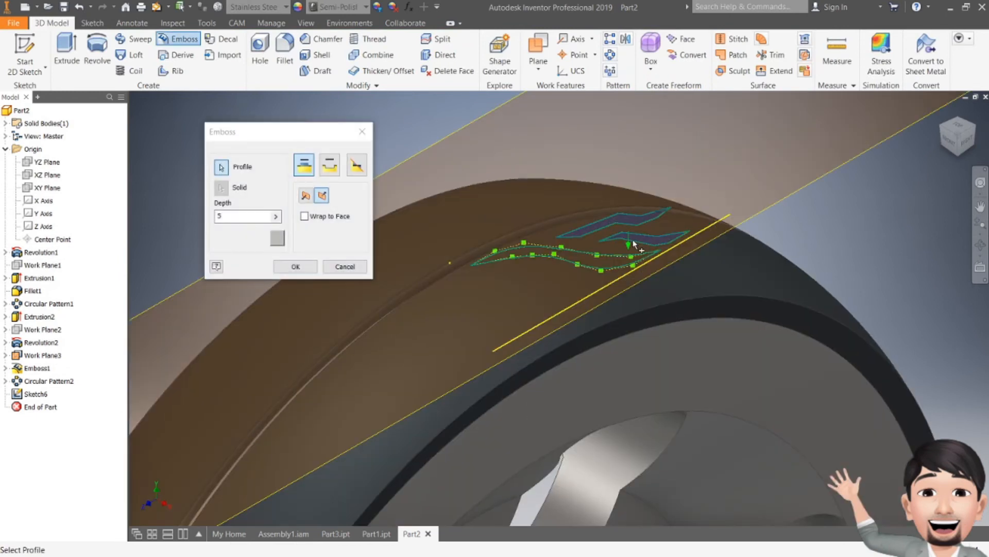
{"action": "left_click", "coordinate": [611, 260]}
{"action": "left_click", "coordinate": [305, 170]}
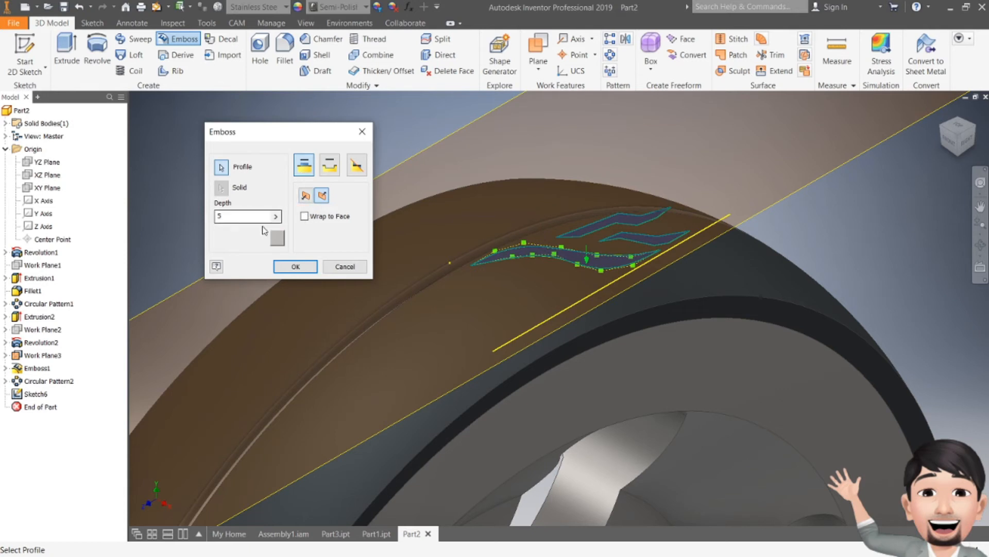
{"action": "type", "text": "1.5"}
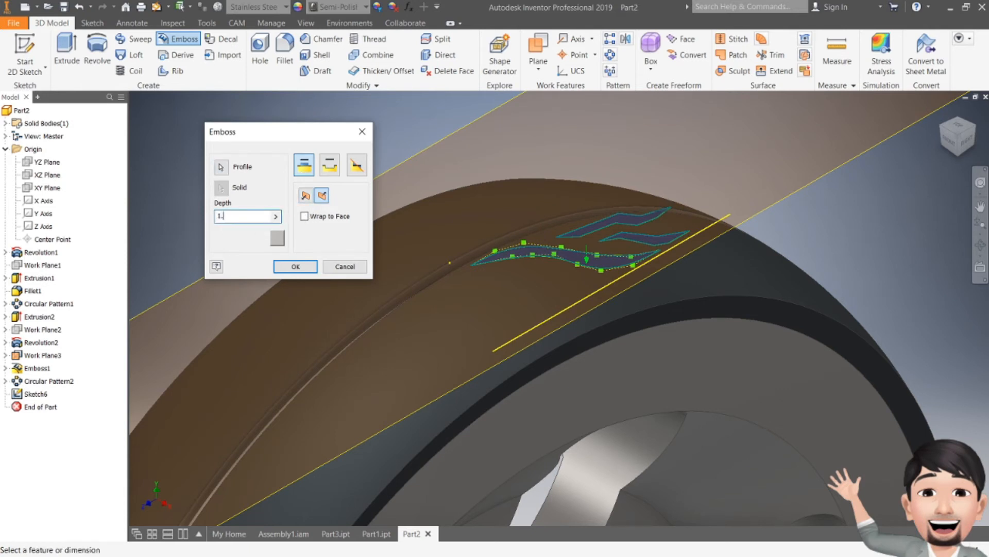
{"action": "left_click", "coordinate": [296, 267]}
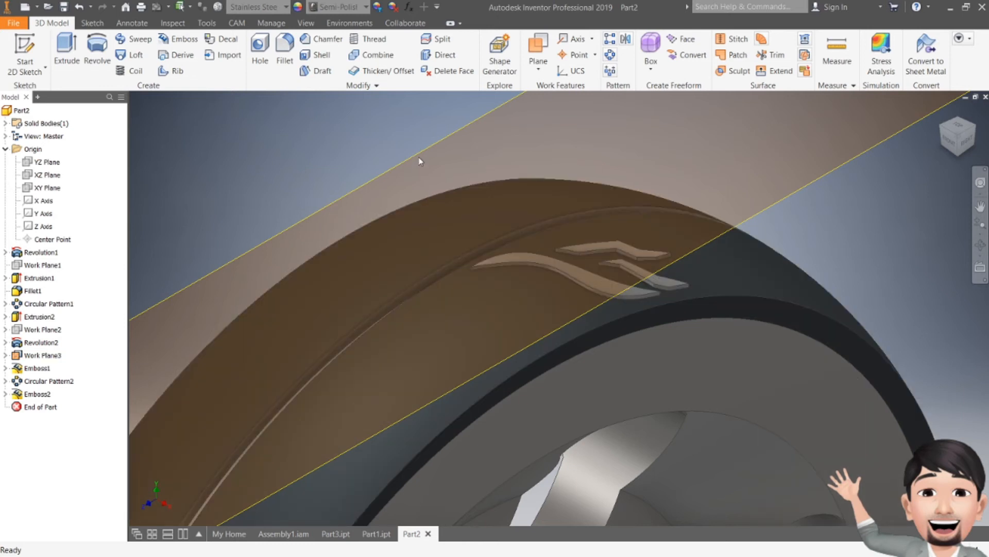
- Hide Work Plane3, which lies across the top of the tyre
{"action": "right_click", "coordinate": [41, 355]}
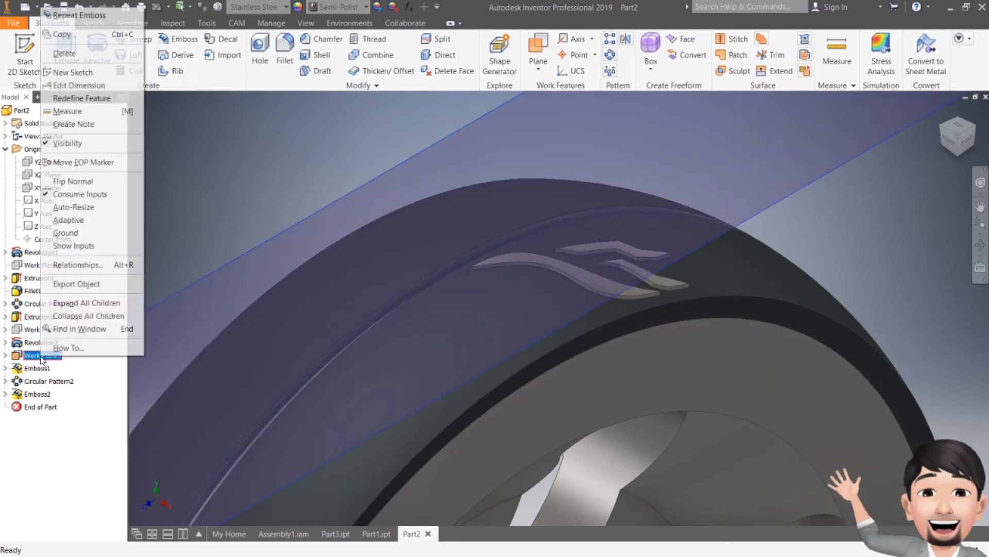
{"action": "left_click", "coordinate": [67, 142]}
{"action": "scroll", "coordinate": [271, 232], "scroll_direction": "up", "scroll_amount": 3}
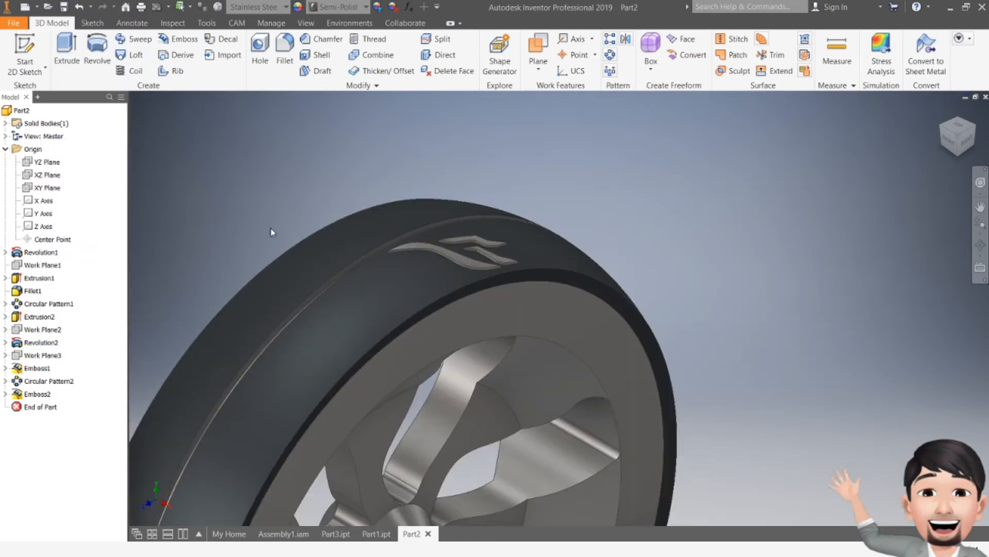
- Pattern the flame emboss circularly around the wheel's axis with 20 occurrences over 360 degrees
{"action": "left_click", "coordinate": [610, 54]}
{"action": "left_click", "coordinate": [453, 248]}
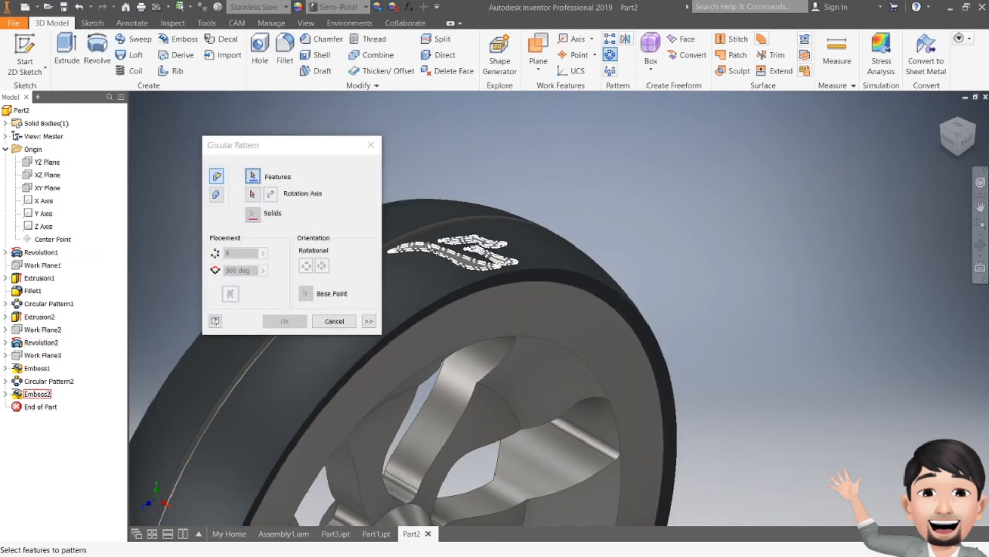
{"action": "left_click", "coordinate": [466, 298]}
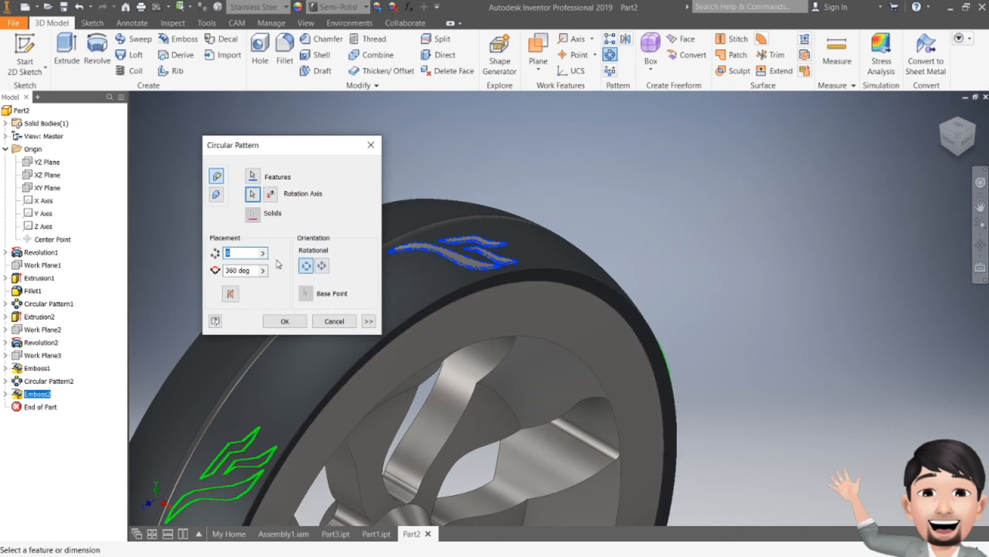
{"action": "type", "text": "20"}
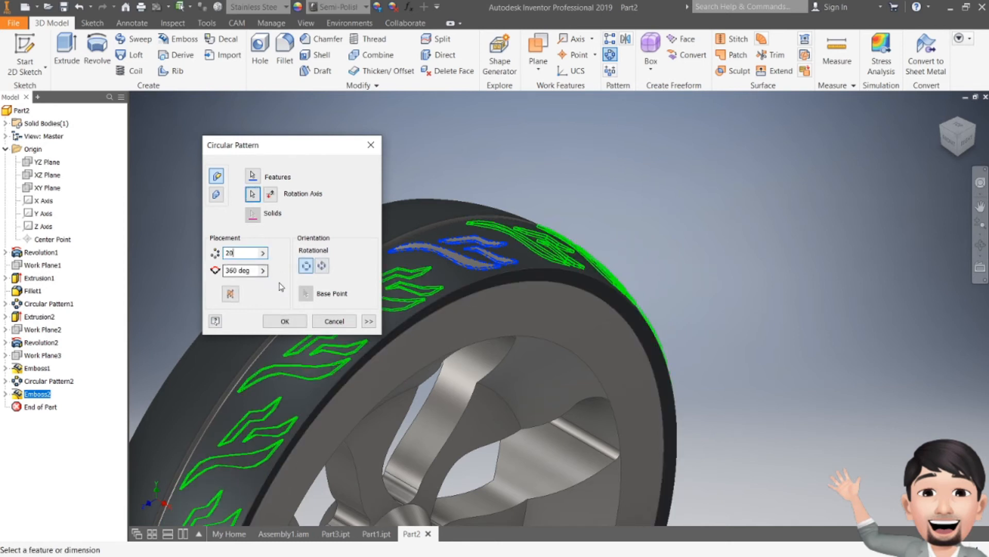
{"action": "left_click", "coordinate": [297, 325]}
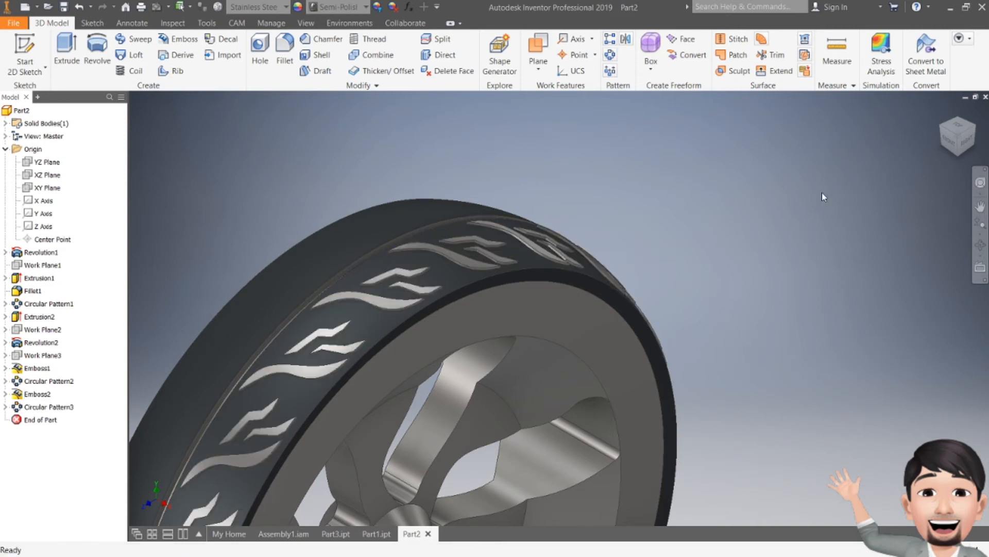
- Set the feature appearance of the original flame emboss, Emboss2, to Iron Gray
{"action": "right_click", "coordinate": [34, 407]}
{"action": "left_click", "coordinate": [221, 272]}
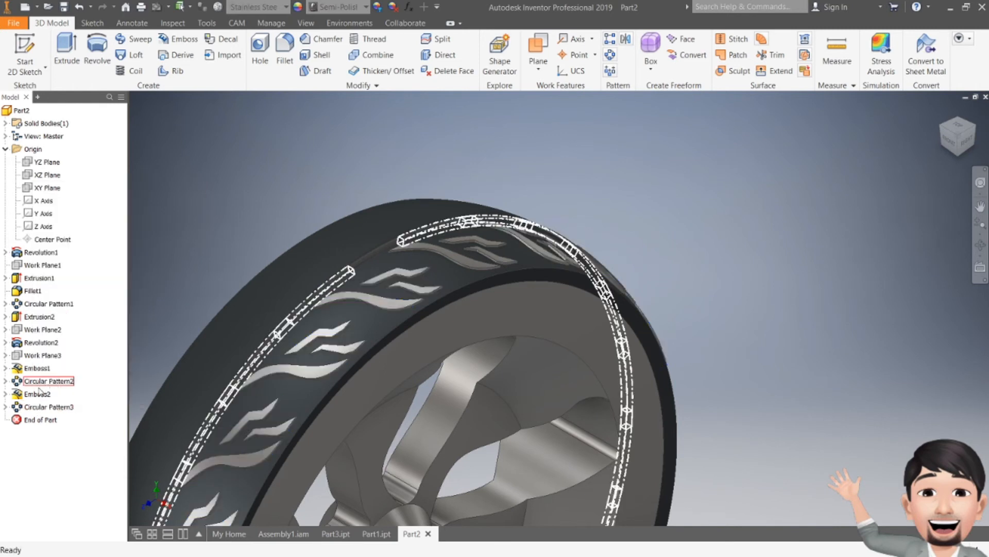
{"action": "right_click", "coordinate": [35, 397]}
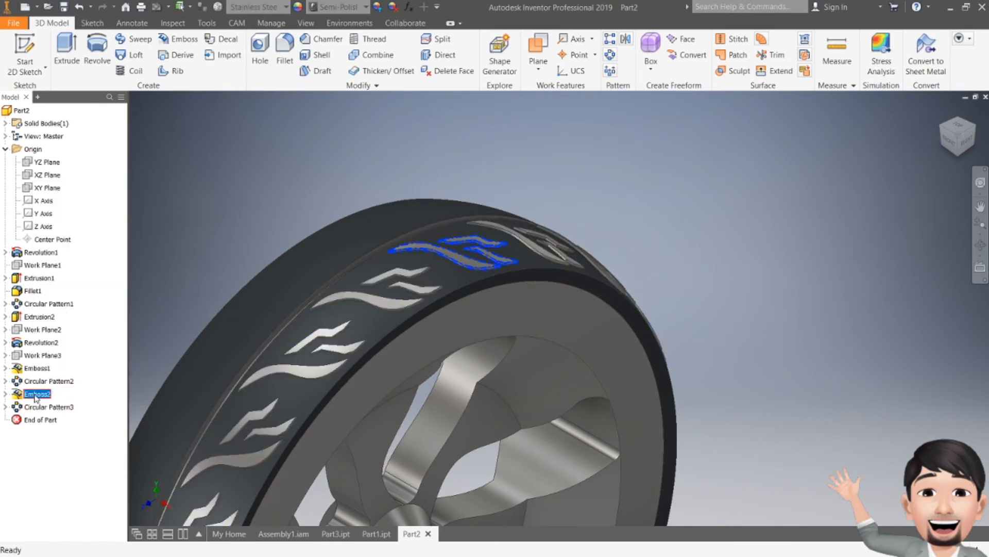
{"action": "left_click", "coordinate": [79, 367]}
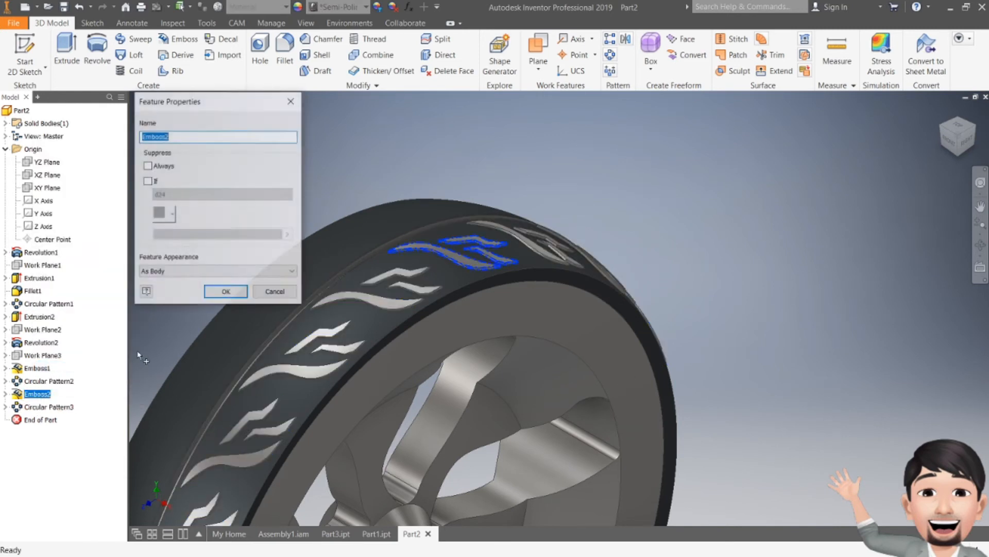
{"action": "left_click", "coordinate": [181, 271]}
{"action": "scroll", "coordinate": [187, 380], "scroll_direction": "down", "scroll_amount": 15}
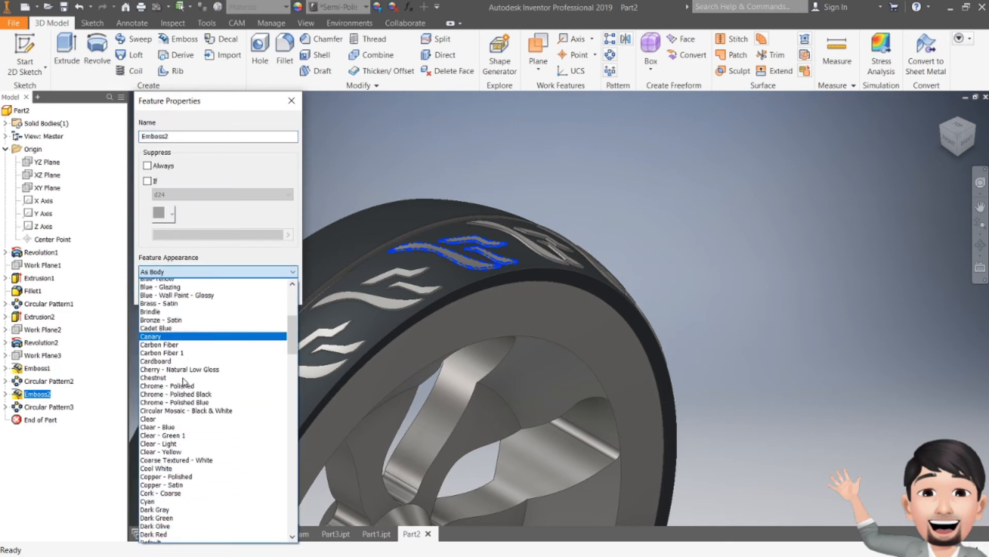
{"action": "scroll", "coordinate": [187, 380], "scroll_direction": "down", "scroll_amount": 20}
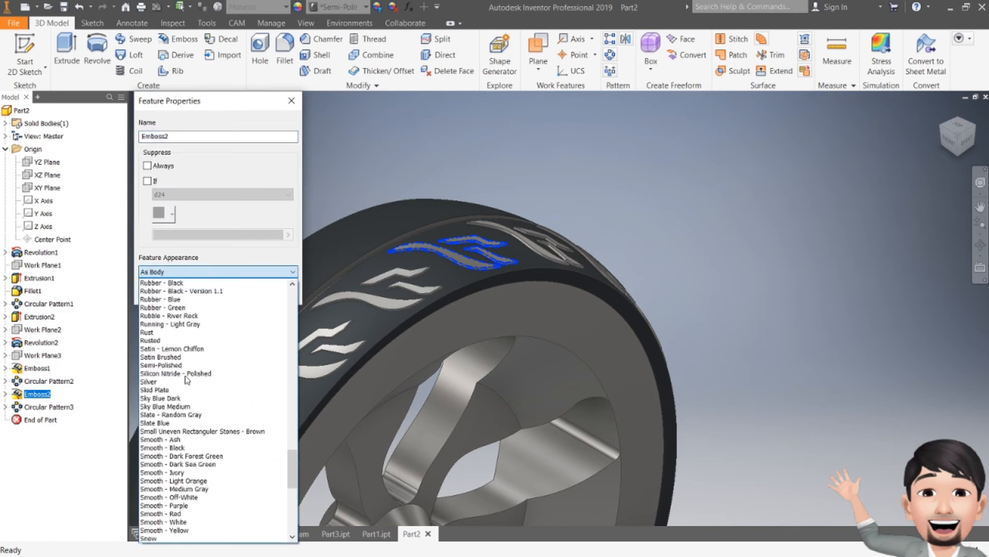
{"action": "scroll", "coordinate": [187, 381], "scroll_direction": "up", "scroll_amount": 9}
{"action": "scroll", "coordinate": [186, 380], "scroll_direction": "up", "scroll_amount": 6}
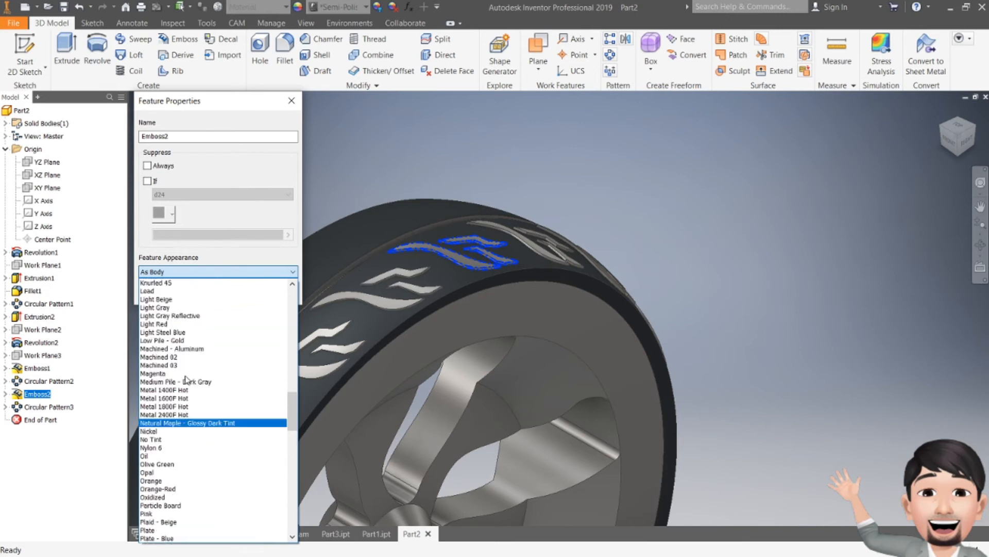
{"action": "left_click", "coordinate": [154, 324]}
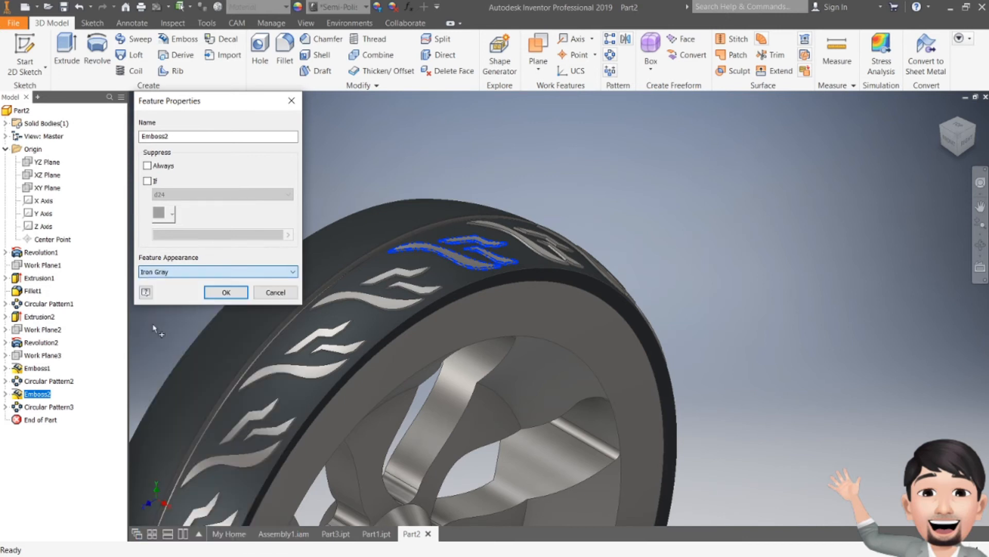
{"action": "left_click", "coordinate": [227, 293]}
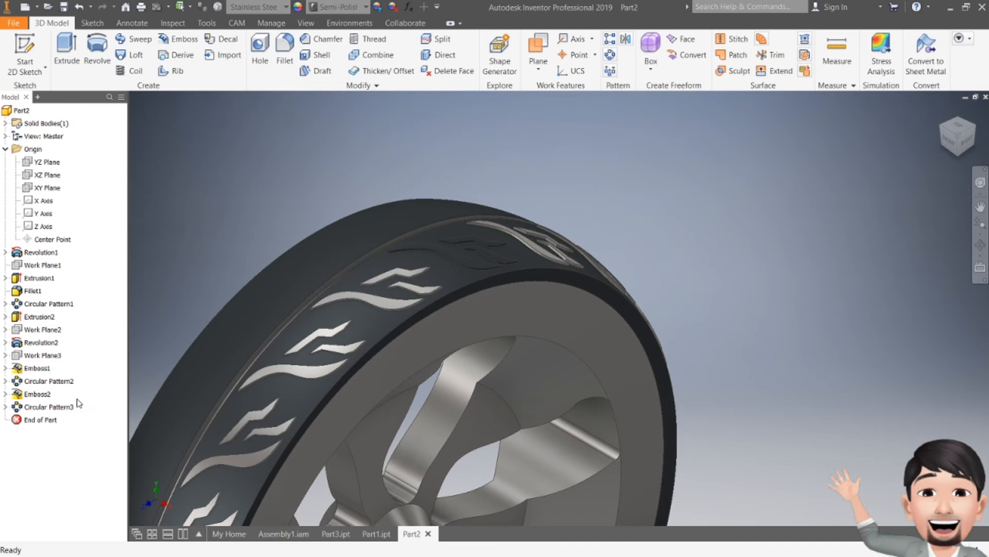
- Set the feature appearance of the circular flame pattern, Circular Pattern3, to Iron Gray
{"action": "right_click", "coordinate": [37, 407]}
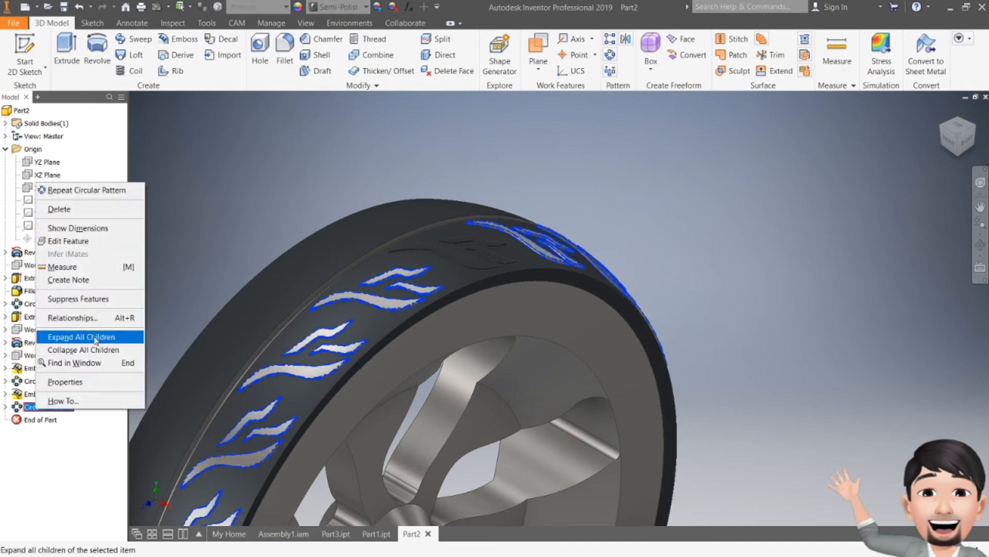
{"action": "left_click", "coordinate": [51, 377]}
{"action": "left_click", "coordinate": [206, 272]}
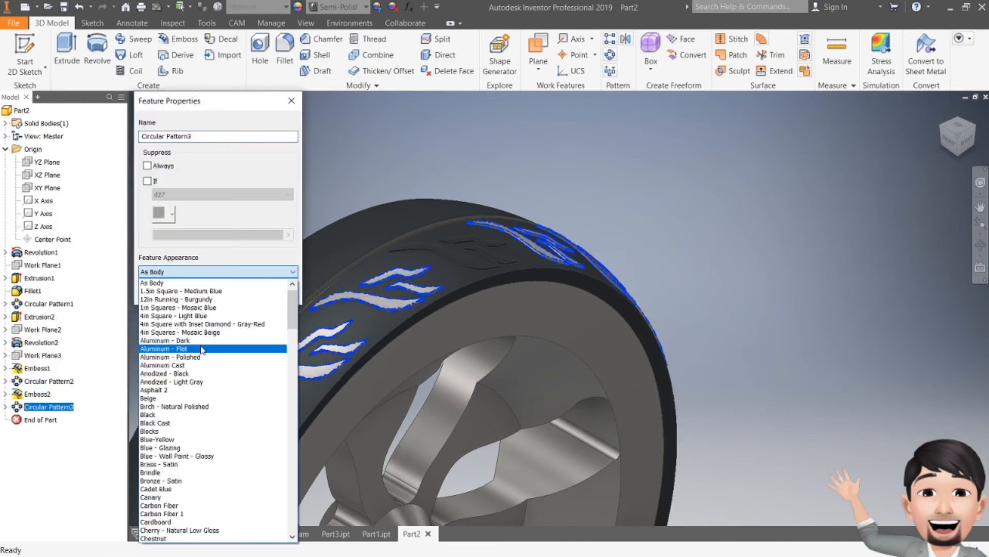
{"action": "scroll", "coordinate": [202, 361], "scroll_direction": "down", "scroll_amount": 20}
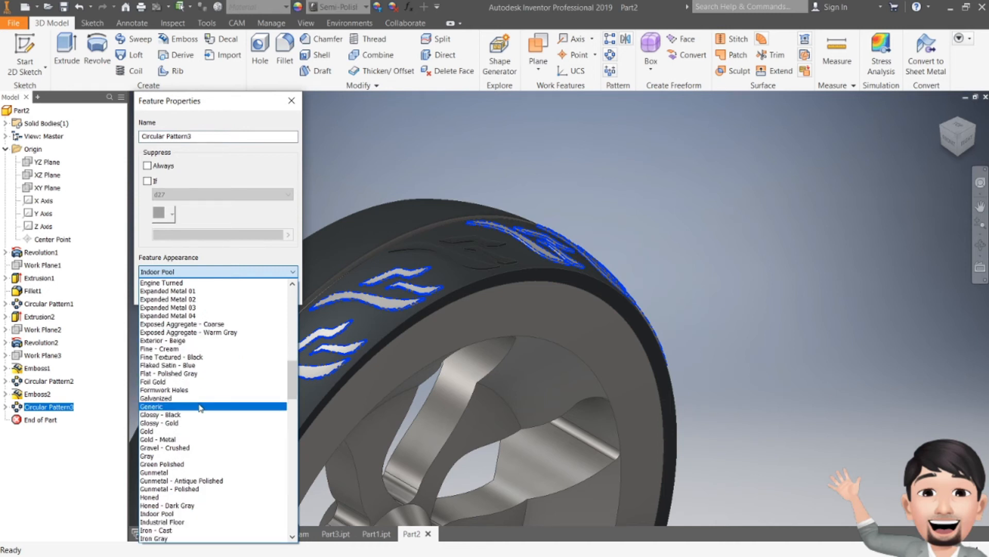
{"action": "left_click", "coordinate": [162, 538]}
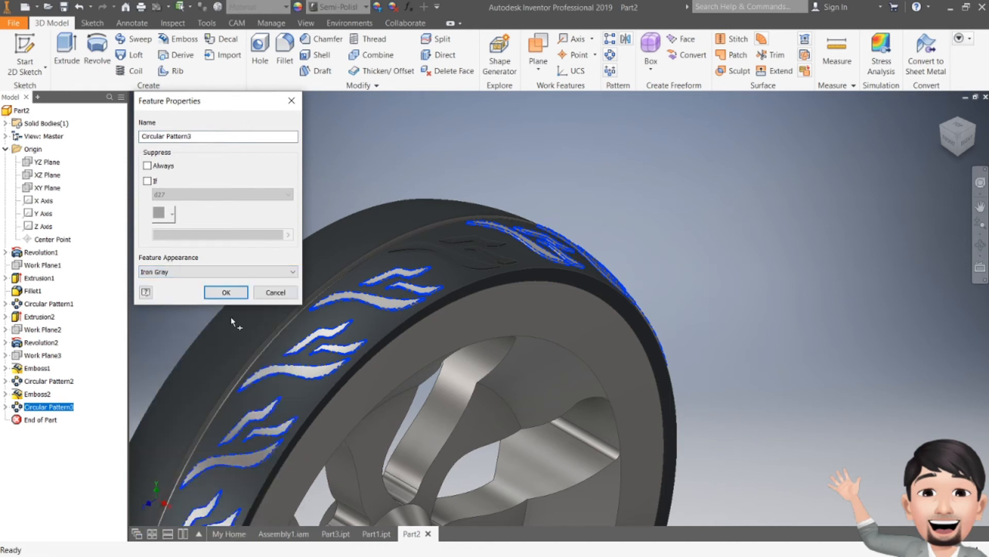
{"action": "left_click", "coordinate": [226, 292]}
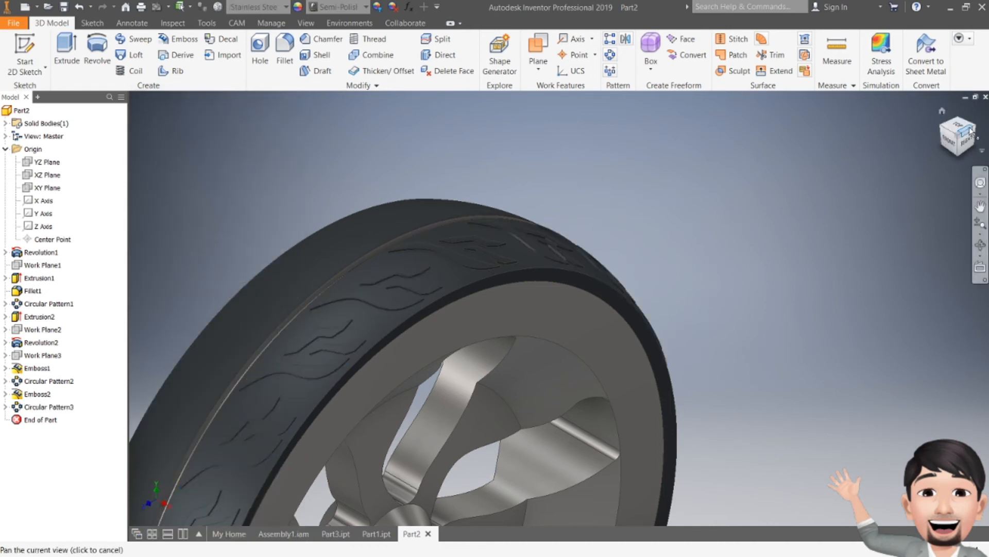
{"action": "left_click", "coordinate": [950, 143]}
{"action": "mouse_move", "coordinate": [952, 138]}
{"action": "left_mouse_down"}
{"action": "mouse_move", "coordinate": [937, 139]}
{"action": "mouse_move", "coordinate": [948, 150]}
{"action": "mouse_move", "coordinate": [939, 148]}
{"action": "left_mouse_up"}
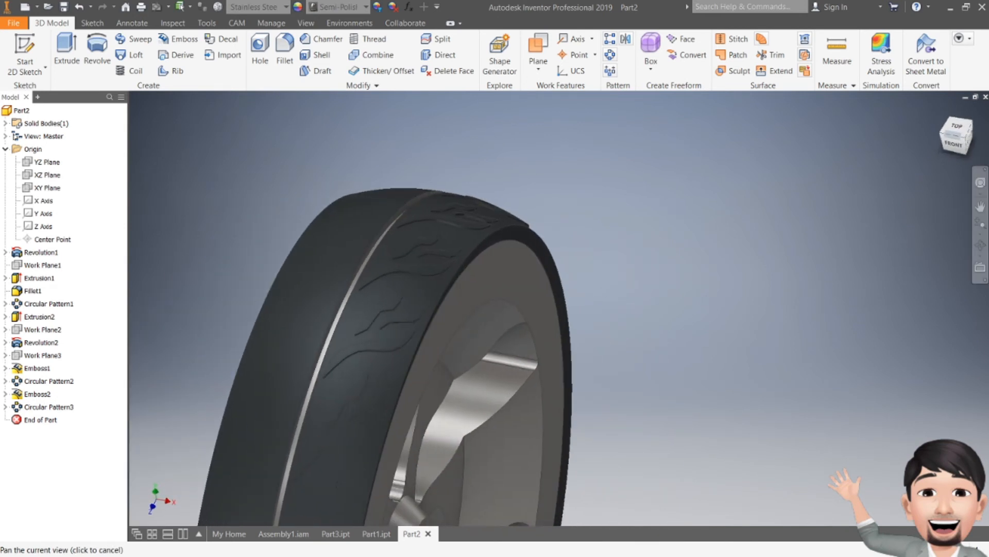
{"action": "scroll", "coordinate": [383, 341], "scroll_direction": "up", "scroll_amount": 4}
{"action": "middle_click_drag", "start_coordinate": [384, 340], "coordinate": [403, 306]}
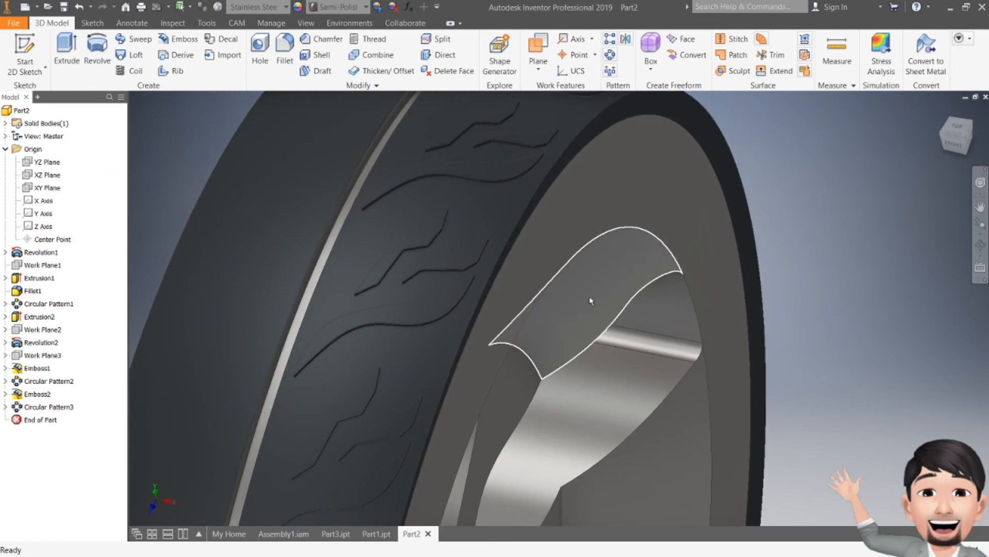
{"action": "scroll", "coordinate": [591, 300], "scroll_direction": "down", "scroll_amount": 4}
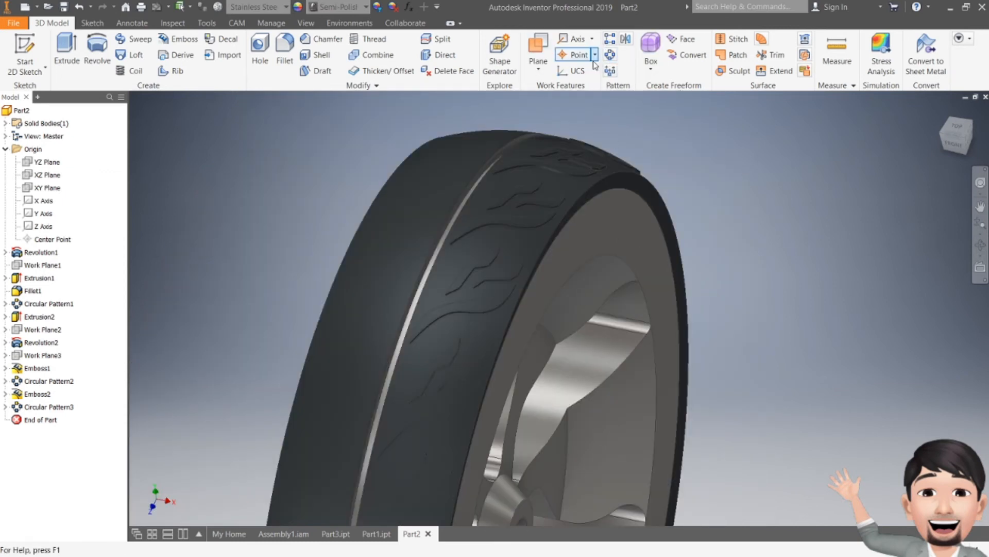
{"action": "left_click", "coordinate": [626, 41]}
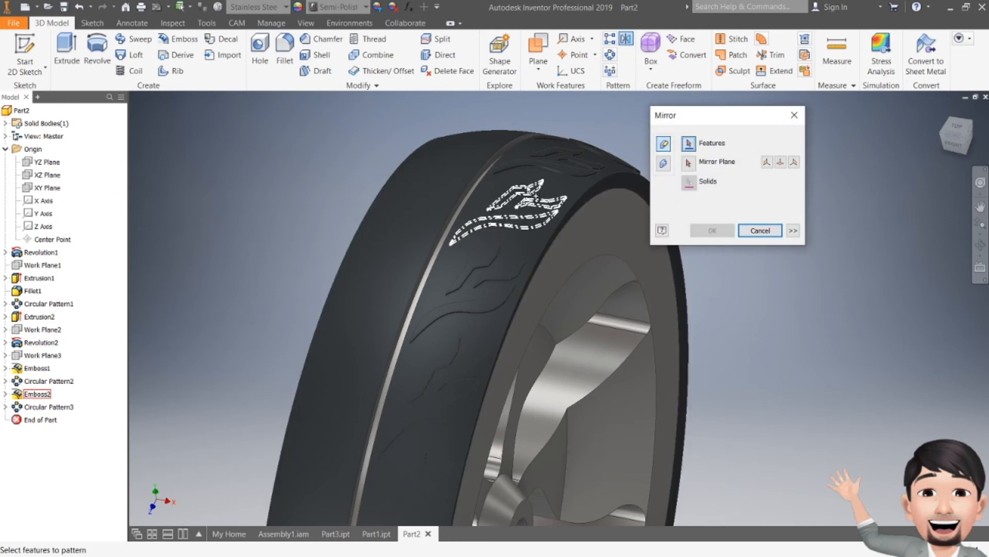
{"action": "left_click", "coordinate": [534, 170]}
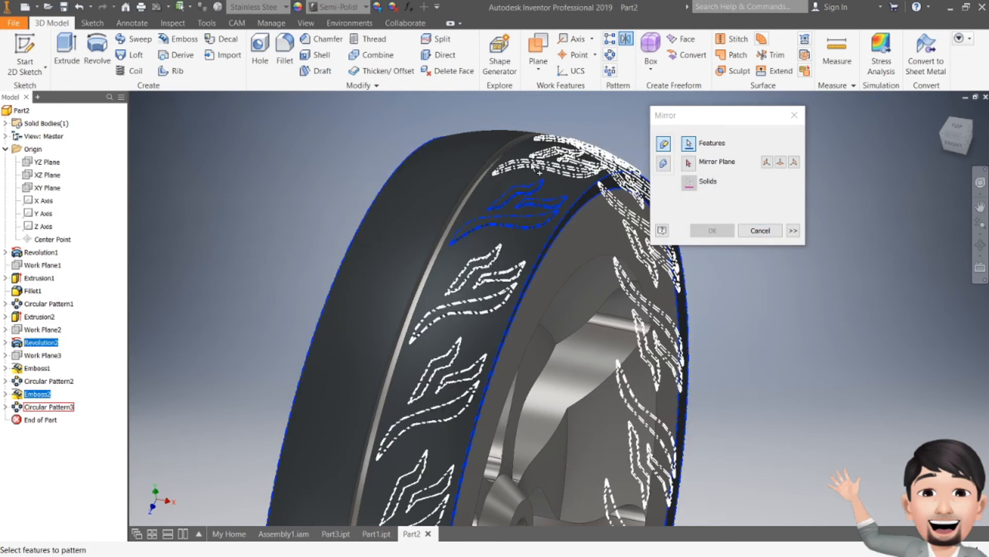
{"action": "left_click", "coordinate": [541, 170]}
{"action": "left_click", "coordinate": [759, 230]}
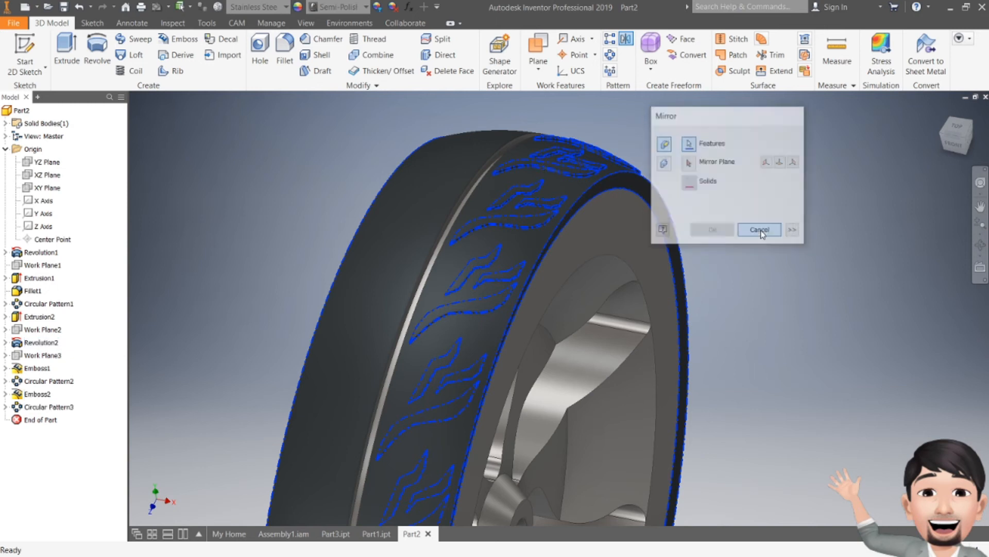
- Mirror the flame emboss and its circular pattern about the YZ Plane onto the other half of the tread
{"action": "left_click", "coordinate": [625, 40]}
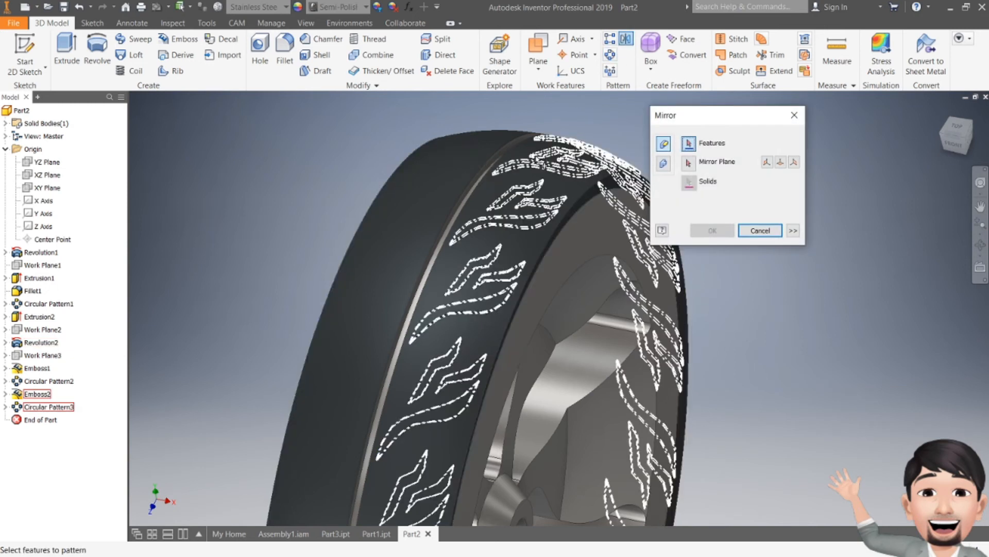
{"action": "left_click", "coordinate": [552, 178]}
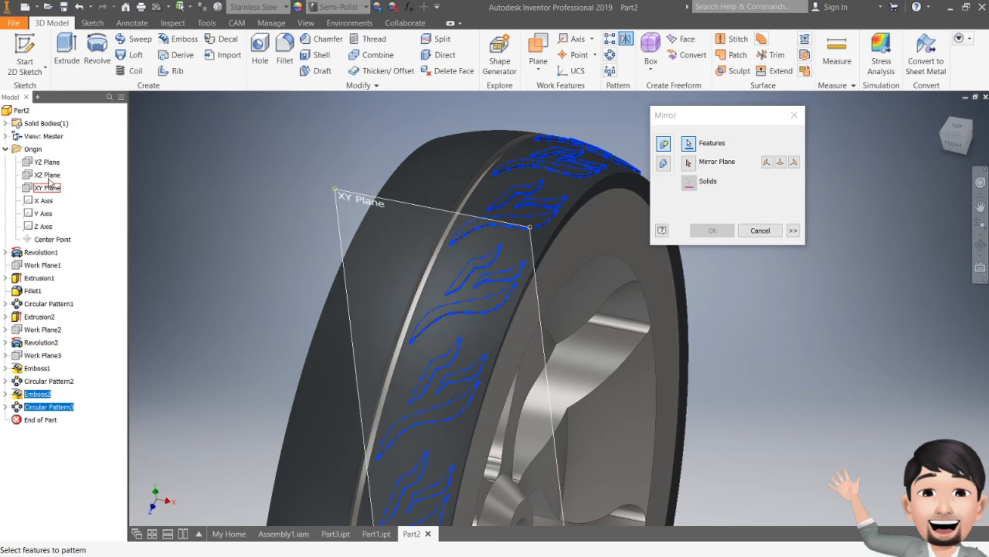
{"action": "left_click", "coordinate": [688, 164]}
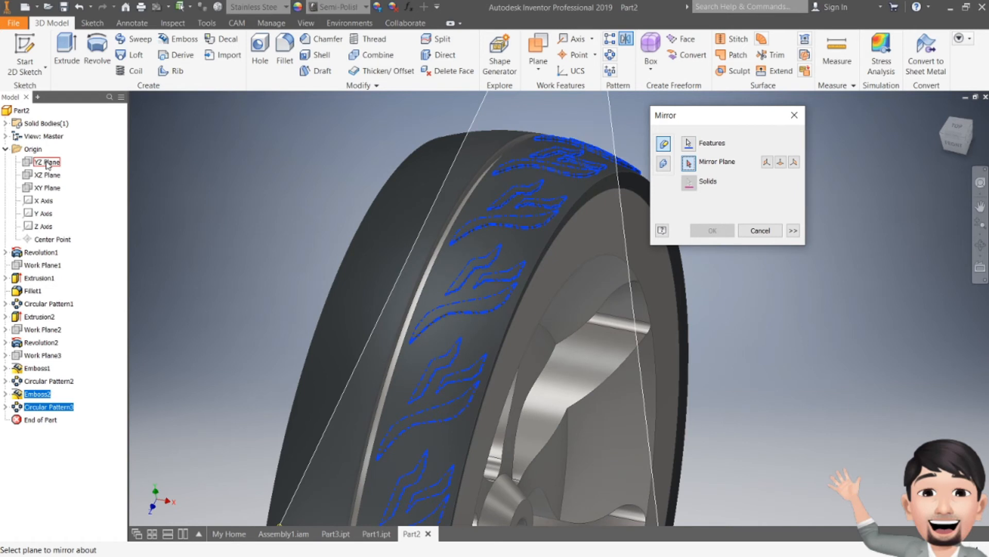
{"action": "left_click", "coordinate": [48, 163]}
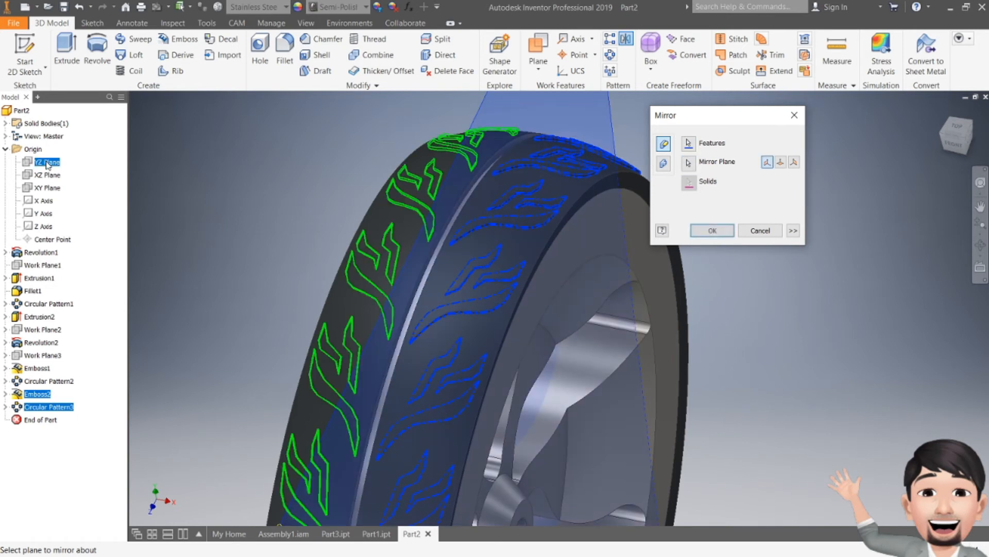
{"action": "left_click", "coordinate": [711, 231]}
- Set the feature appearance of the mirrored flames, Mirror1, to Iron Gray
{"action": "scroll", "coordinate": [707, 239], "scroll_direction": "up", "scroll_amount": 3}
{"action": "middle_click_drag", "start_coordinate": [740, 262], "coordinate": [621, 150]}
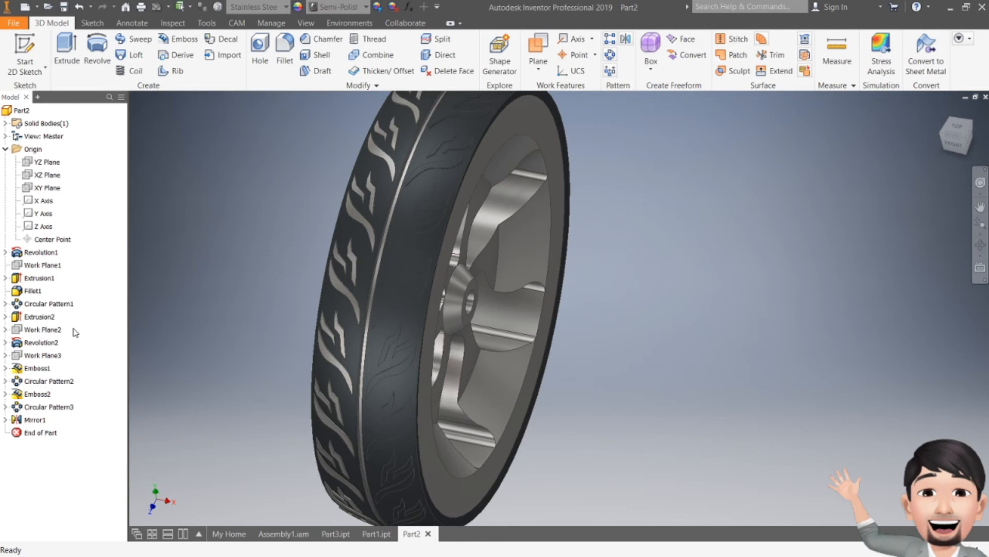
{"action": "right_click", "coordinate": [36, 420]}
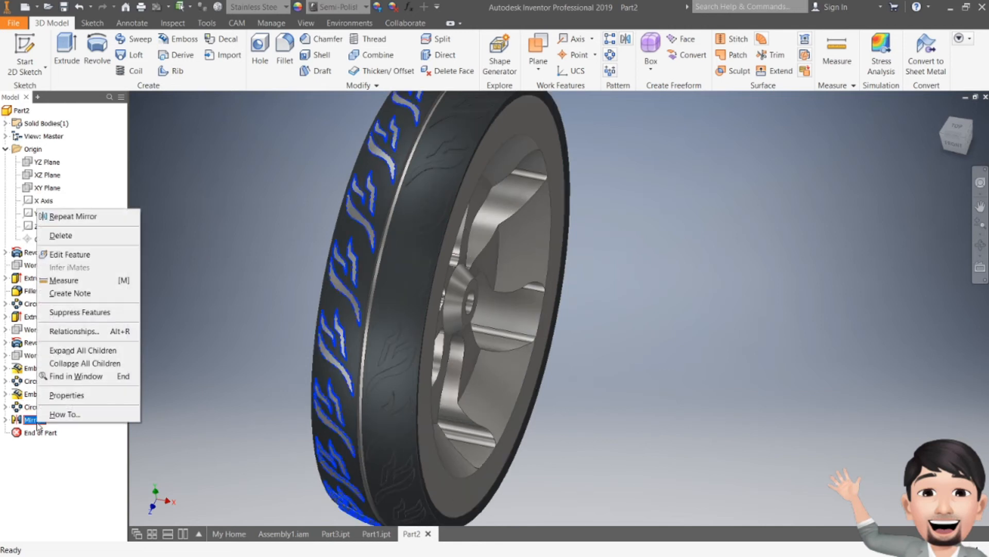
{"action": "left_click", "coordinate": [67, 397]}
{"action": "left_click", "coordinate": [199, 272]}
{"action": "key", "text": "i"}
{"action": "scroll", "coordinate": [191, 425], "scroll_direction": "down", "scroll_amount": 1}
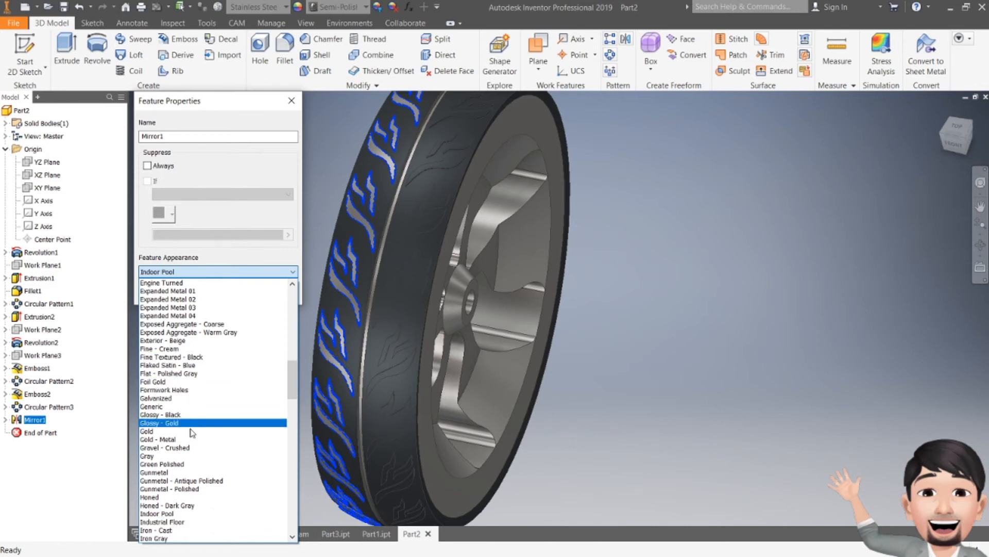
{"action": "left_click", "coordinate": [160, 539]}
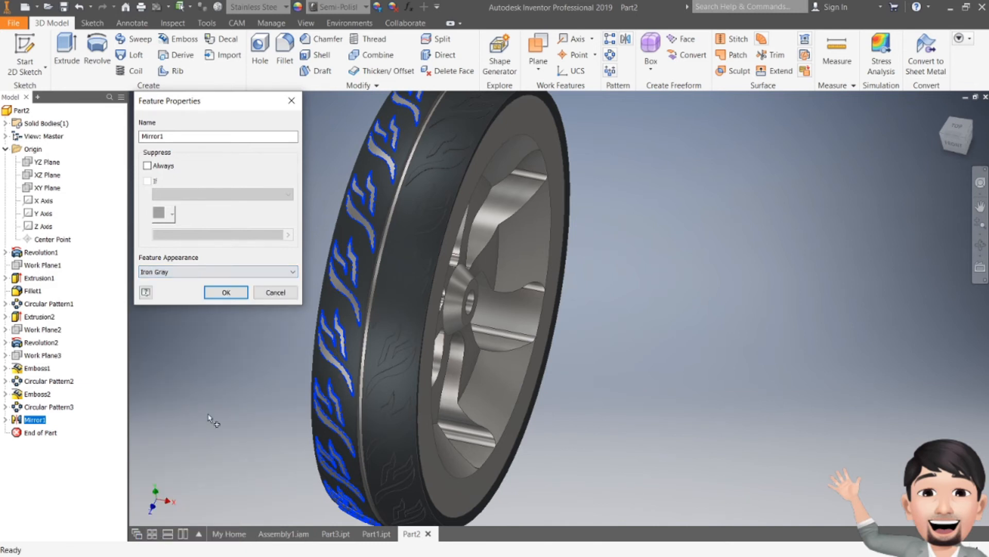
{"action": "left_click", "coordinate": [227, 292]}
- Change the feature appearance of the mirrored flames, Mirror1, to Stainless - Brushed
{"action": "mouse_move", "coordinate": [955, 142]}
{"action": "left_mouse_down"}
{"action": "mouse_move", "coordinate": [917, 140]}
{"action": "mouse_move", "coordinate": [946, 142]}
{"action": "left_mouse_up"}
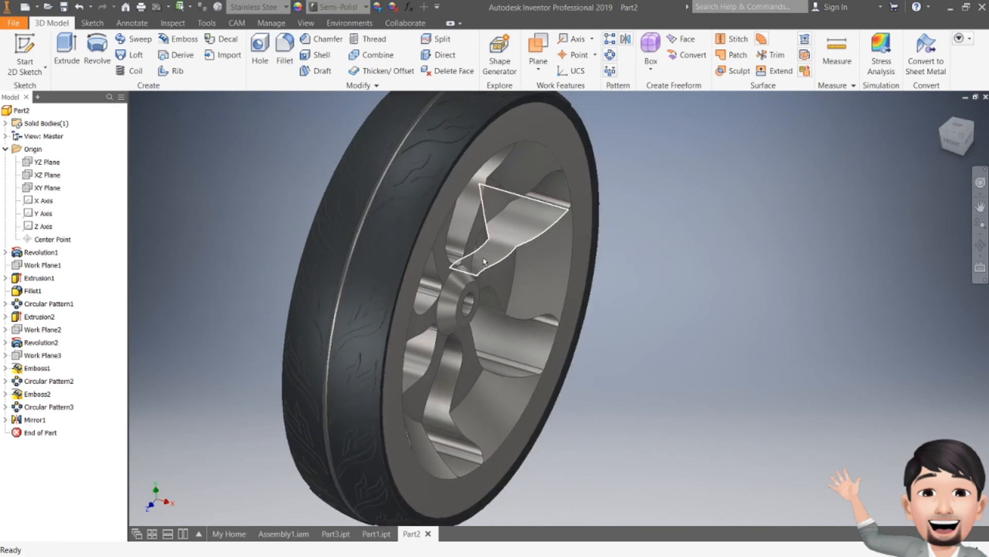
{"action": "middle_click_drag", "start_coordinate": [442, 279], "coordinate": [486, 296]}
{"action": "scroll", "coordinate": [502, 280], "scroll_direction": "up", "scroll_amount": 3}
{"action": "scroll", "coordinate": [465, 289], "scroll_direction": "down", "scroll_amount": 4}
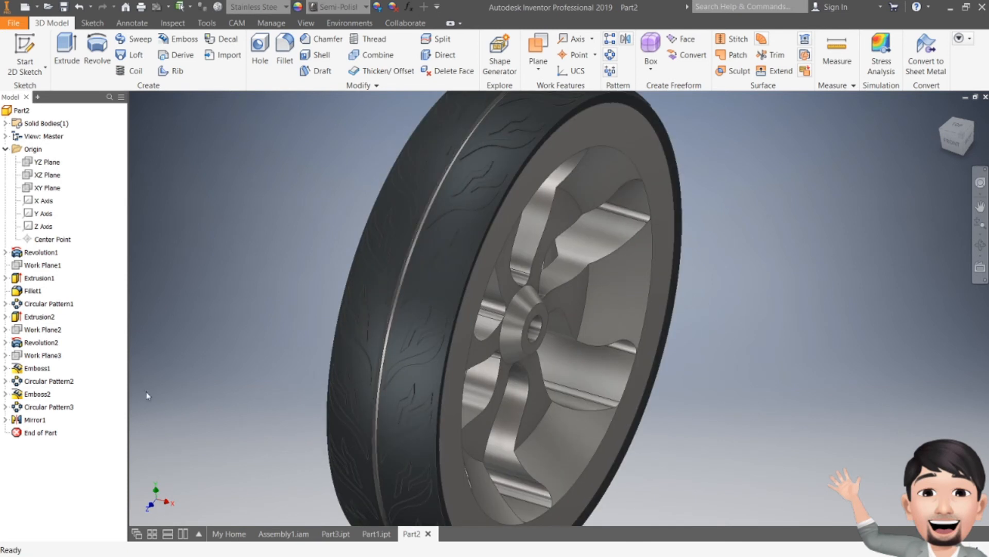
{"action": "right_click", "coordinate": [29, 422]}
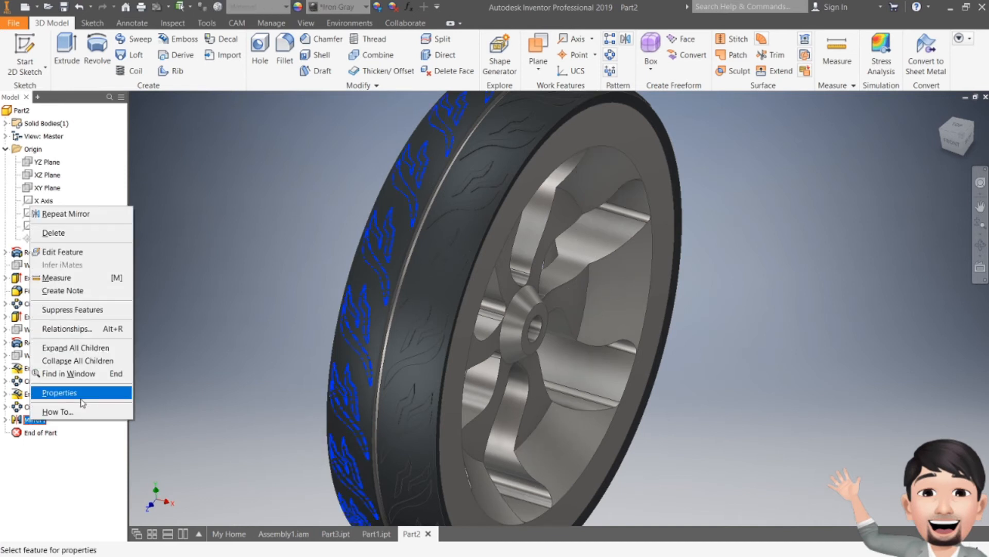
{"action": "left_click", "coordinate": [59, 393]}
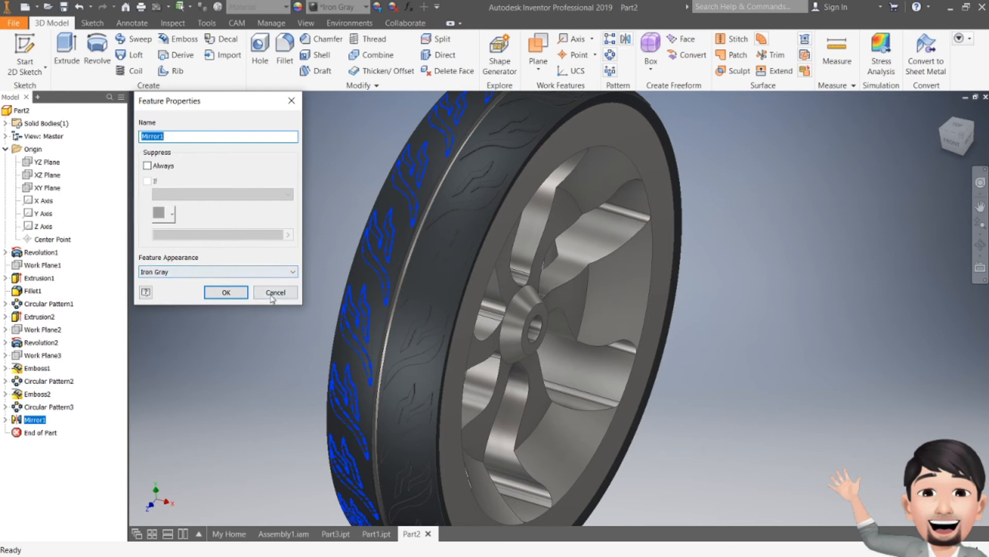
{"action": "left_click", "coordinate": [257, 272]}
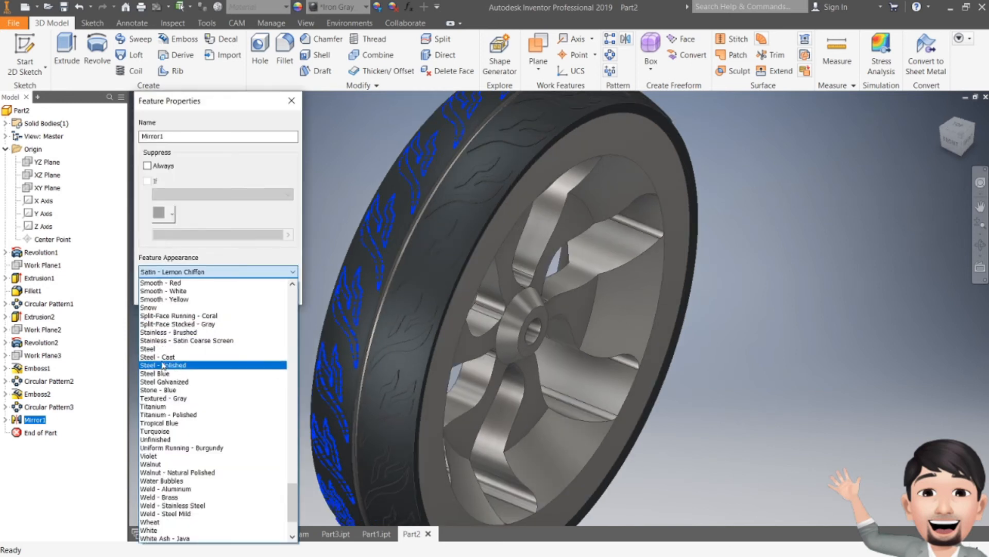
{"action": "left_click", "coordinate": [174, 334]}
{"action": "left_click", "coordinate": [226, 292]}
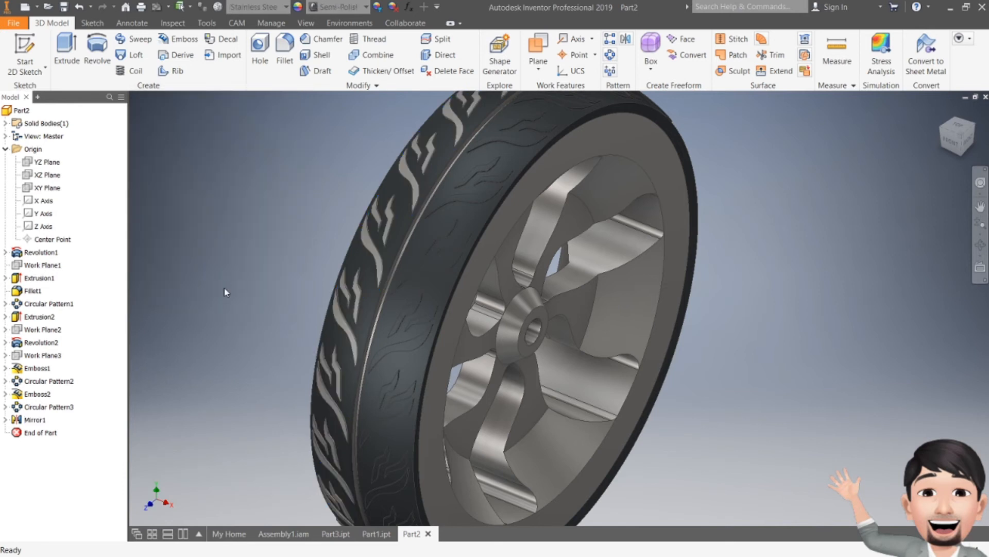
- Change the feature appearance of the circular flame pattern, Circular Pattern3, to Stainless - Brushed
{"action": "right_click", "coordinate": [33, 408]}
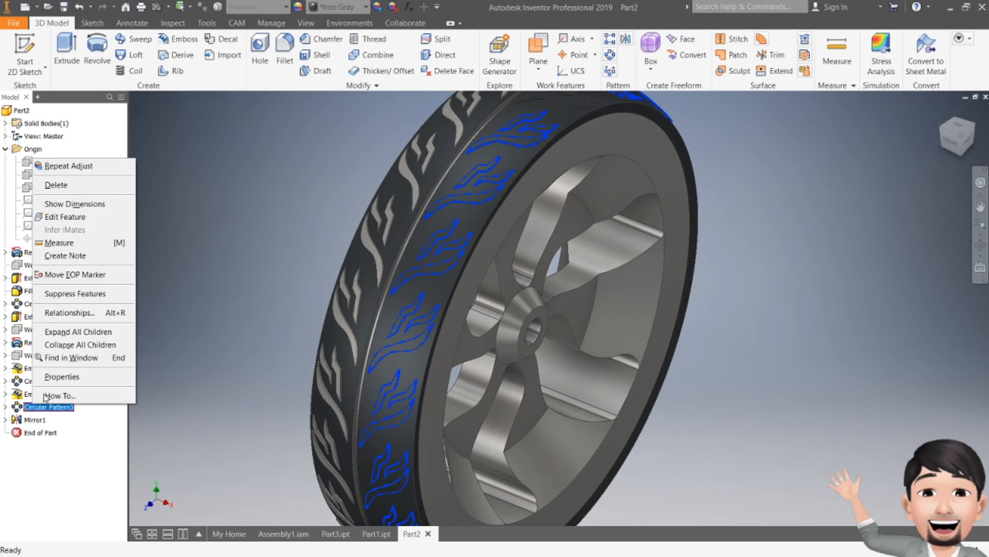
{"action": "left_click", "coordinate": [55, 375]}
{"action": "left_click", "coordinate": [192, 272]}
{"action": "scroll", "coordinate": [190, 412], "scroll_direction": "down", "scroll_amount": 10}
{"action": "scroll", "coordinate": [191, 473], "scroll_direction": "down", "scroll_amount": 1}
{"action": "scroll", "coordinate": [191, 473], "scroll_direction": "up", "scroll_amount": 1}
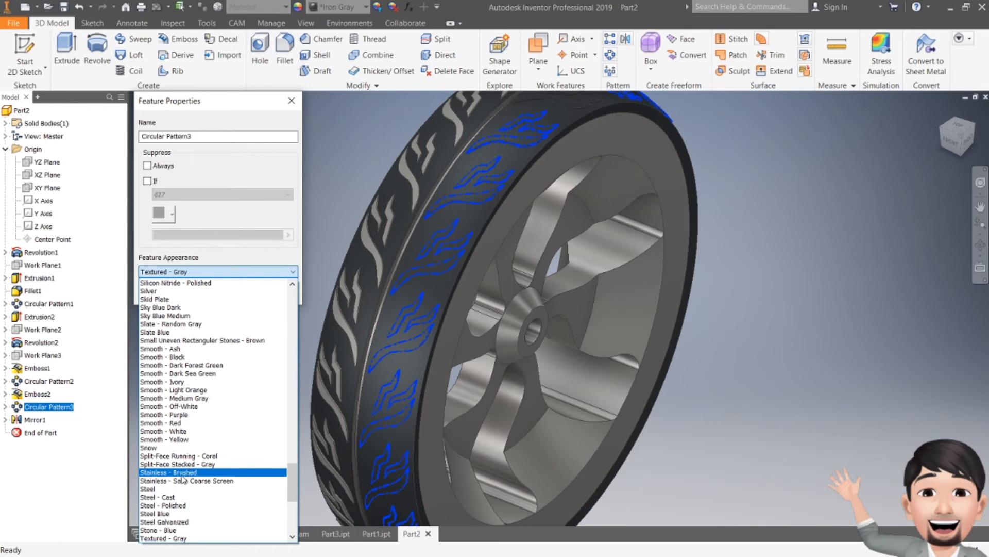
{"action": "left_click", "coordinate": [172, 472]}
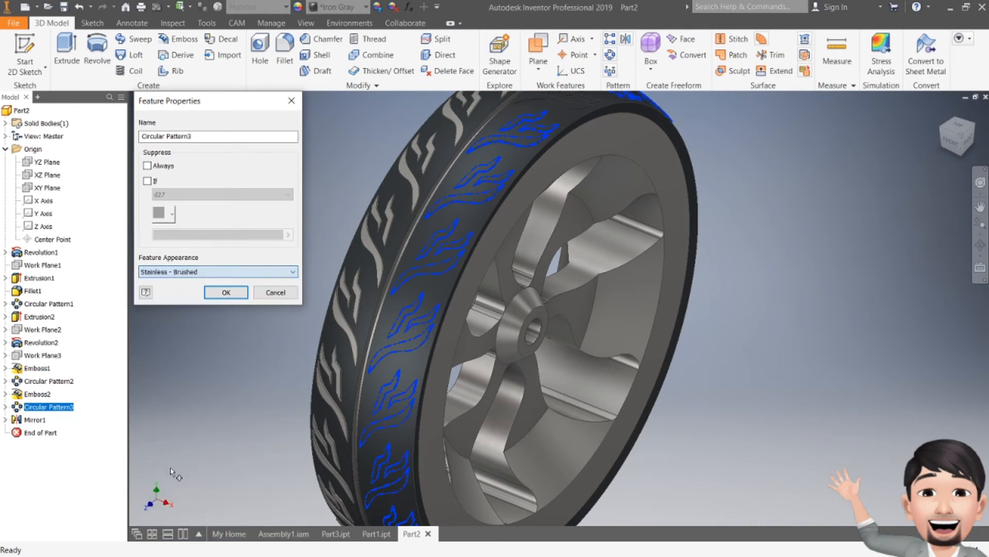
{"action": "left_click", "coordinate": [225, 293]}
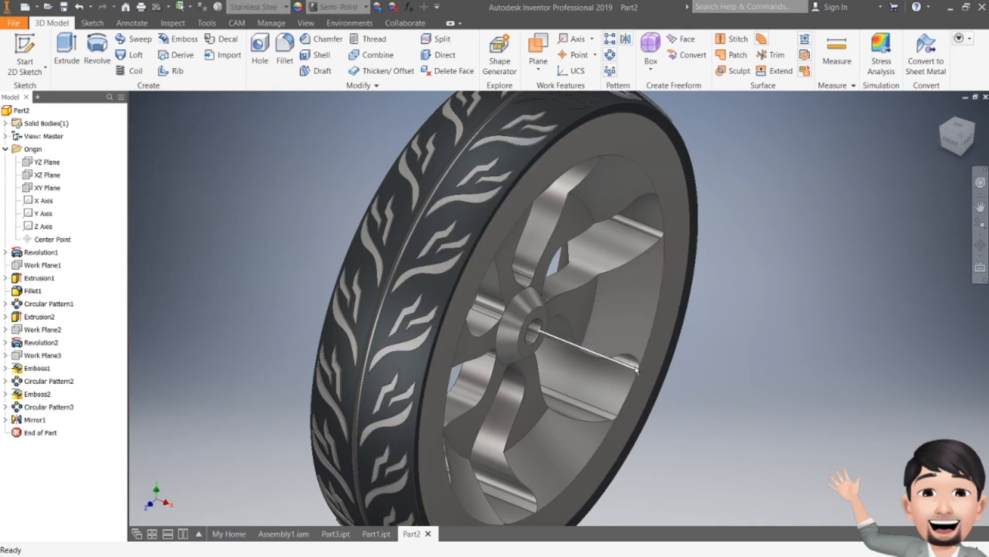
- Change the feature appearance of the original flame emboss, Emboss2, to Stainless - Brushed
{"action": "scroll", "coordinate": [636, 369], "scroll_direction": "up", "scroll_amount": 5}
{"action": "scroll", "coordinate": [636, 369], "scroll_direction": "down", "scroll_amount": 6}
{"action": "scroll", "coordinate": [398, 311], "scroll_direction": "up", "scroll_amount": 3}
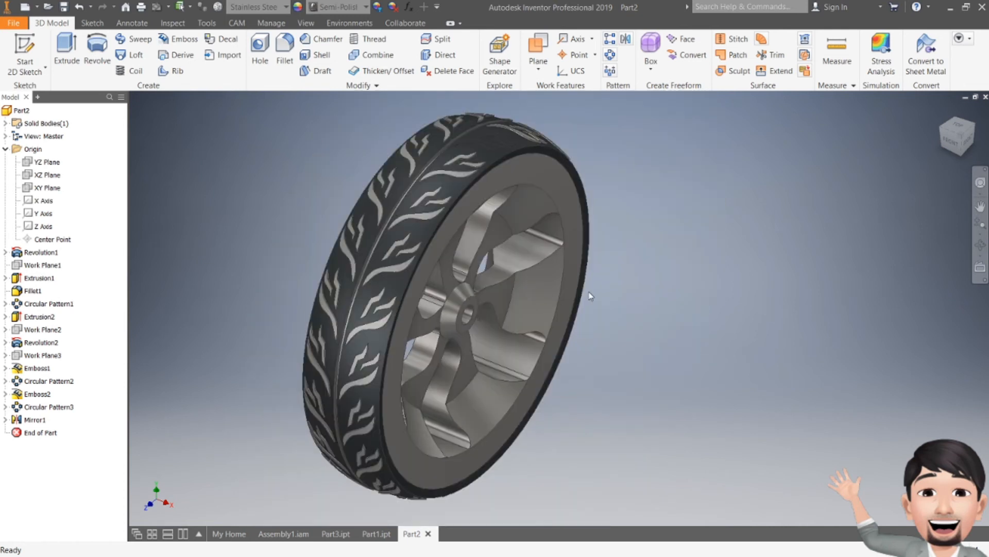
{"action": "middle_click_drag", "start_coordinate": [624, 315], "coordinate": [687, 340]}
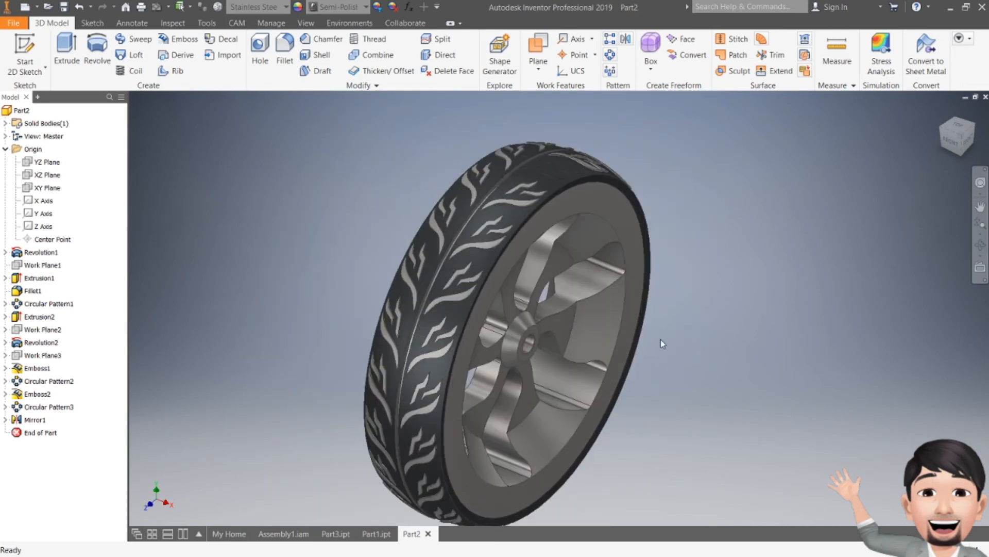
{"action": "right_click", "coordinate": [50, 397]}
{"action": "left_click", "coordinate": [82, 366]}
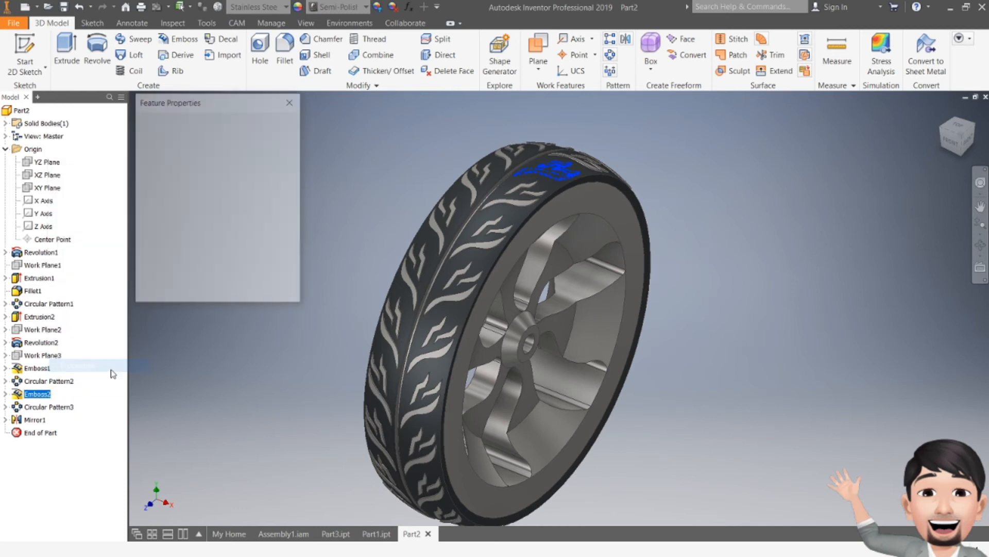
{"action": "left_click", "coordinate": [174, 272]}
{"action": "key", "text": "t"}
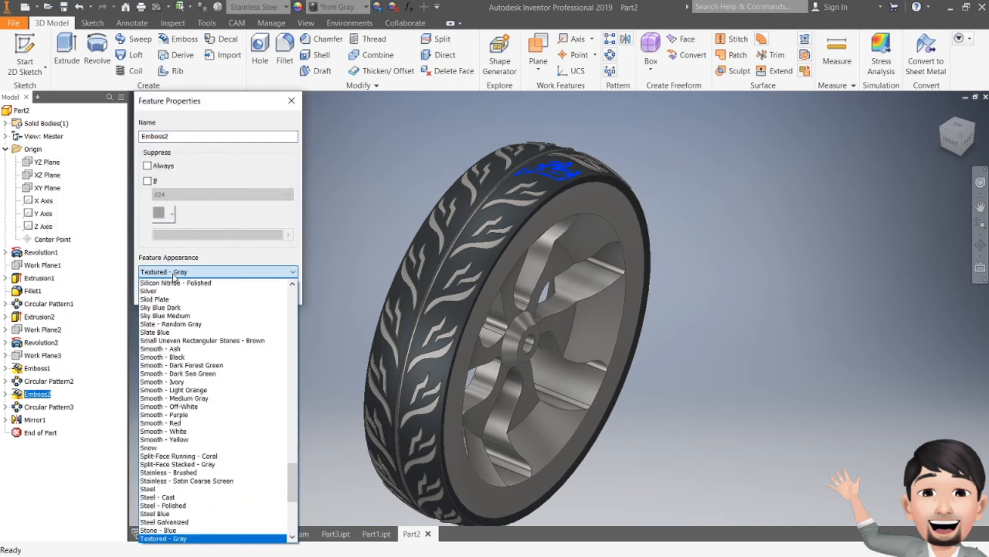
{"action": "scroll", "coordinate": [183, 415], "scroll_direction": "down", "scroll_amount": 1}
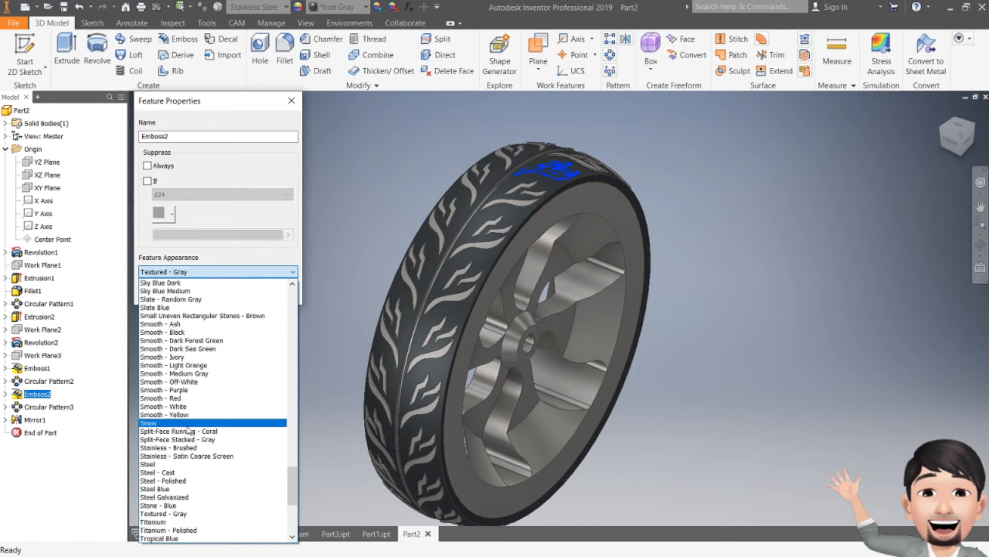
{"action": "left_click", "coordinate": [178, 448]}
{"action": "left_click", "coordinate": [226, 293]}
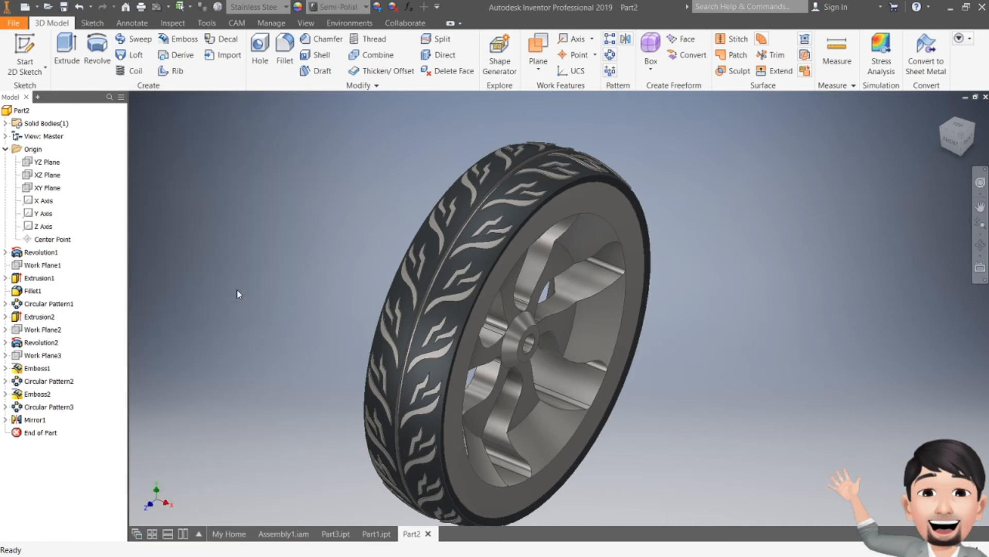
- Save the wheel part as Roda in the Wheel Motion folder
{"action": "left_click", "coordinate": [62, 8]}
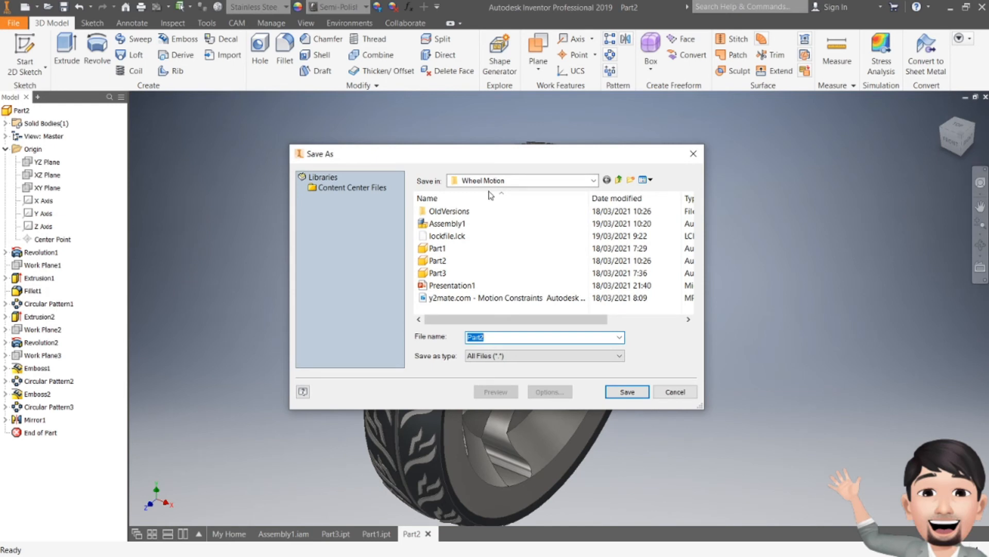
{"action": "key", "text": "Return"}
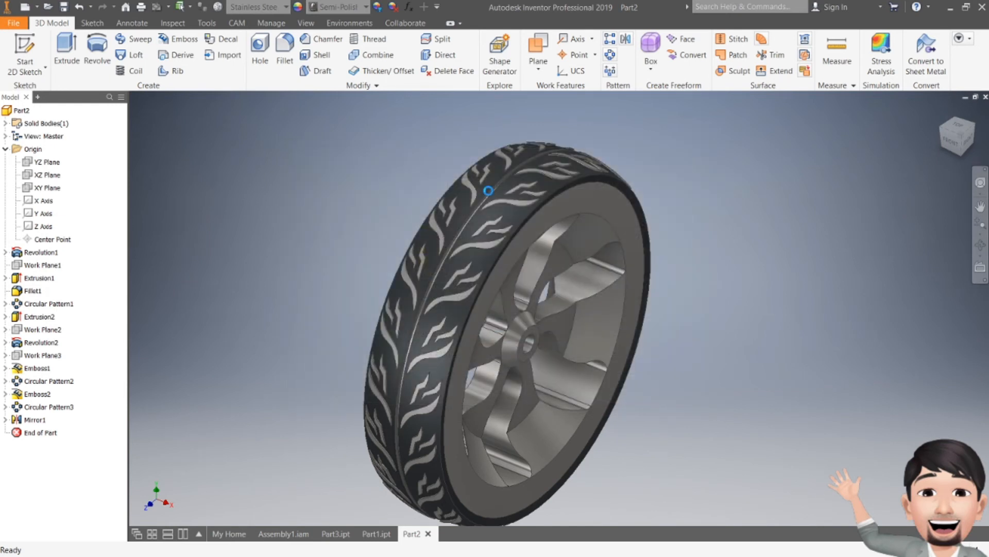
- Create a new part from the metric Standard (mm).ipt template
{"action": "left_click", "coordinate": [227, 534]}
{"action": "left_click", "coordinate": [43, 45]}
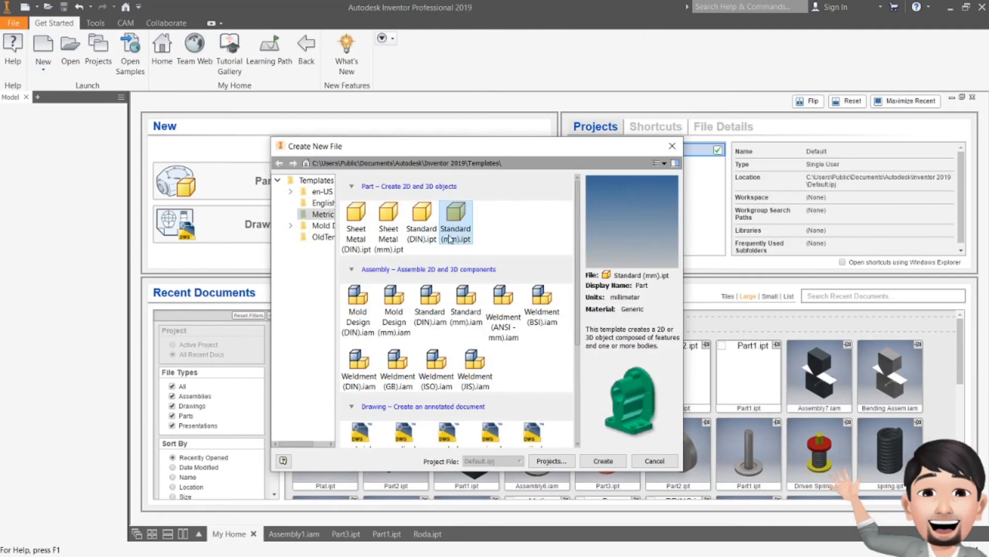
{"action": "double_click", "coordinate": [462, 234]}
{"action": "left_click", "coordinate": [448, 331]}
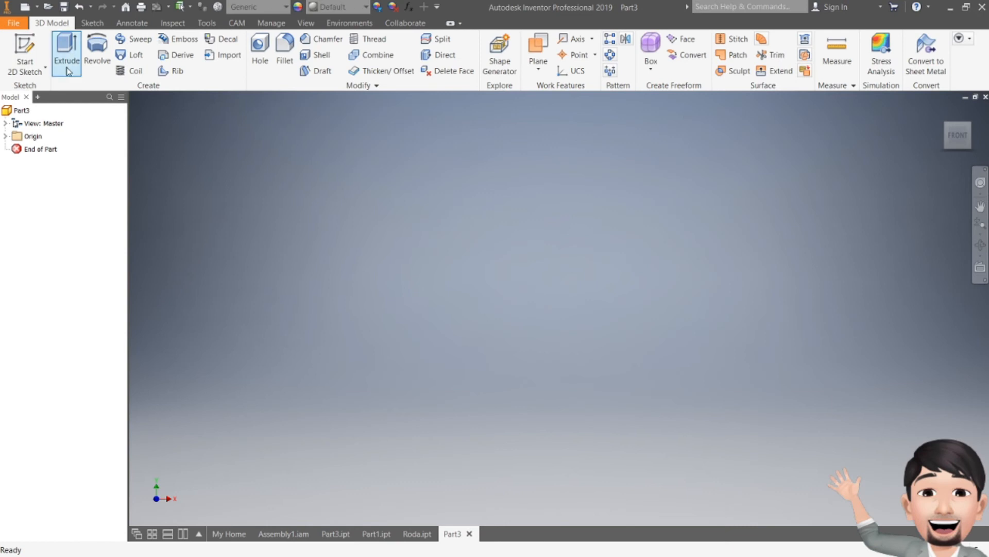
- Sketch a 1000 by 50 mm rectangle centred on the origin on the XZ plane
{"action": "left_click", "coordinate": [25, 49]}
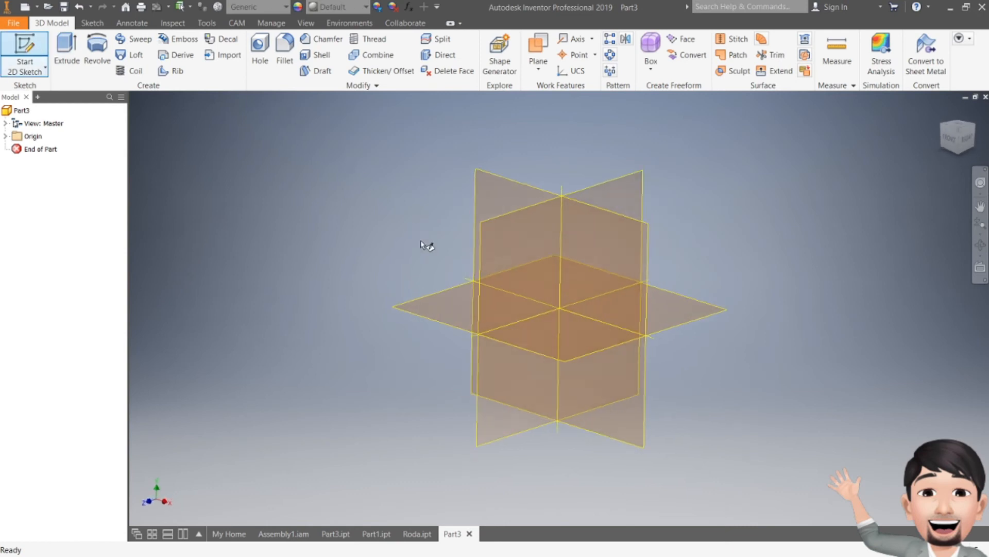
{"action": "left_click", "coordinate": [438, 290]}
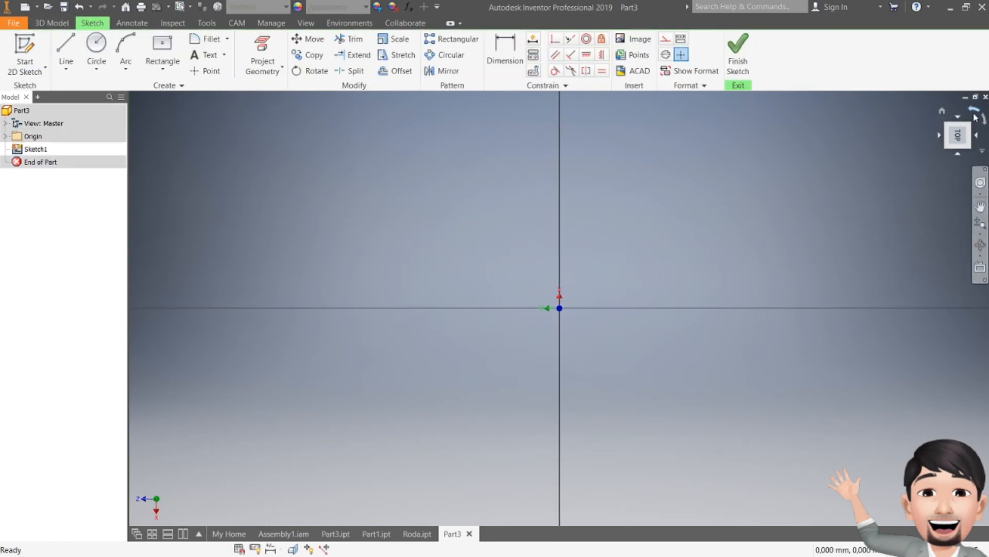
{"action": "left_click", "coordinate": [163, 51]}
{"action": "left_click", "coordinate": [559, 308]}
{"action": "type", "text": "100"}
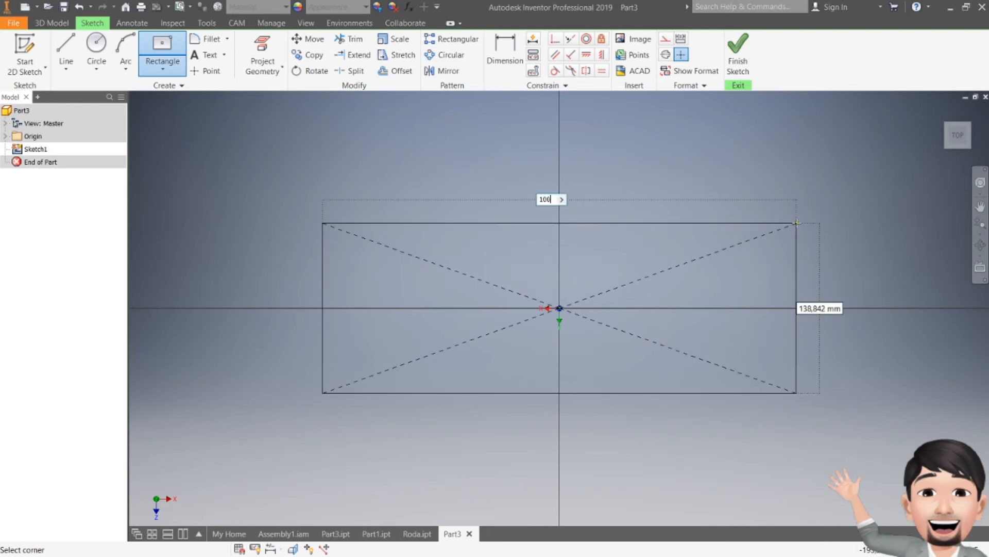
{"action": "key", "text": "Tab"}
{"action": "type", "text": "50"}
{"action": "key", "text": "Return"}
{"action": "scroll", "coordinate": [664, 270], "scroll_direction": "down", "scroll_amount": 2}
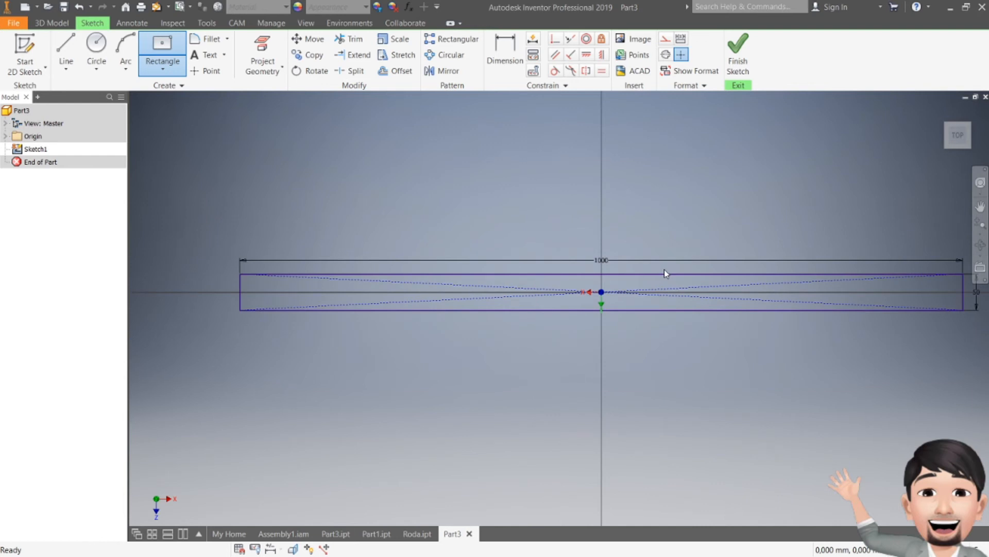
{"action": "left_click", "coordinate": [738, 52]}
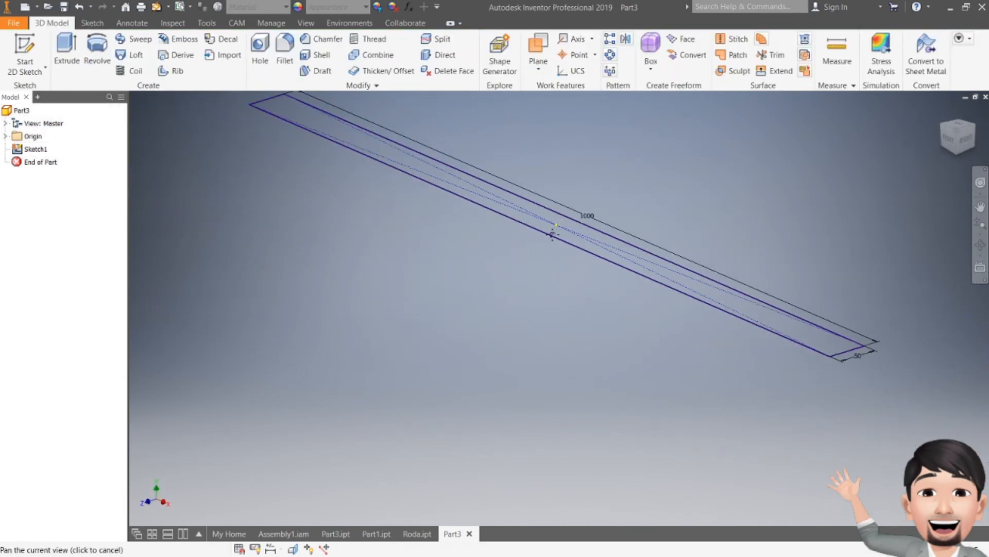
- Extrude the rectangle 10 mm into a plank and assign it the Wood (Maple) material
{"action": "left_click", "coordinate": [67, 51]}
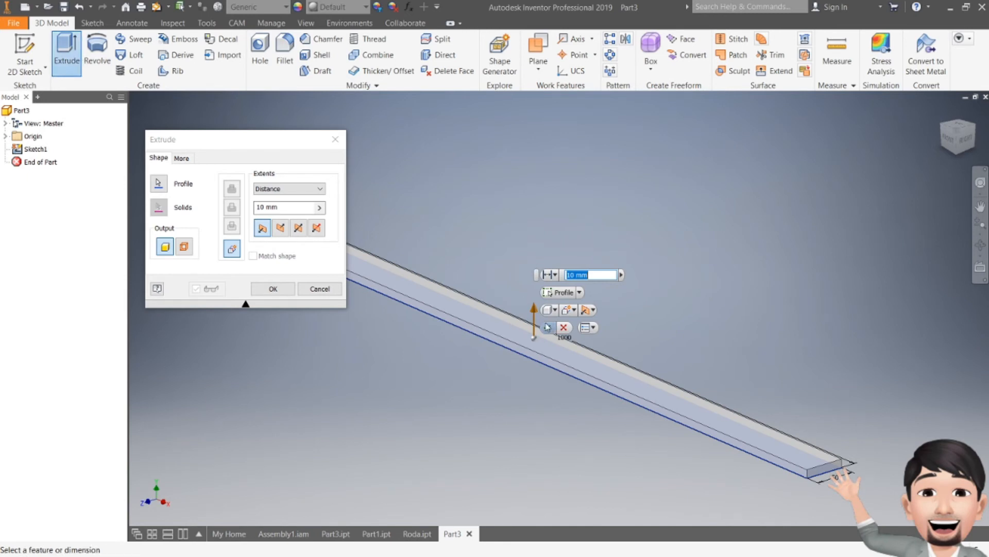
{"action": "left_click", "coordinate": [547, 326]}
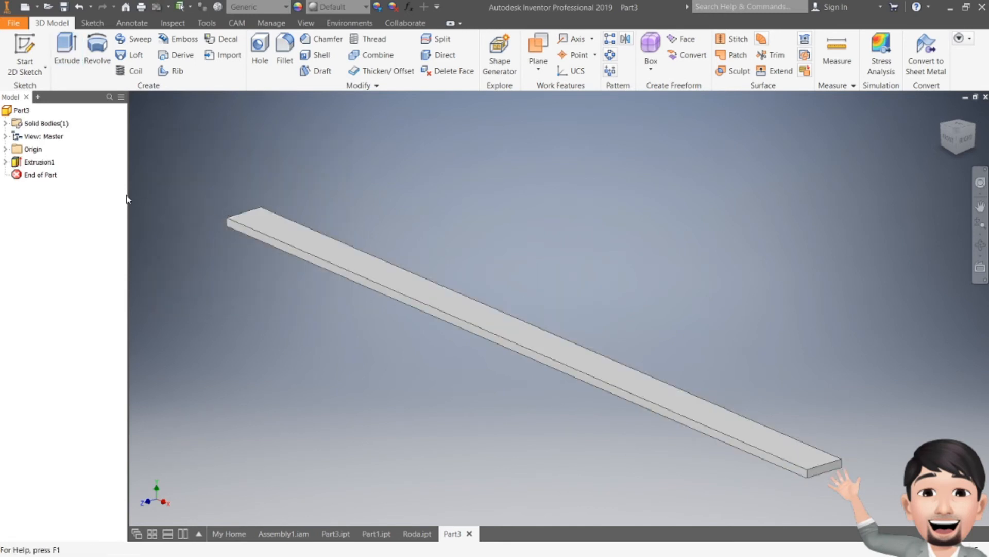
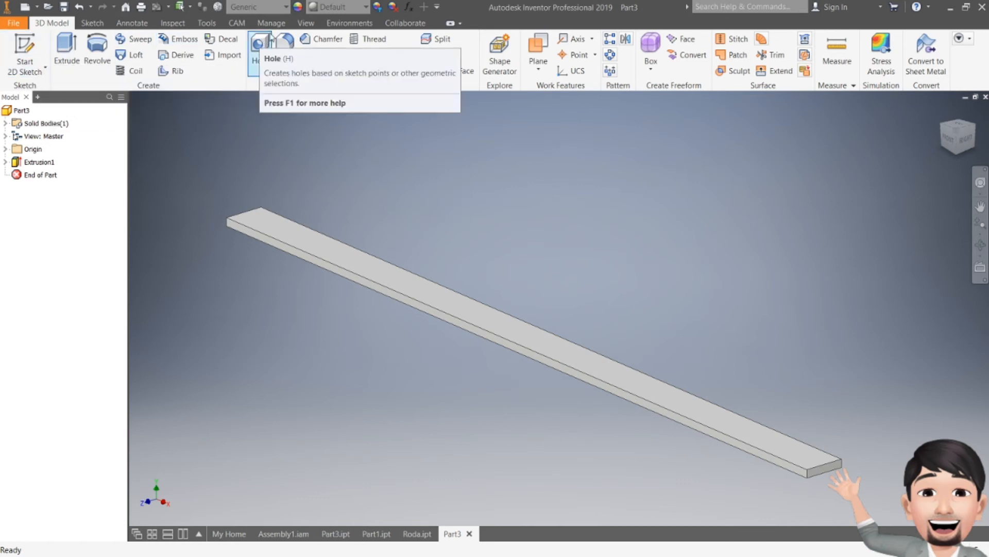
{"action": "left_click", "coordinate": [260, 6]}
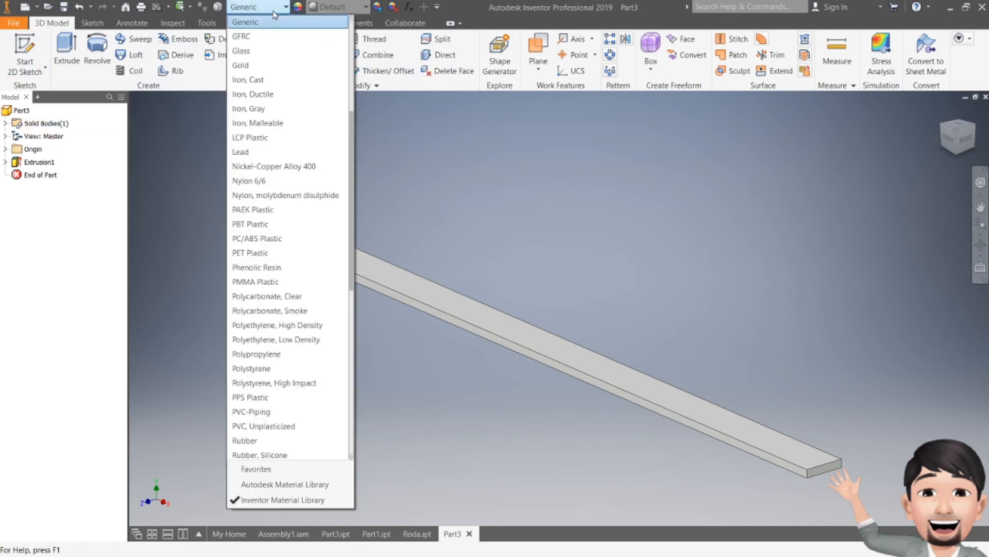
{"action": "scroll", "coordinate": [268, 234], "scroll_direction": "down", "scroll_amount": 9}
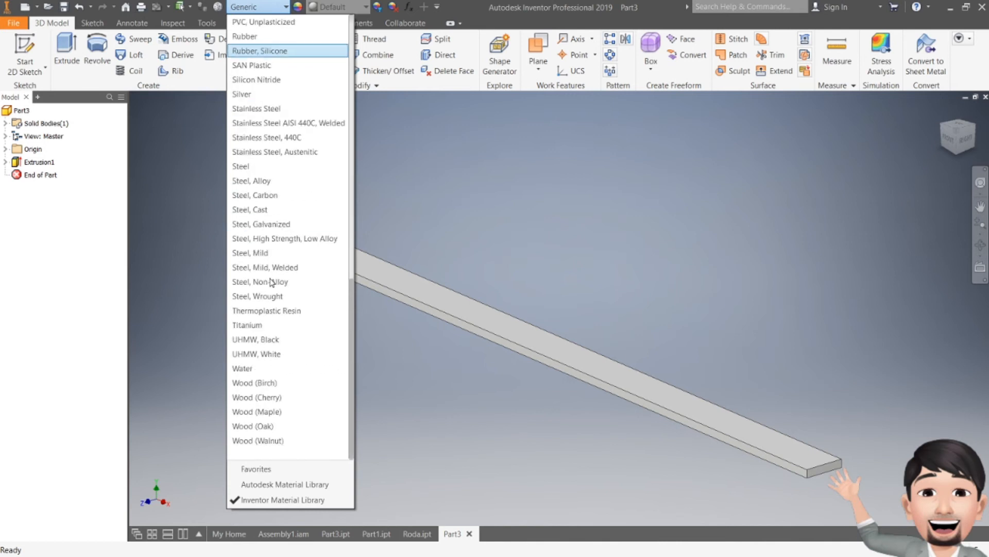
{"action": "left_click", "coordinate": [252, 411]}
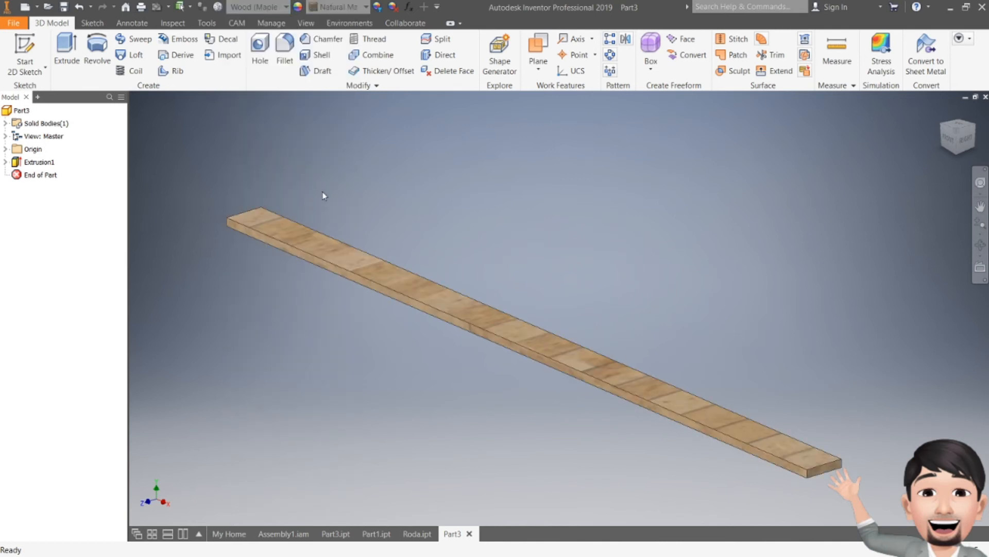
- Save the plank part as Papan Kayu in the Wheel Motion folder
{"action": "left_click", "coordinate": [69, 10]}
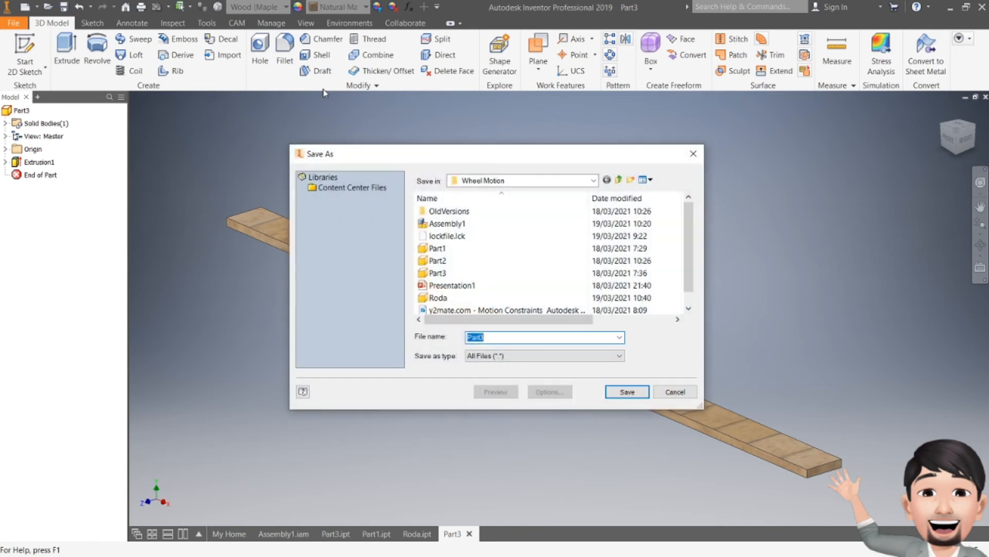
{"action": "type", "text": "Papan Kayu"}
{"action": "key", "text": "Return"}
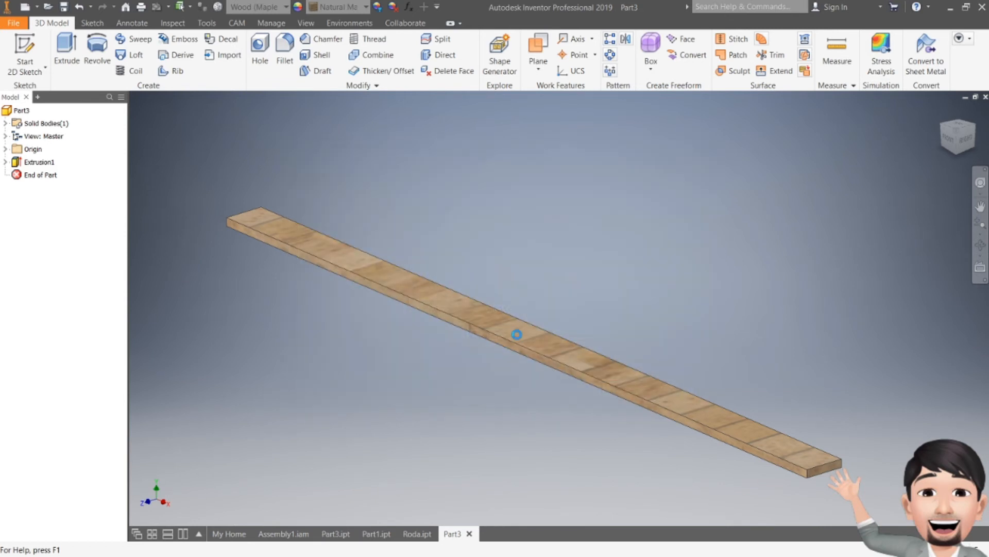
- Create a new assembly from the metric Standard (mm).iam template
{"action": "left_click", "coordinate": [416, 534]}
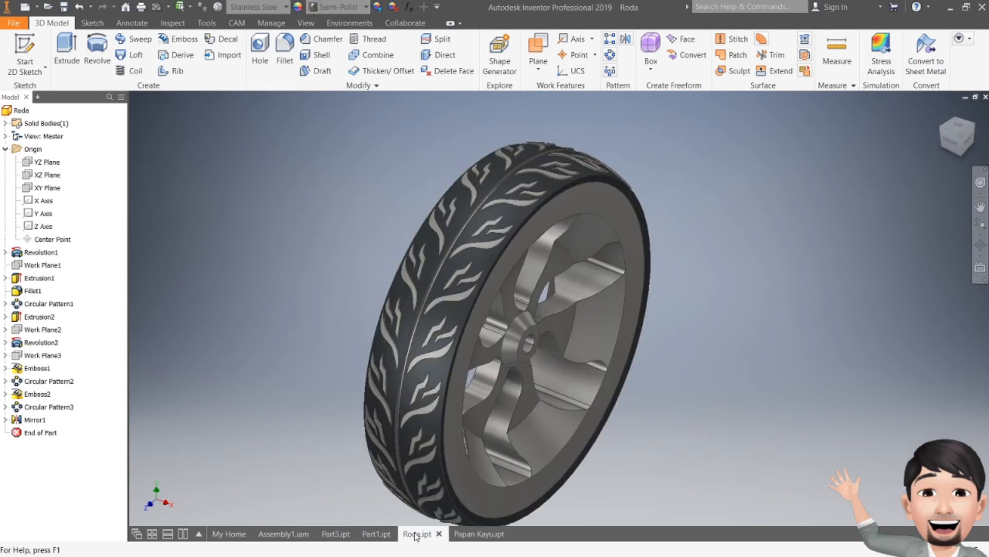
{"action": "left_click", "coordinate": [473, 534]}
{"action": "left_click", "coordinate": [229, 533]}
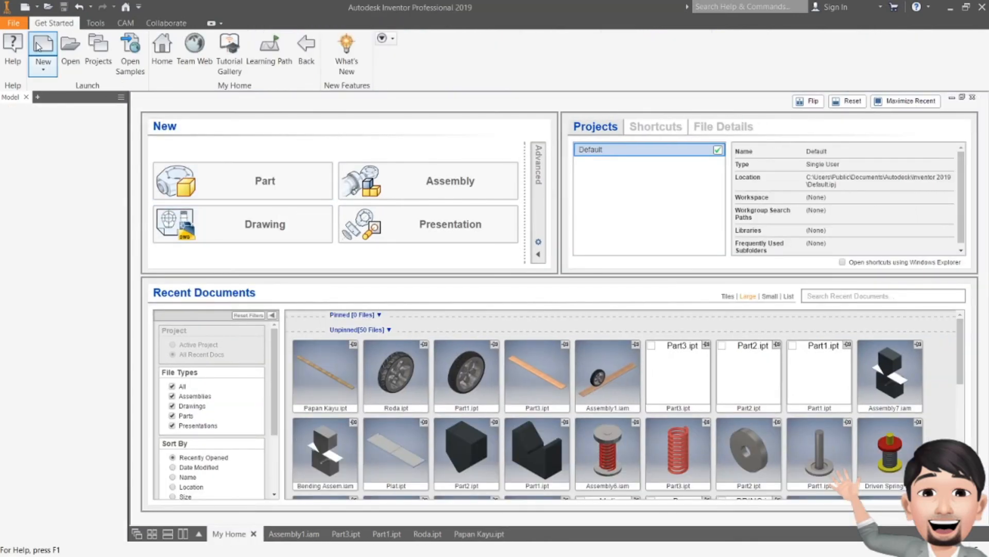
{"action": "left_click", "coordinate": [38, 47]}
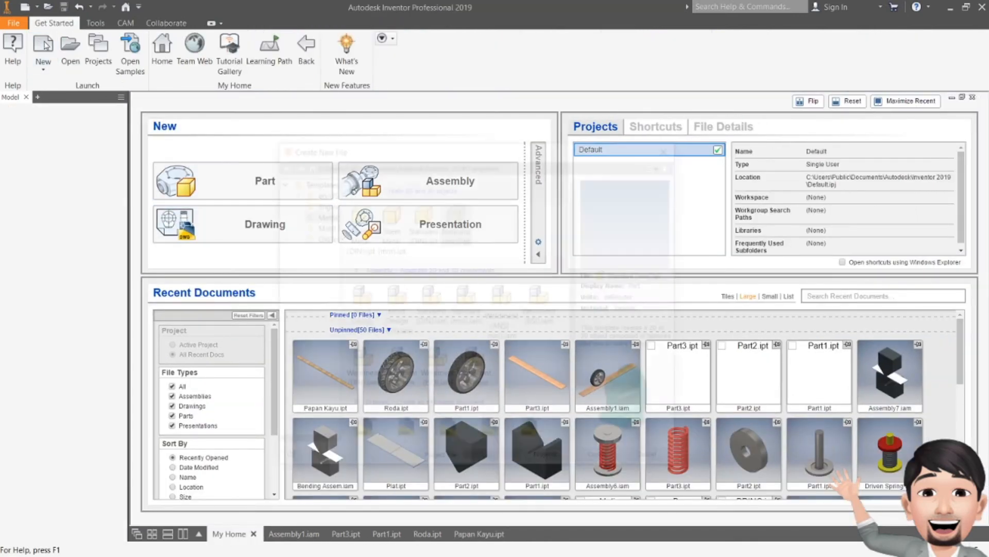
{"action": "left_click", "coordinate": [469, 309]}
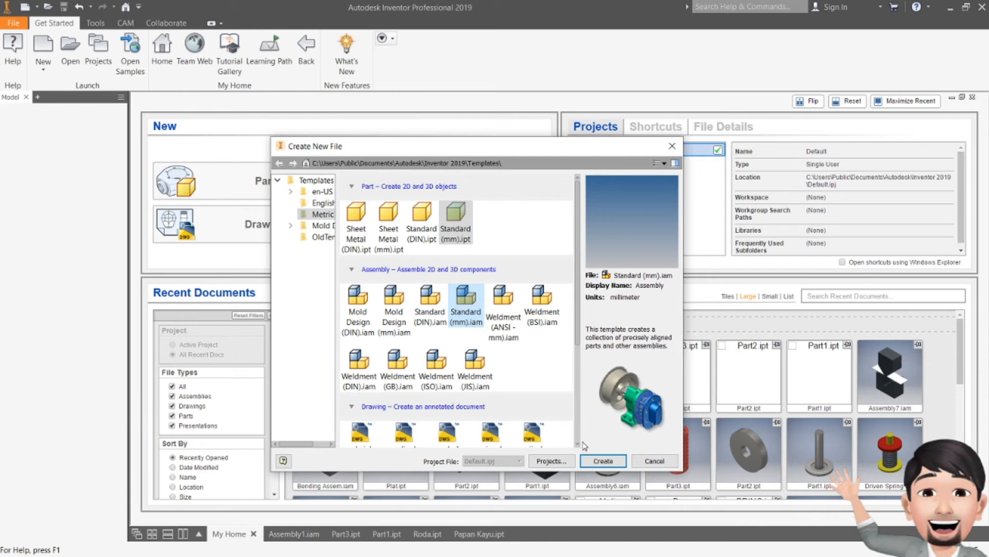
{"action": "left_click", "coordinate": [603, 460]}
{"action": "left_click", "coordinate": [465, 335]}
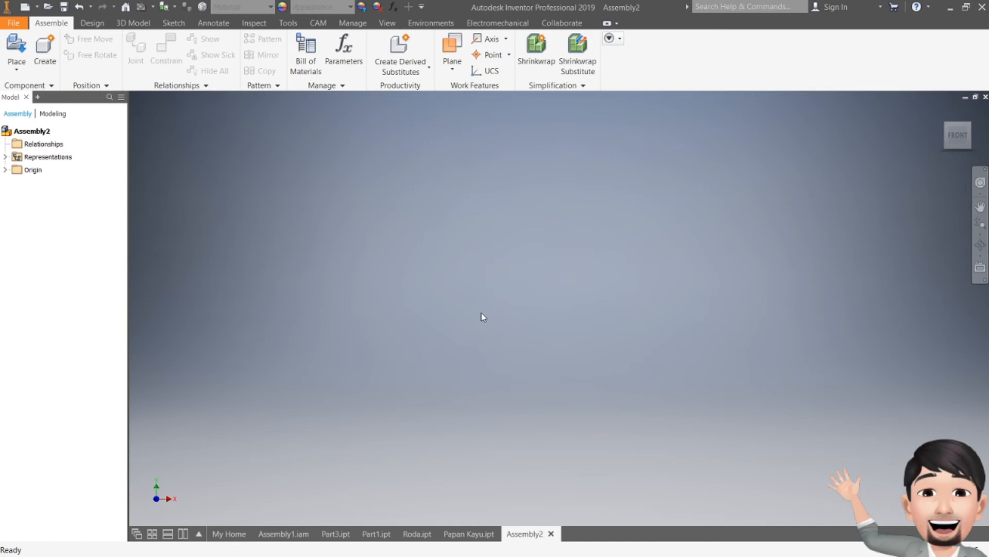
- Place a single instance of the Roda wheel part in the new assembly
{"action": "left_click", "coordinate": [16, 49]}
{"action": "scroll", "coordinate": [474, 258], "scroll_direction": "down", "scroll_amount": 1}
{"action": "double_click", "coordinate": [454, 272]}
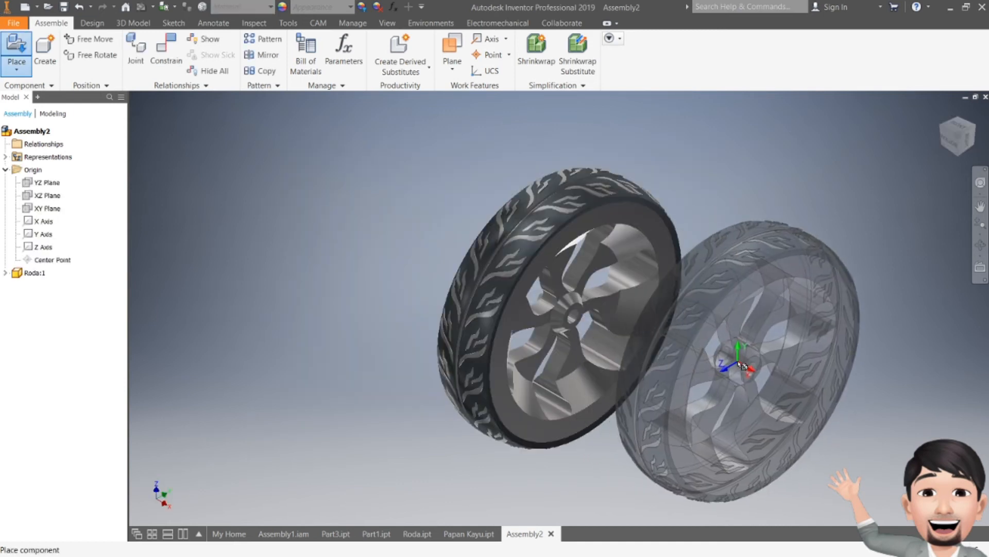
{"action": "key", "text": "Escape"}
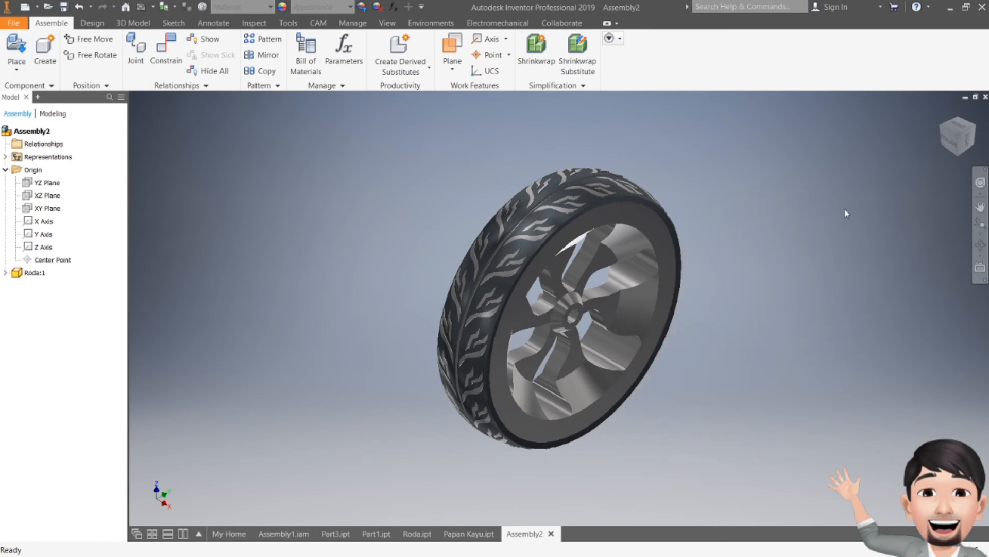
- Mate the wheel's centre axis to the assembly's X axis at 0 mm offset, reversing the wheel's axis direction
{"action": "left_click_drag", "start_coordinate": [959, 133], "coordinate": [749, 194]}
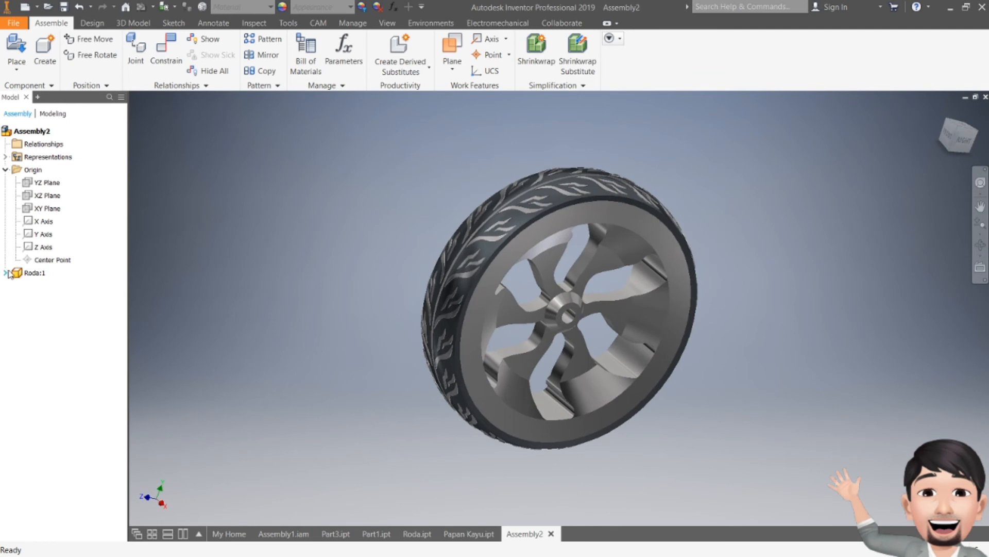
{"action": "left_click", "coordinate": [6, 272]}
{"action": "left_click", "coordinate": [16, 285]}
{"action": "left_click", "coordinate": [166, 51]}
{"action": "scroll", "coordinate": [569, 317], "scroll_direction": "up", "scroll_amount": 3}
{"action": "left_click", "coordinate": [572, 317]}
{"action": "scroll", "coordinate": [572, 316], "scroll_direction": "down", "scroll_amount": 3}
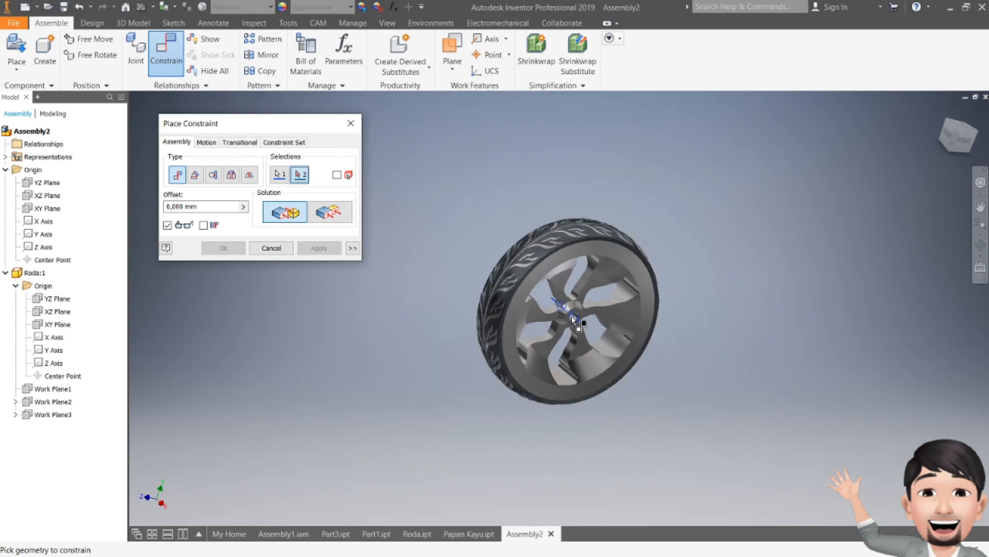
{"action": "left_click", "coordinate": [40, 222]}
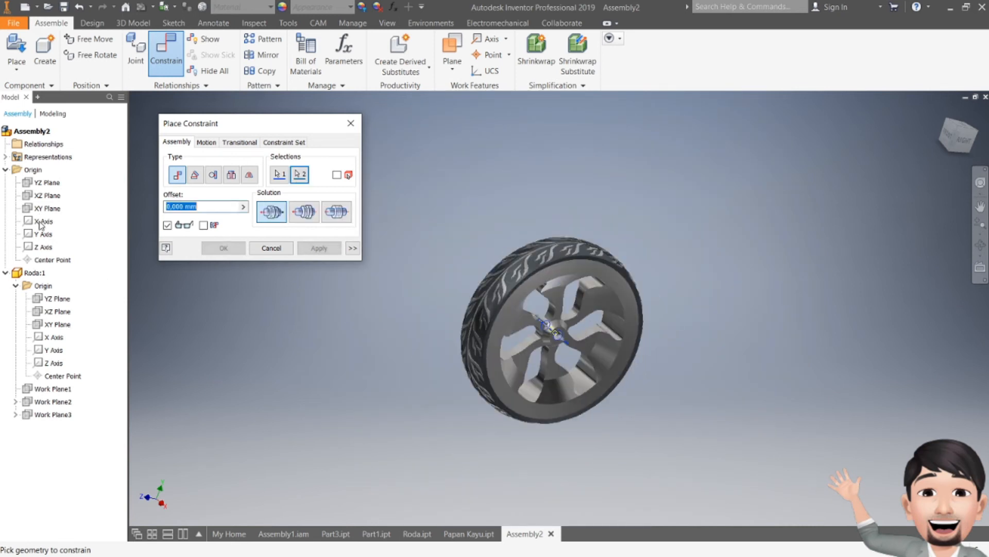
{"action": "left_click", "coordinate": [304, 211]}
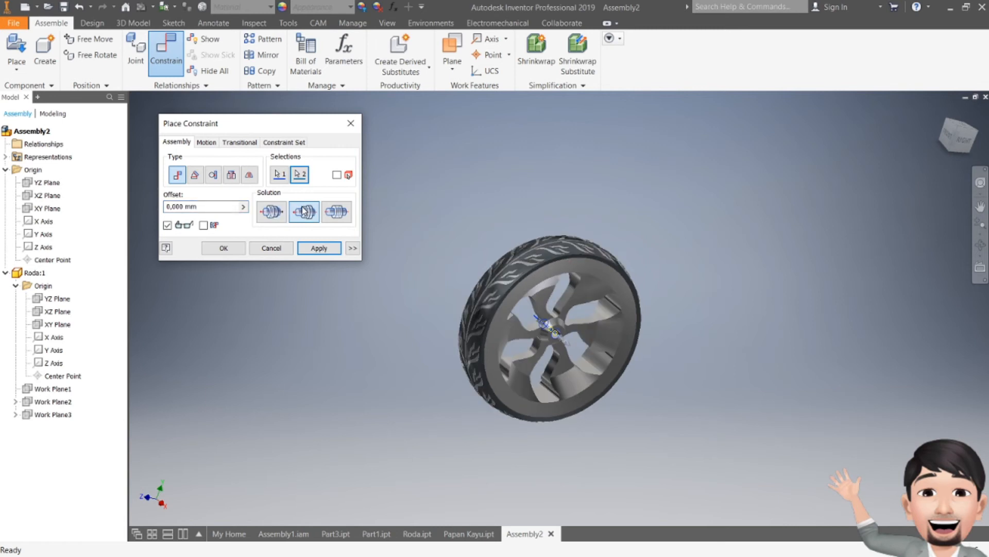
{"action": "left_click", "coordinate": [323, 249]}
{"action": "left_click", "coordinate": [350, 123]}
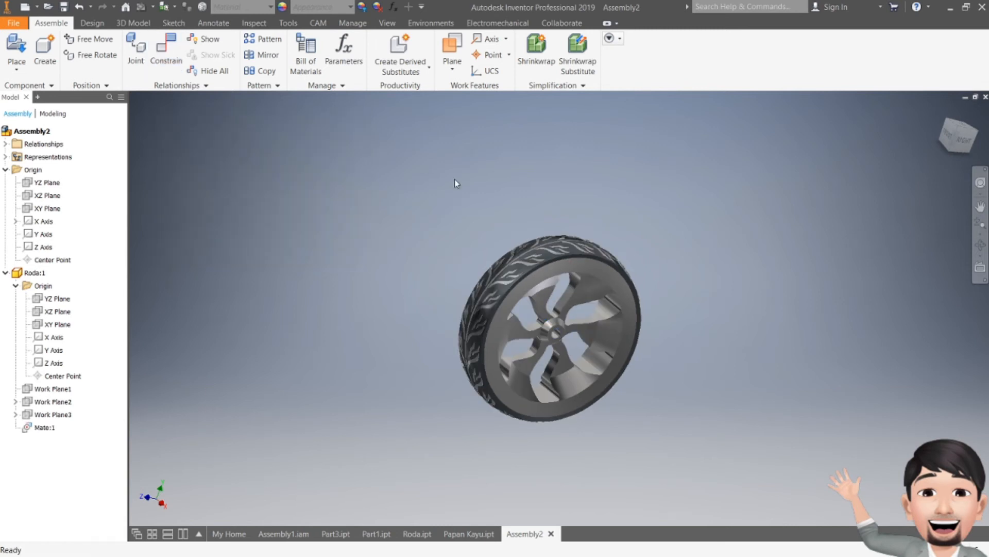
- Try to mate the wheel's YZ plane to the assembly's YZ plane at 0 mm offset
{"action": "left_click", "coordinate": [165, 49]}
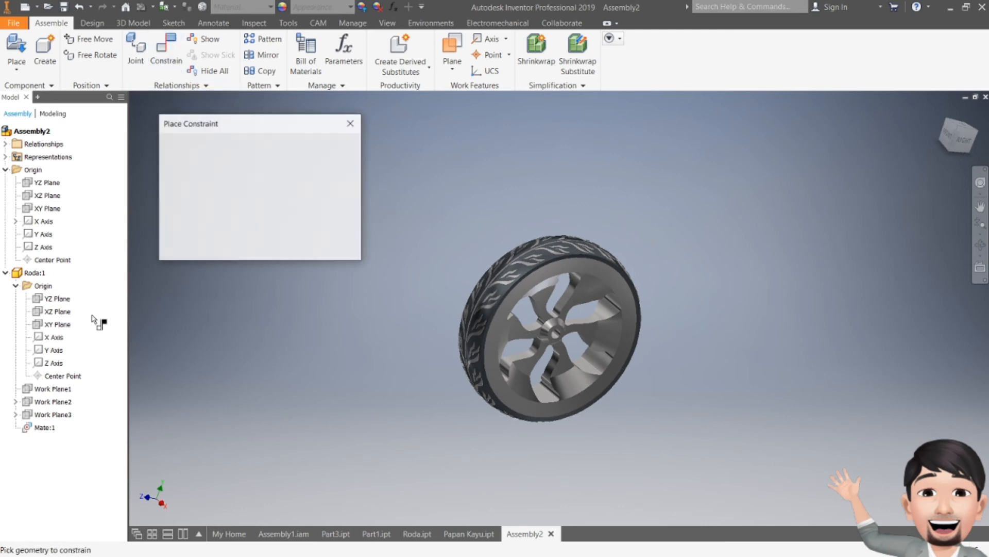
{"action": "left_click", "coordinate": [60, 300]}
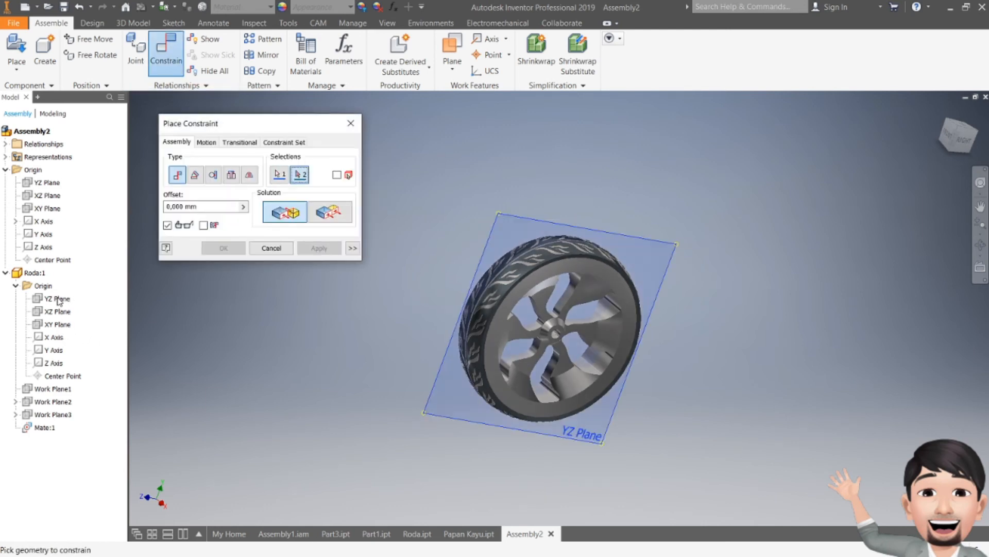
{"action": "left_click", "coordinate": [49, 183]}
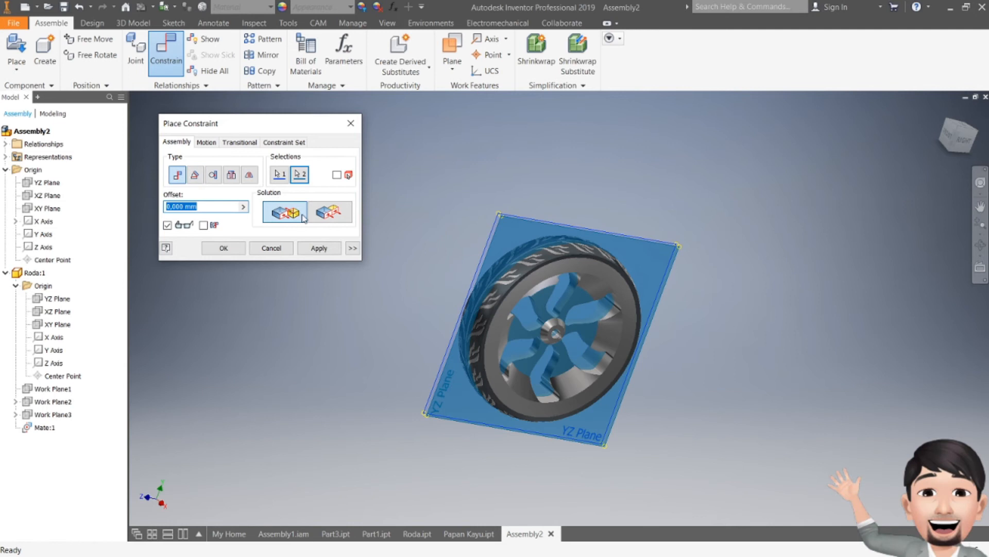
{"action": "left_click", "coordinate": [318, 248]}
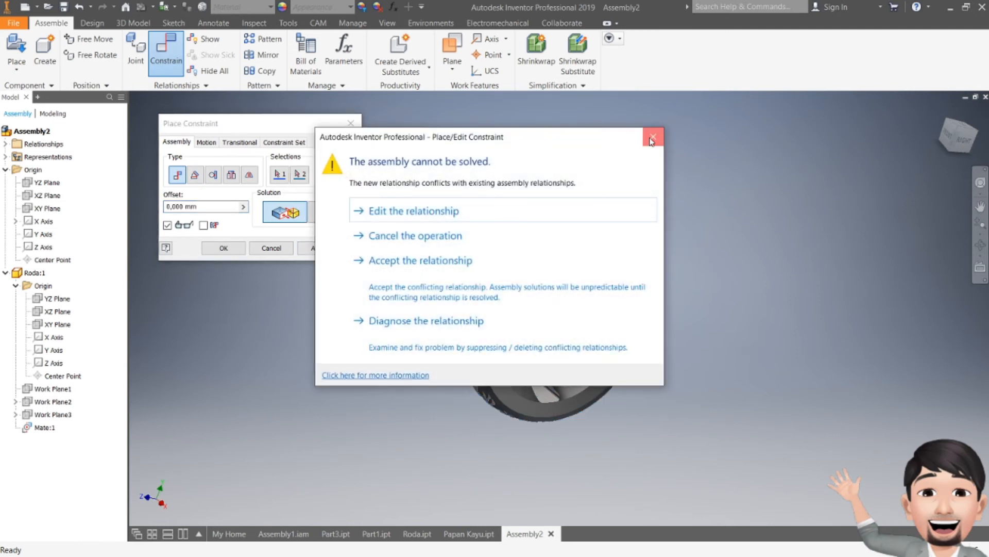
{"action": "left_click", "coordinate": [652, 138]}
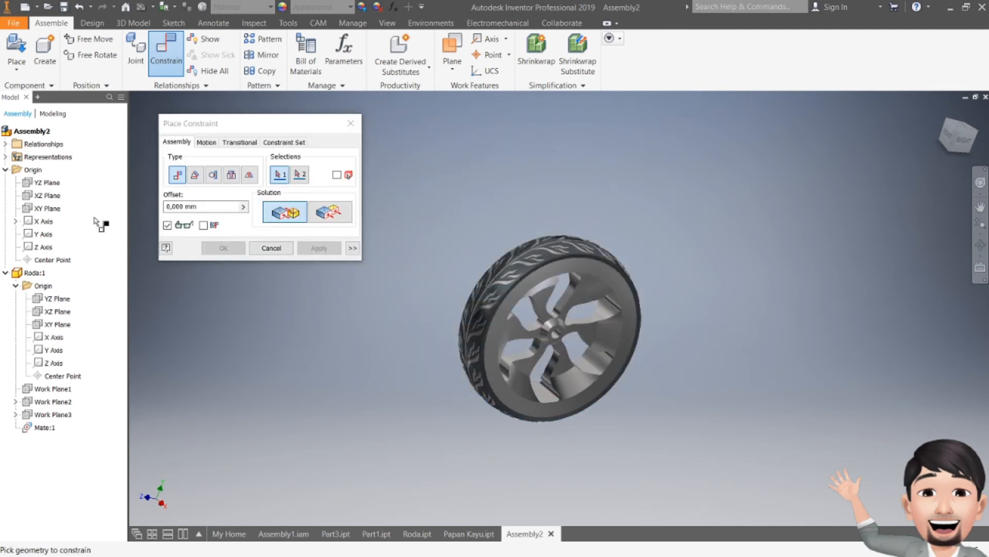
- Constrain the wheel's YZ plane flush with the assembly's YZ plane at 0 mm offset
{"action": "left_click", "coordinate": [57, 300]}
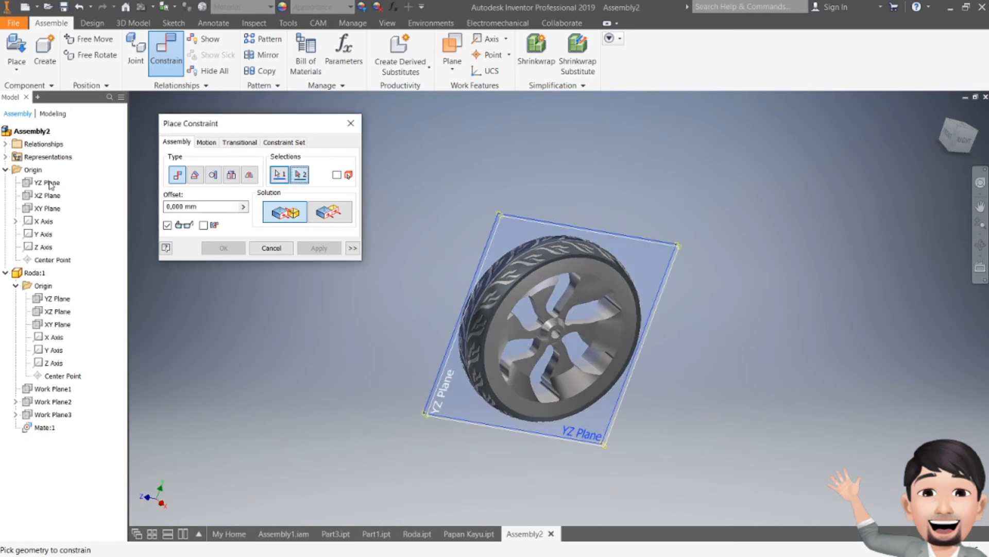
{"action": "left_click", "coordinate": [50, 183]}
{"action": "left_click", "coordinate": [325, 211]}
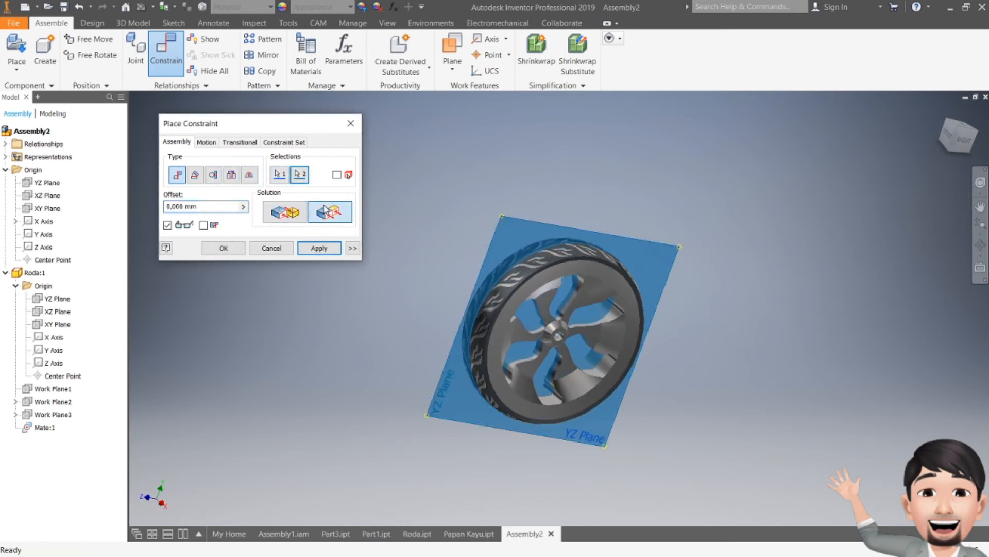
{"action": "left_click", "coordinate": [319, 247]}
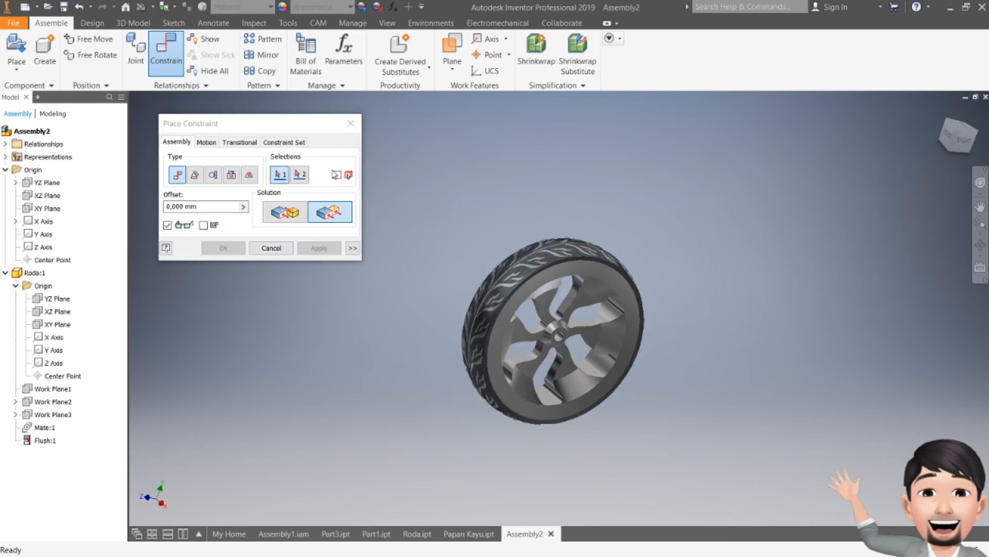
{"action": "left_click", "coordinate": [351, 123]}
- Spin the wheel about its axis to test its remaining freedom of movement
{"action": "left_click_drag", "start_coordinate": [531, 285], "coordinate": [481, 338]}
{"action": "left_click", "coordinate": [391, 251]}
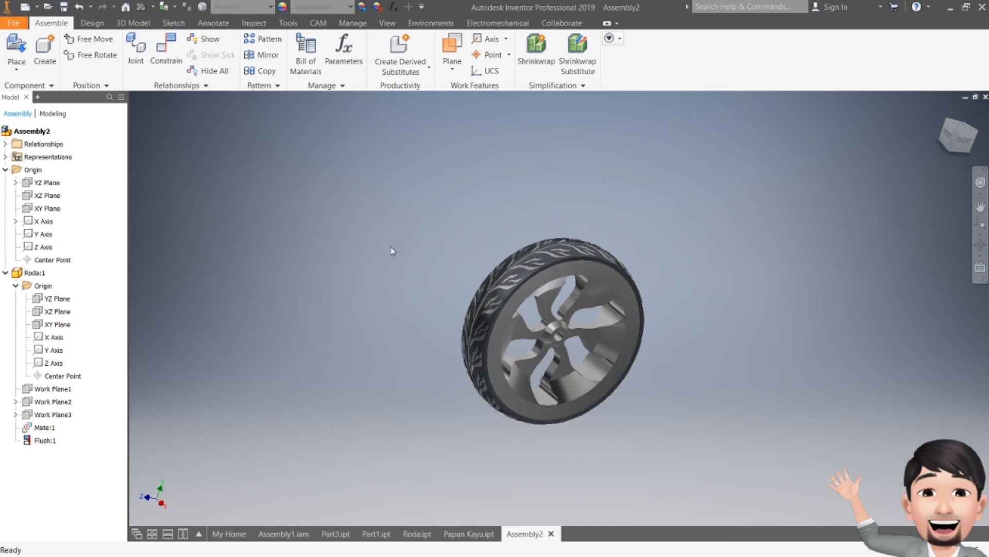
{"action": "left_click_drag", "start_coordinate": [508, 305], "coordinate": [373, 283]}
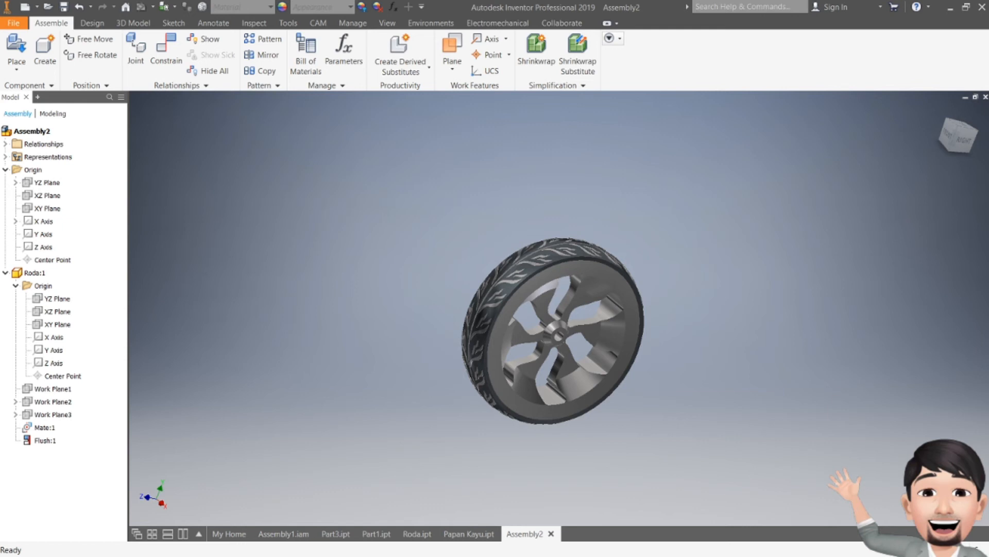
{"action": "left_click", "coordinate": [169, 73]}
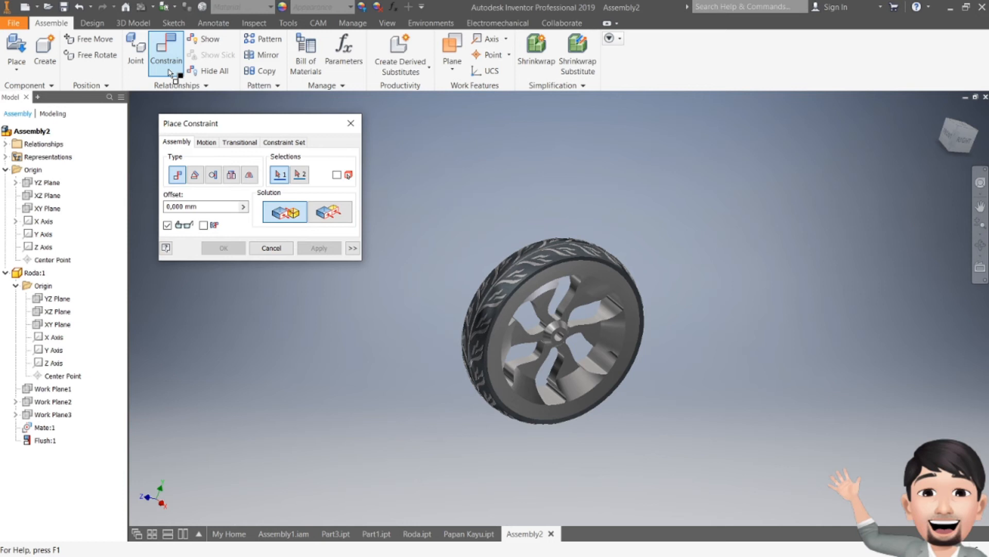
{"action": "left_click", "coordinate": [57, 311]}
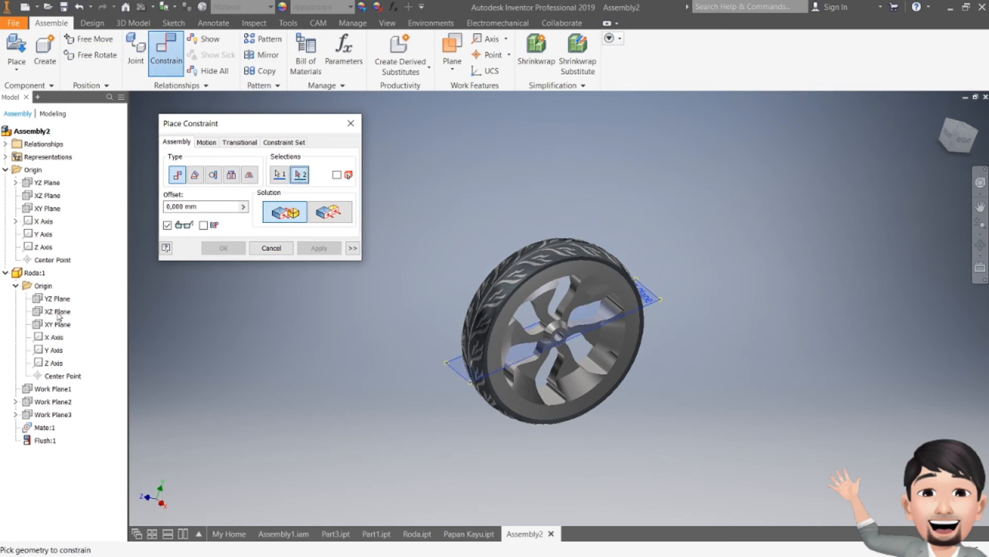
{"action": "left_click", "coordinate": [46, 198]}
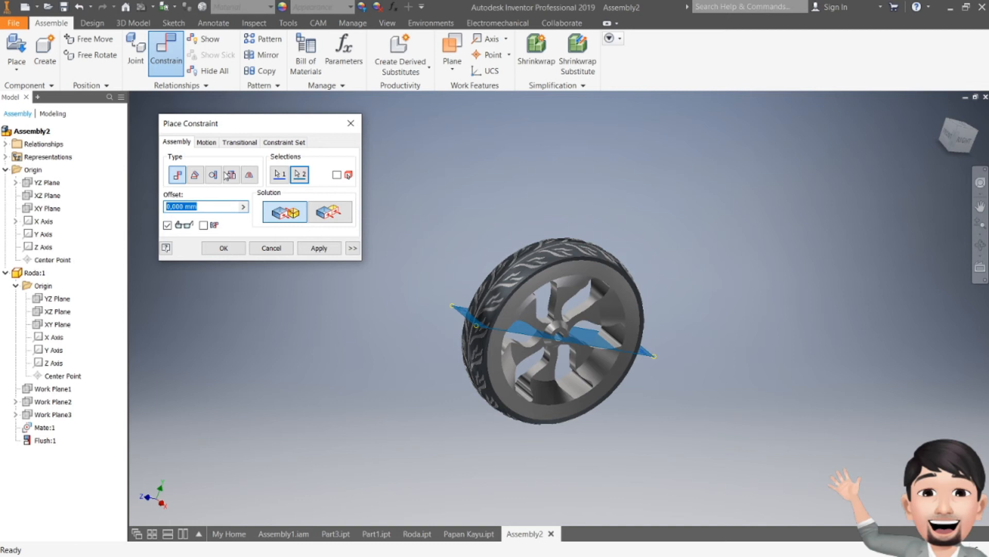
{"action": "left_click", "coordinate": [351, 123]}
{"action": "left_click", "coordinate": [136, 52]}
- Add a 0° directed angle constraint between the wheel's XZ plane and the assembly's XZ plane, and test that the wheel is locked
{"action": "left_click", "coordinate": [168, 57]}
{"action": "left_click", "coordinate": [196, 174]}
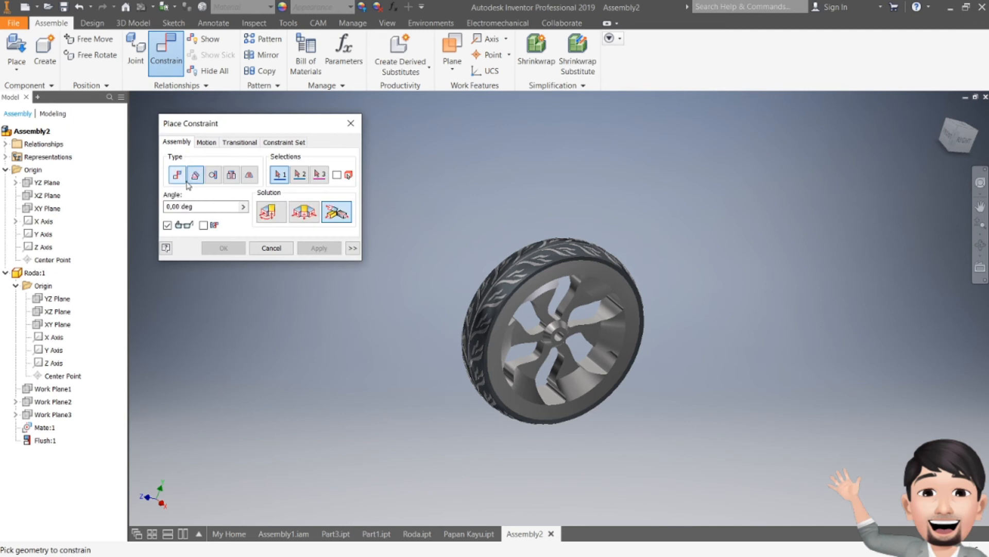
{"action": "left_click", "coordinate": [61, 311]}
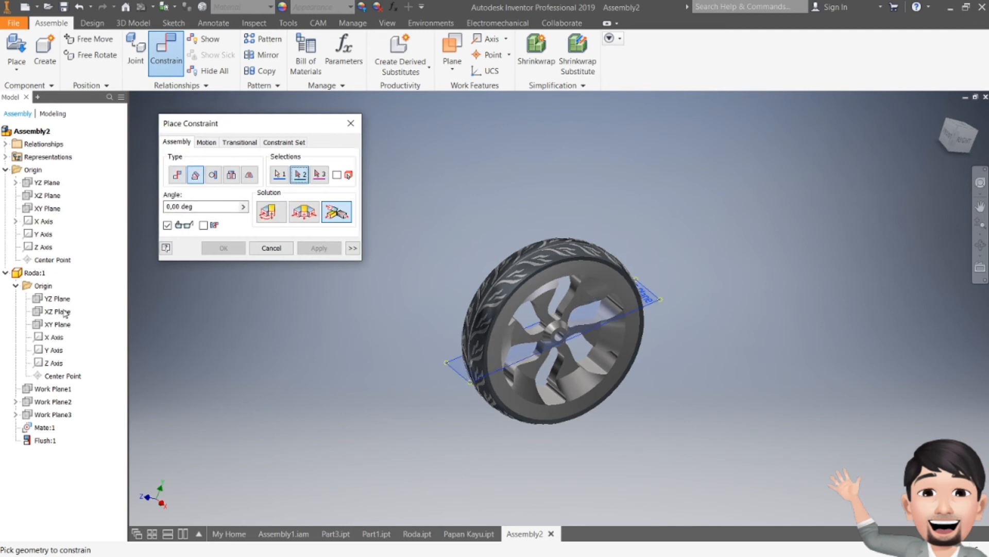
{"action": "left_click", "coordinate": [44, 197]}
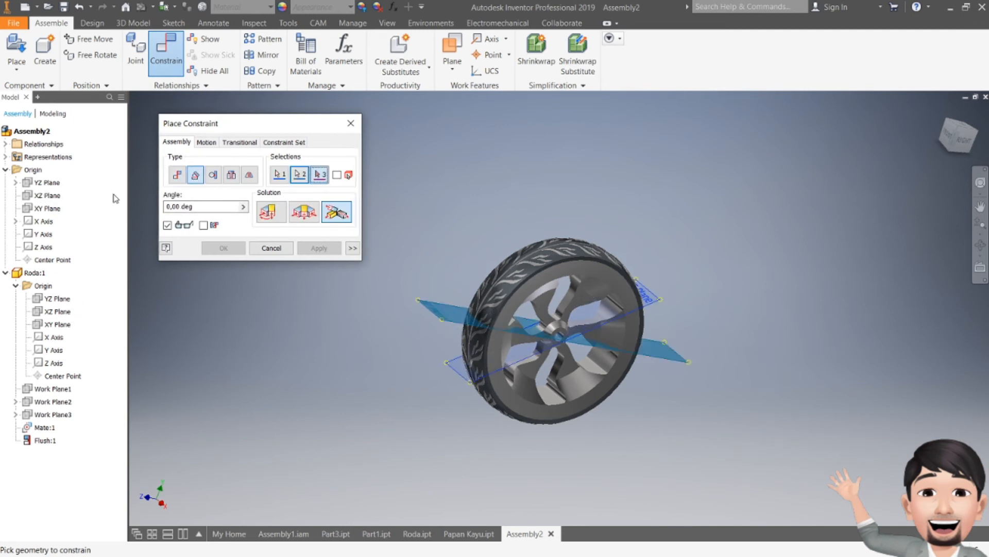
{"action": "left_click", "coordinate": [276, 213]}
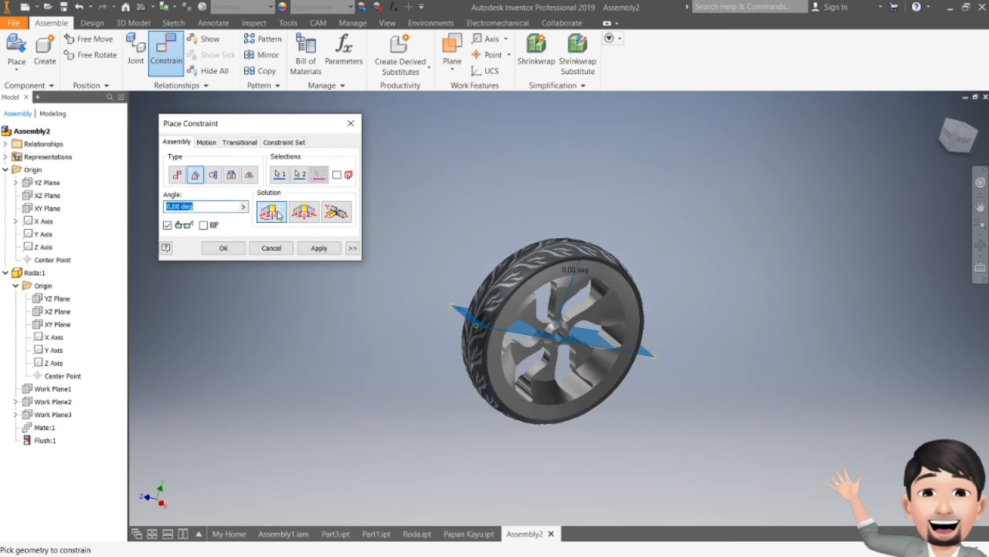
{"action": "left_click", "coordinate": [319, 249]}
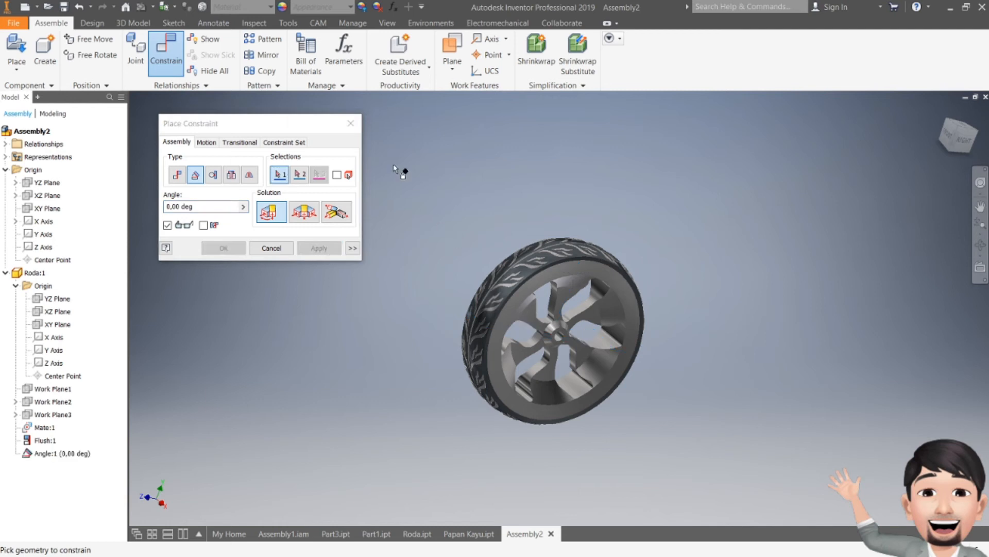
{"action": "key", "text": "Escape"}
{"action": "left_click_drag", "start_coordinate": [545, 265], "coordinate": [520, 295]}
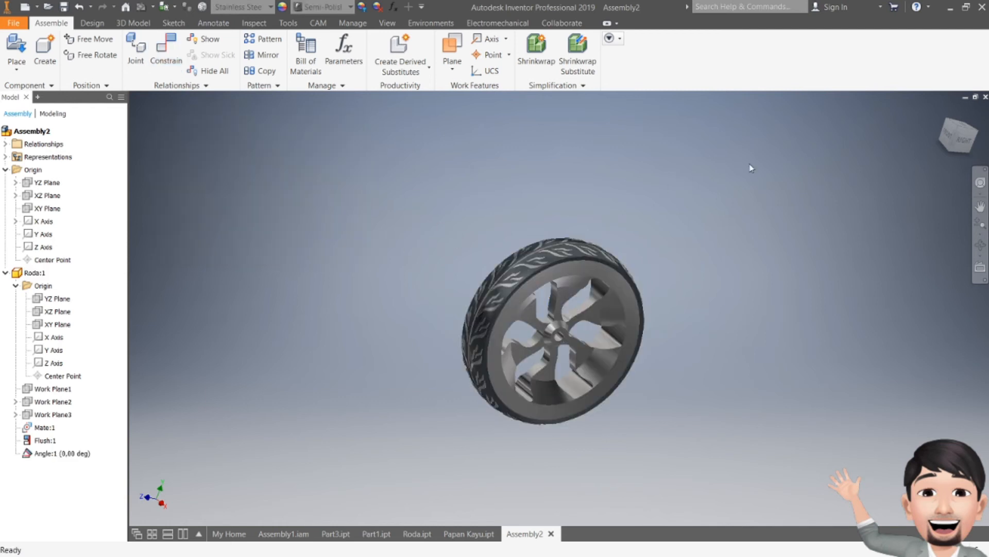
{"action": "left_click", "coordinate": [939, 111]}
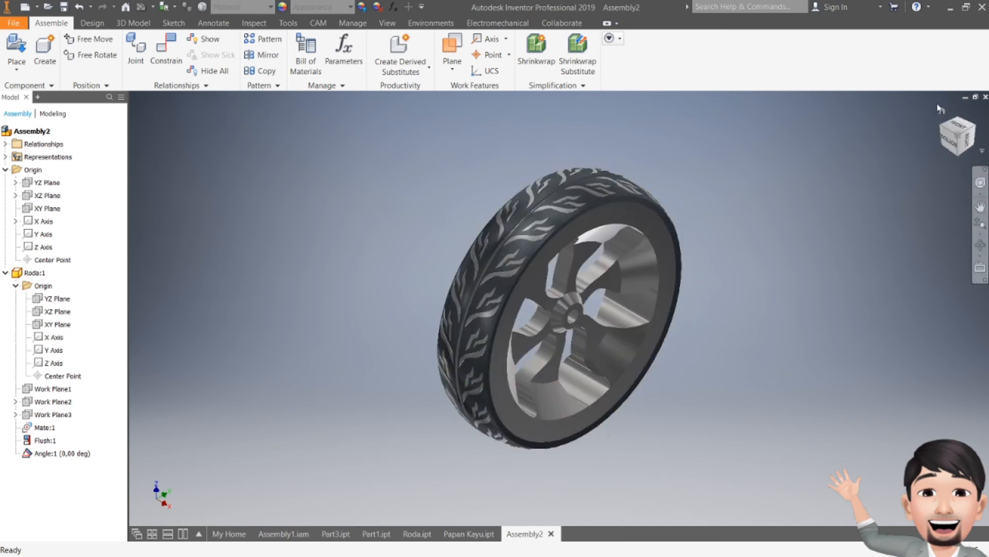
{"action": "left_click", "coordinate": [17, 61]}
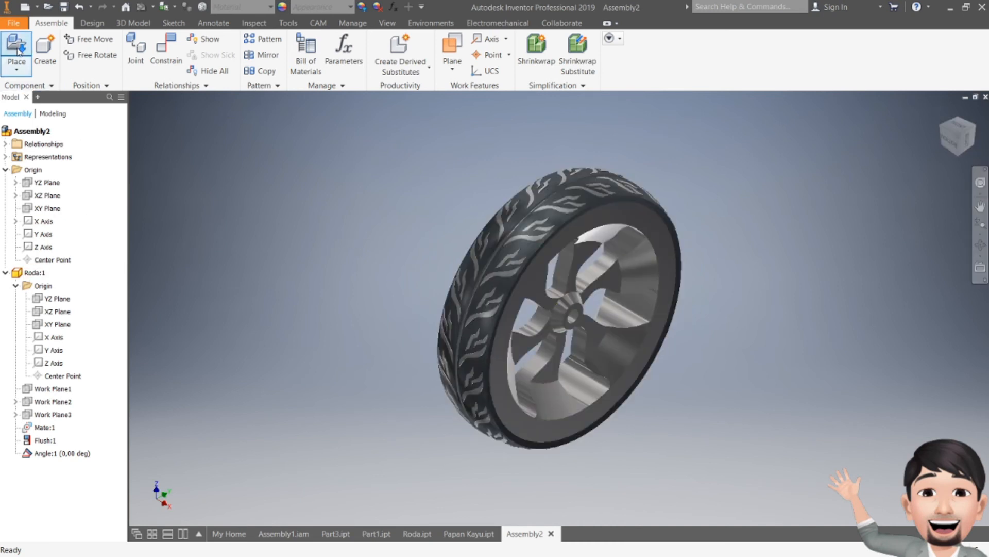
{"action": "scroll", "coordinate": [443, 258], "scroll_direction": "down", "scroll_amount": 1}
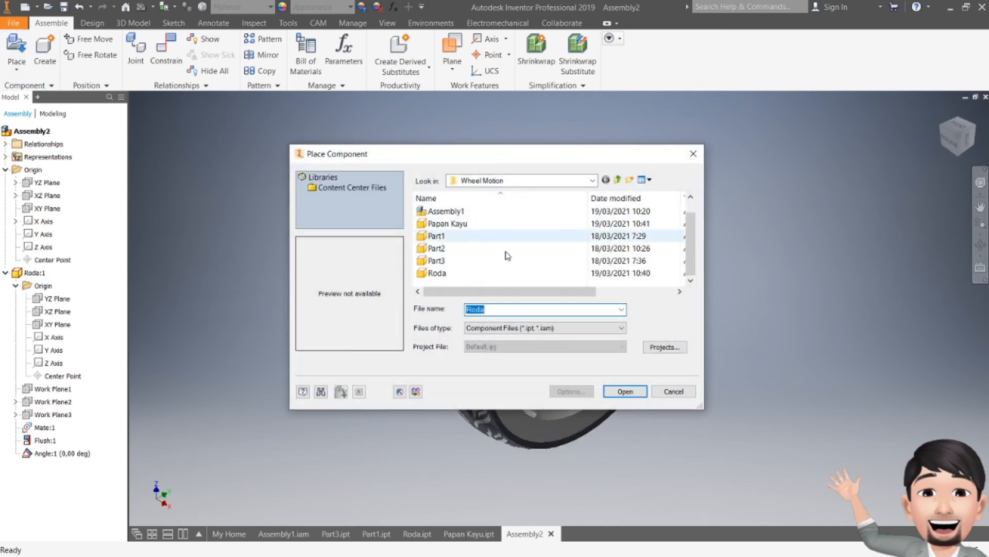
{"action": "left_click", "coordinate": [448, 223]}
{"action": "left_click", "coordinate": [625, 391]}
{"action": "scroll", "coordinate": [625, 391], "scroll_direction": "up", "scroll_amount": 5}
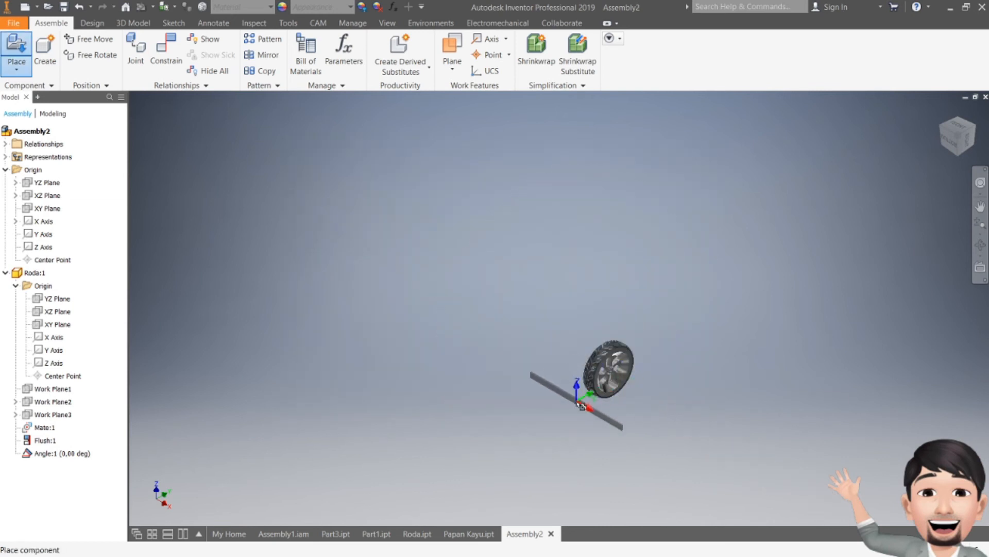
{"action": "scroll", "coordinate": [613, 394], "scroll_direction": "down", "scroll_amount": 8}
{"action": "right_click", "coordinate": [516, 370]}
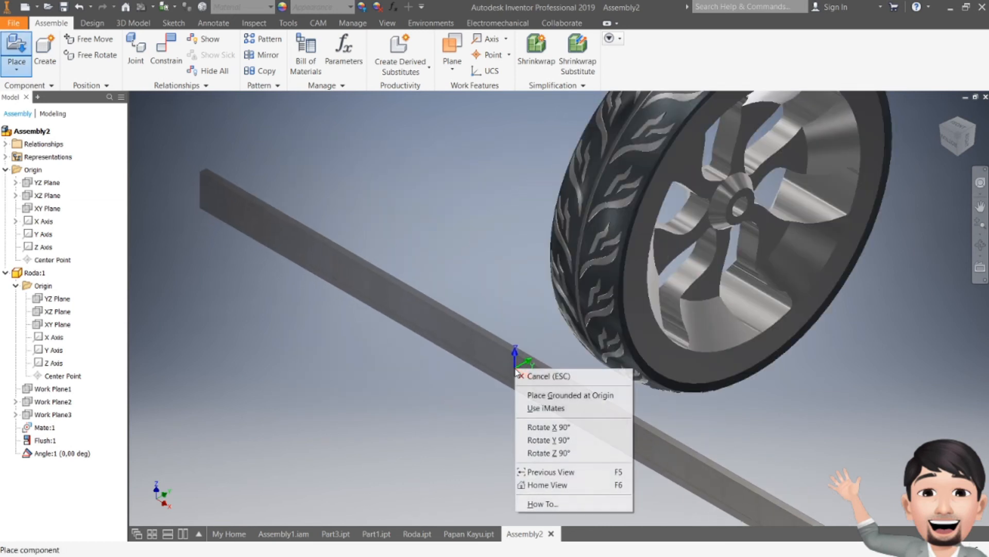
{"action": "left_click", "coordinate": [548, 427]}
{"action": "right_click", "coordinate": [531, 373]}
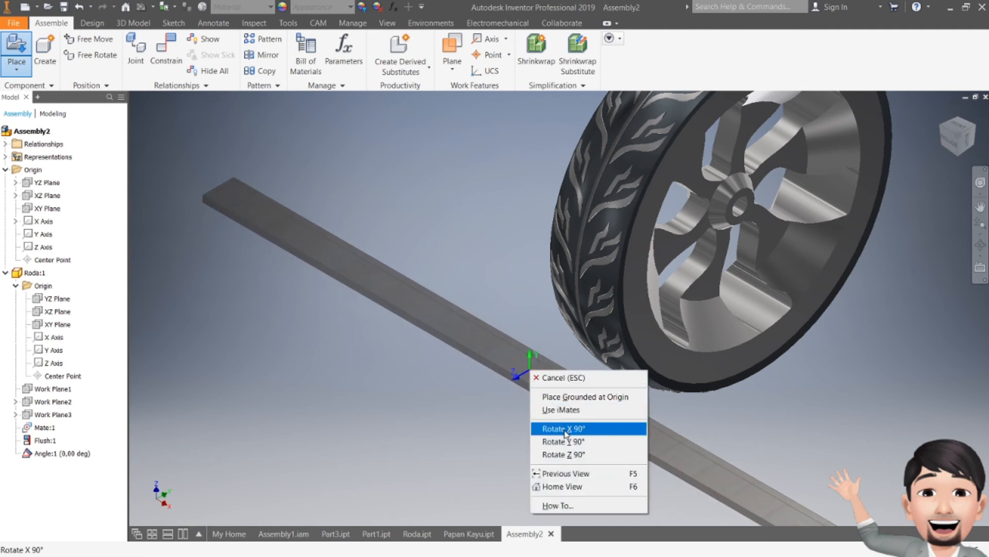
{"action": "left_click", "coordinate": [562, 428]}
{"action": "right_click", "coordinate": [560, 382]}
{"action": "left_click", "coordinate": [584, 436]}
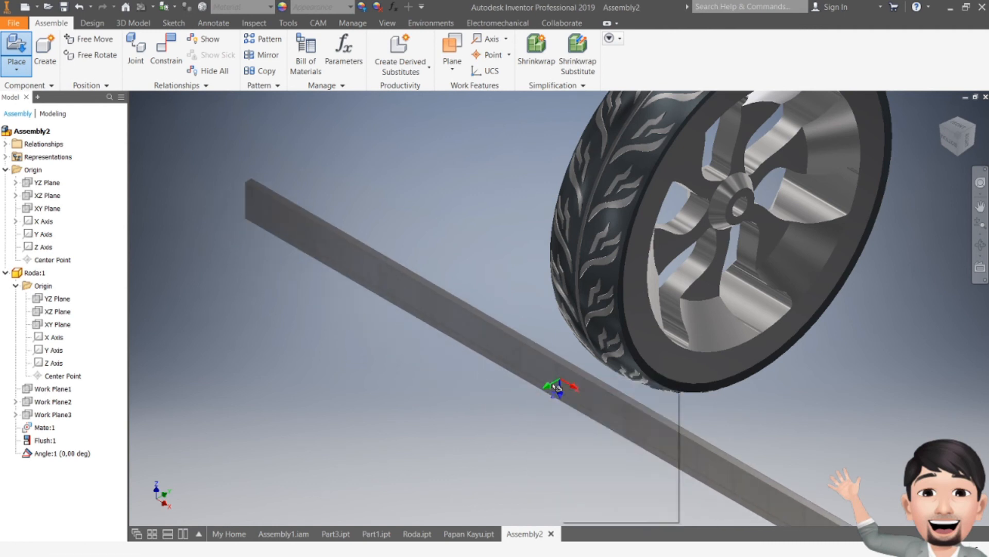
{"action": "right_click", "coordinate": [557, 384]}
{"action": "left_click", "coordinate": [581, 437]}
{"action": "left_click_drag", "start_coordinate": [581, 444], "coordinate": [564, 411]}
{"action": "key", "text": "Escape"}
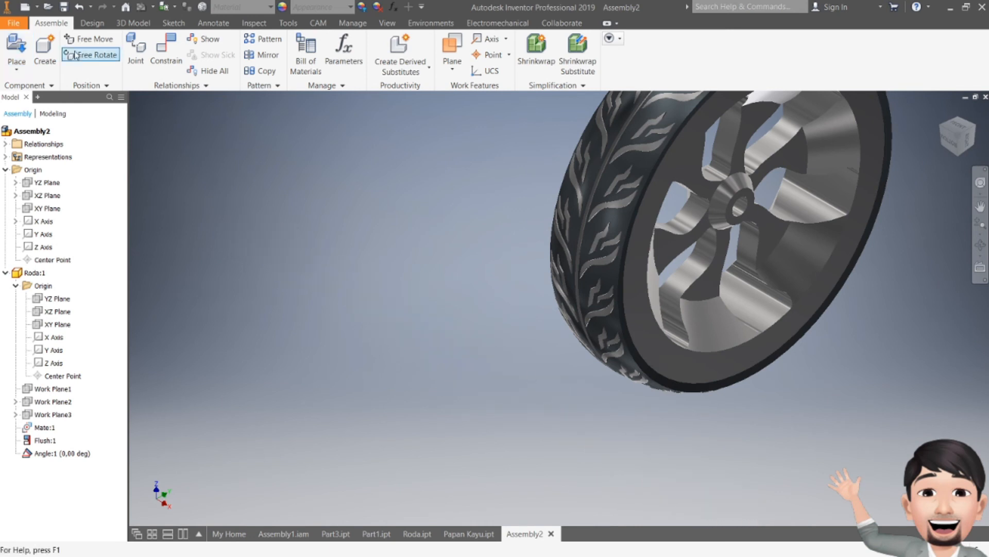
- Bring in the Papan Kayu part for placement and rotate it 90° about its Y axis four times
{"action": "left_click", "coordinate": [16, 49]}
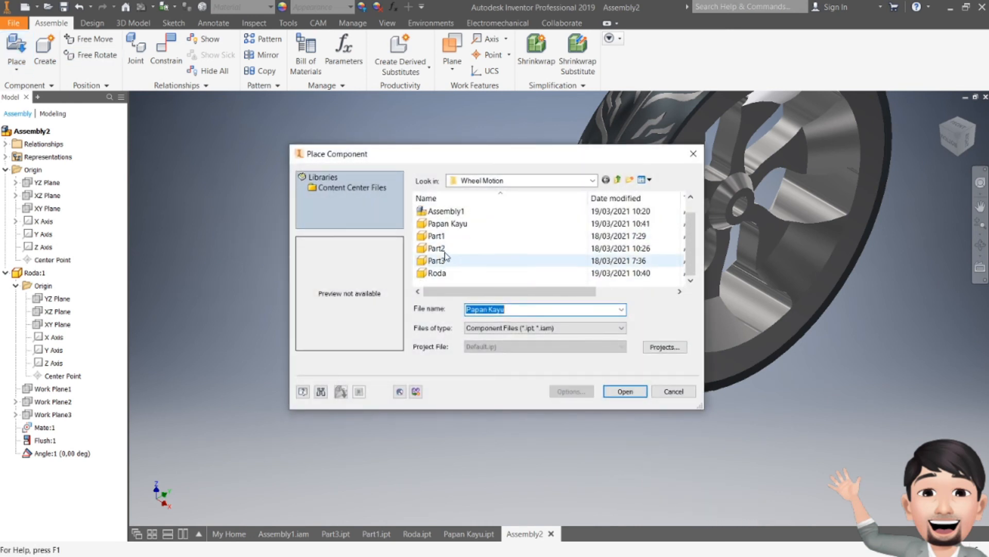
{"action": "left_click", "coordinate": [446, 223]}
{"action": "left_click", "coordinate": [625, 392]}
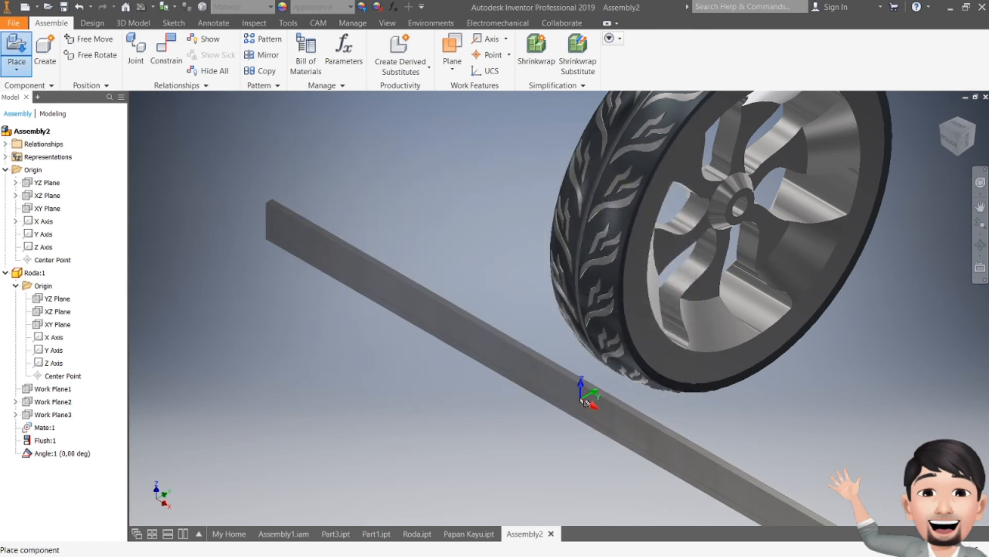
{"action": "right_click", "coordinate": [579, 397]}
{"action": "left_click", "coordinate": [610, 470]}
{"action": "right_click", "coordinate": [550, 388]}
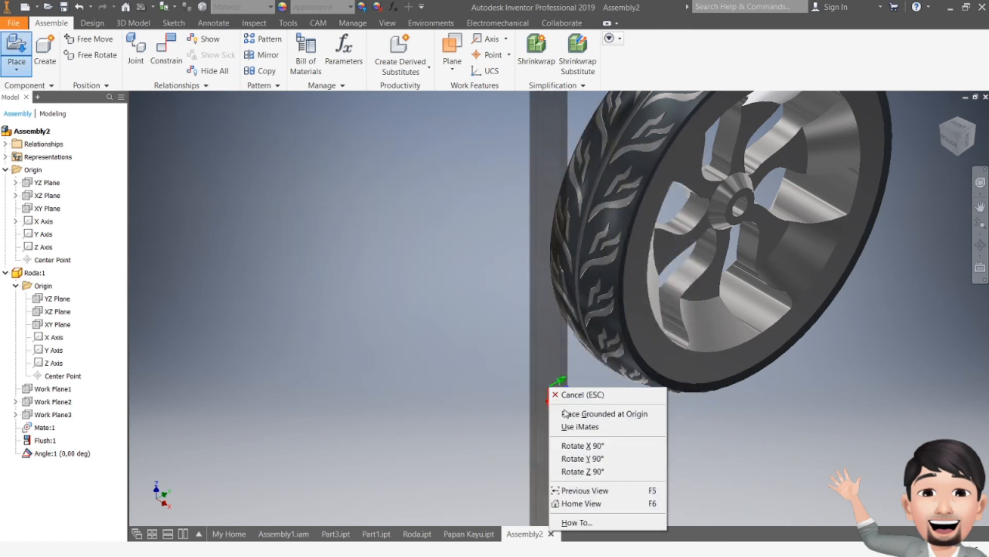
{"action": "left_click", "coordinate": [584, 459]}
{"action": "right_click", "coordinate": [568, 277]}
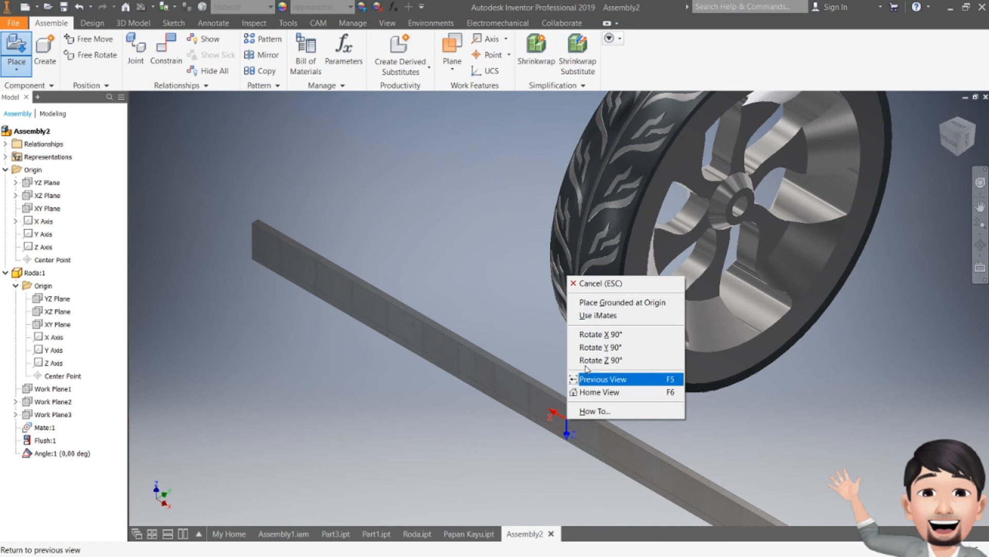
{"action": "left_click", "coordinate": [594, 351]}
{"action": "right_click", "coordinate": [567, 342]}
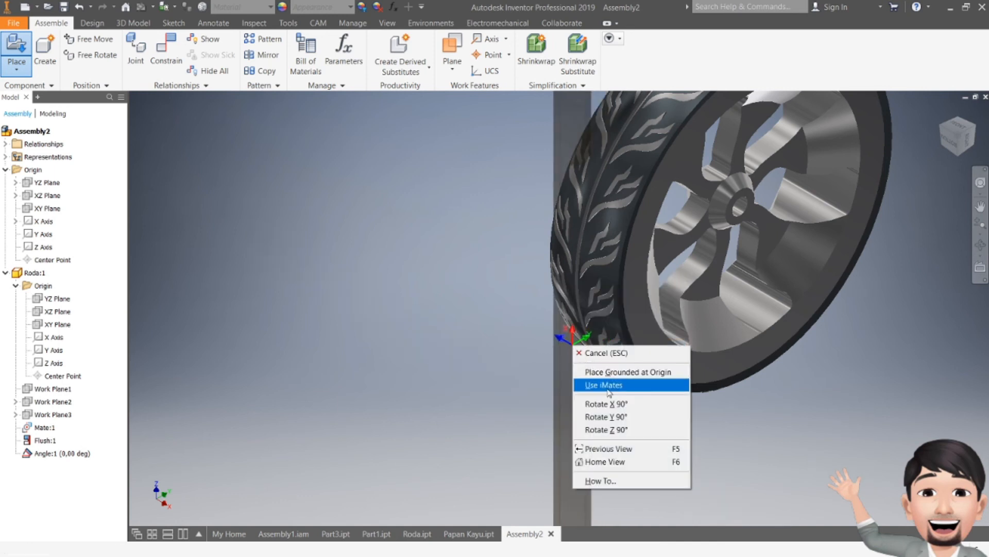
{"action": "left_click", "coordinate": [593, 414]}
- Rotate the plank 90° about Z three times and 90° about X, so it lies flat along the wheel's rolling direction
{"action": "right_click", "coordinate": [565, 397]}
{"action": "left_click", "coordinate": [587, 474]}
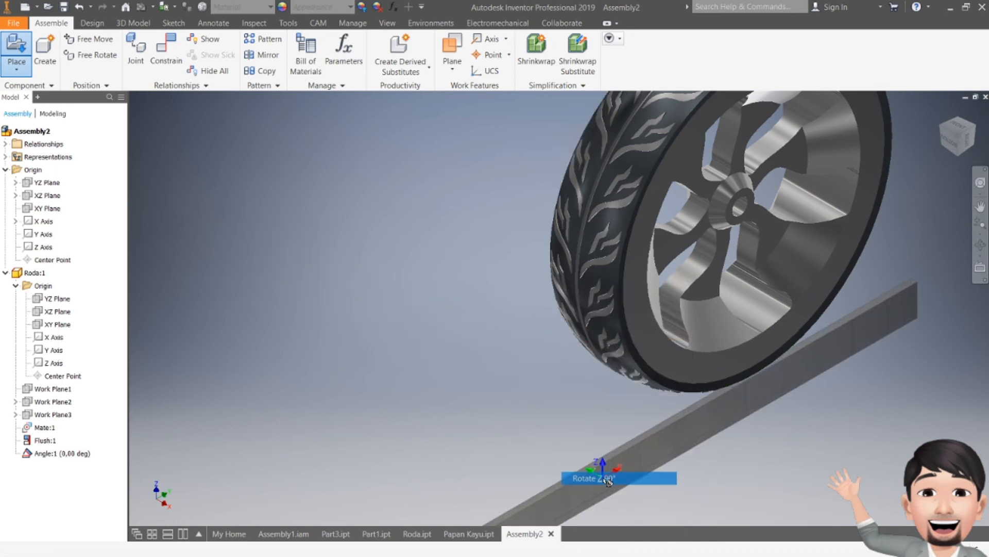
{"action": "right_click", "coordinate": [577, 269]}
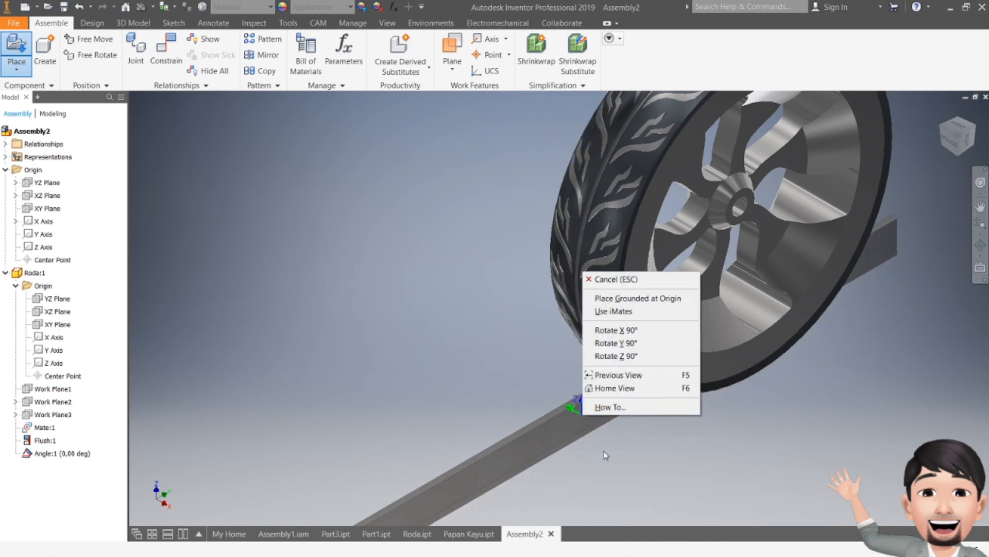
{"action": "left_click", "coordinate": [619, 356]}
{"action": "right_click", "coordinate": [571, 395]}
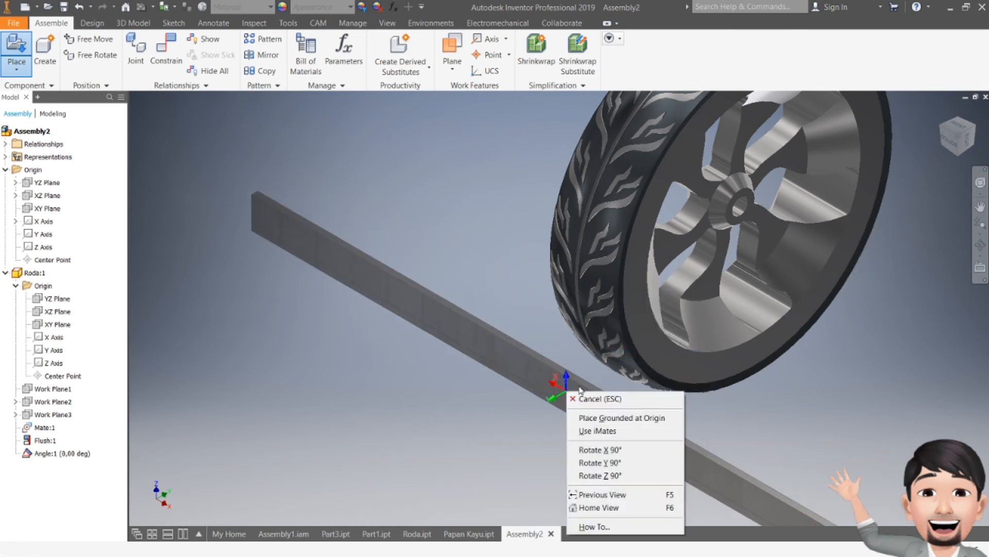
{"action": "left_click", "coordinate": [597, 471]}
{"action": "right_click", "coordinate": [573, 417]}
{"action": "left_click", "coordinate": [608, 354]}
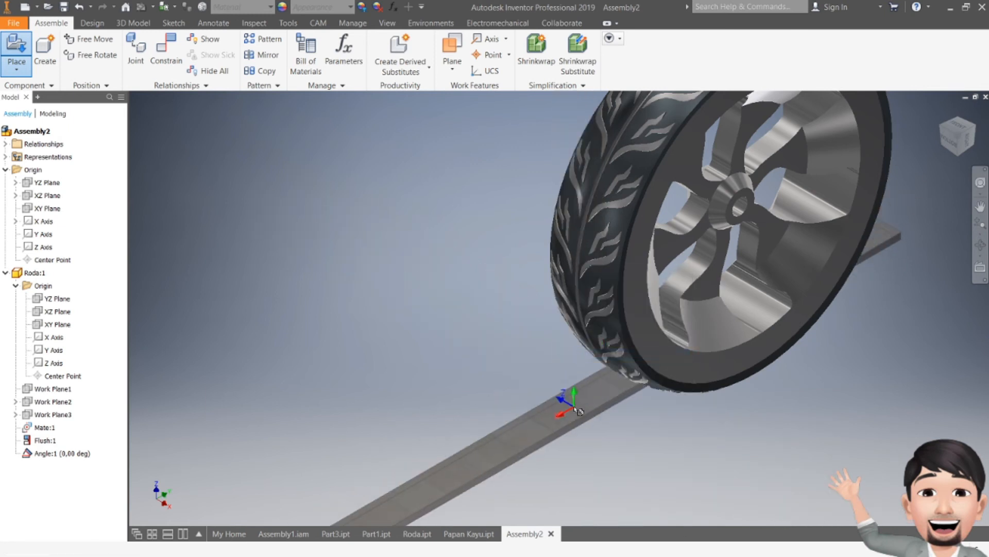
- Rotate the plank 90° about its Z axis twice, and 90° about its X axis twice
{"action": "right_click", "coordinate": [575, 410]}
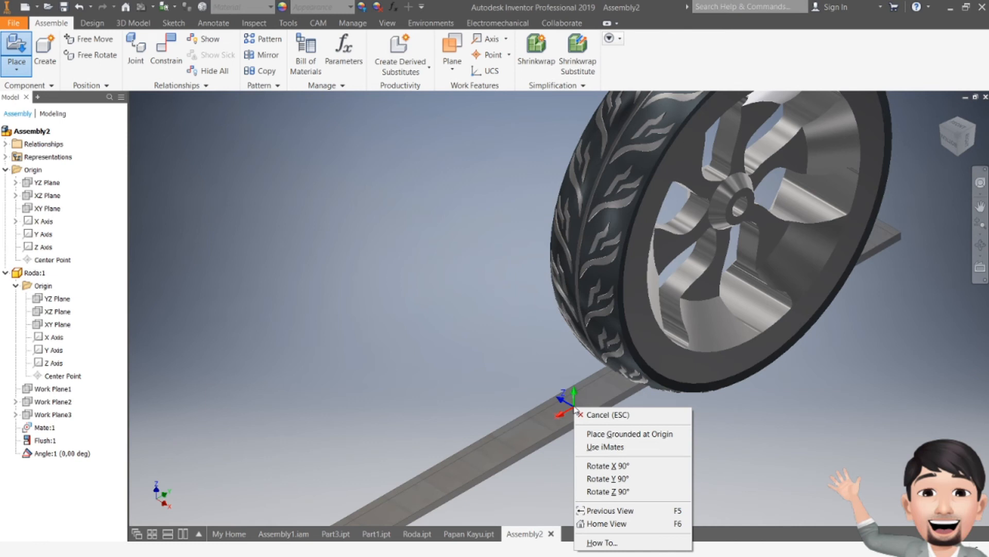
{"action": "left_click", "coordinate": [608, 491]}
{"action": "right_click", "coordinate": [567, 407]}
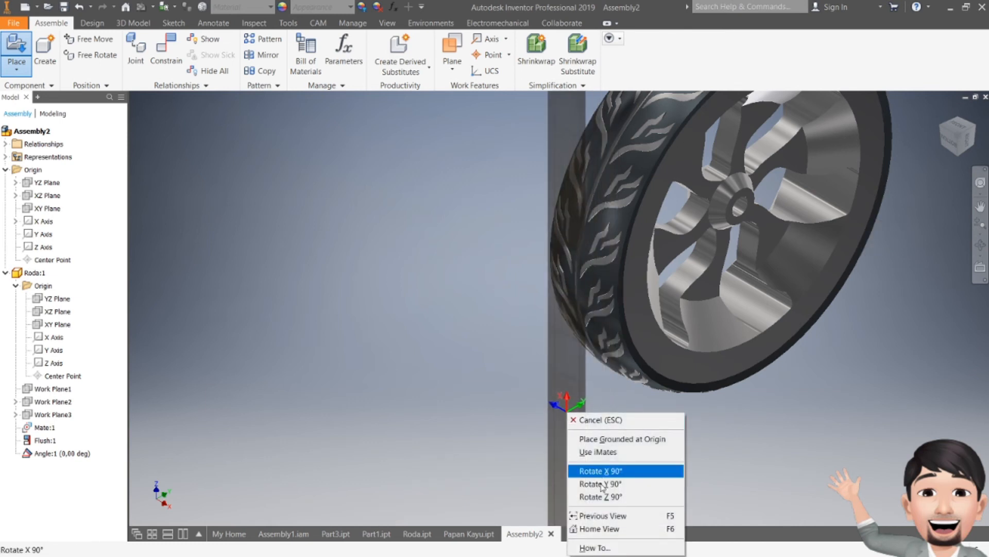
{"action": "left_click", "coordinate": [601, 484]}
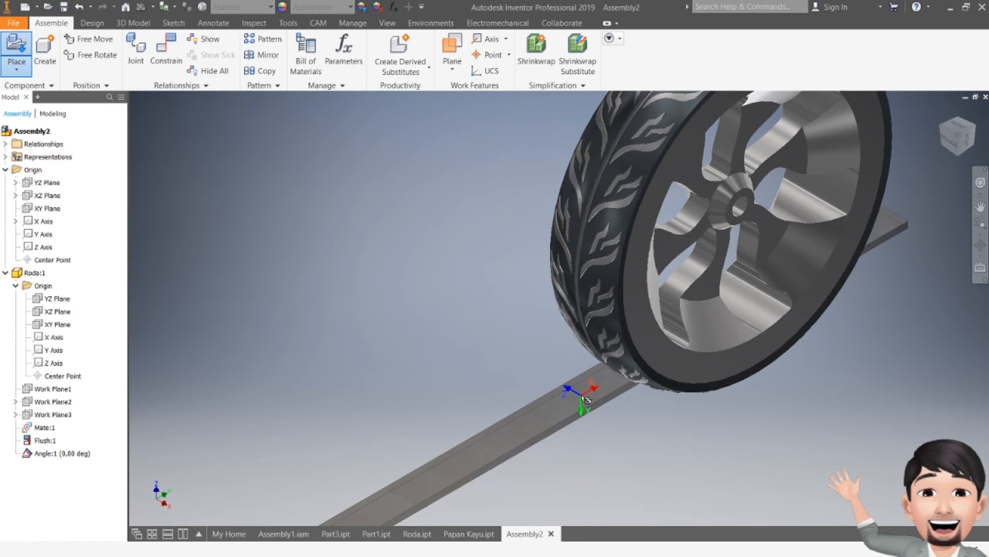
{"action": "right_click", "coordinate": [587, 399]}
{"action": "left_click", "coordinate": [601, 453]}
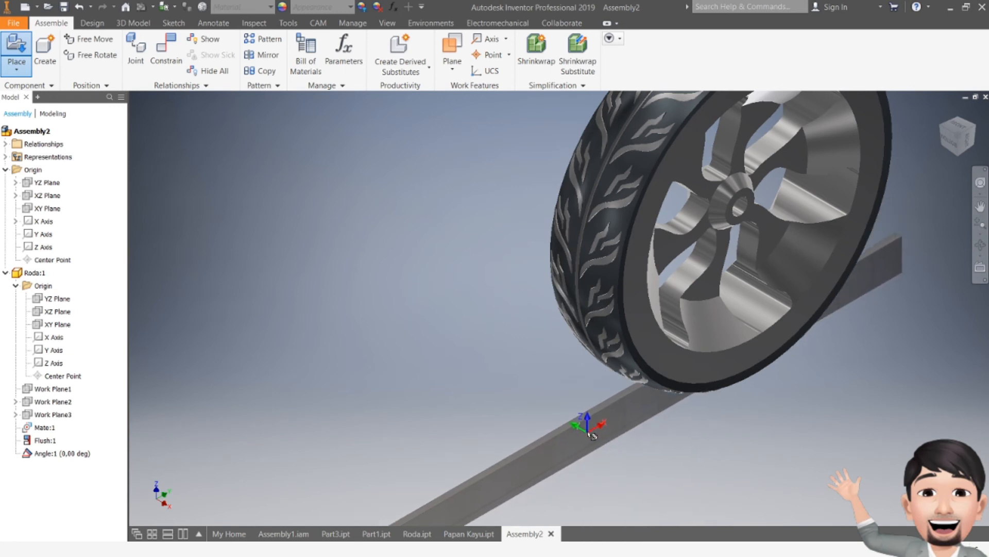
{"action": "right_click", "coordinate": [580, 384]}
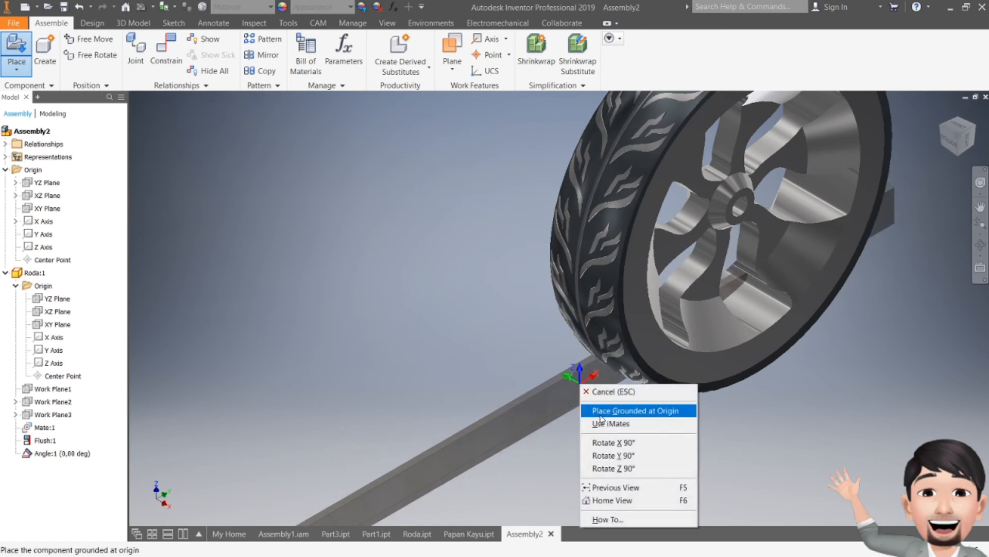
{"action": "left_click", "coordinate": [611, 442]}
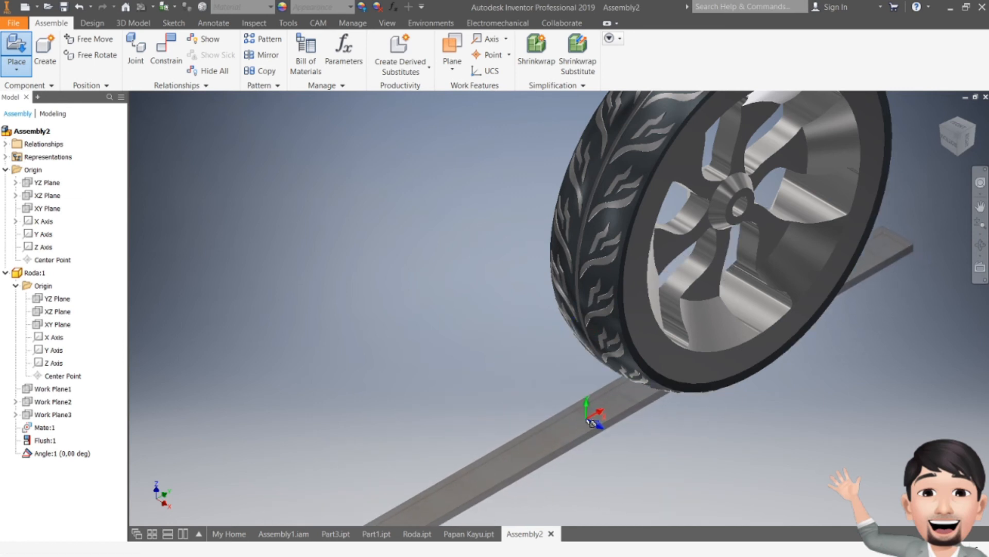
- Place one copy of the plank just below the wheel and end the placement
{"action": "left_click", "coordinate": [593, 423]}
{"action": "scroll", "coordinate": [592, 422], "scroll_direction": "down", "scroll_amount": 5}
{"action": "key", "text": "Escape"}
{"action": "left_click", "coordinate": [602, 325]}
{"action": "left_click_drag", "start_coordinate": [645, 426], "coordinate": [643, 421]}
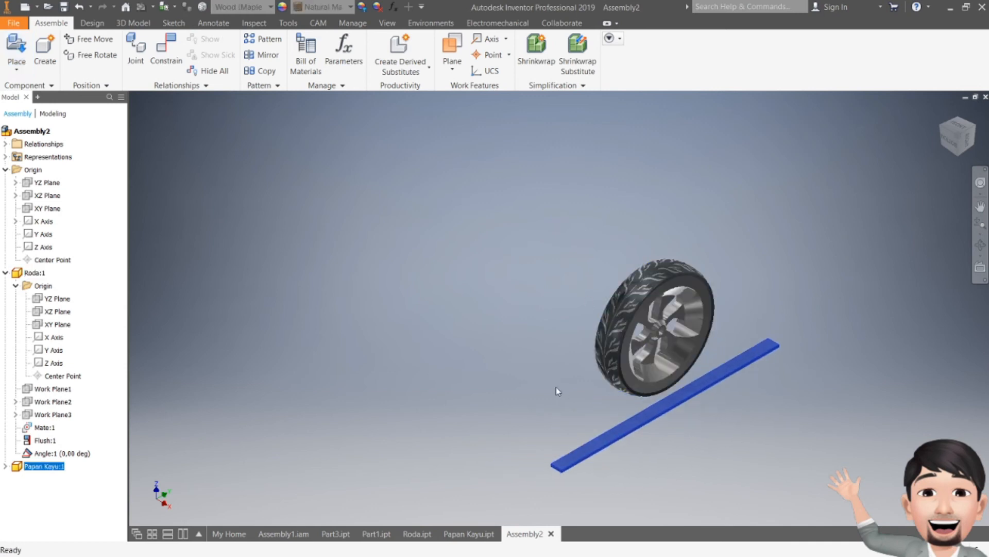
{"action": "left_click", "coordinate": [514, 386]}
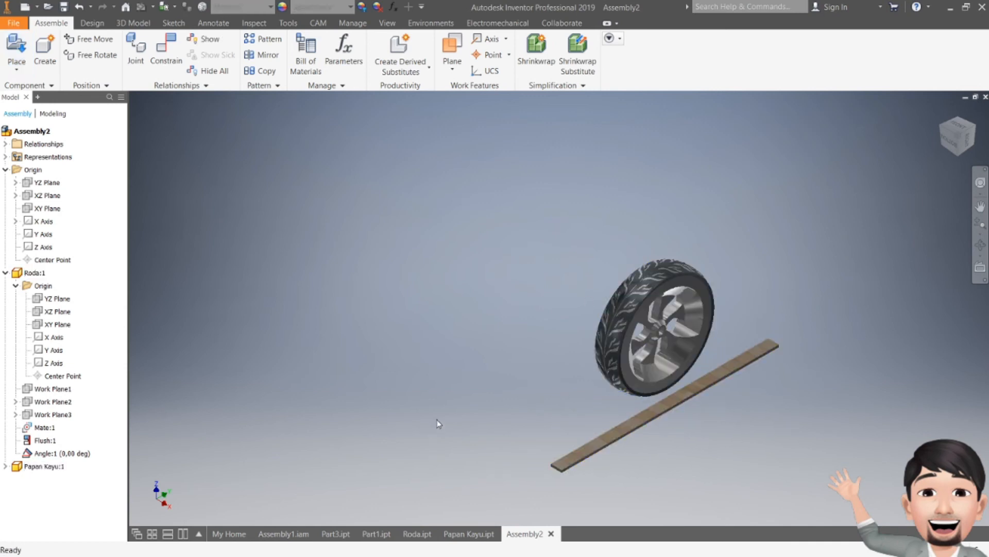
- Open Sketch1 of the Papan Kayu part for editing and set the plank's length to 2000 mm
{"action": "left_click", "coordinate": [466, 533]}
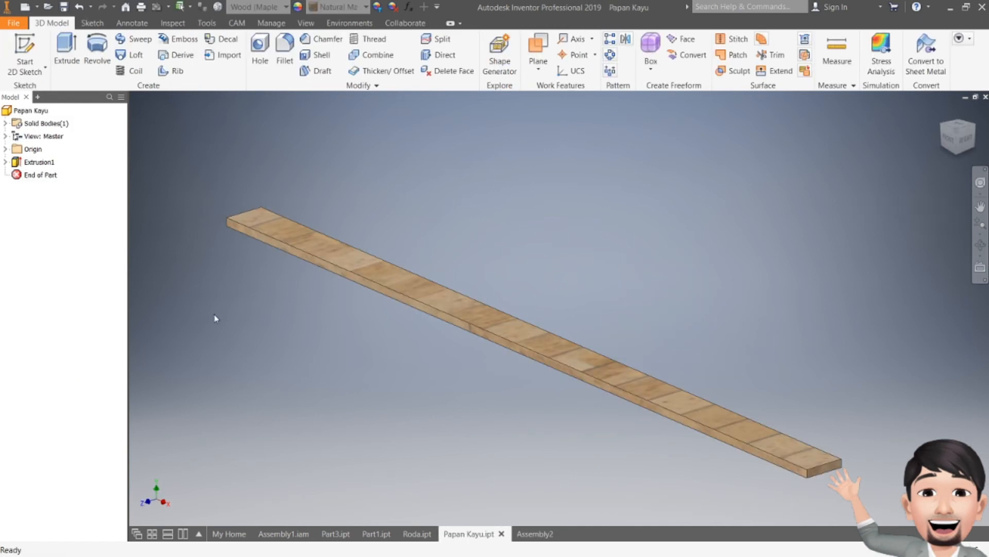
{"action": "left_click", "coordinate": [5, 161]}
{"action": "double_click", "coordinate": [45, 174]}
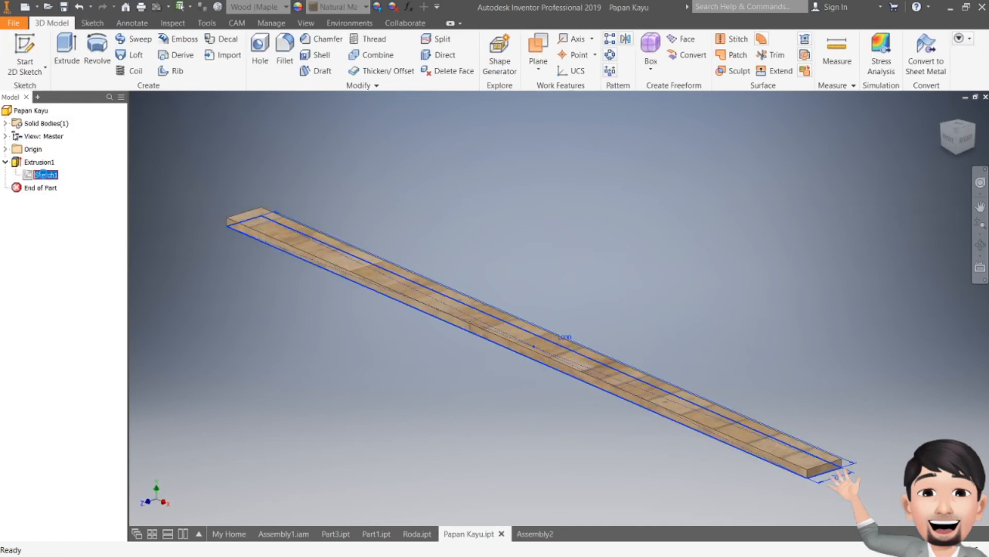
{"action": "double_click", "coordinate": [590, 300]}
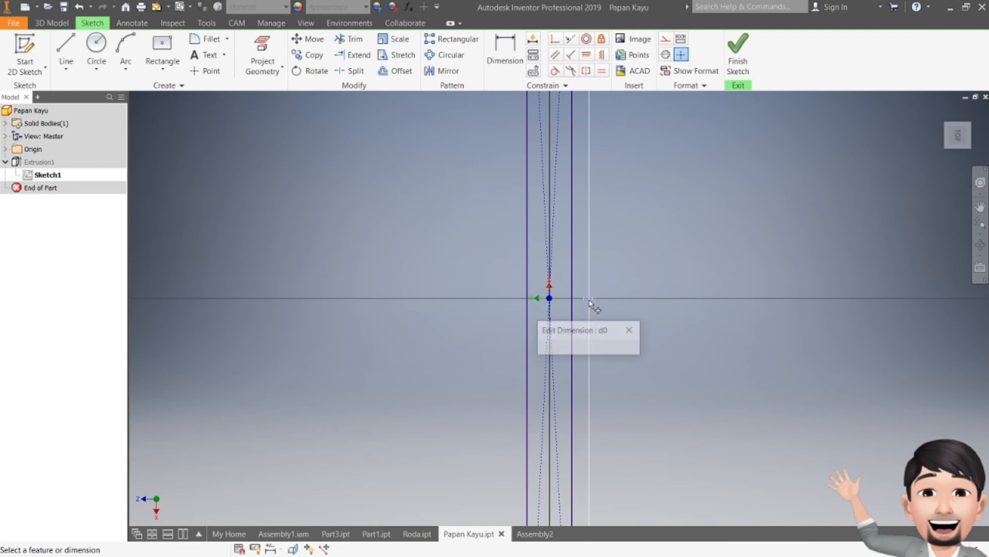
{"action": "type", "text": "2000"}
{"action": "key", "text": "Return"}
{"action": "scroll", "coordinate": [590, 302], "scroll_direction": "down", "scroll_amount": 6}
{"action": "middle_click_drag", "start_coordinate": [584, 304], "coordinate": [583, 366]}
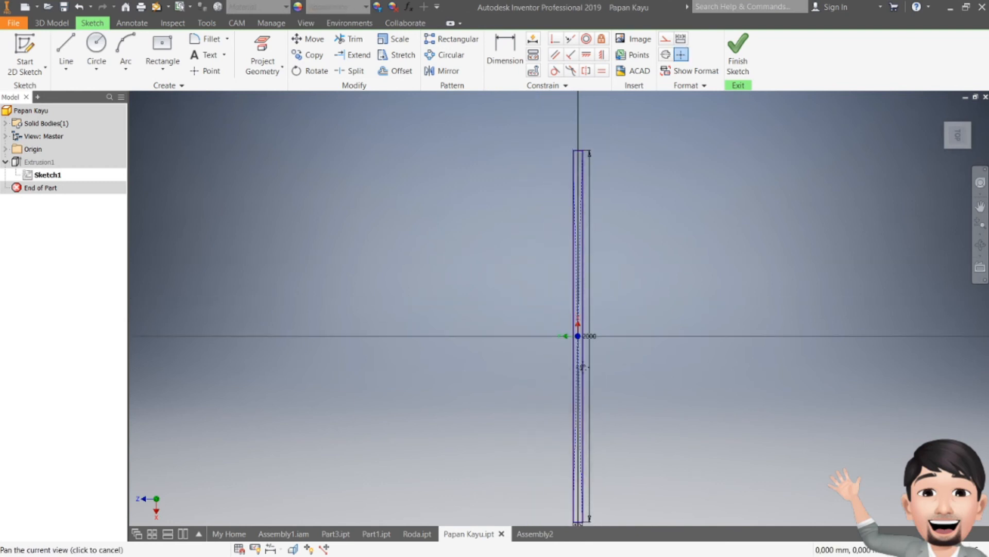
- Set the plank's width in the sketch to 200 mm and finish the sketch
{"action": "scroll", "coordinate": [593, 474], "scroll_direction": "up", "scroll_amount": 3}
{"action": "middle_click_drag", "start_coordinate": [585, 481], "coordinate": [574, 294]}
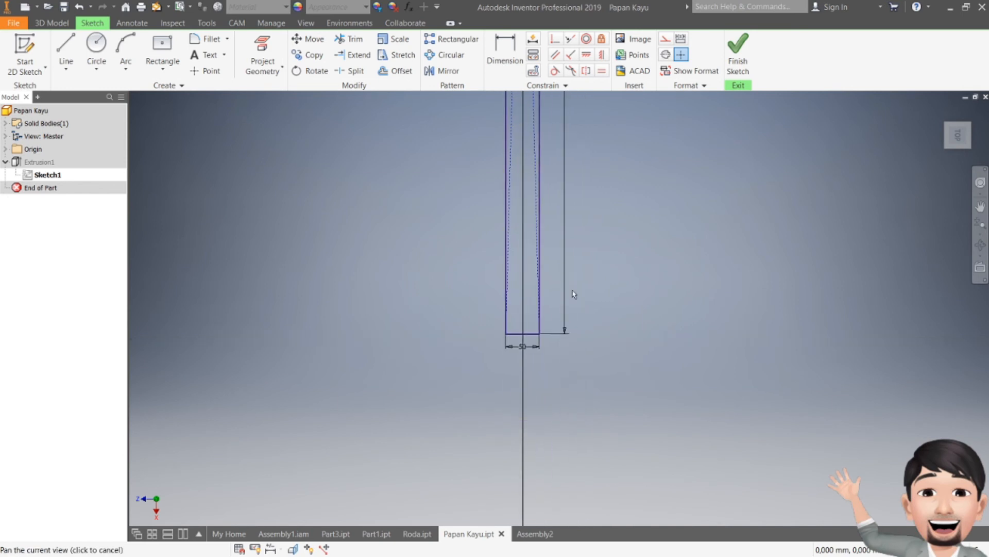
{"action": "double_click", "coordinate": [524, 346]}
{"action": "type", "text": "20"}
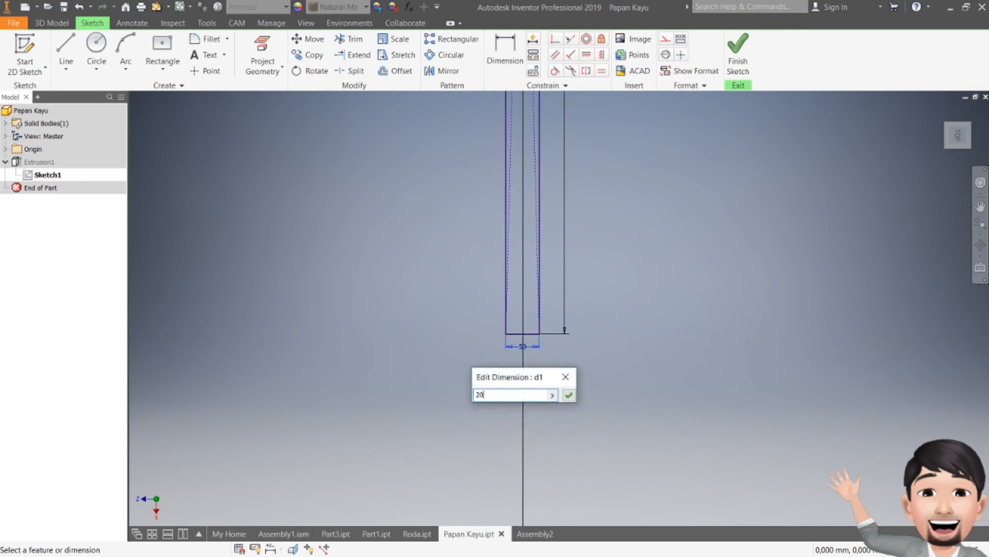
{"action": "type", "text": "0"}
{"action": "key", "text": "Return"}
{"action": "left_click", "coordinate": [724, 60]}
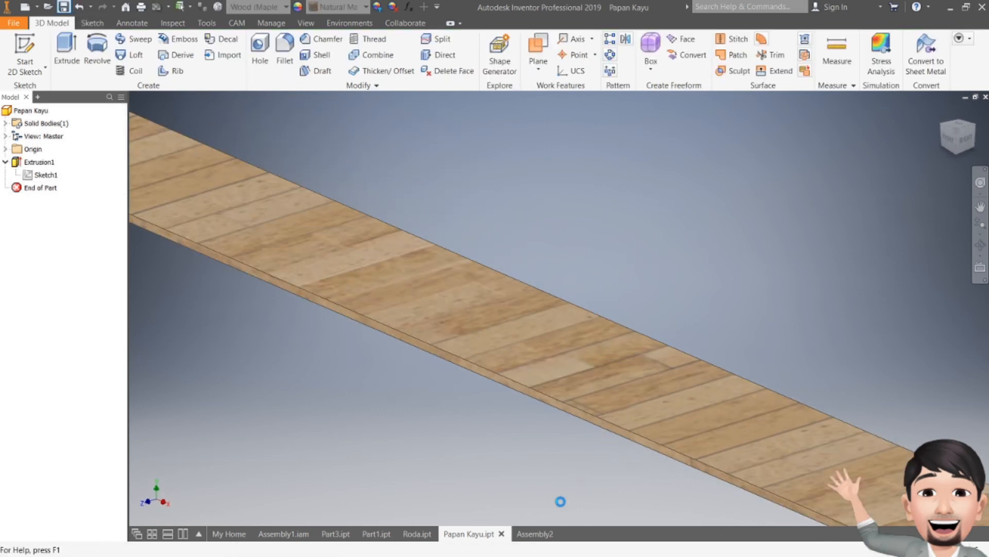
- Return to Assembly2 and move the resized plank around, leaving it below the wheel
{"action": "left_click", "coordinate": [531, 533]}
{"action": "left_click", "coordinate": [687, 387]}
{"action": "left_click_drag", "start_coordinate": [686, 386], "coordinate": [599, 354]}
{"action": "left_click_drag", "start_coordinate": [524, 397], "coordinate": [579, 450]}
{"action": "left_click_drag", "start_coordinate": [737, 389], "coordinate": [812, 412]}
{"action": "middle_click_drag", "start_coordinate": [781, 399], "coordinate": [759, 304]}
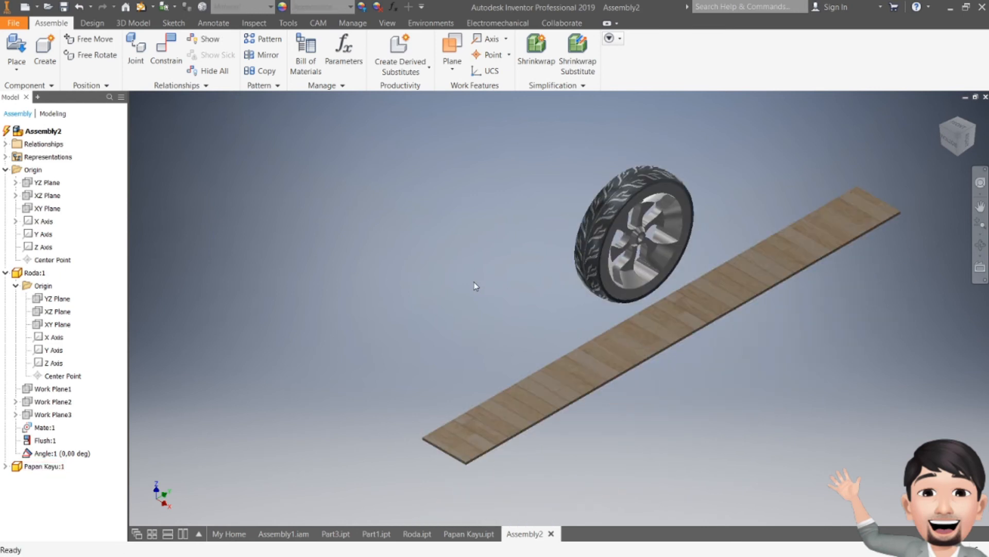
- Mate the plank's XY plane with the wheel's YZ plane at 0 mm offset, and pull the plank back down below the wheel
{"action": "left_click", "coordinate": [156, 63]}
{"action": "left_click", "coordinate": [5, 466]}
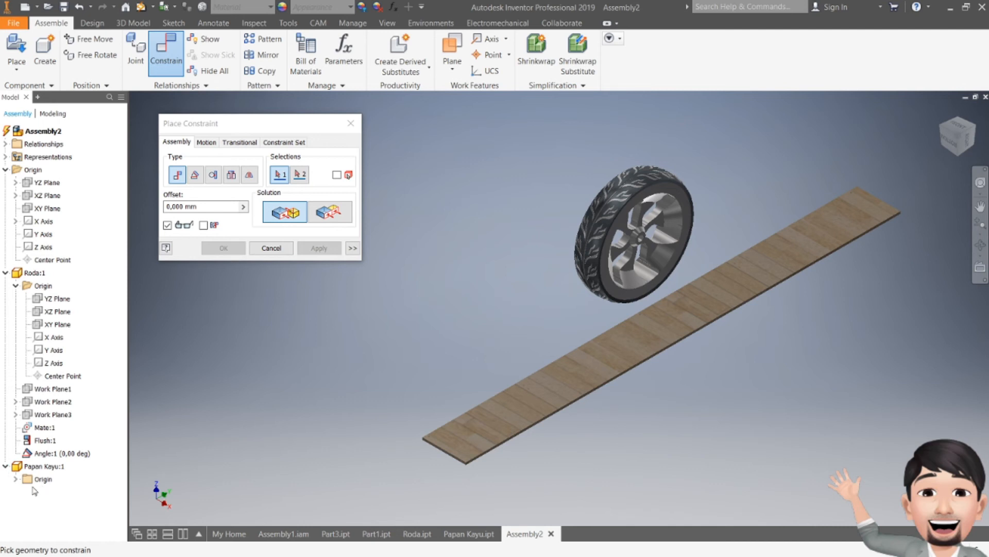
{"action": "left_click", "coordinate": [16, 479]}
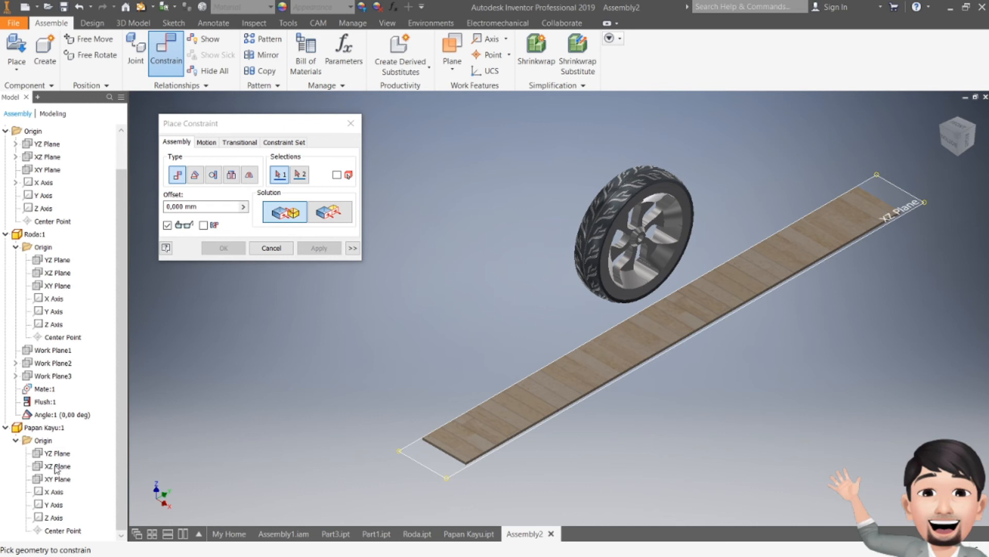
{"action": "left_click", "coordinate": [54, 484]}
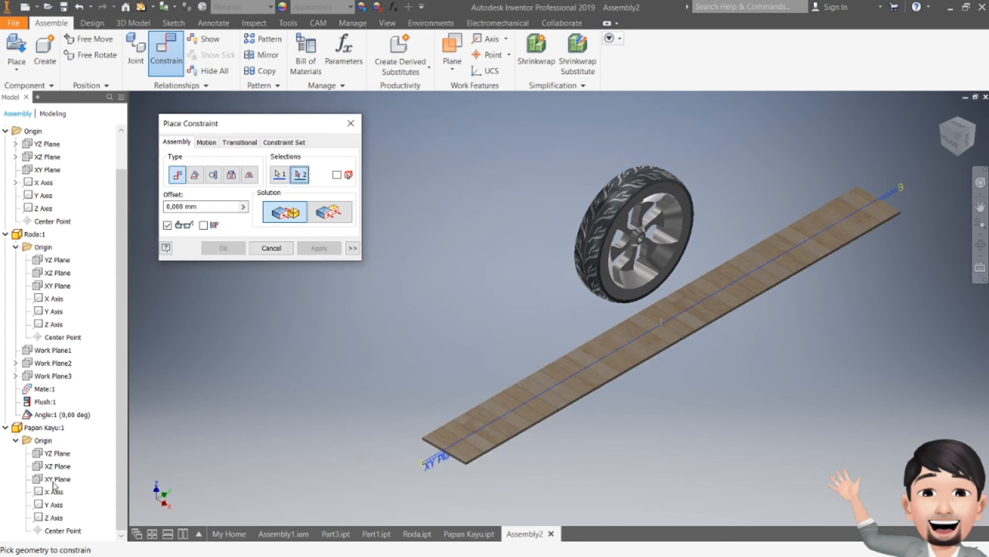
{"action": "left_click", "coordinate": [59, 260]}
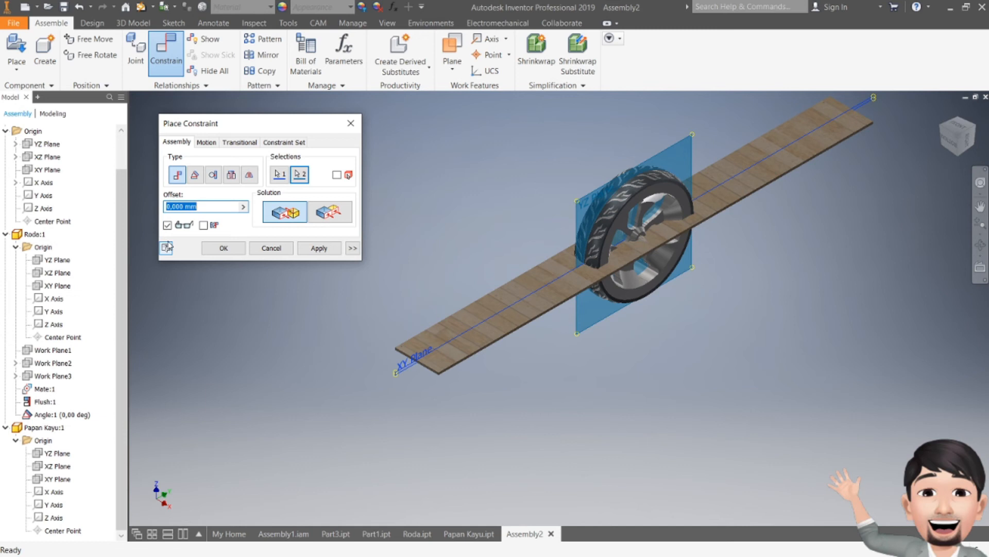
{"action": "left_click", "coordinate": [322, 222]}
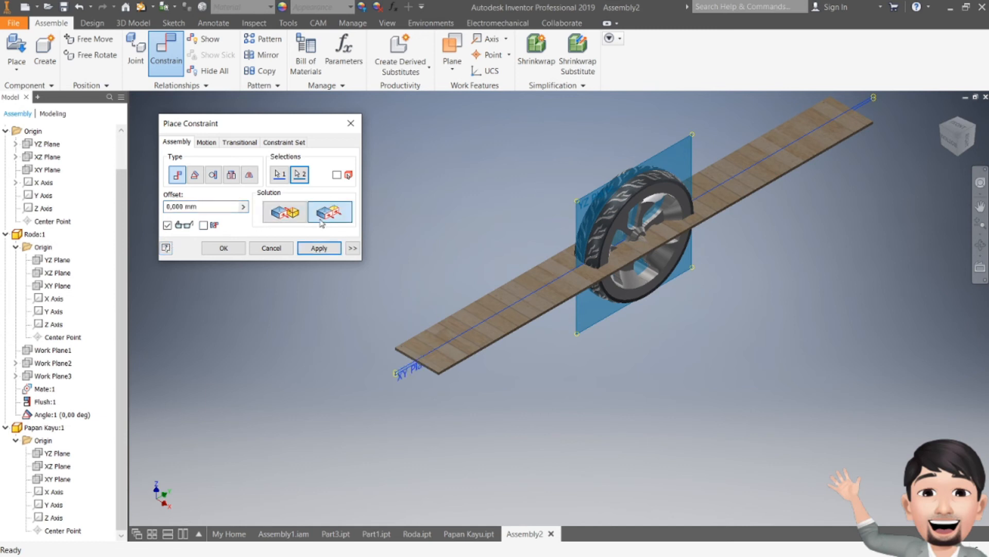
{"action": "left_click", "coordinate": [288, 219]}
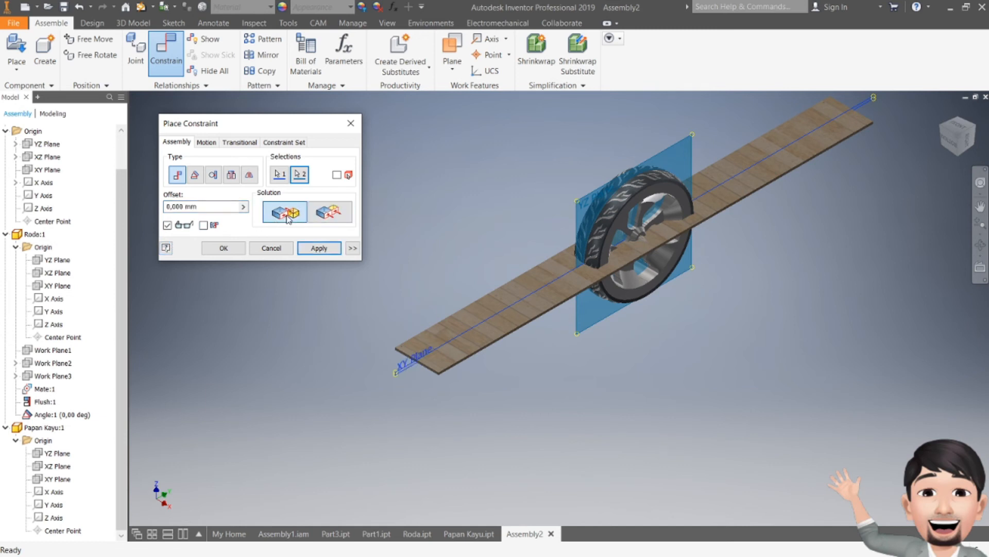
{"action": "left_click", "coordinate": [319, 248]}
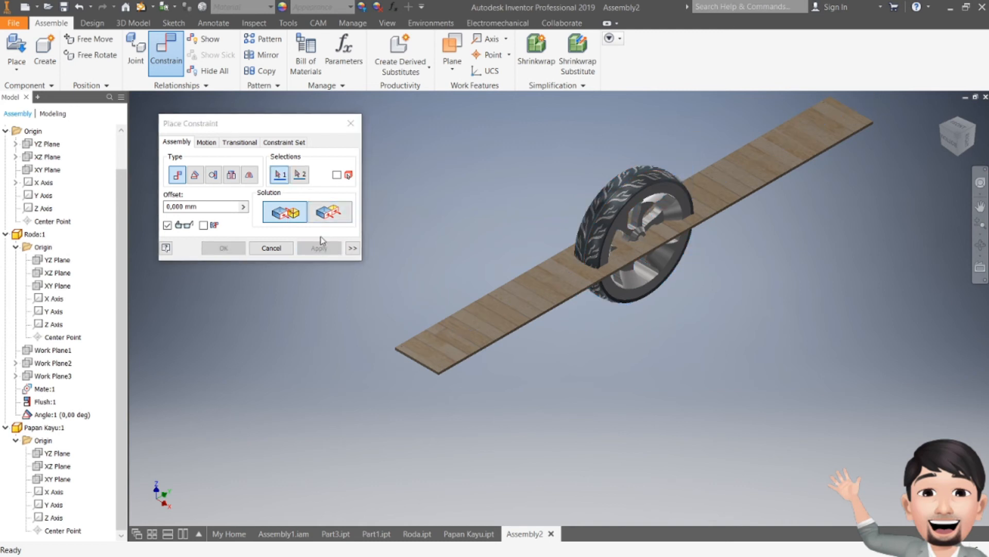
{"action": "left_click", "coordinate": [351, 123]}
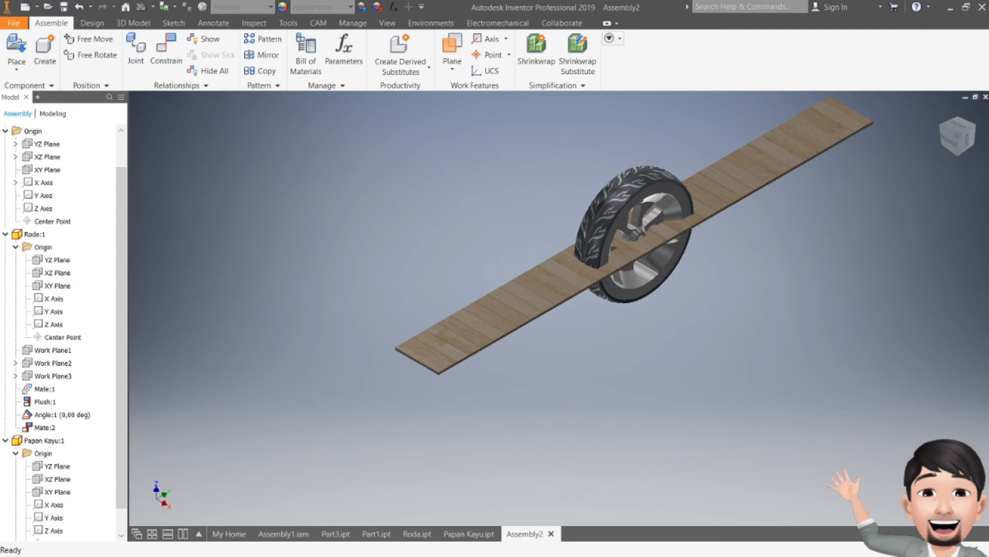
{"action": "left_click_drag", "start_coordinate": [565, 287], "coordinate": [594, 356]}
{"action": "left_click", "coordinate": [487, 265]}
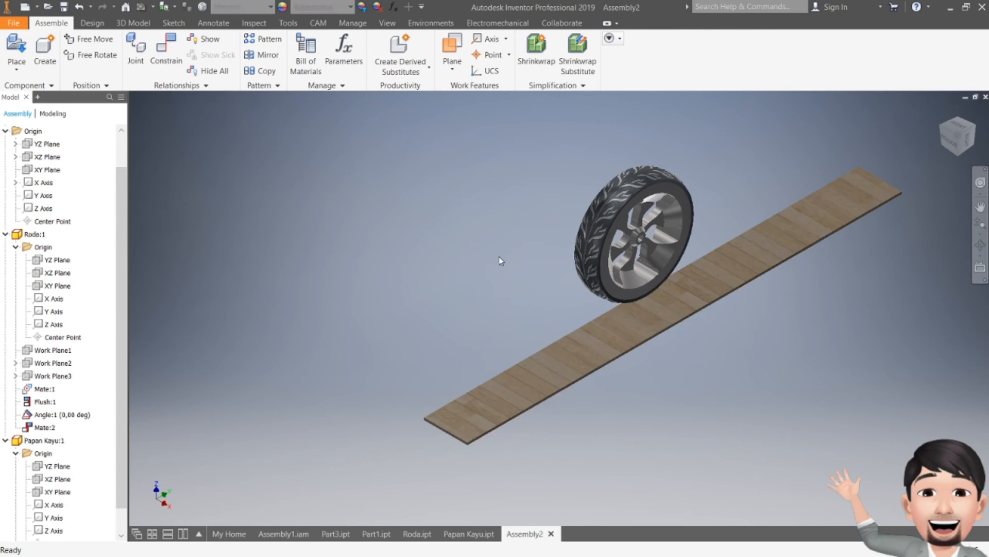
- Set up a mate between the plank's top face and the wheel's cylindrical tread, trying offsets of 210 and 230 mm in side view
{"action": "left_click", "coordinate": [169, 62]}
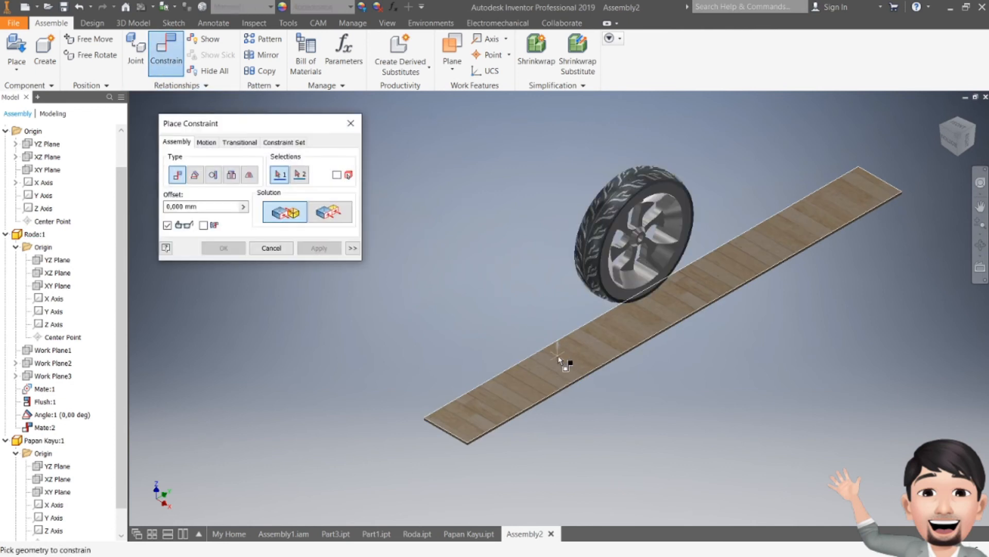
{"action": "scroll", "coordinate": [577, 285], "scroll_direction": "up", "scroll_amount": 5}
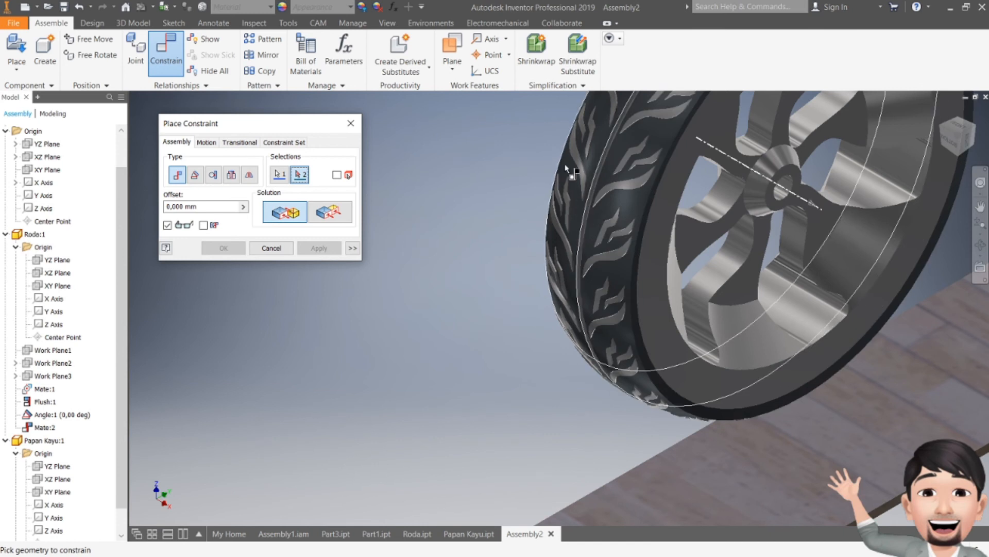
{"action": "left_click", "coordinate": [591, 229]}
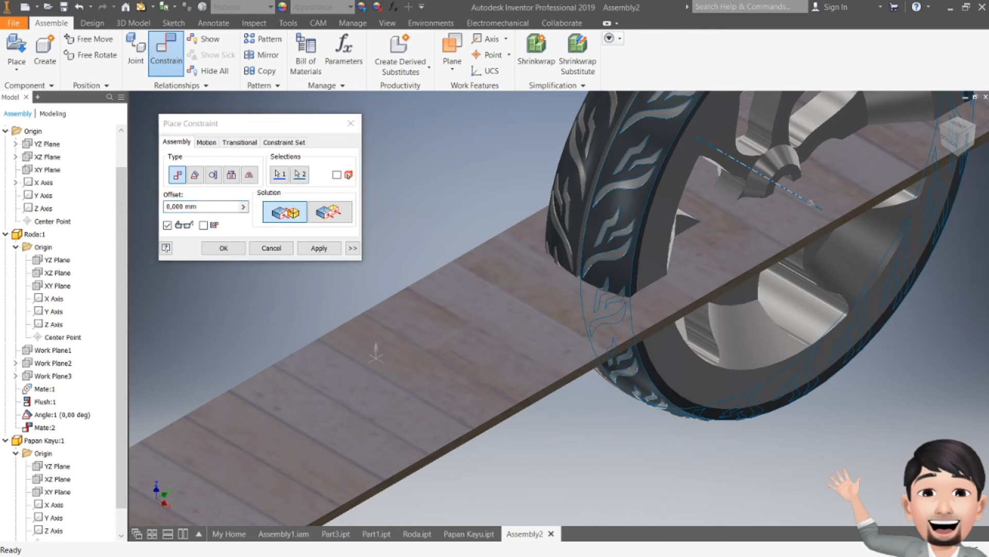
{"action": "left_click", "coordinate": [956, 132]}
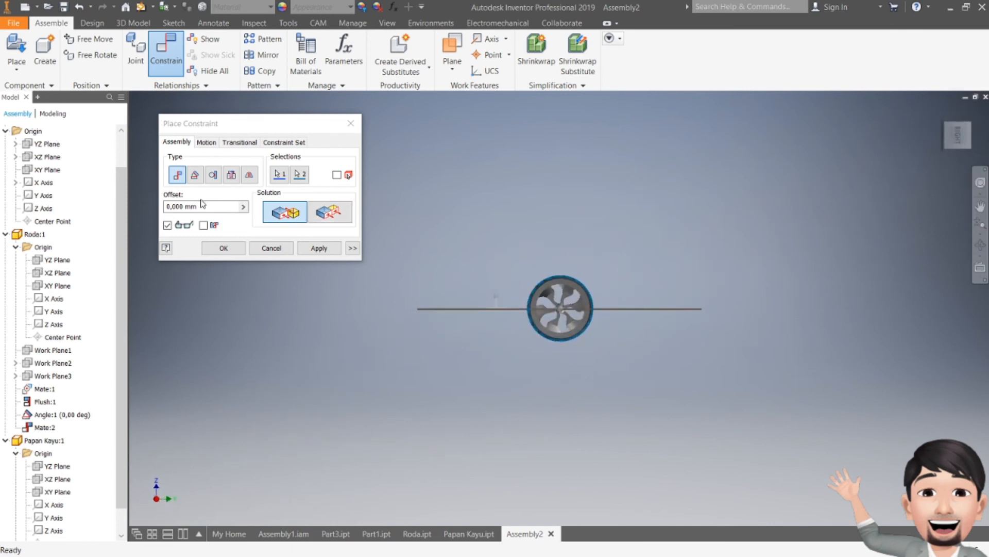
{"action": "type", "text": "210"}
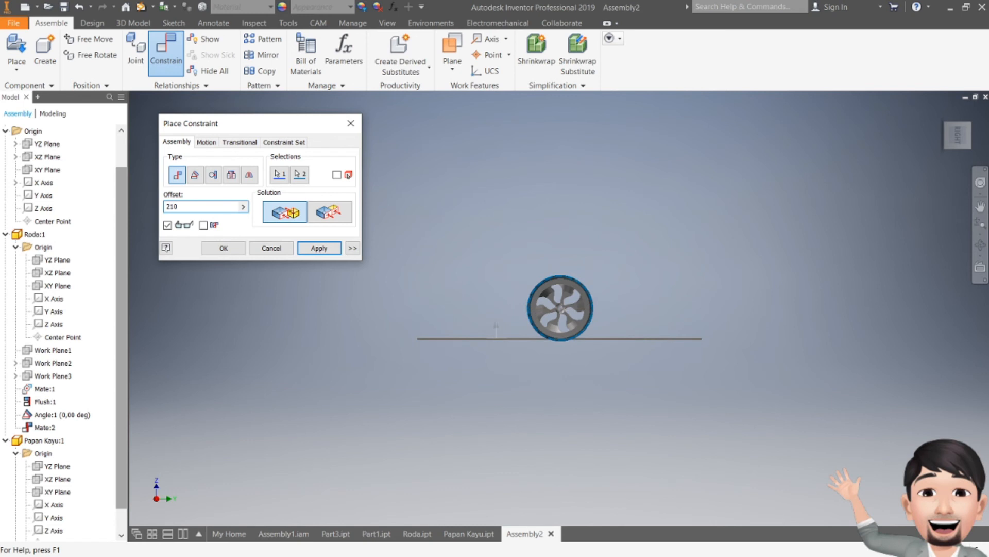
{"action": "key", "text": "BackSpace"}
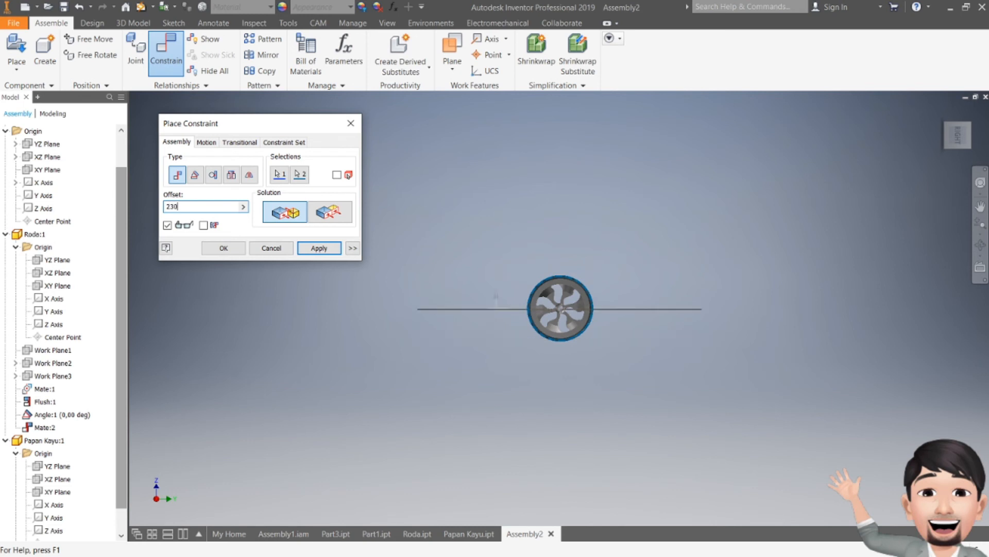
{"action": "scroll", "coordinate": [564, 338], "scroll_direction": "up", "scroll_amount": 10}
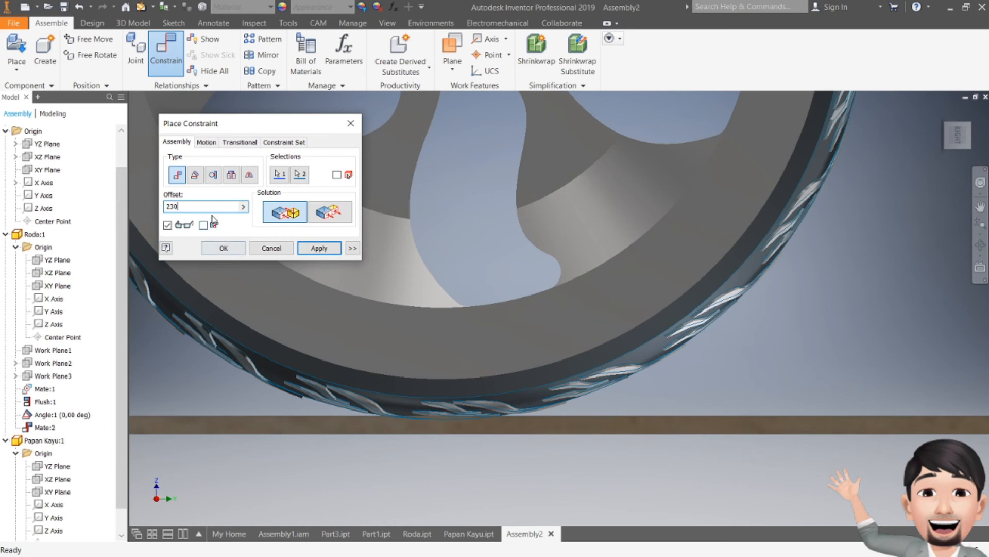
- Try a 235 mm offset for the plank-to-wheel mate, set it to 232 mm, and apply the constraint
{"action": "double_click", "coordinate": [184, 206]}
{"action": "key", "text": "BackSpace"}
{"action": "type", "text": "35"}
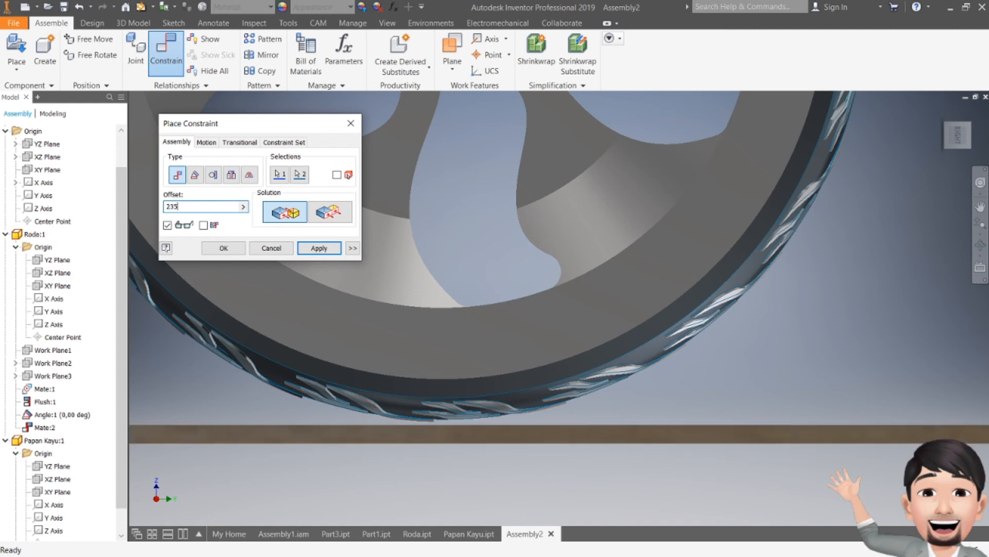
{"action": "key", "text": "BackSpace"}
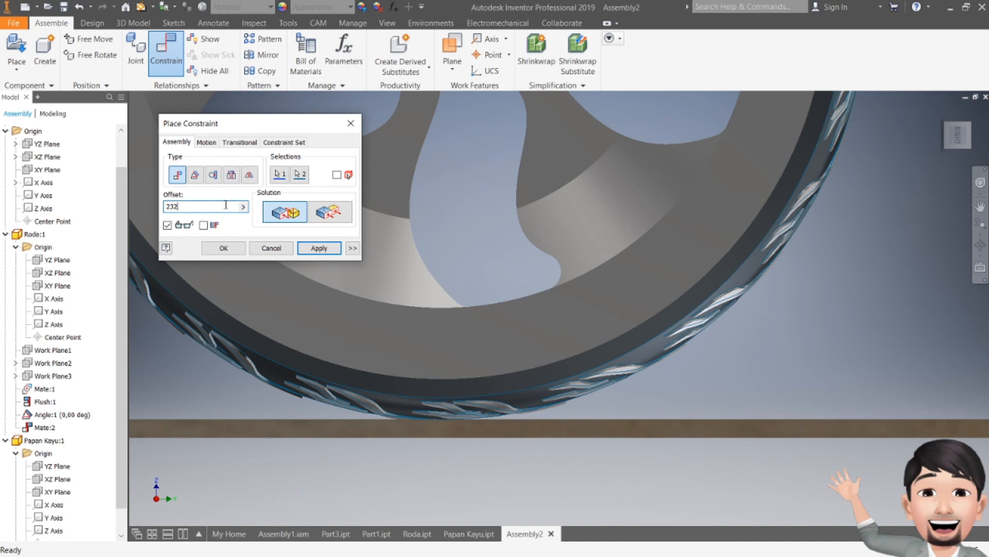
{"action": "left_click", "coordinate": [312, 251]}
{"action": "left_click", "coordinate": [351, 124]}
{"action": "scroll", "coordinate": [488, 283], "scroll_direction": "up", "scroll_amount": 5}
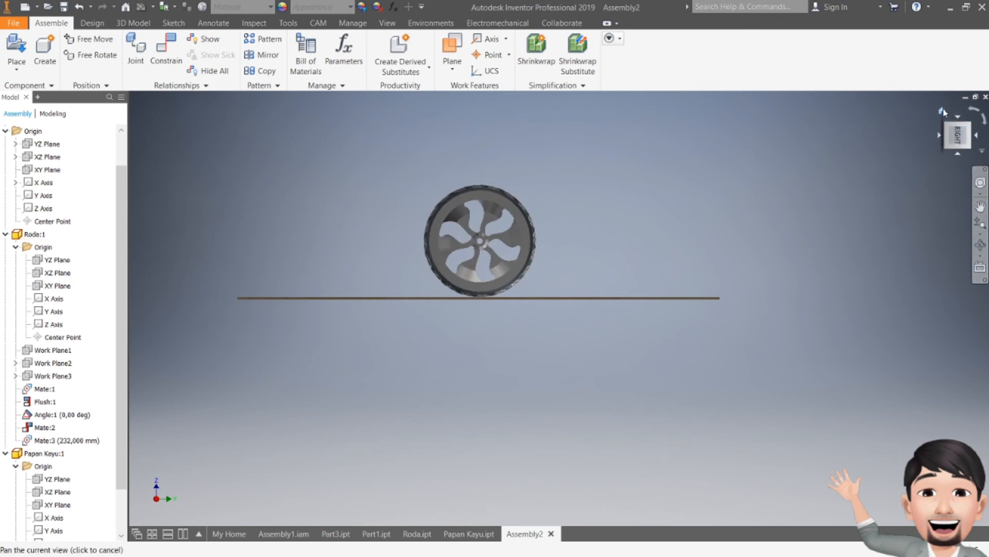
- Move the plank beneath the wheel to test its remaining freedom of movement
{"action": "left_click", "coordinate": [944, 110]}
{"action": "left_click_drag", "start_coordinate": [669, 321], "coordinate": [742, 342]}
{"action": "left_click_drag", "start_coordinate": [716, 295], "coordinate": [682, 316]}
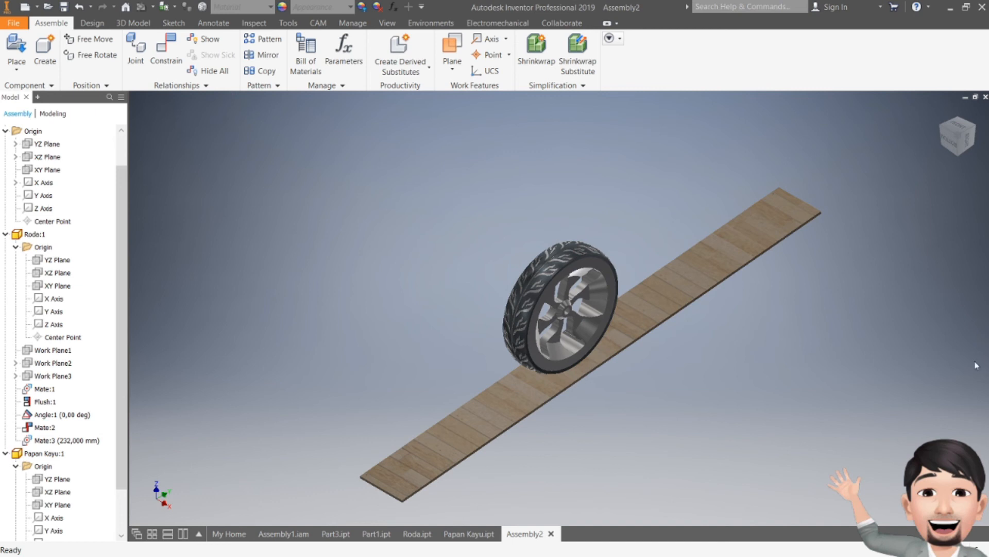
{"action": "left_click_drag", "start_coordinate": [956, 144], "coordinate": [952, 104]}
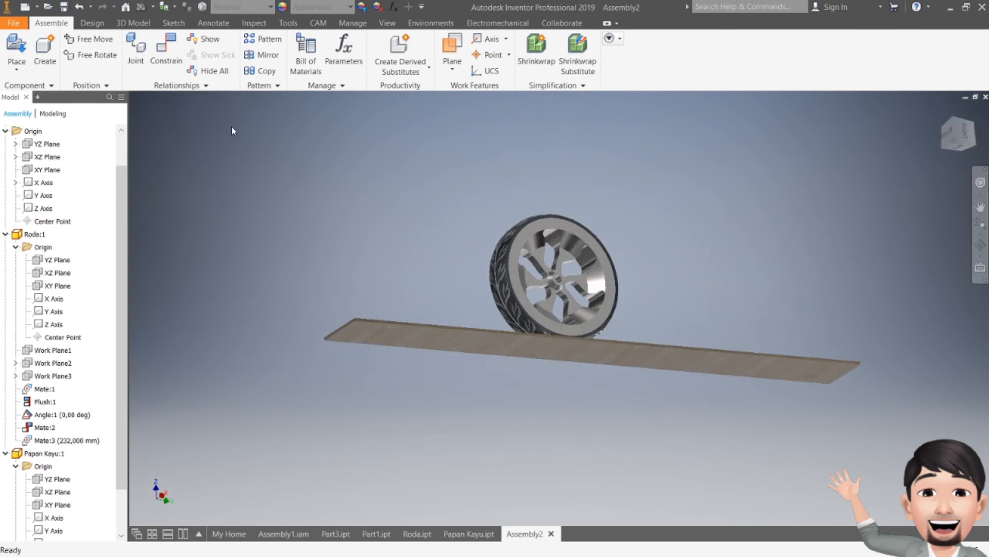
{"action": "left_click", "coordinate": [172, 50]}
{"action": "left_click", "coordinate": [454, 342]}
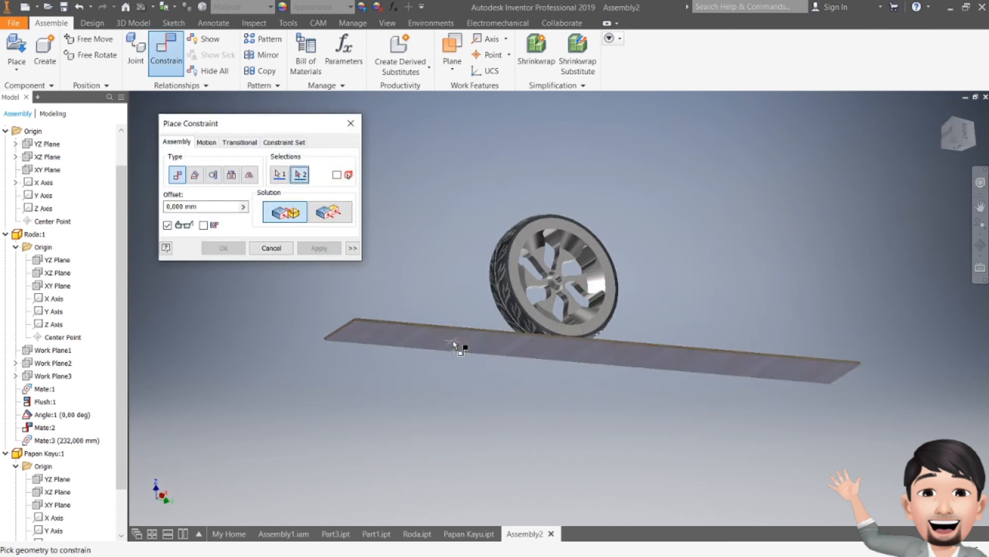
{"action": "left_click", "coordinate": [949, 135]}
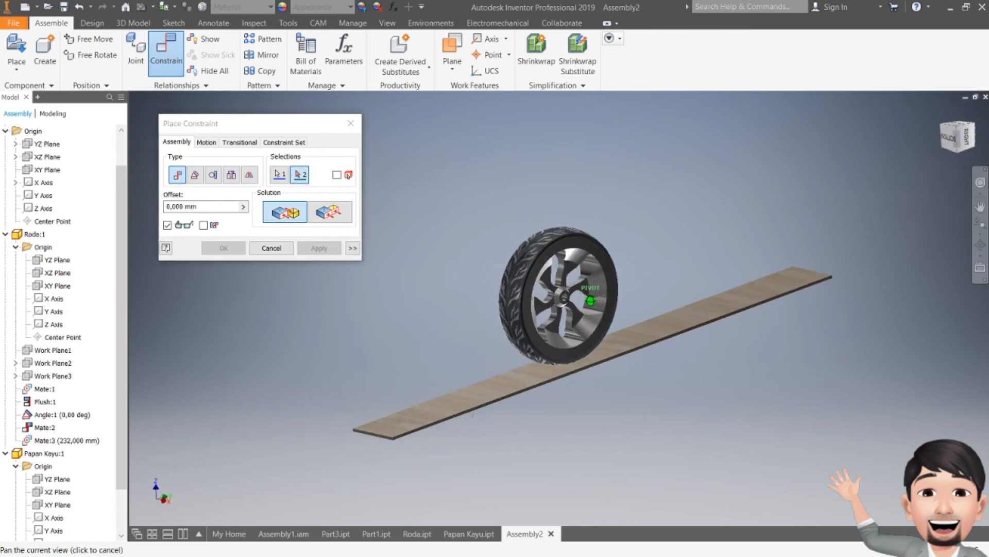
{"action": "middle_click_drag", "start_coordinate": [590, 300], "coordinate": [654, 343], "text": "shift"}
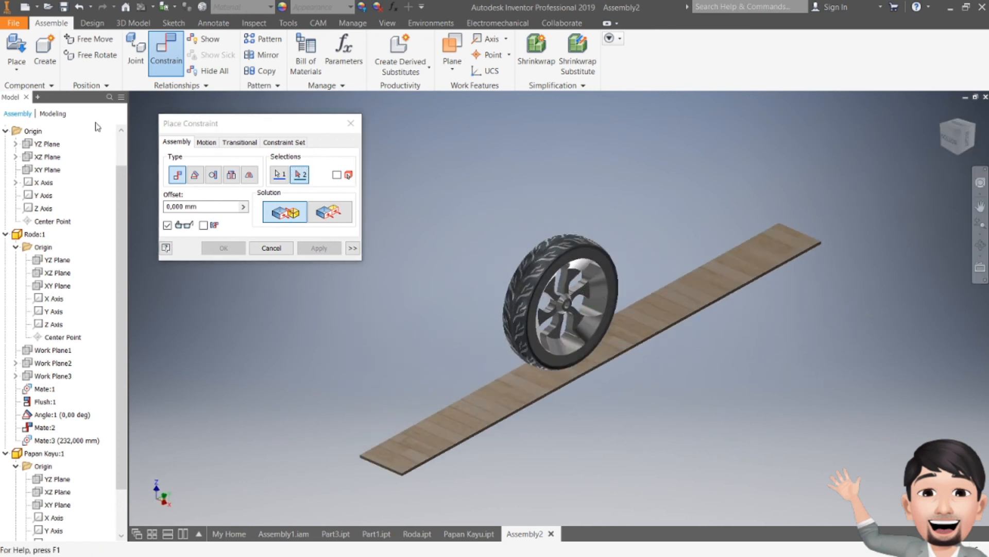
{"action": "scroll", "coordinate": [43, 175], "scroll_direction": "up", "scroll_amount": 1}
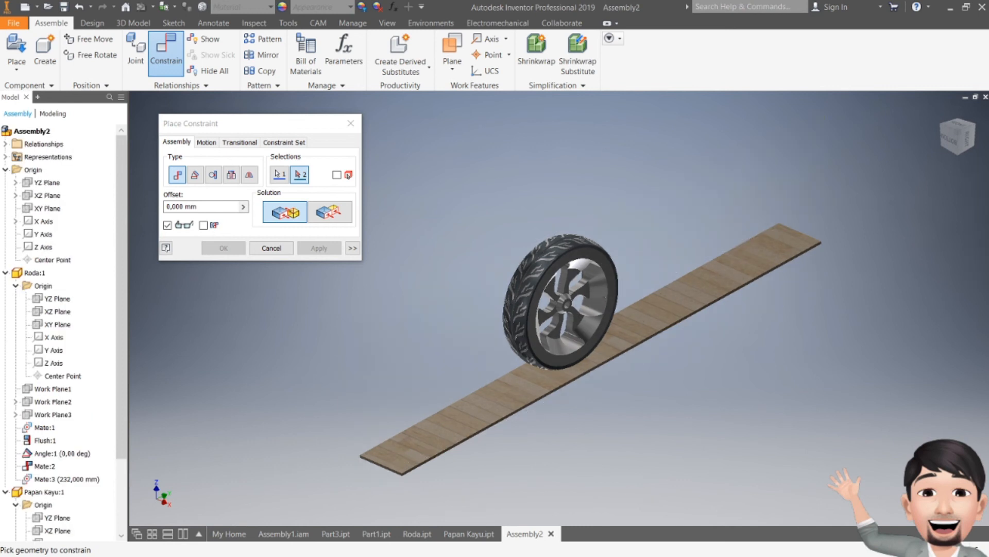
{"action": "left_click", "coordinate": [40, 209]}
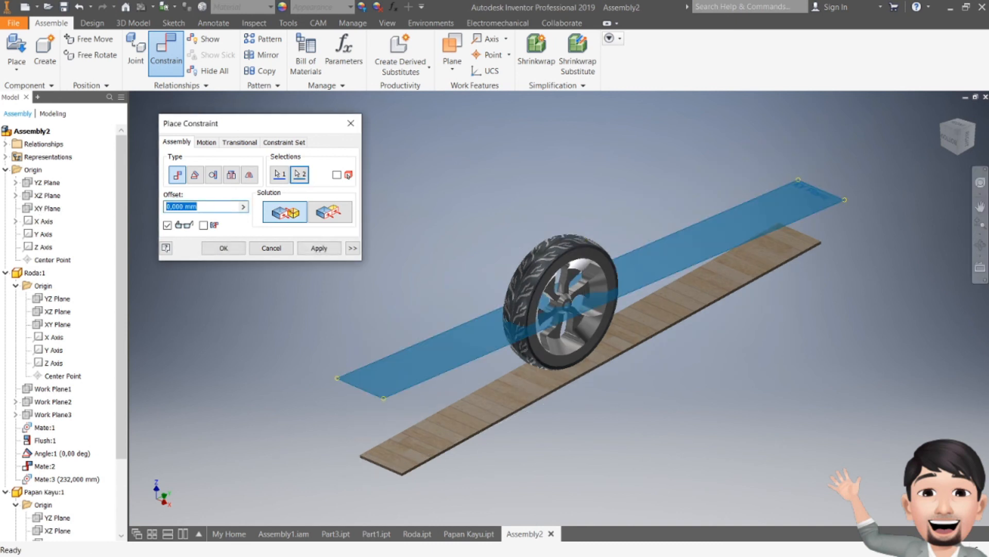
{"action": "left_click", "coordinate": [350, 123]}
- Apply a directed angle constraint of 180 deg between the plank's underside and the assembly's XY plane
{"action": "left_click", "coordinate": [166, 52]}
{"action": "left_click", "coordinate": [196, 175]}
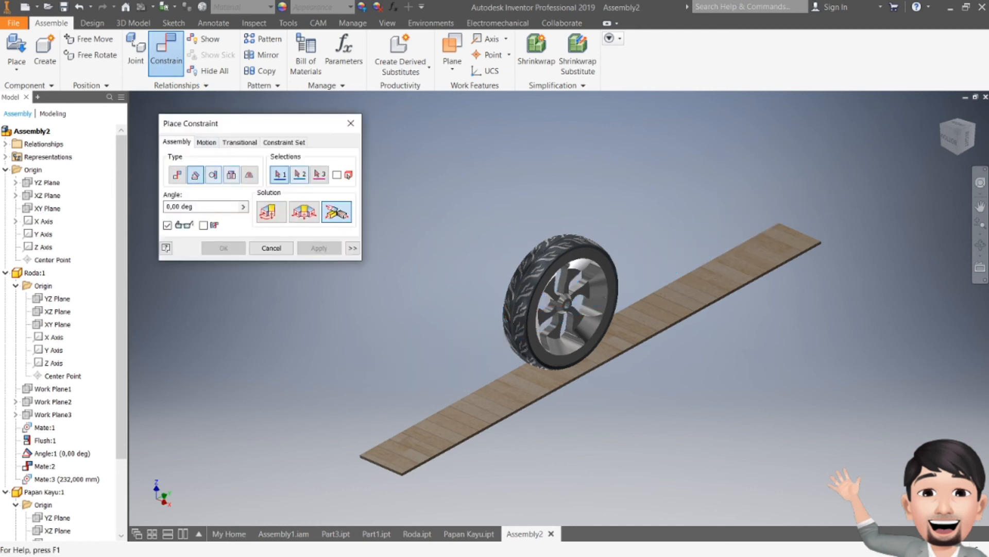
{"action": "left_click", "coordinate": [958, 147]}
{"action": "left_click", "coordinate": [584, 347]}
{"action": "left_click", "coordinate": [953, 145]}
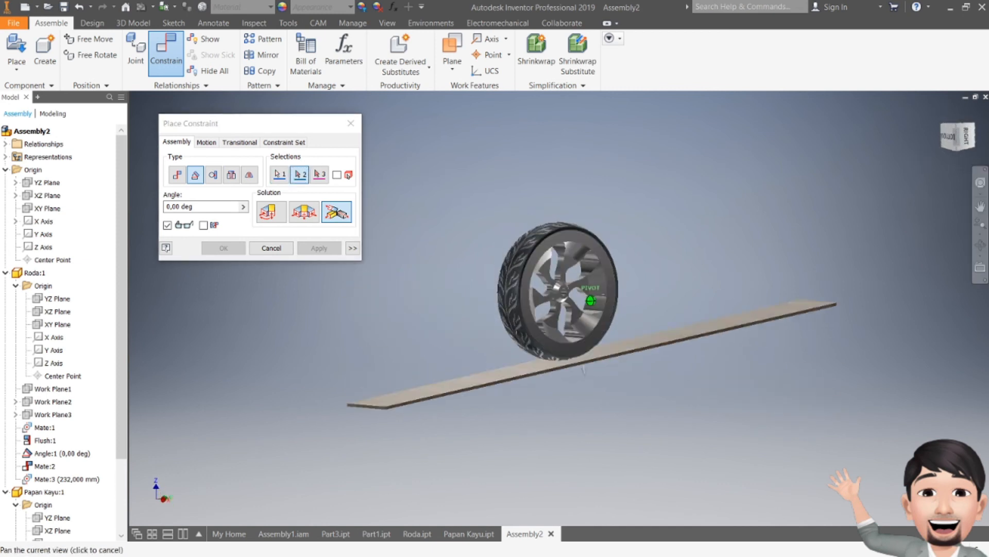
{"action": "left_click", "coordinate": [49, 208]}
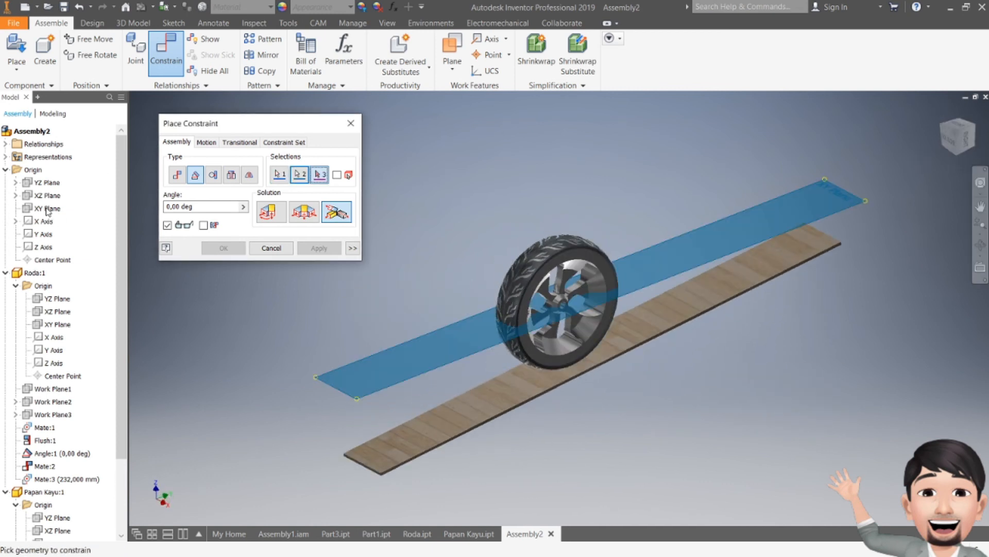
{"action": "left_click", "coordinate": [268, 211]}
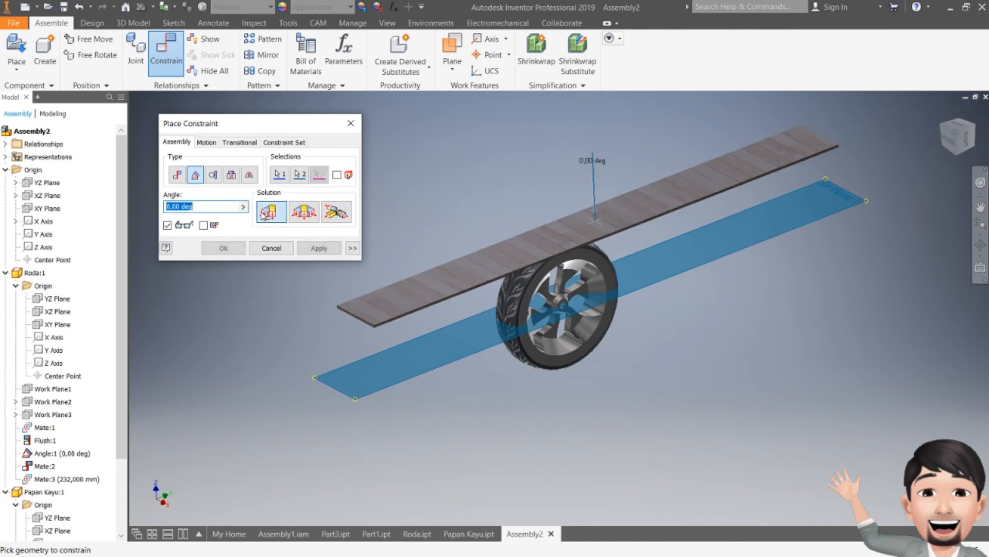
{"action": "type", "text": "180"}
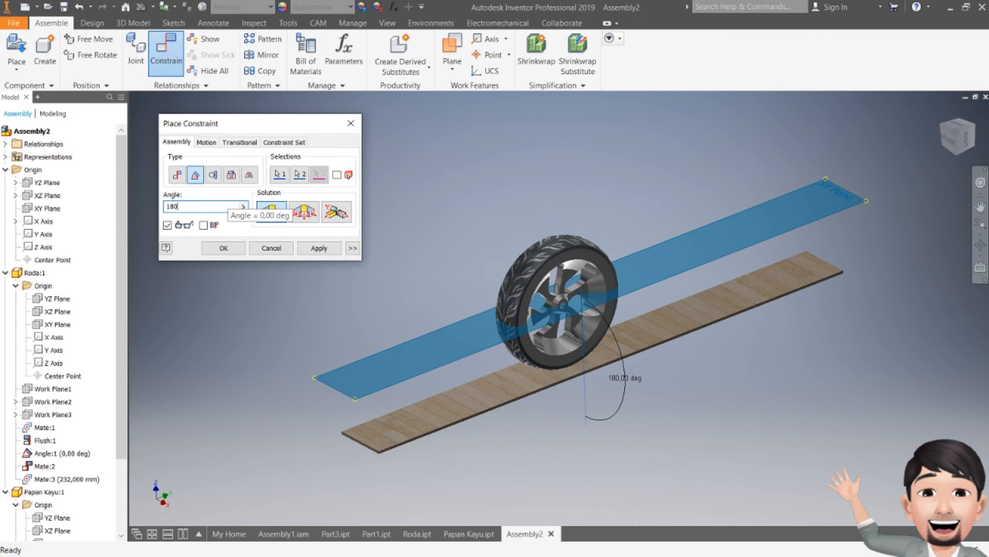
{"action": "left_click", "coordinate": [319, 249]}
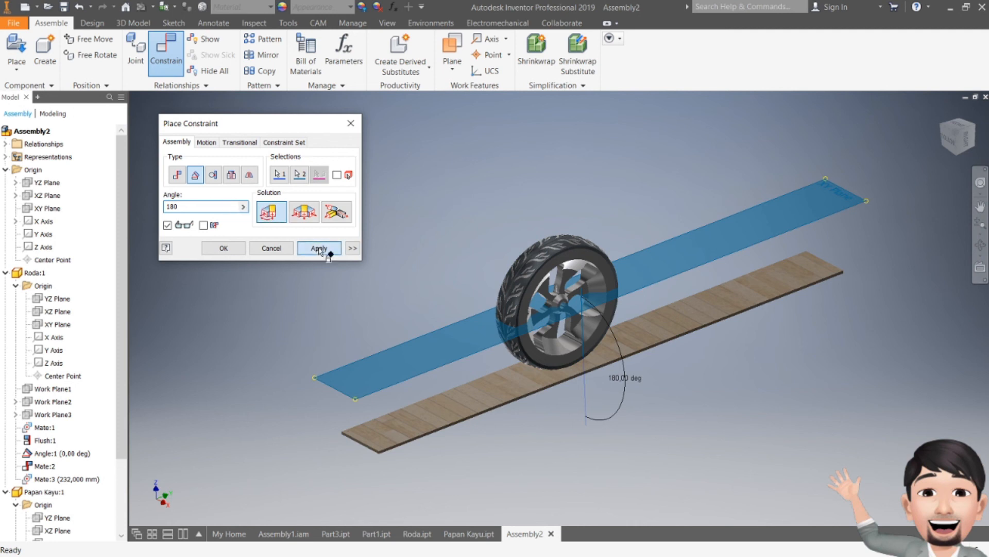
{"action": "left_click", "coordinate": [351, 123]}
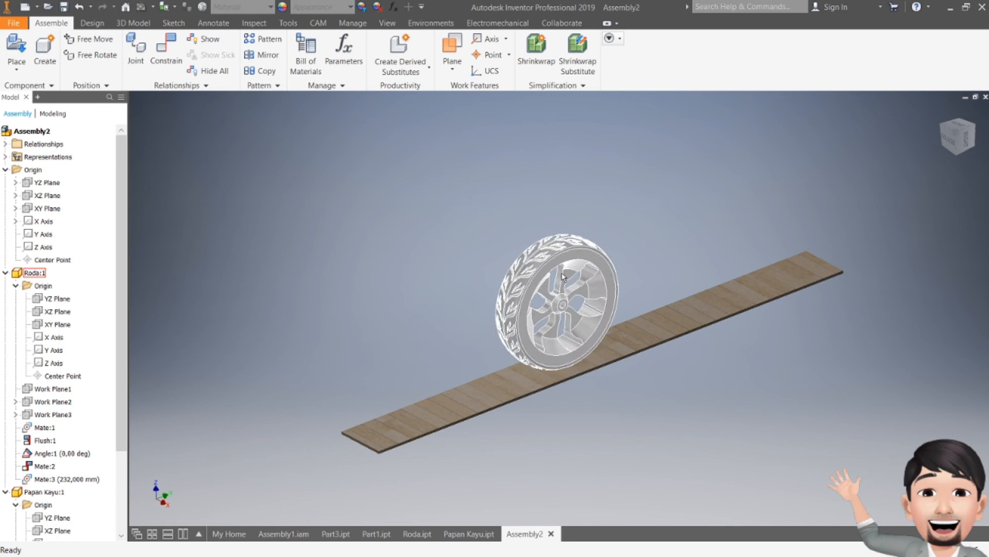
- Move the plank to test the new constraint and examine its alignment under the wheel from the front
{"action": "left_click", "coordinate": [571, 248]}
{"action": "left_click_drag", "start_coordinate": [704, 317], "coordinate": [694, 259]}
{"action": "left_click", "coordinate": [953, 146]}
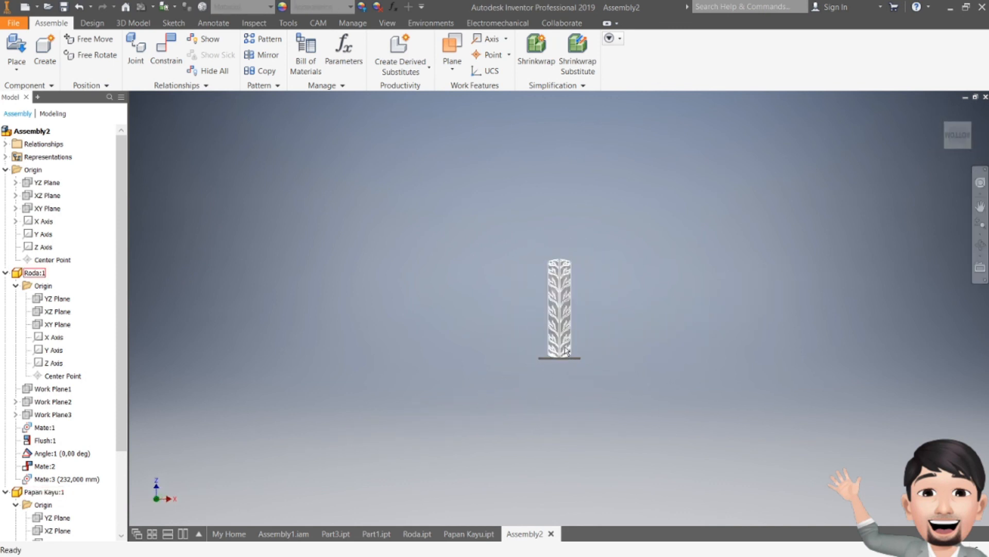
{"action": "left_click", "coordinate": [942, 111]}
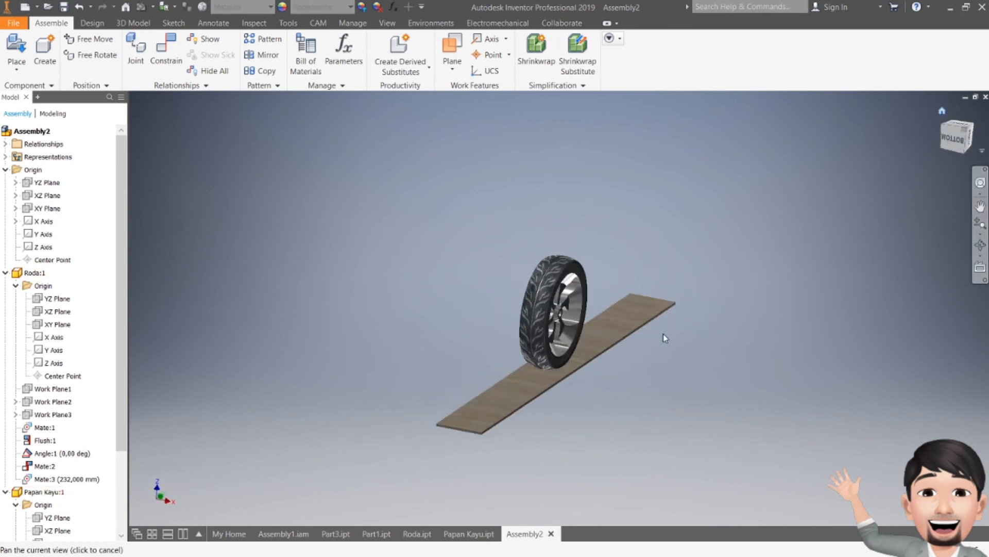
{"action": "left_click_drag", "start_coordinate": [673, 310], "coordinate": [715, 288]}
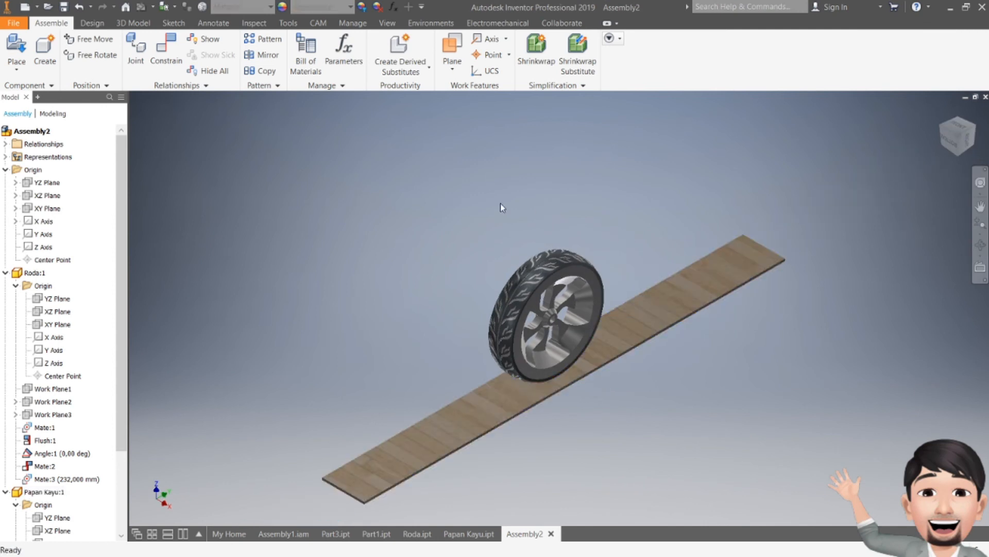
- Slide the plank lengthwise so the wheel rests near its far end
{"action": "left_click_drag", "start_coordinate": [610, 319], "coordinate": [554, 337]}
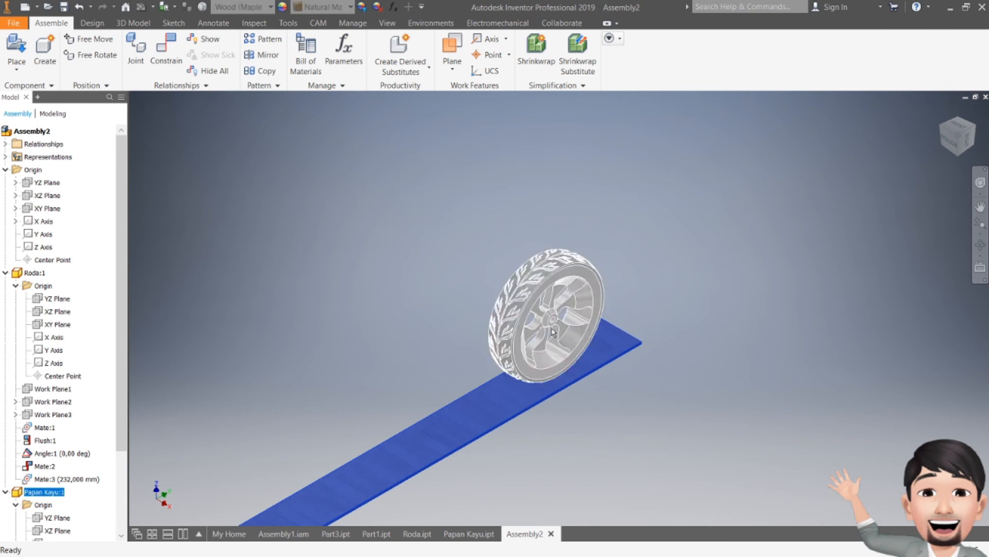
{"action": "middle_click_drag", "start_coordinate": [554, 337], "coordinate": [654, 243]}
{"action": "left_click", "coordinate": [372, 210]}
- Apply a rotation-translation motion constraint between the wheel's hub axis and the plank's long edge, with a distance of 2000 mm
{"action": "left_click", "coordinate": [171, 63]}
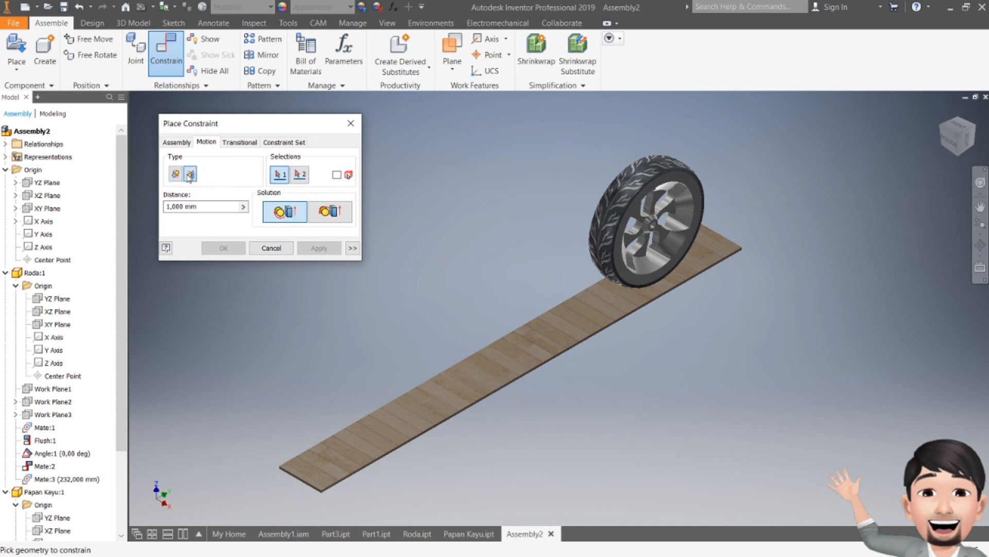
{"action": "scroll", "coordinate": [670, 224], "scroll_direction": "up", "scroll_amount": 5}
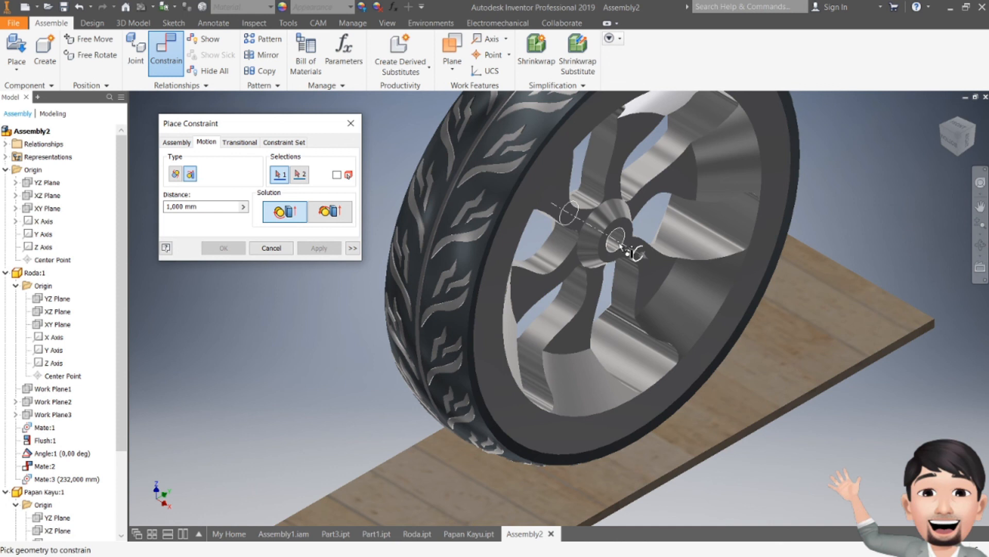
{"action": "scroll", "coordinate": [630, 252], "scroll_direction": "down", "scroll_amount": 6}
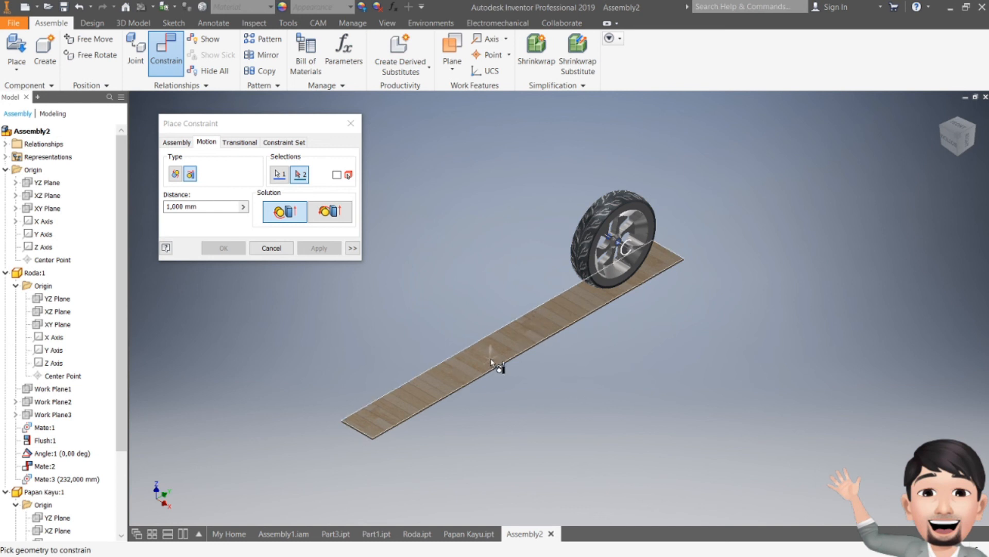
{"action": "scroll", "coordinate": [510, 358], "scroll_direction": "up", "scroll_amount": 2}
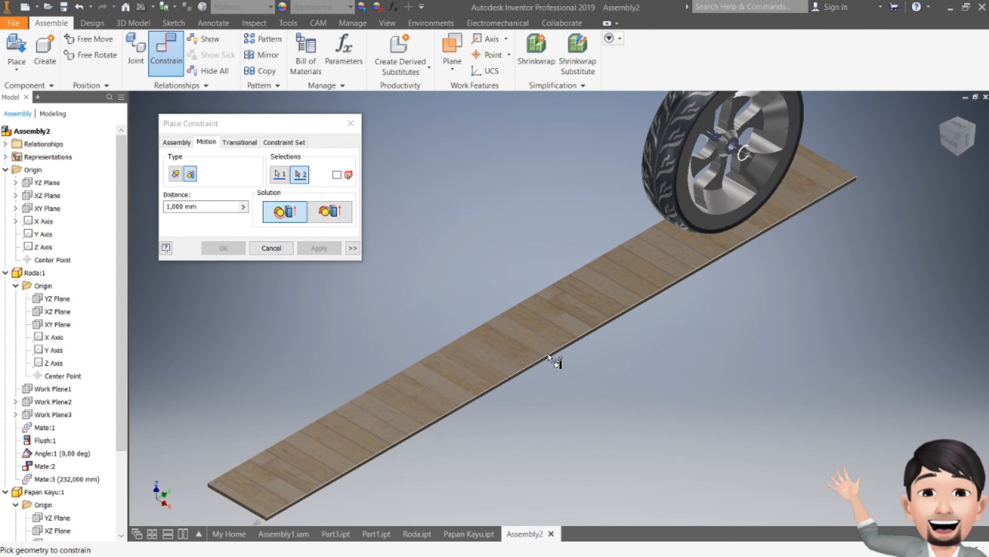
{"action": "left_click", "coordinate": [550, 357]}
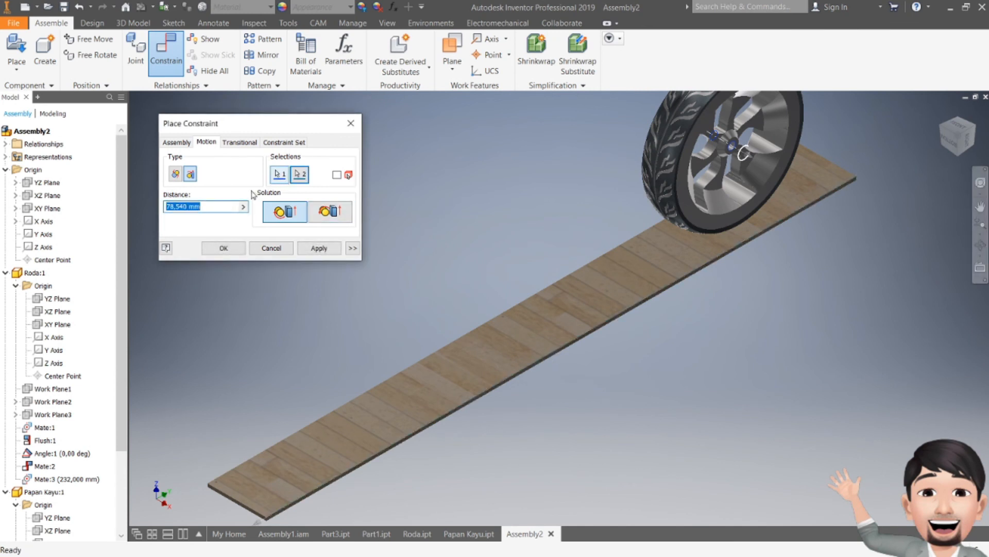
{"action": "left_click", "coordinate": [243, 206]}
{"action": "left_click", "coordinate": [271, 209]}
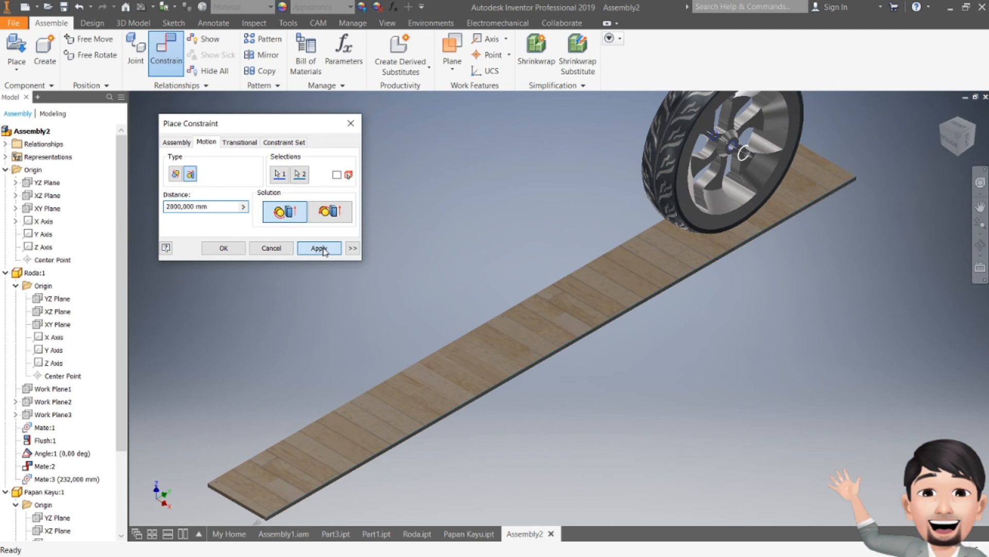
{"action": "left_click", "coordinate": [352, 124]}
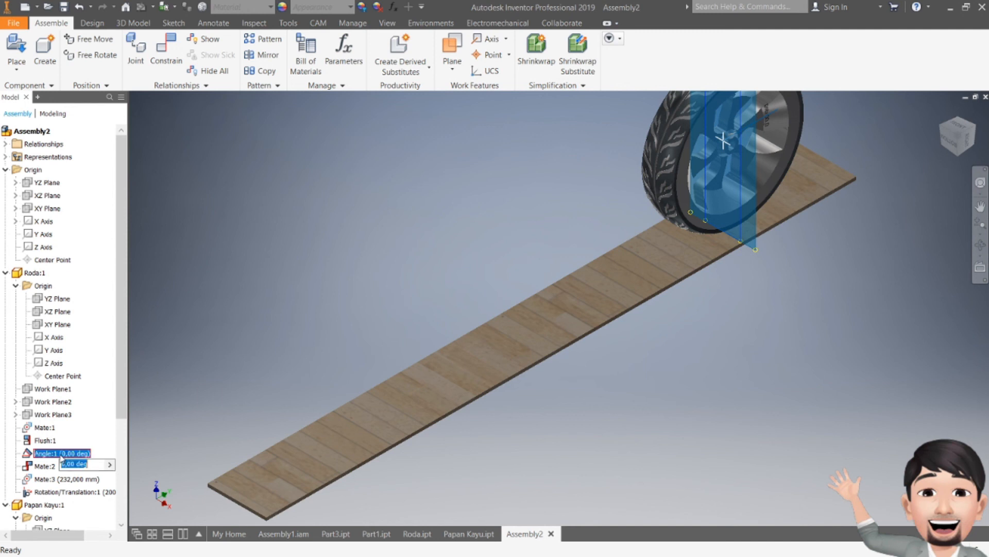
- Drive the wheel's Angle:1 constraint from 0 to 3600 deg, play it forward and in reverse, and cancel the drive
{"action": "left_click", "coordinate": [81, 434]}
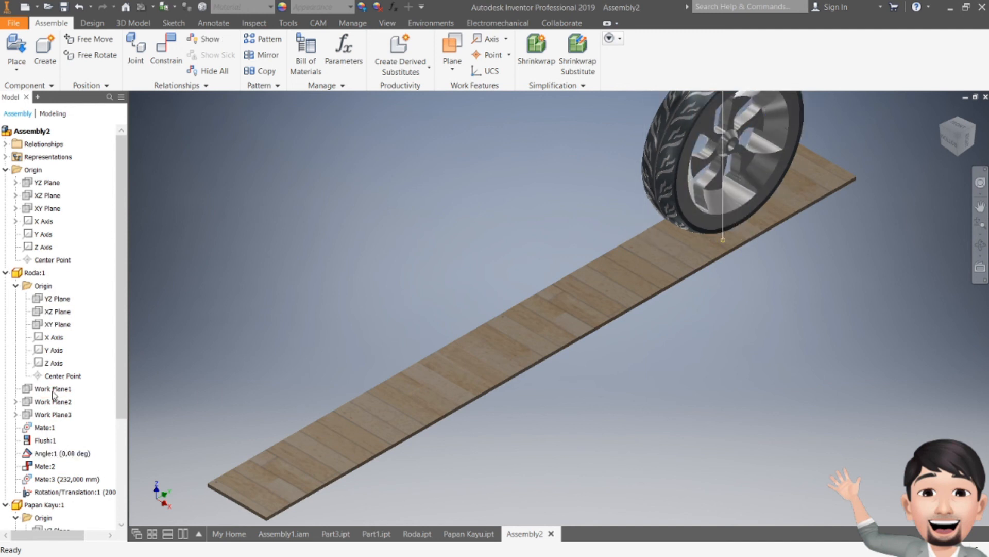
{"action": "right_click", "coordinate": [56, 456]}
{"action": "left_click", "coordinate": [77, 323]}
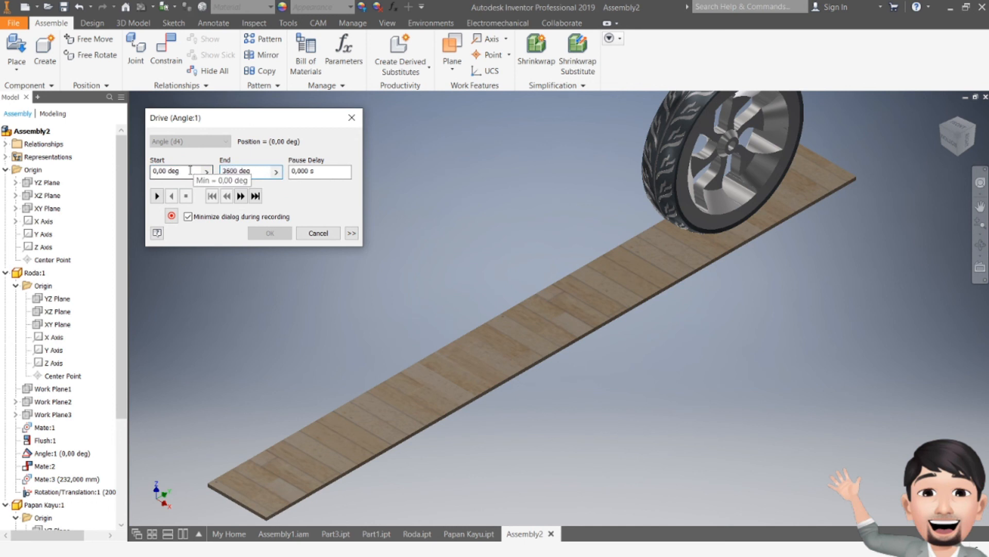
{"action": "left_click", "coordinate": [157, 196]}
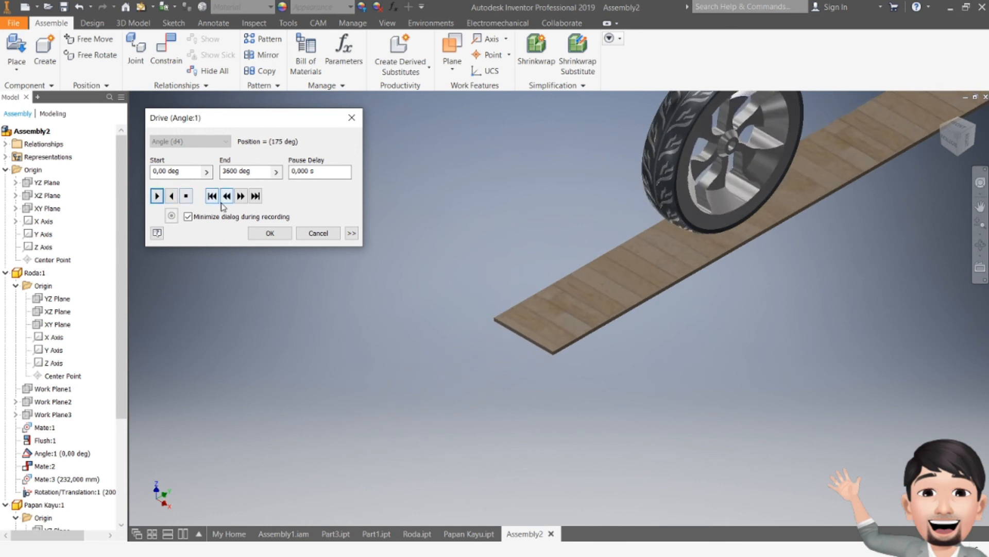
{"action": "left_click", "coordinate": [172, 196]}
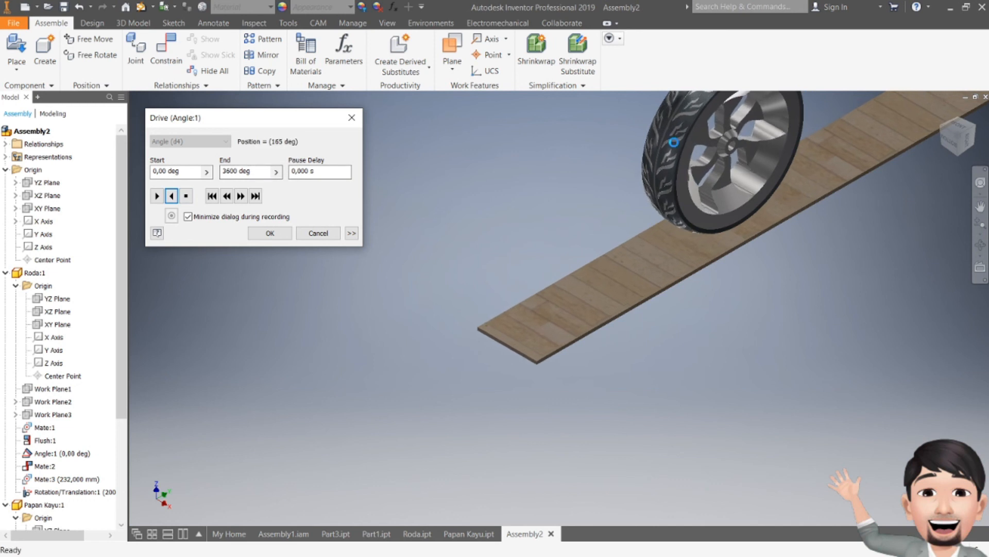
{"action": "left_click", "coordinate": [317, 233]}
- Edit the rotation-translation constraint between wheel and plank to use the reverse direction solution
{"action": "scroll", "coordinate": [93, 457], "scroll_direction": "down", "scroll_amount": 4}
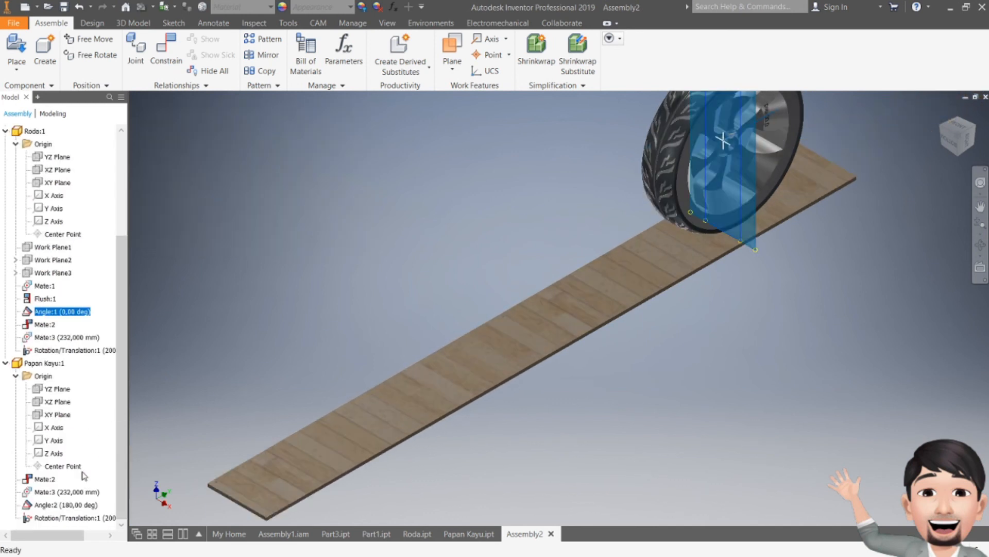
{"action": "right_click", "coordinate": [72, 518]}
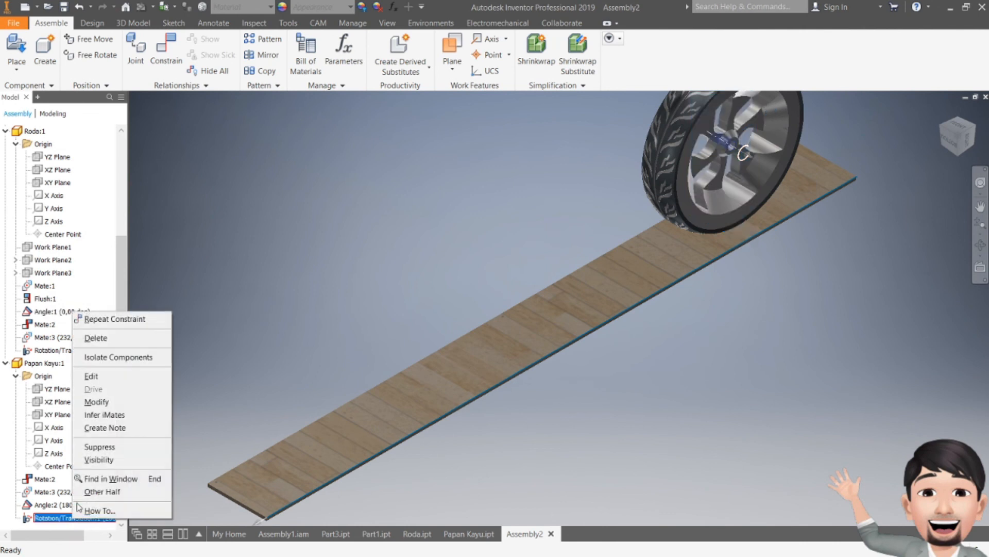
{"action": "left_click", "coordinate": [92, 376]}
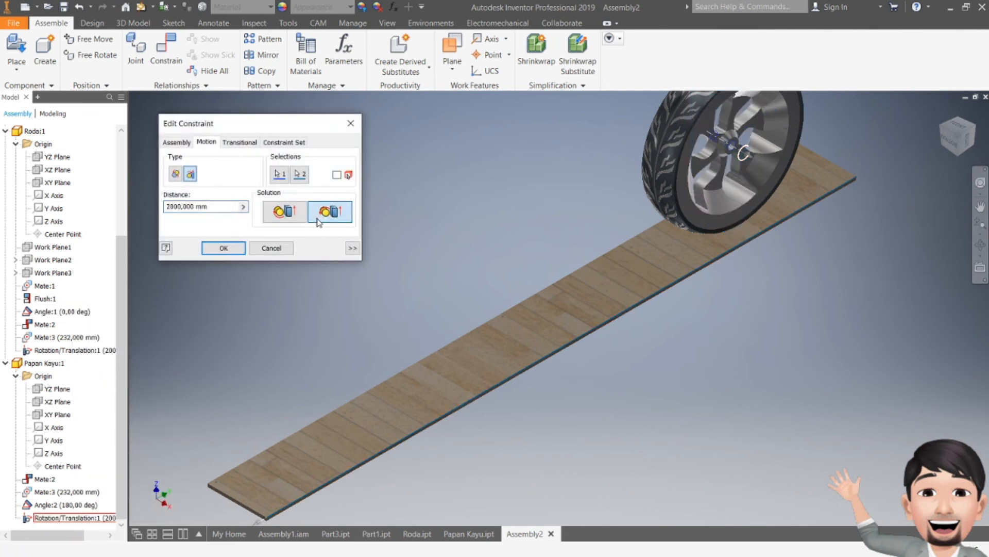
{"action": "left_click", "coordinate": [220, 249]}
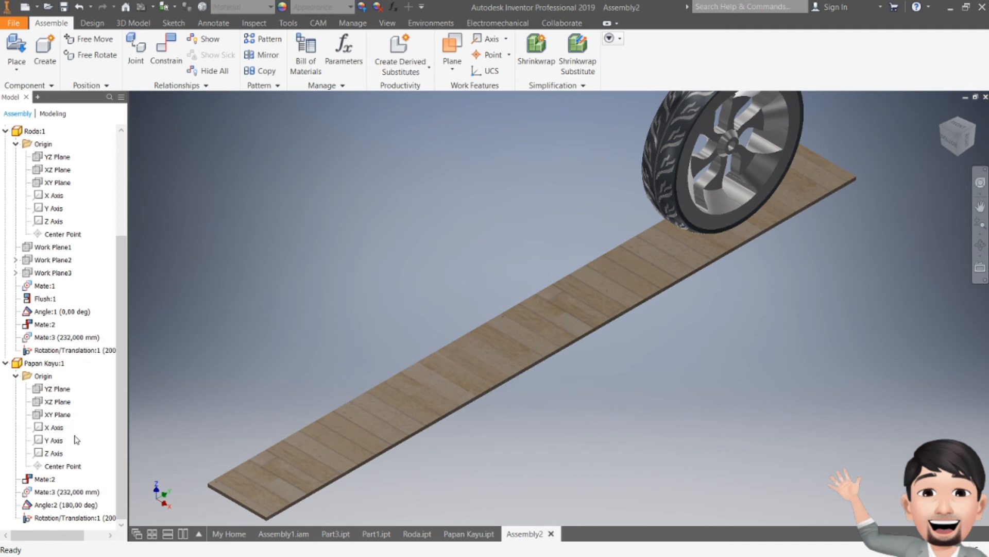
- Drive the wheel's Angle:1 constraint from 0 to 3600 deg and play it forward
{"action": "scroll", "coordinate": [76, 439], "scroll_direction": "up", "scroll_amount": 4}
{"action": "scroll", "coordinate": [95, 428], "scroll_direction": "down", "scroll_amount": 1}
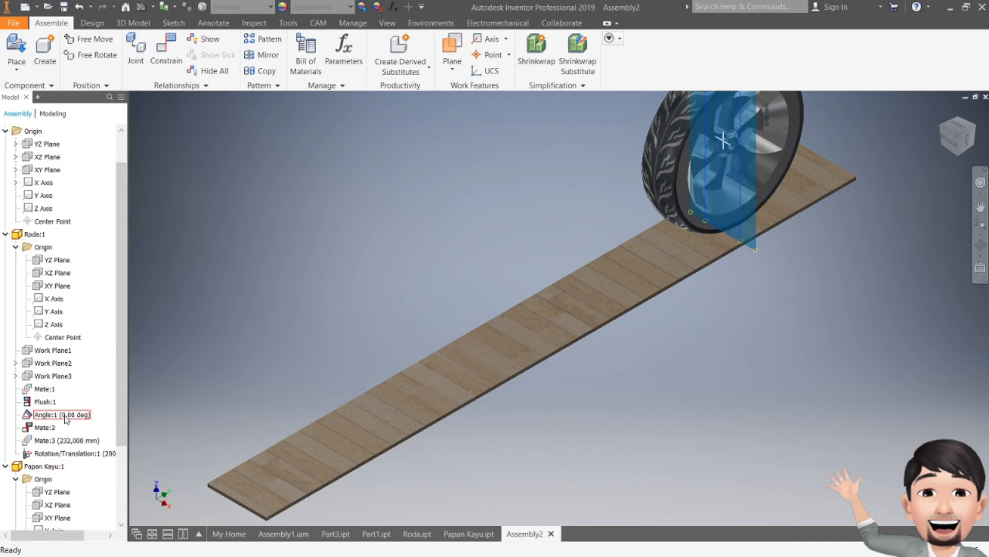
{"action": "right_click", "coordinate": [67, 419]}
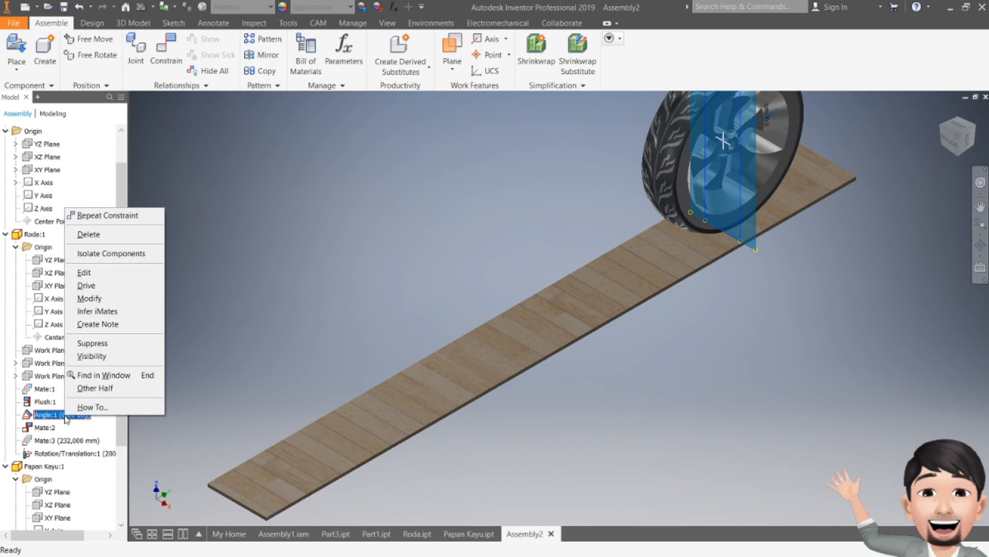
{"action": "left_click", "coordinate": [93, 287]}
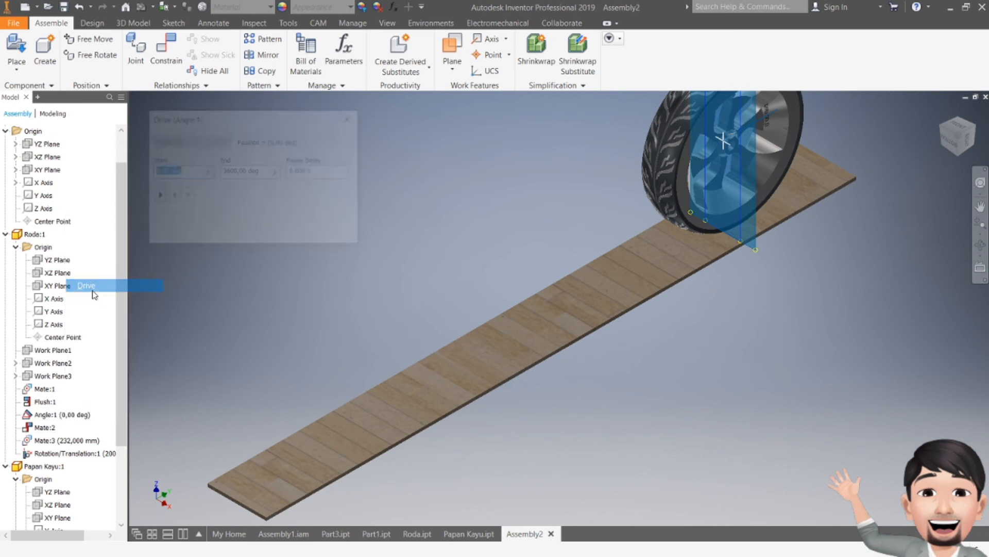
{"action": "left_click", "coordinate": [156, 197]}
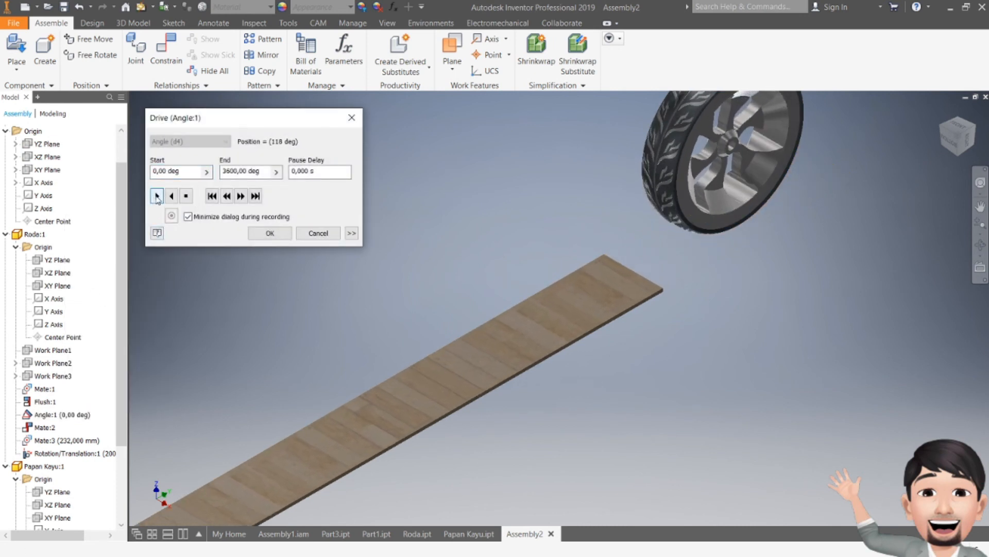
- Set the Angle:1 drive's end value to -3600 deg and play the motion in reverse
{"action": "left_click", "coordinate": [224, 172]}
{"action": "type", "text": "-"}
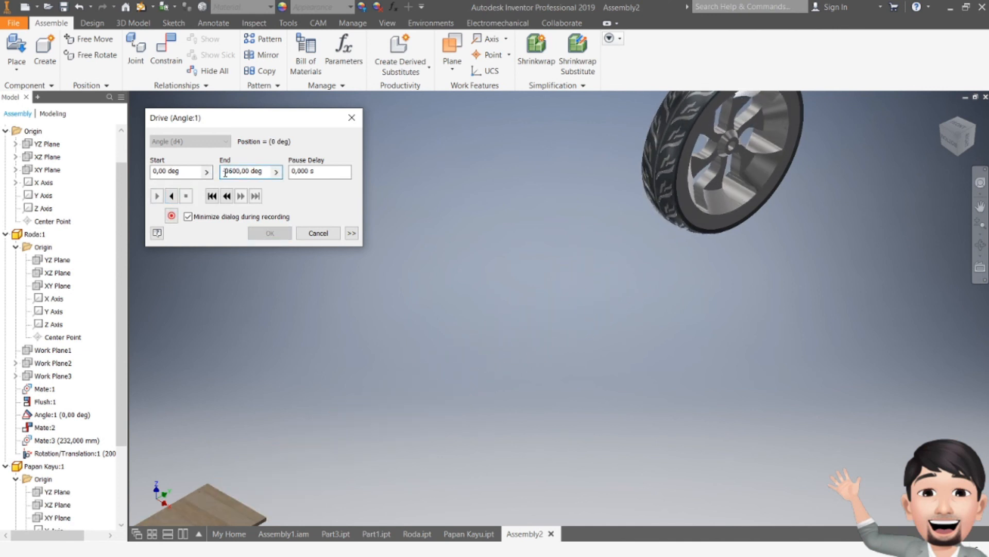
{"action": "left_click", "coordinate": [169, 196]}
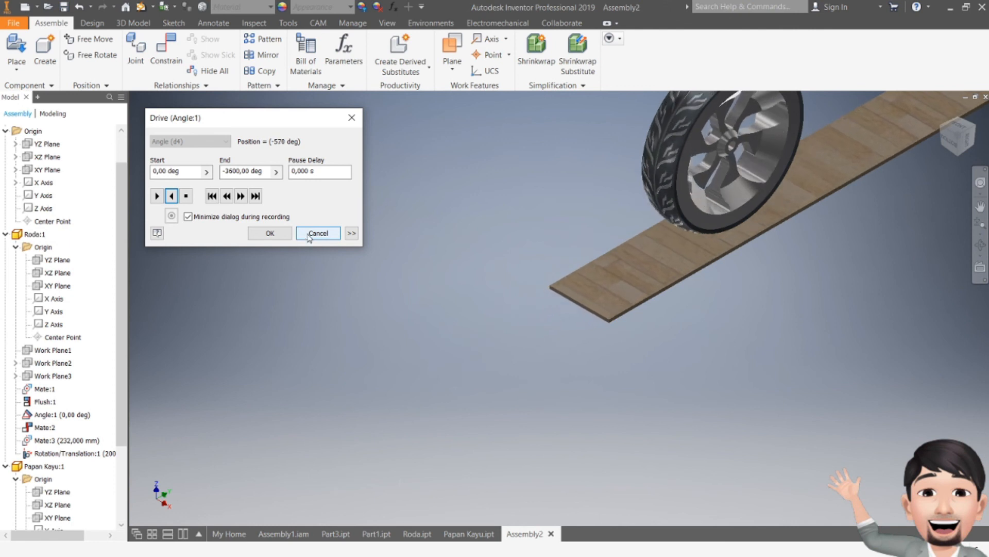
{"action": "middle_click_drag", "start_coordinate": [742, 224], "coordinate": [478, 369]}
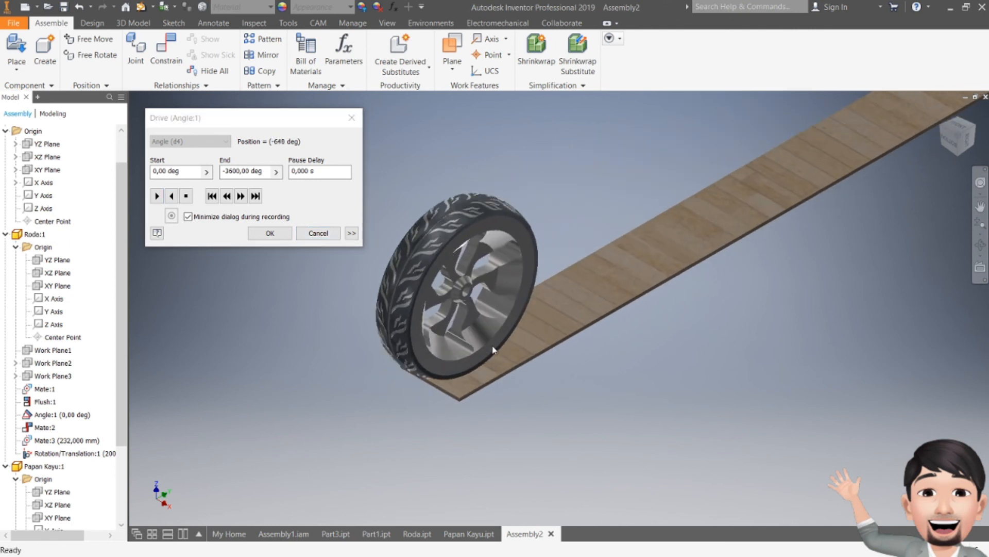
{"action": "middle_click_drag", "start_coordinate": [555, 288], "coordinate": [469, 370]}
- Replay the Angle:1 drive alternately forward and in reverse to examine the wheel rolling back and forth along the plank
{"action": "left_click", "coordinate": [186, 196]}
{"action": "left_click", "coordinate": [155, 196]}
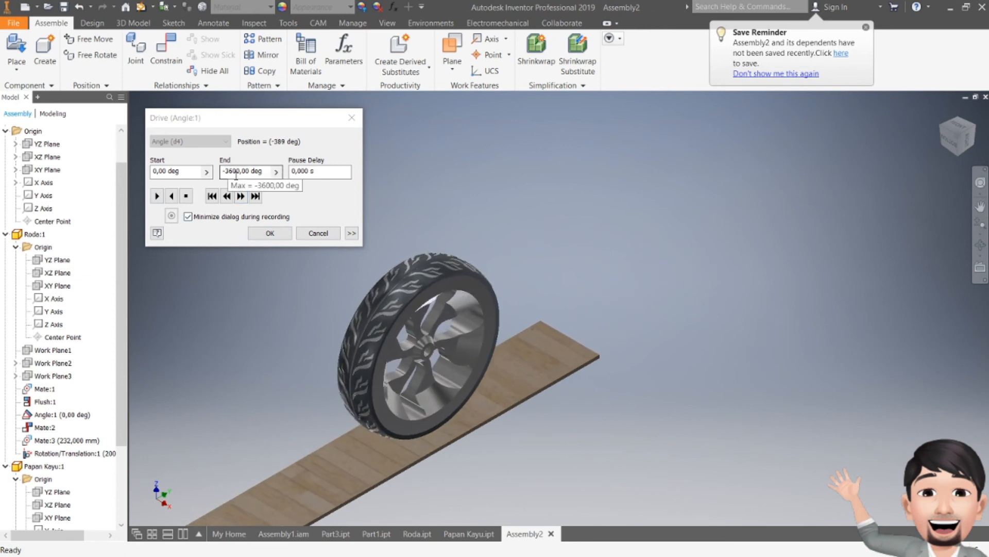
{"action": "left_click", "coordinate": [187, 197]}
{"action": "left_click", "coordinate": [174, 198]}
{"action": "middle_click_drag", "start_coordinate": [489, 303], "coordinate": [689, 222]}
{"action": "middle_click_drag", "start_coordinate": [634, 309], "coordinate": [611, 316]}
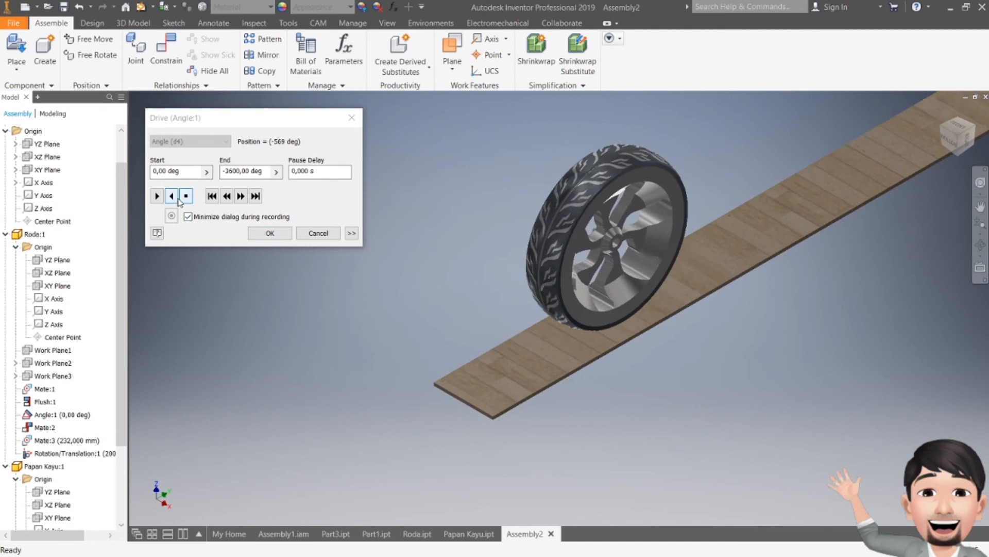
{"action": "left_click", "coordinate": [159, 200]}
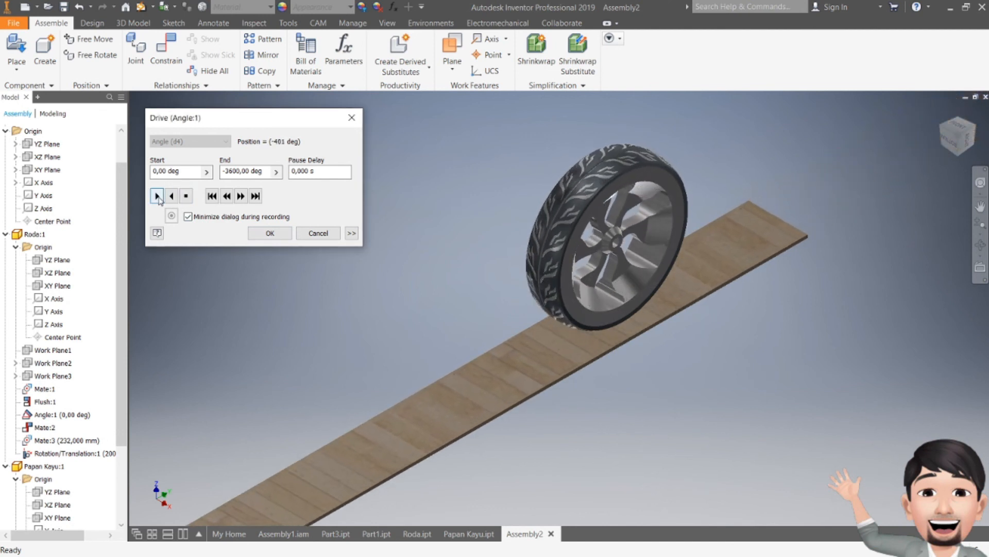
{"action": "left_click", "coordinate": [172, 197]}
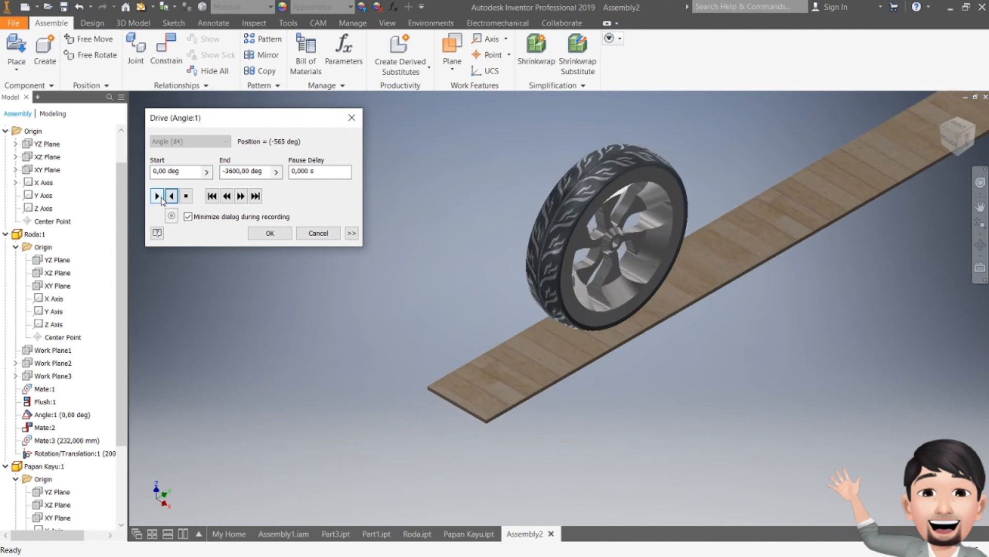
{"action": "left_click", "coordinate": [172, 196]}
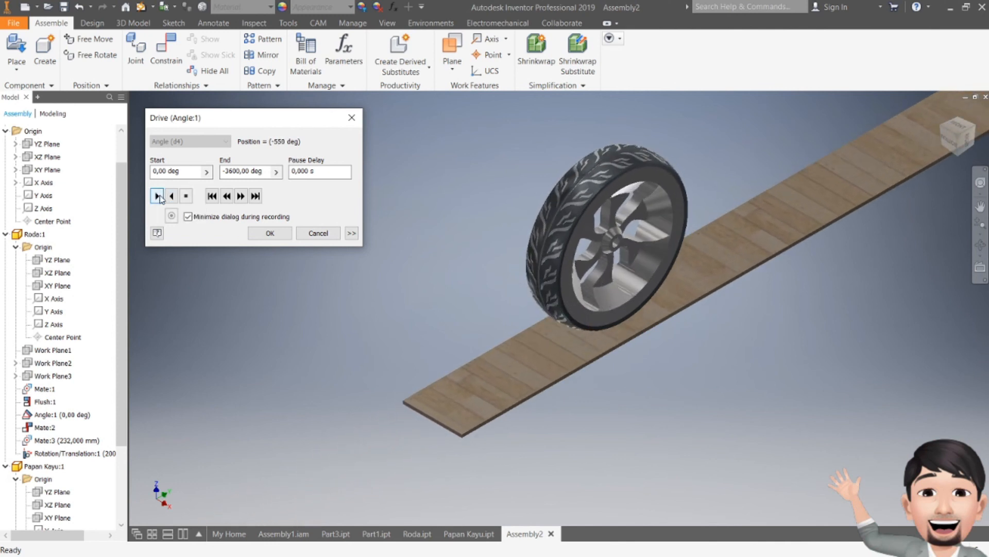
{"action": "left_click", "coordinate": [170, 195]}
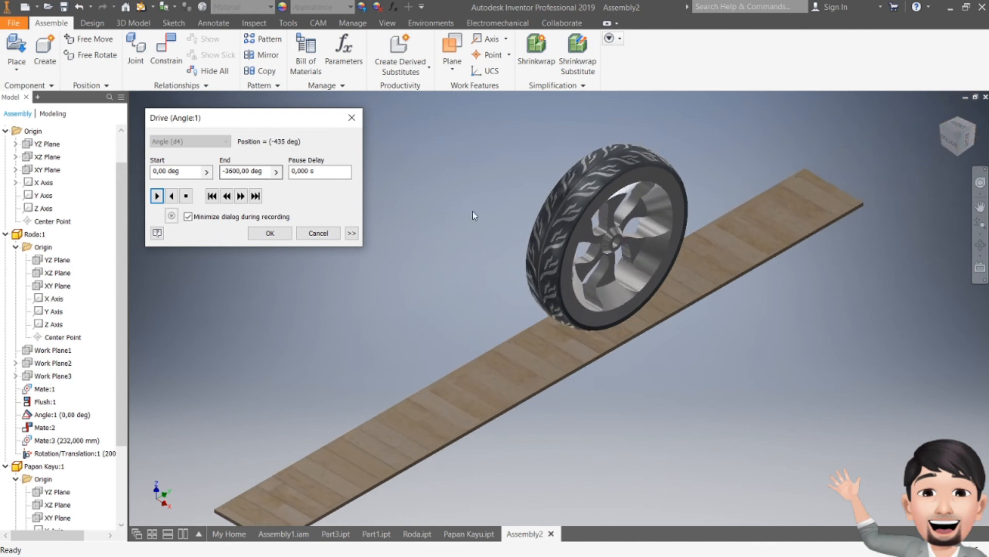
{"action": "left_click", "coordinate": [169, 197]}
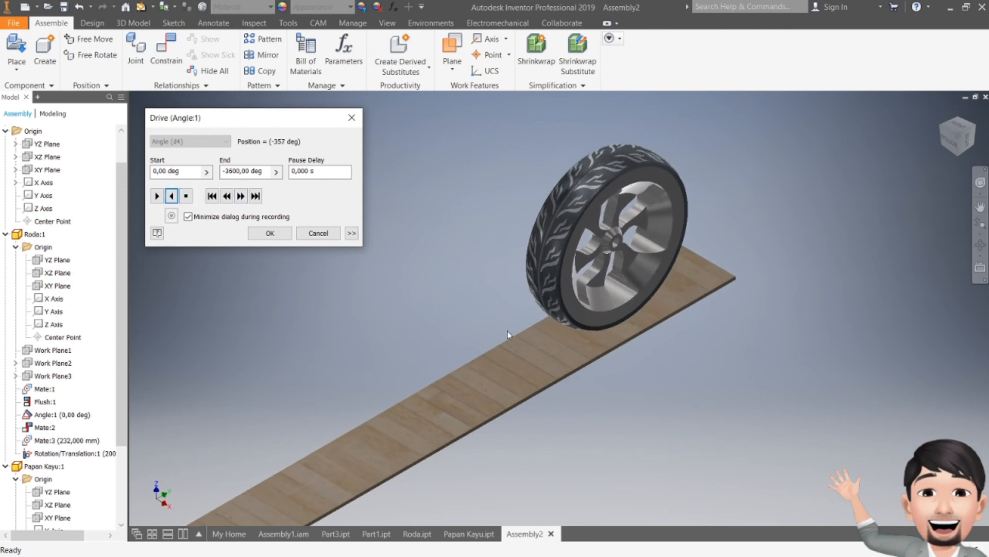
{"action": "left_click", "coordinate": [157, 196]}
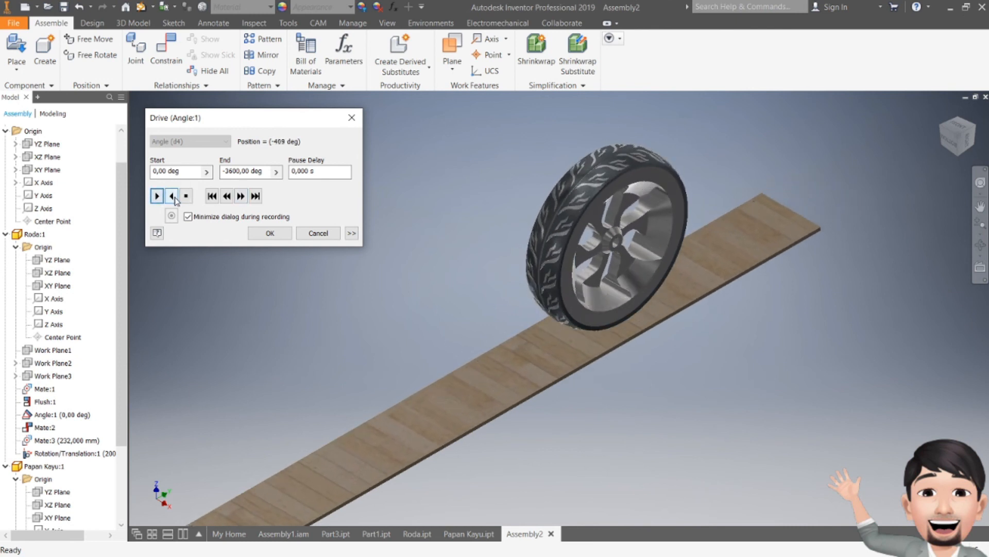
{"action": "left_click", "coordinate": [175, 200]}
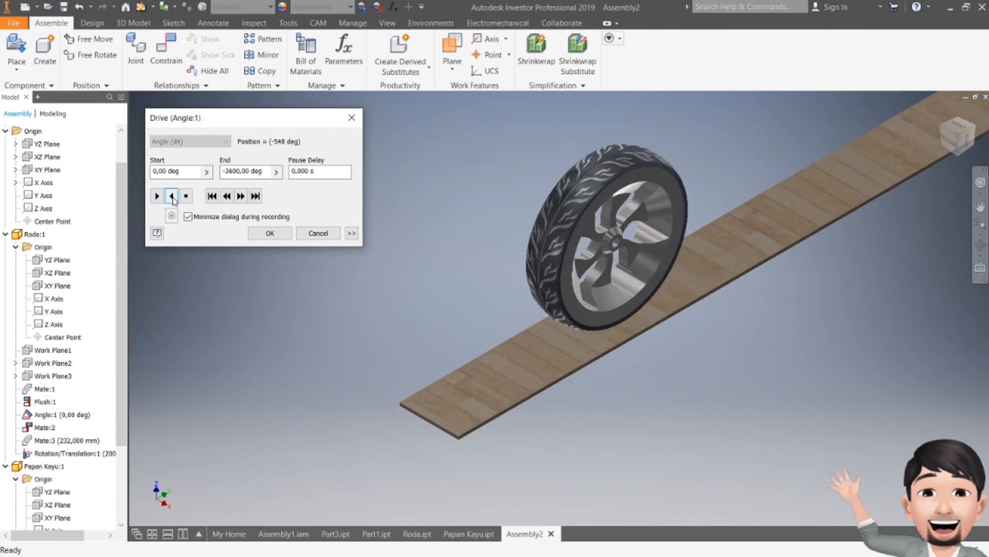
{"action": "left_click", "coordinate": [157, 196]}
{"action": "left_click", "coordinate": [169, 198]}
{"action": "left_click", "coordinate": [159, 197]}
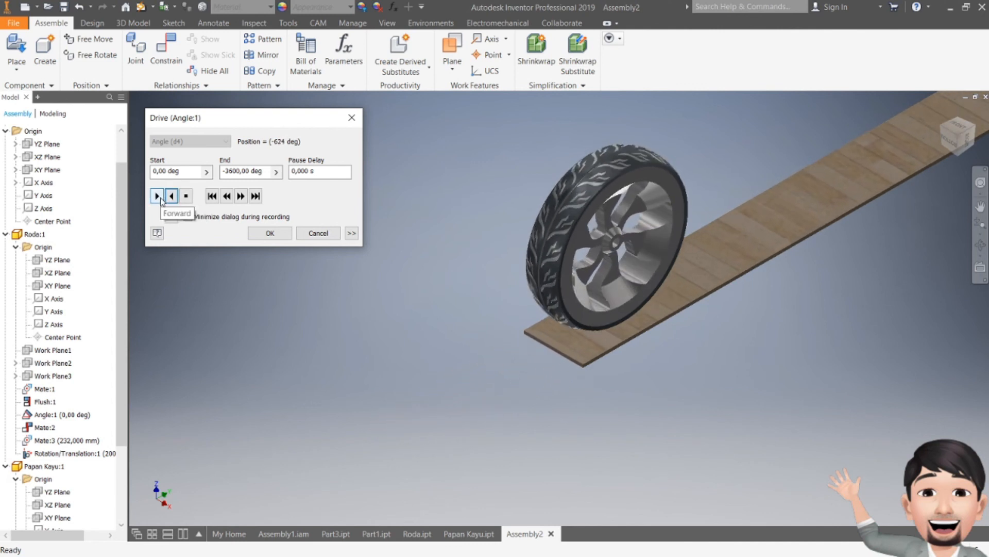